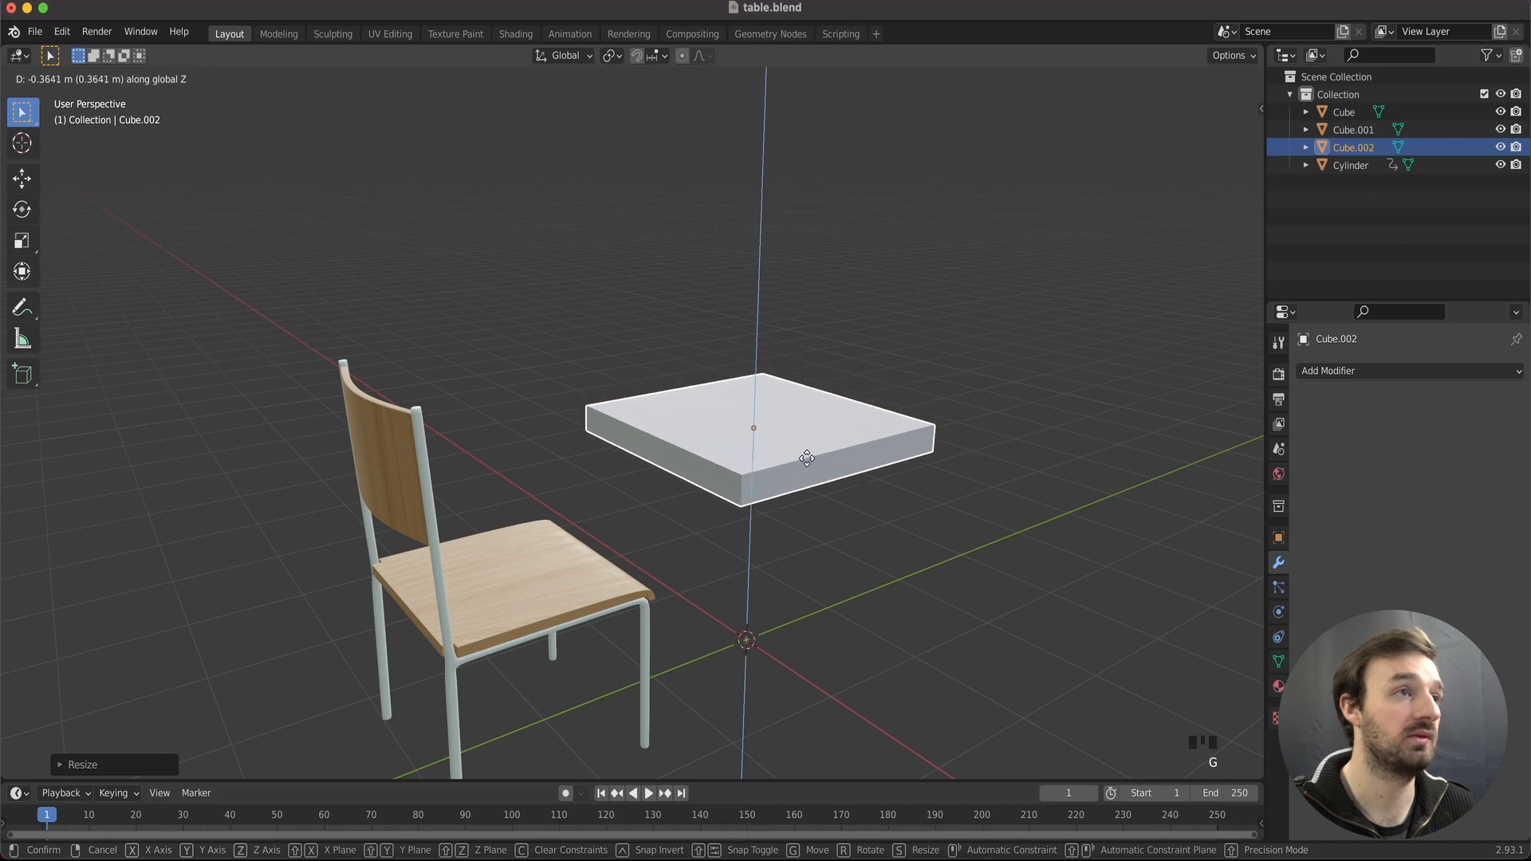
# Lower the slab along the Z axis and extrude its top face upward to add a thin second layer
pyautogui.click(809, 477)
pyautogui.moveTo(810, 478); pyautogui.dragTo(753, 484, button='middle')
pyautogui.press('Tab')
pyautogui.press('2')
pyautogui.click(787, 479)
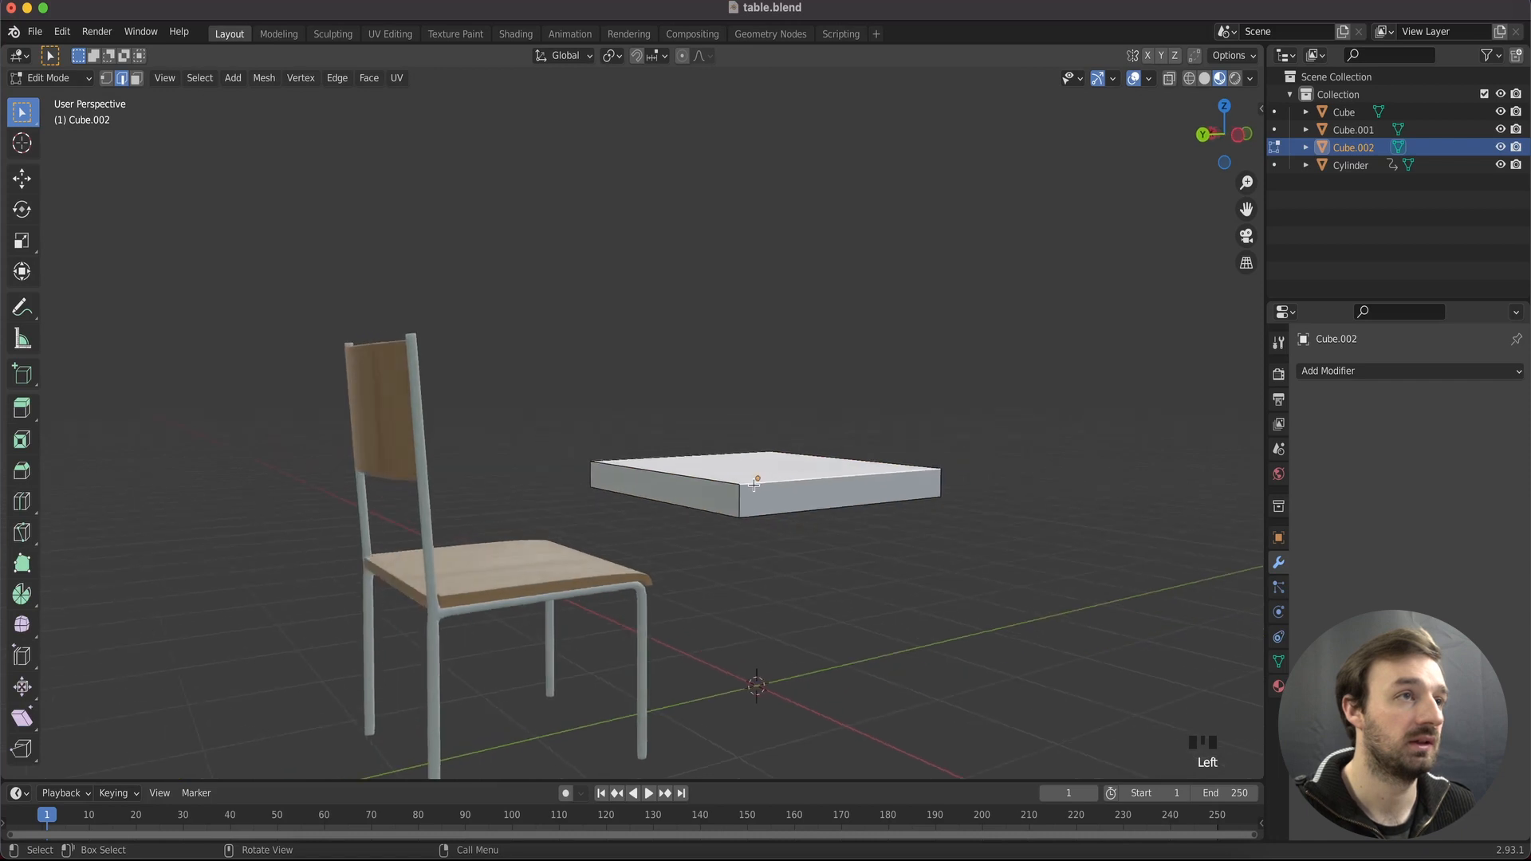
pyautogui.press('3')
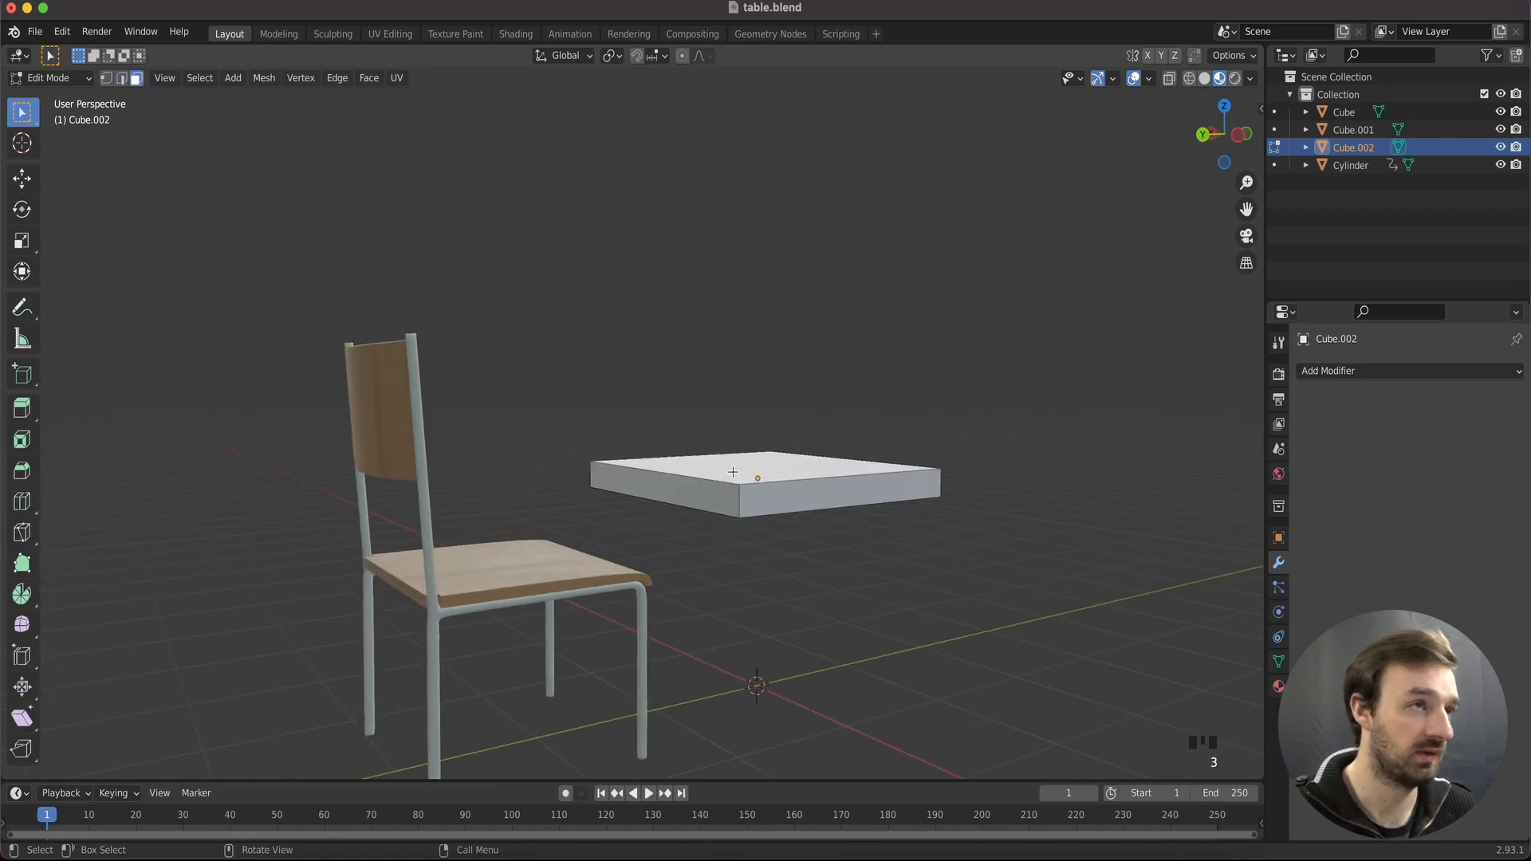
pyautogui.click(733, 472)
pyautogui.press('e')
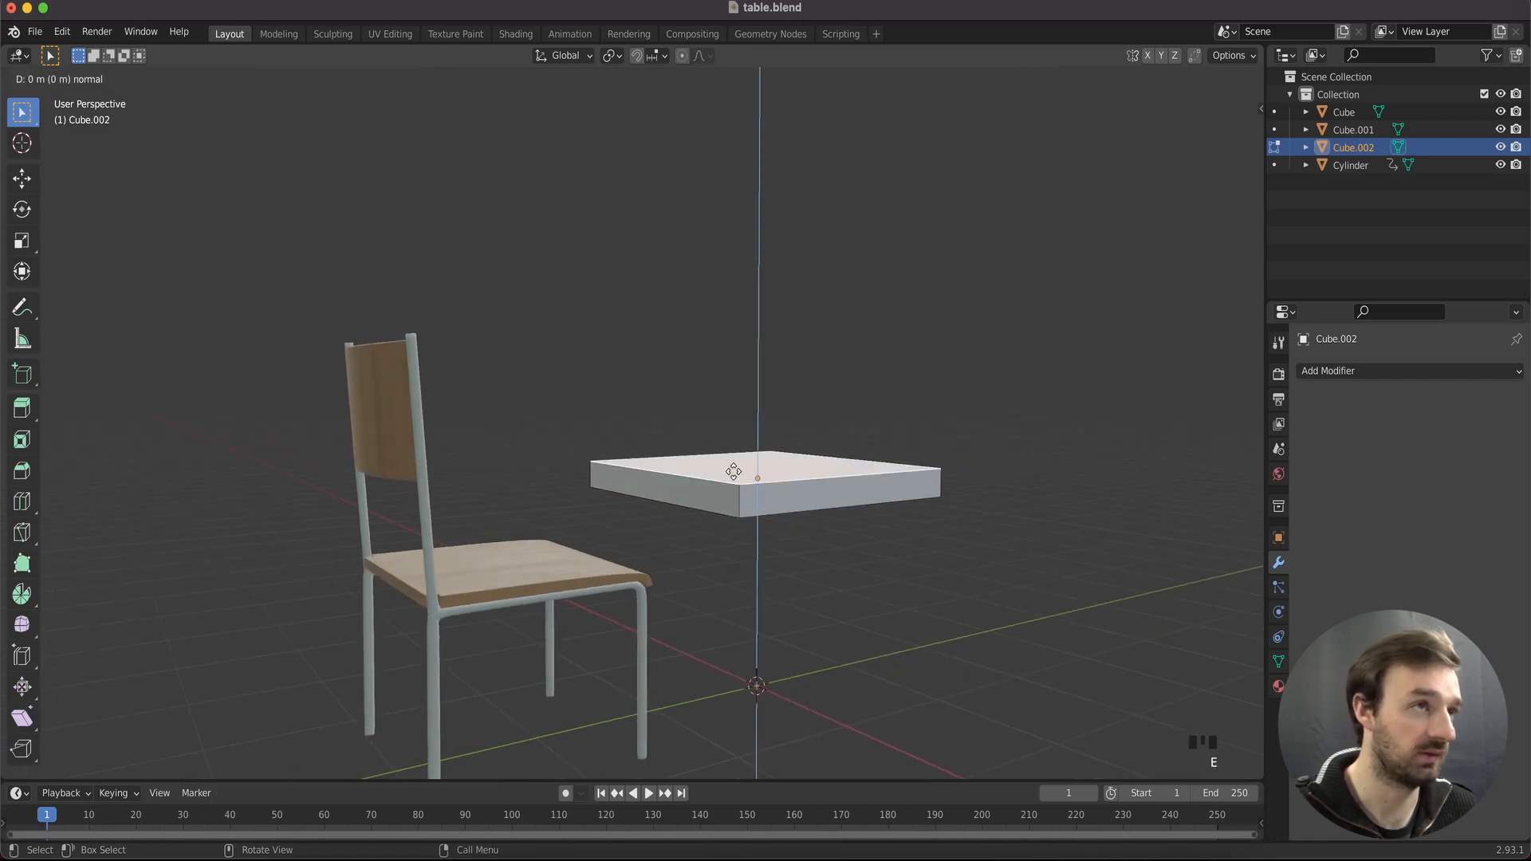
pyautogui.press('z')
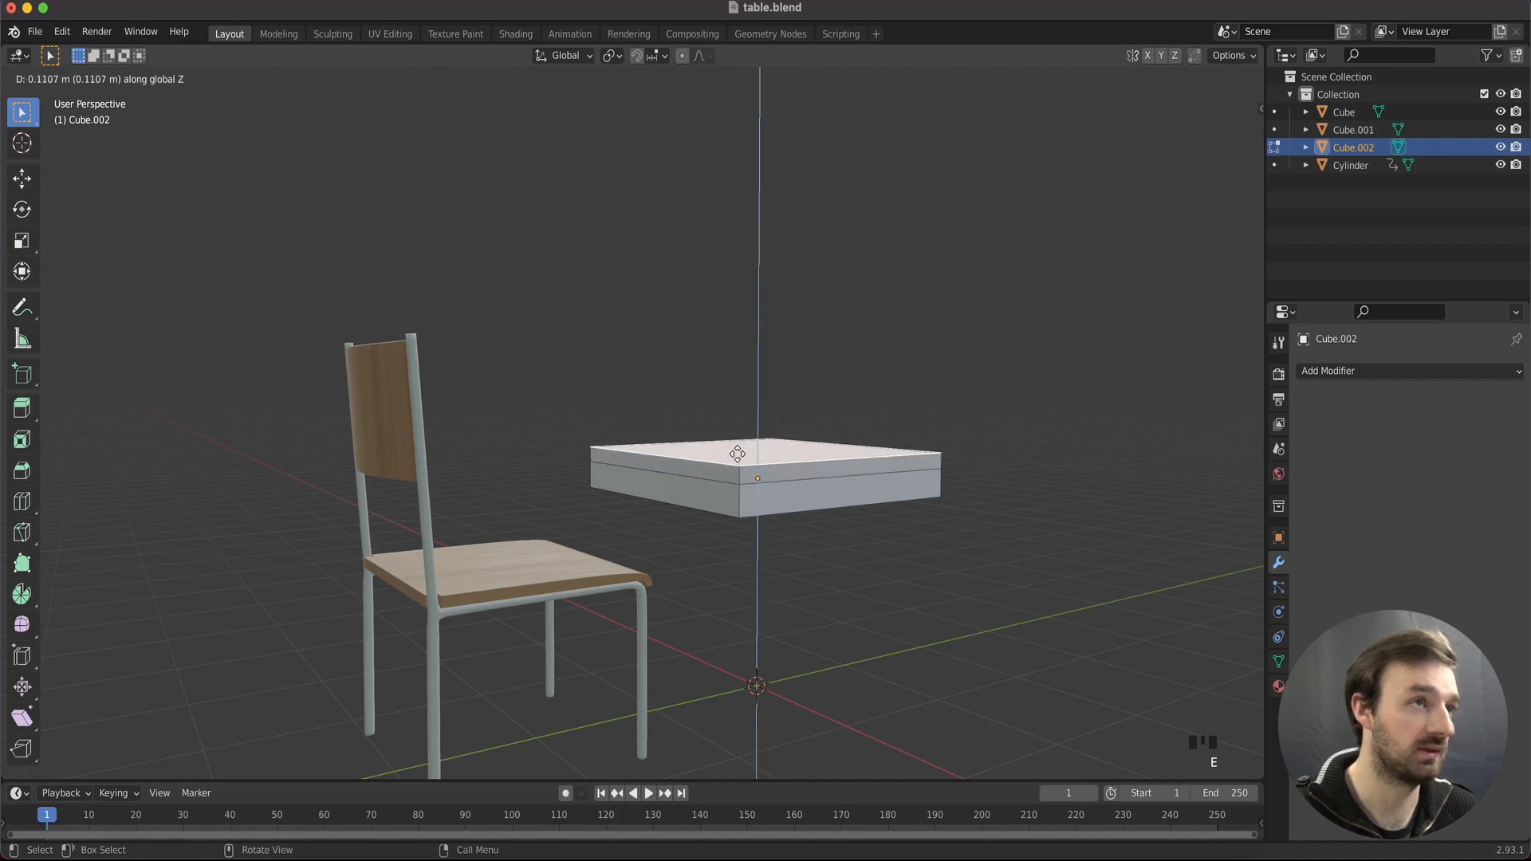
pyautogui.click(745, 458)
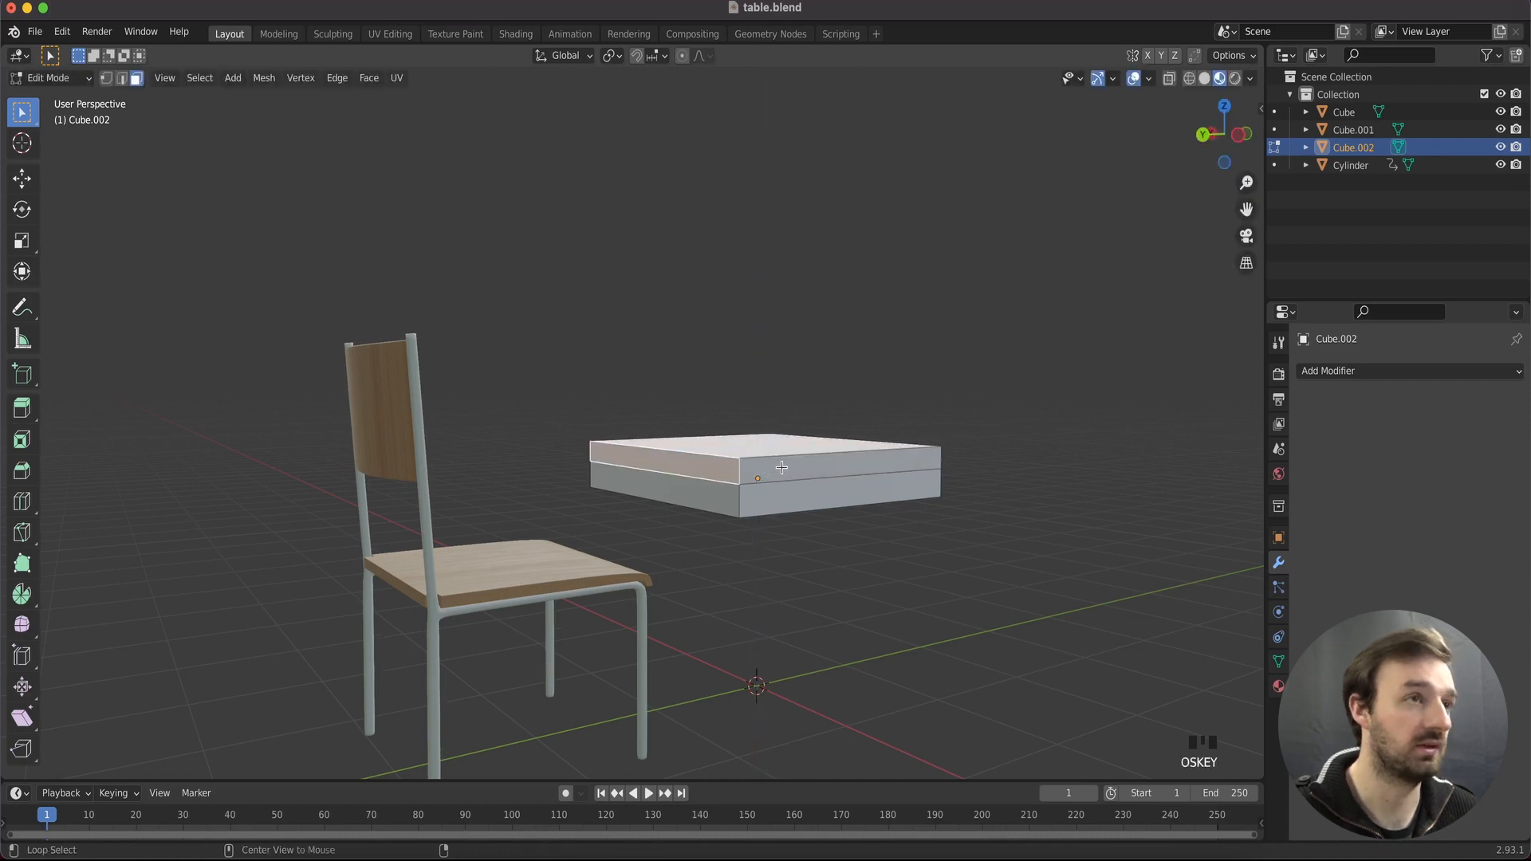
# Extrude the four side faces of the upper layer and scale them outward by about 1.22 to form an overhanging tabletop
pyautogui.keyDown('alt'); pyautogui.keyDown('shift'); pyautogui.click(781, 467); pyautogui.keyUp('shift'); pyautogui.keyUp('alt')
pyautogui.click(779, 467)
pyautogui.click(725, 464)
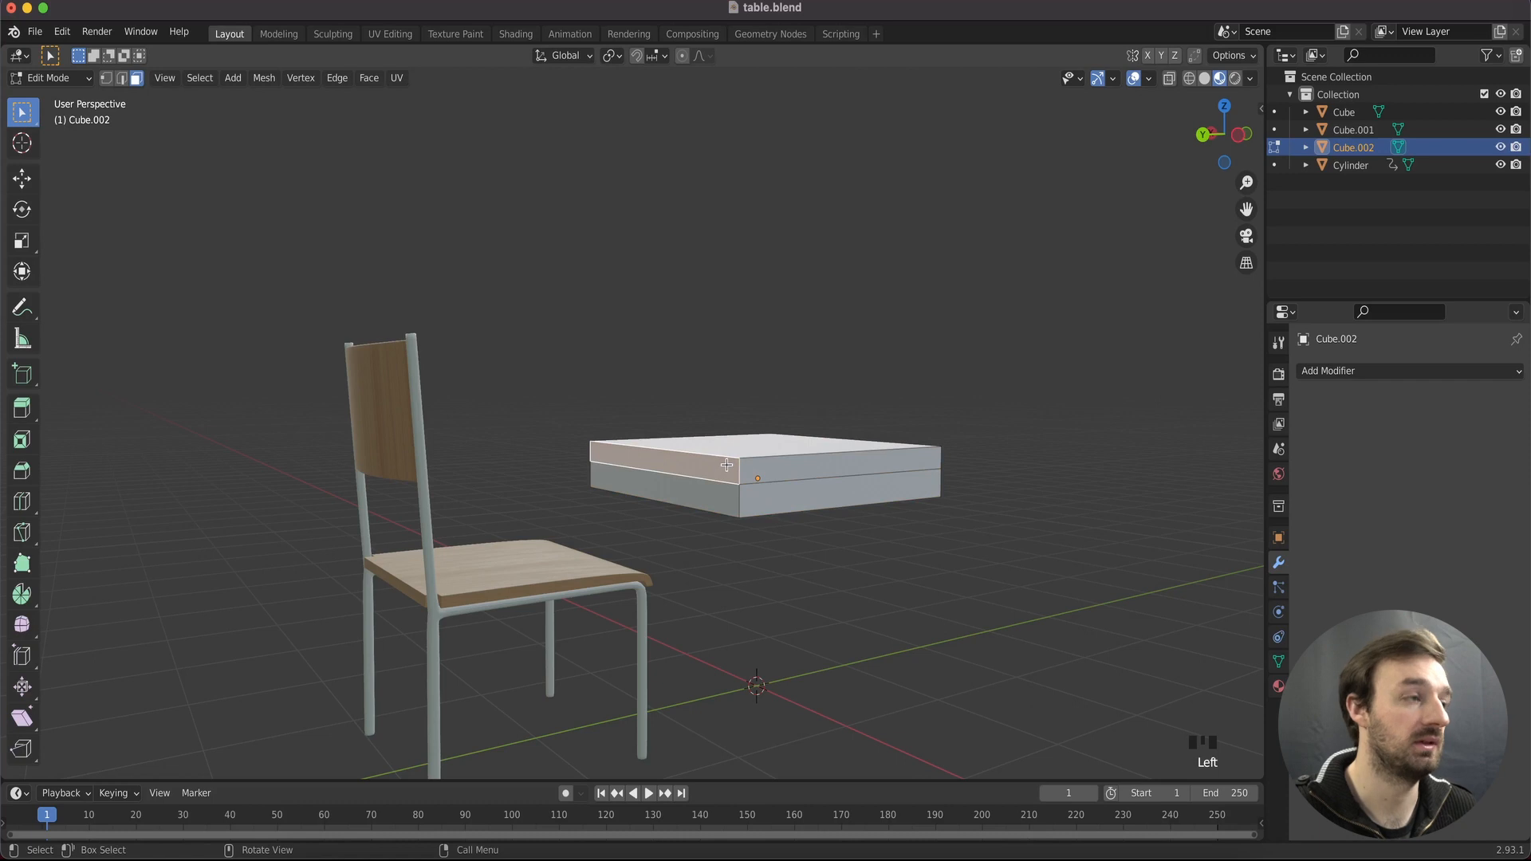
pyautogui.keyDown('shift'); pyautogui.click(789, 467); pyautogui.keyUp('shift')
pyautogui.hscroll(10, 796, 469)
pyautogui.keyDown('shift'); pyautogui.click(870, 492); pyautogui.keyUp('shift')
pyautogui.hscroll(3, 870, 492)
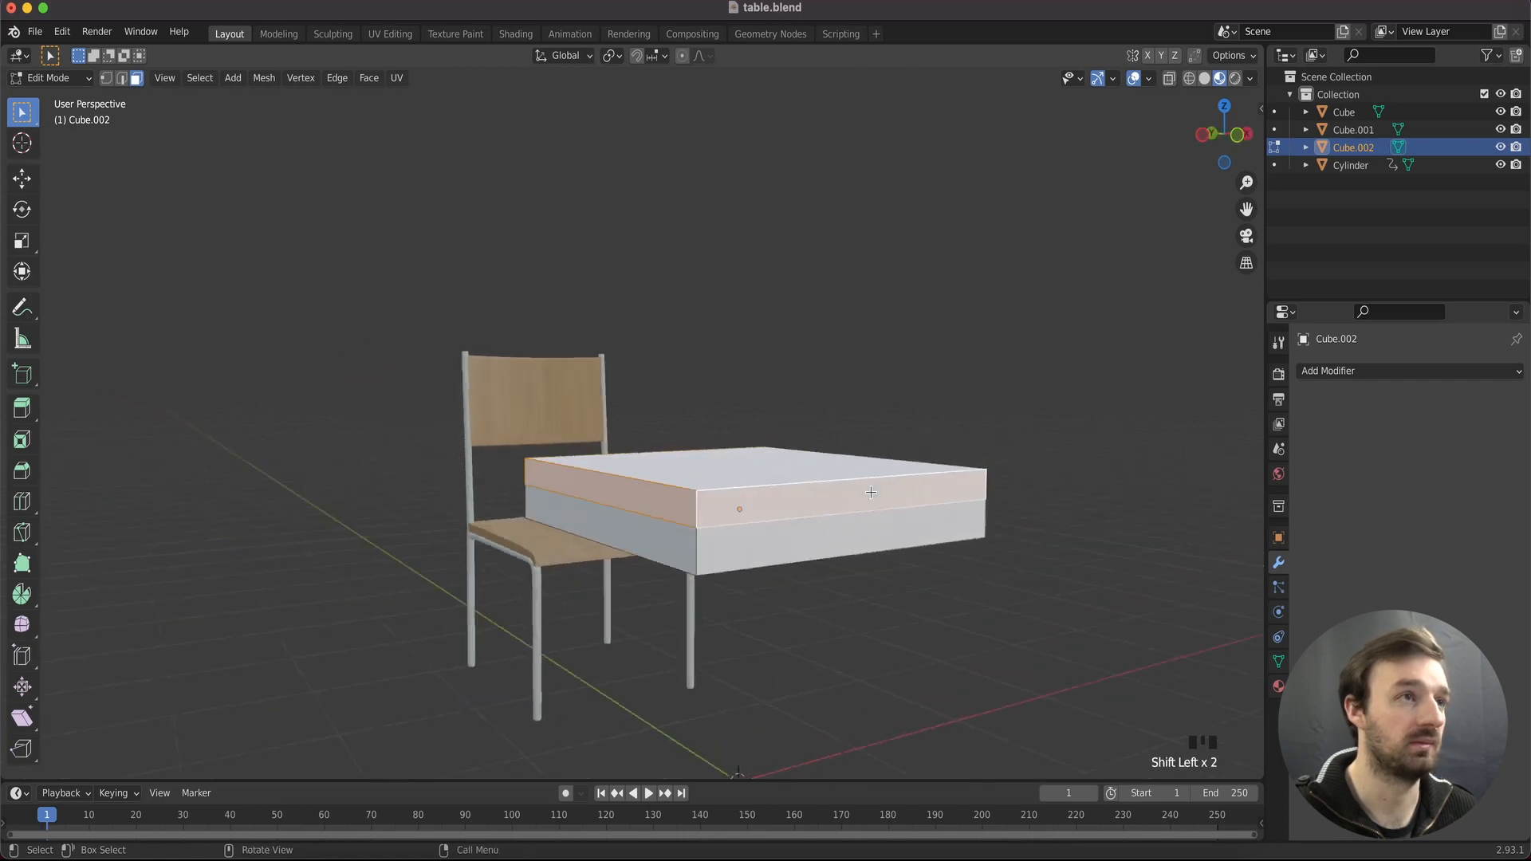
pyautogui.hscroll(5, 871, 492)
pyautogui.hscroll(10, 864, 489)
pyautogui.keyDown('shift'); pyautogui.click(704, 487); pyautogui.keyUp('shift')
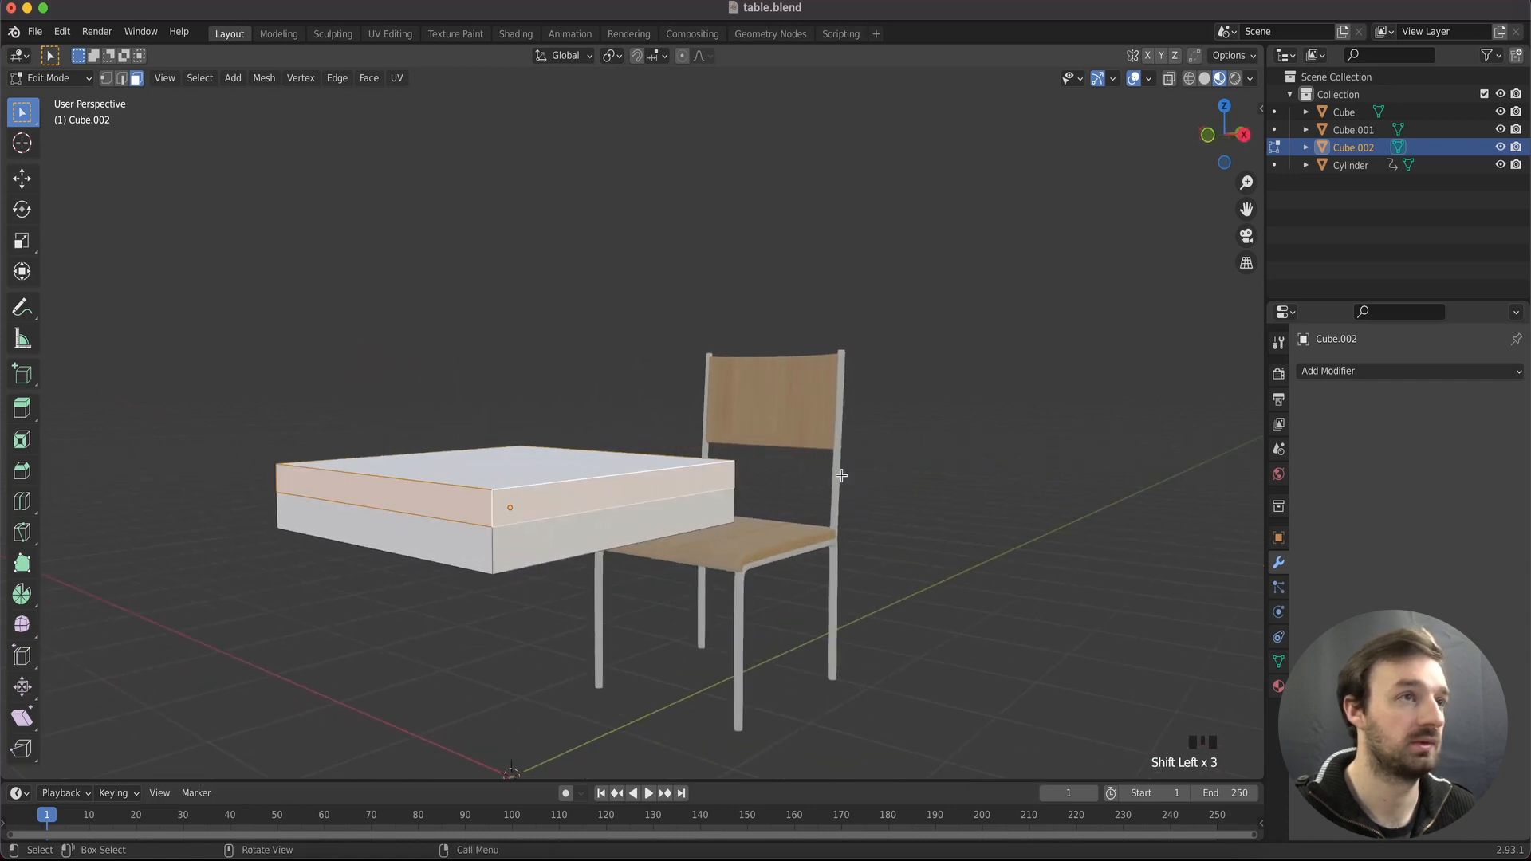
pyautogui.hscroll(10, 841, 475)
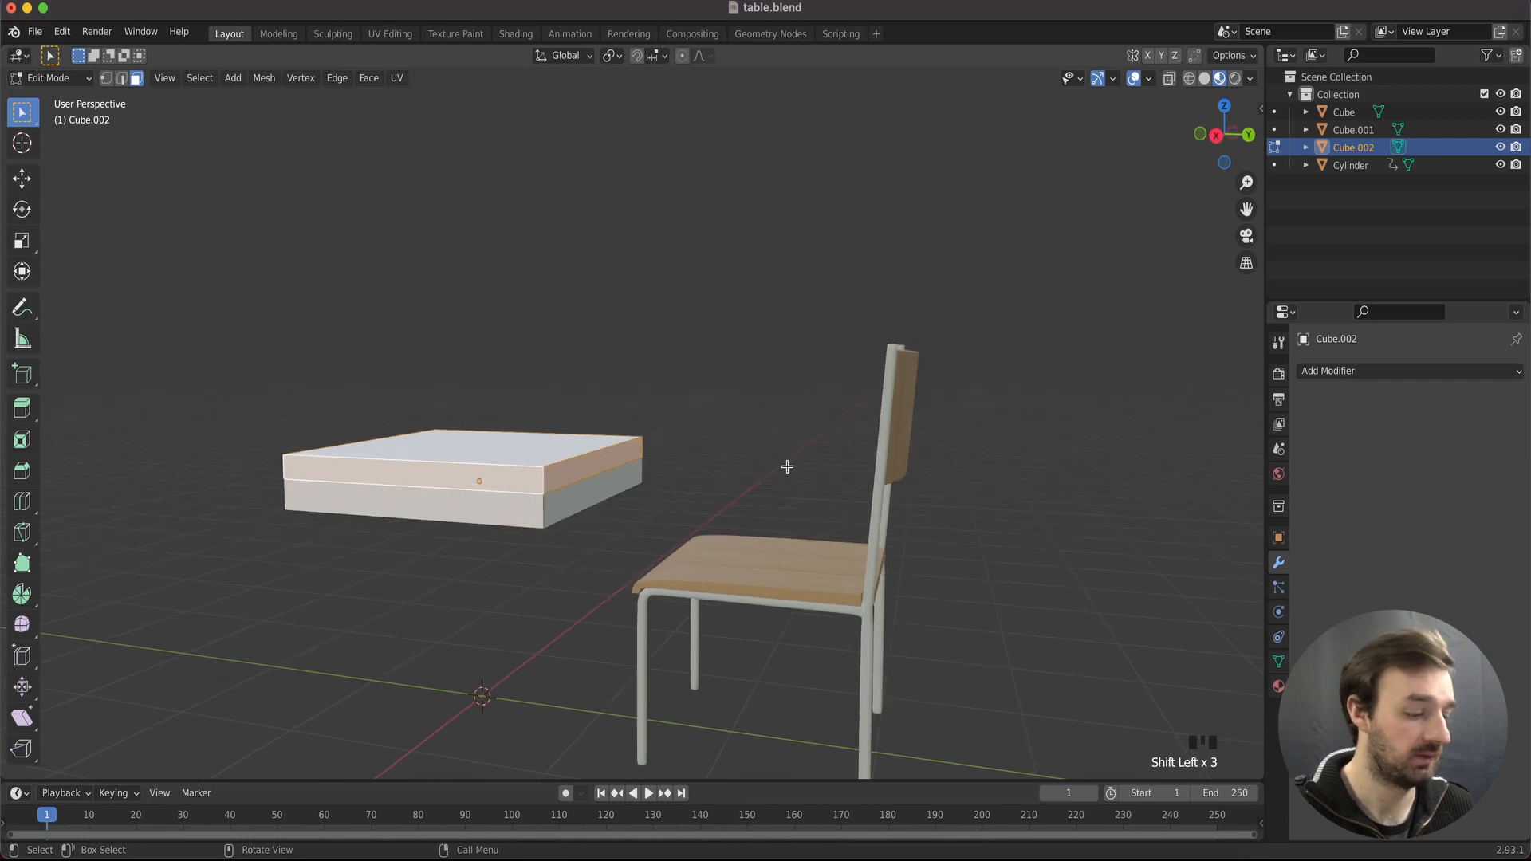
pyautogui.press('e')
pyautogui.press('s')
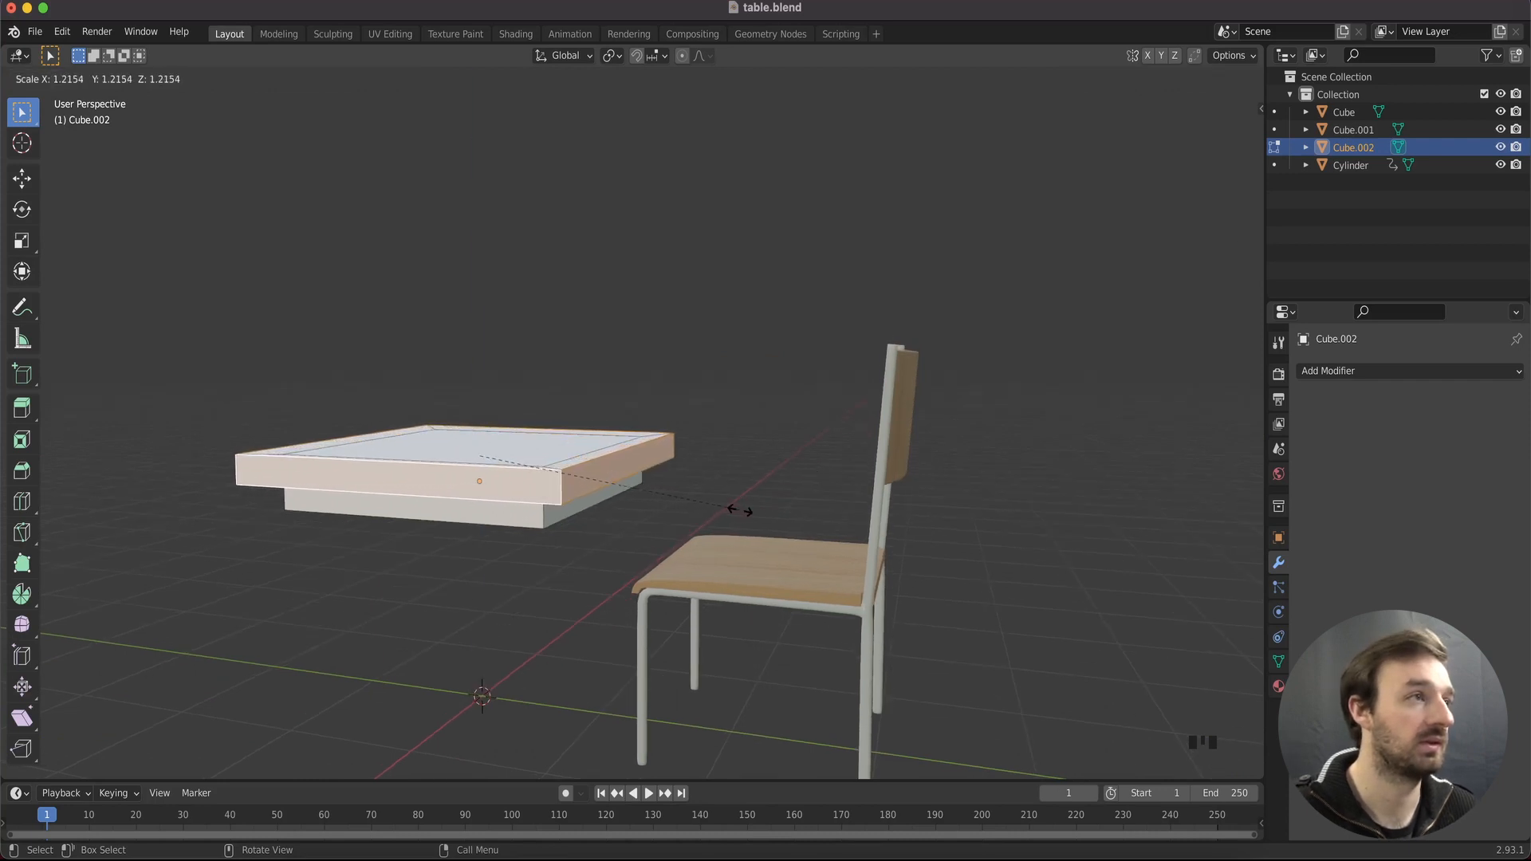
pyautogui.click(743, 510)
# Select the tabletop's centre face and four surrounding border faces, and lower them along Z to thin the tabletop
pyautogui.hscroll(10, 745, 510)
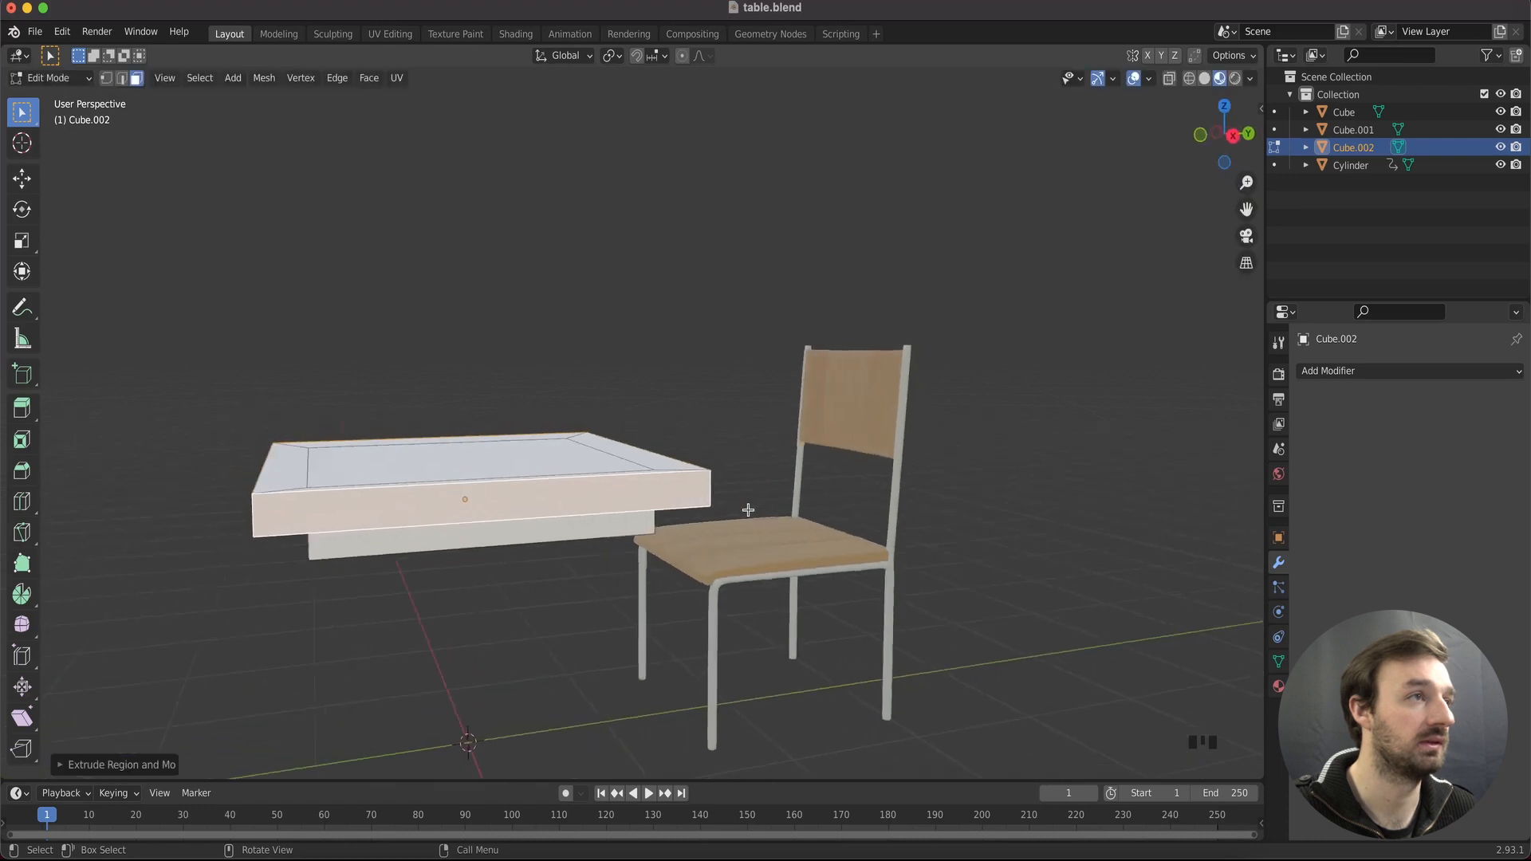
pyautogui.hscroll(15, 748, 510)
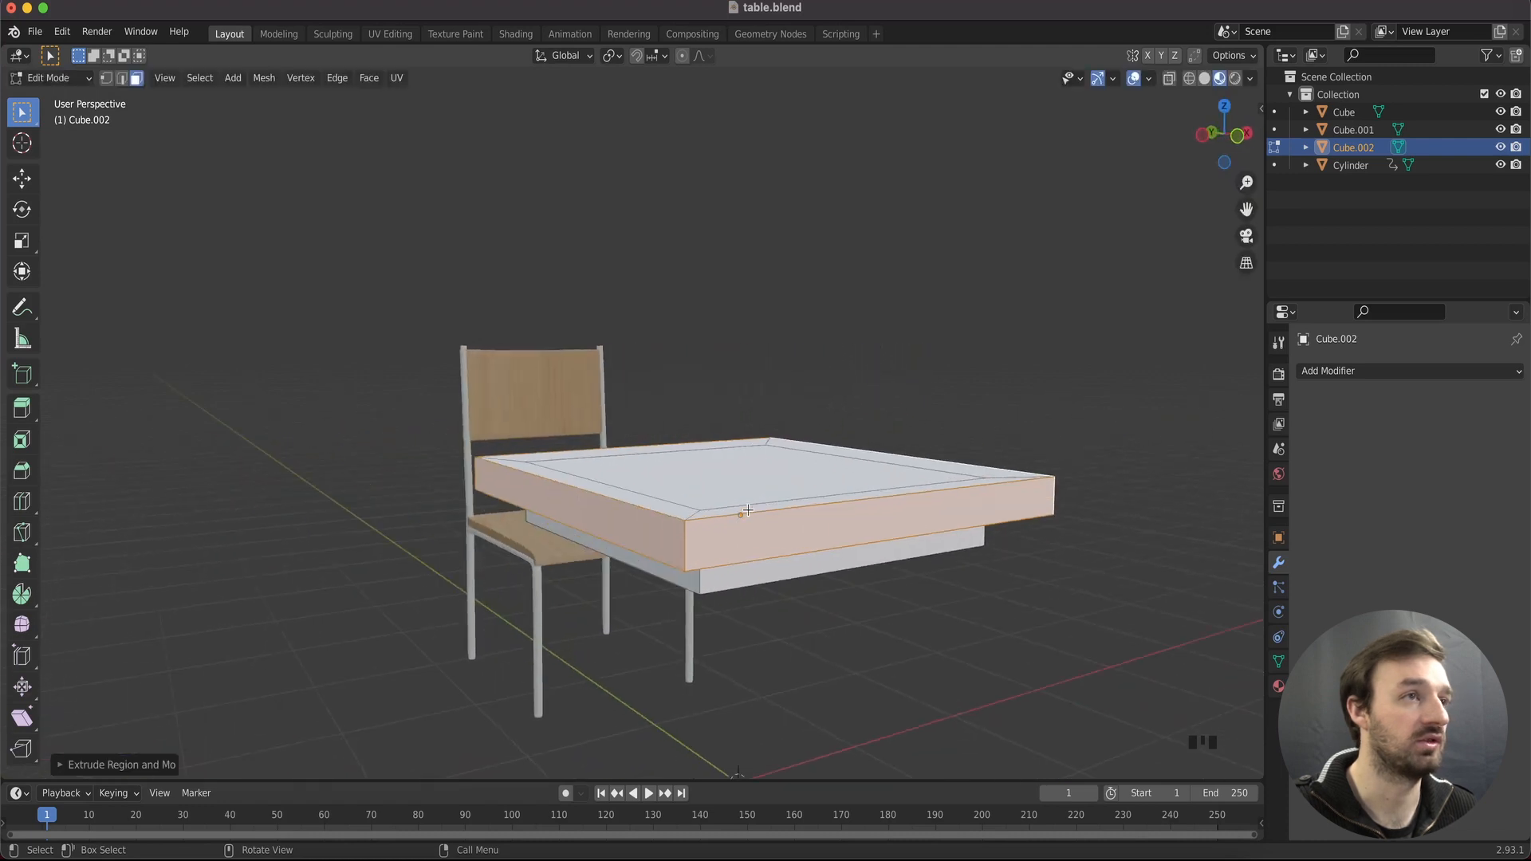
pyautogui.hscroll(15, 749, 509)
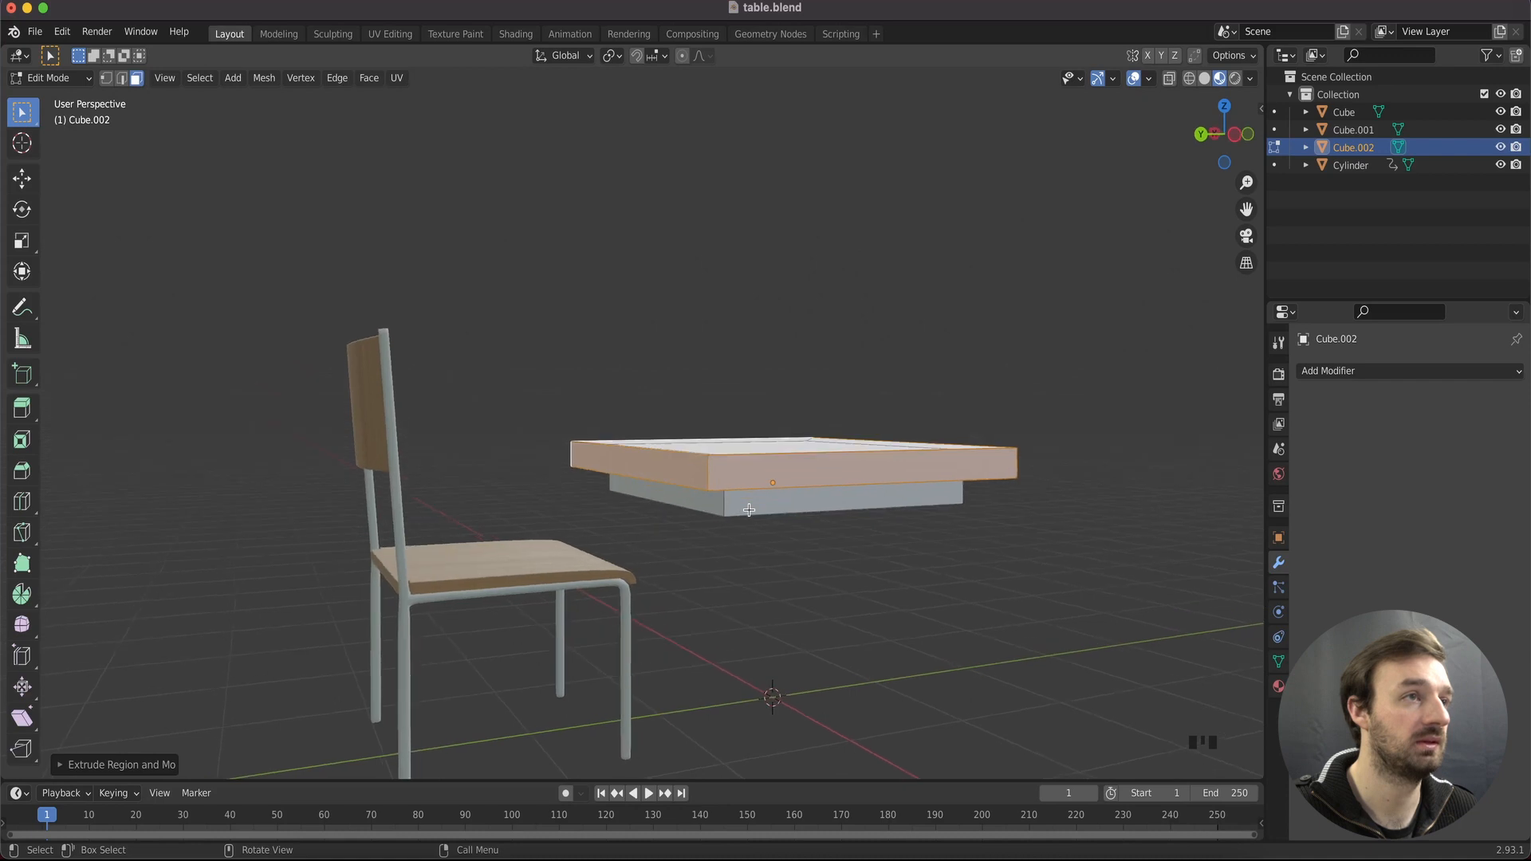
pyautogui.hscroll(5, 749, 509)
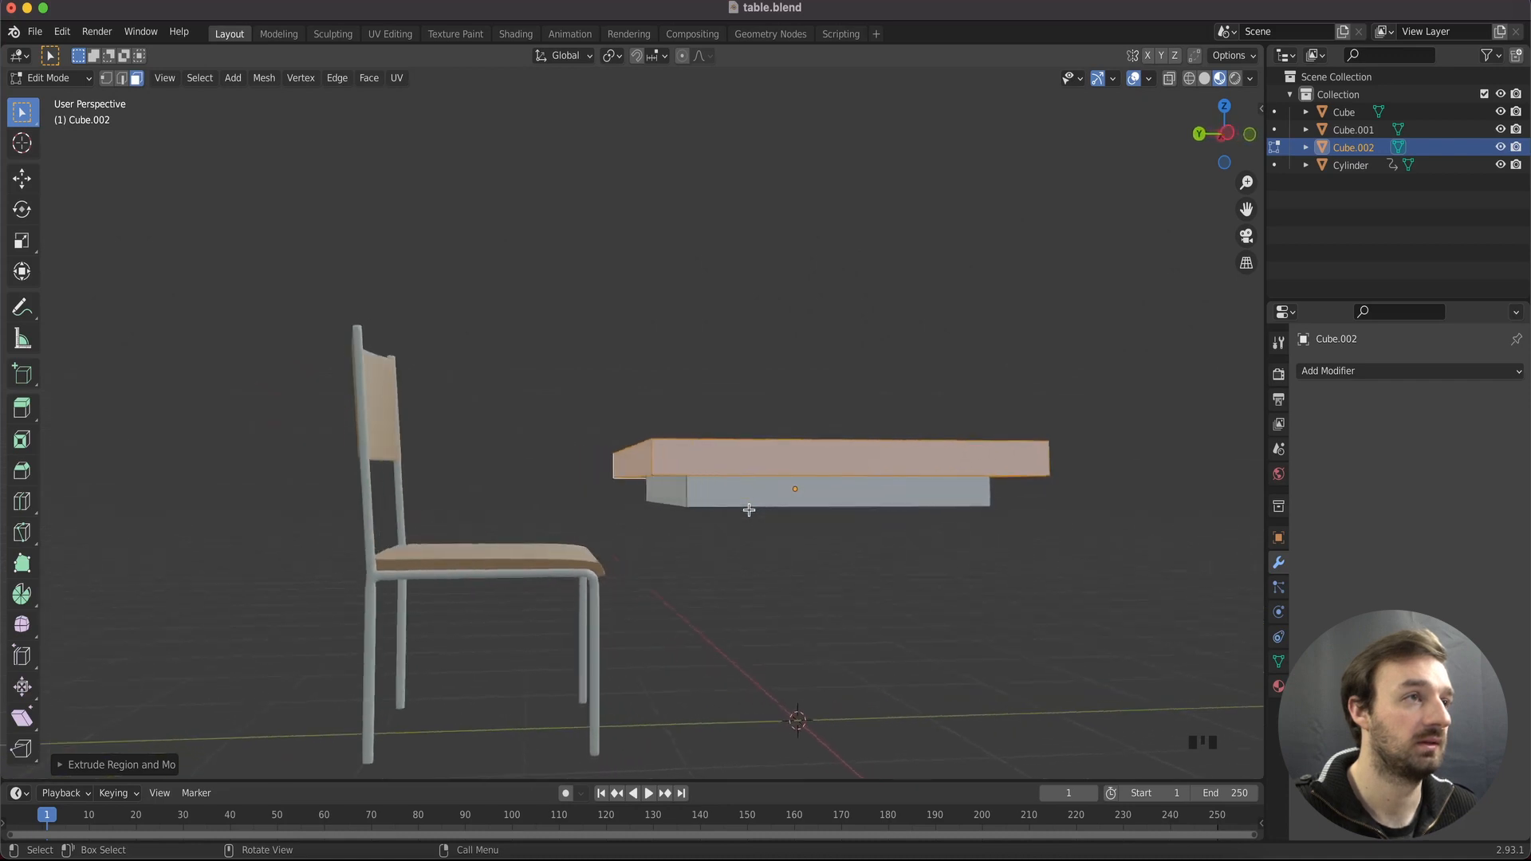
pyautogui.hscroll(3, 749, 510)
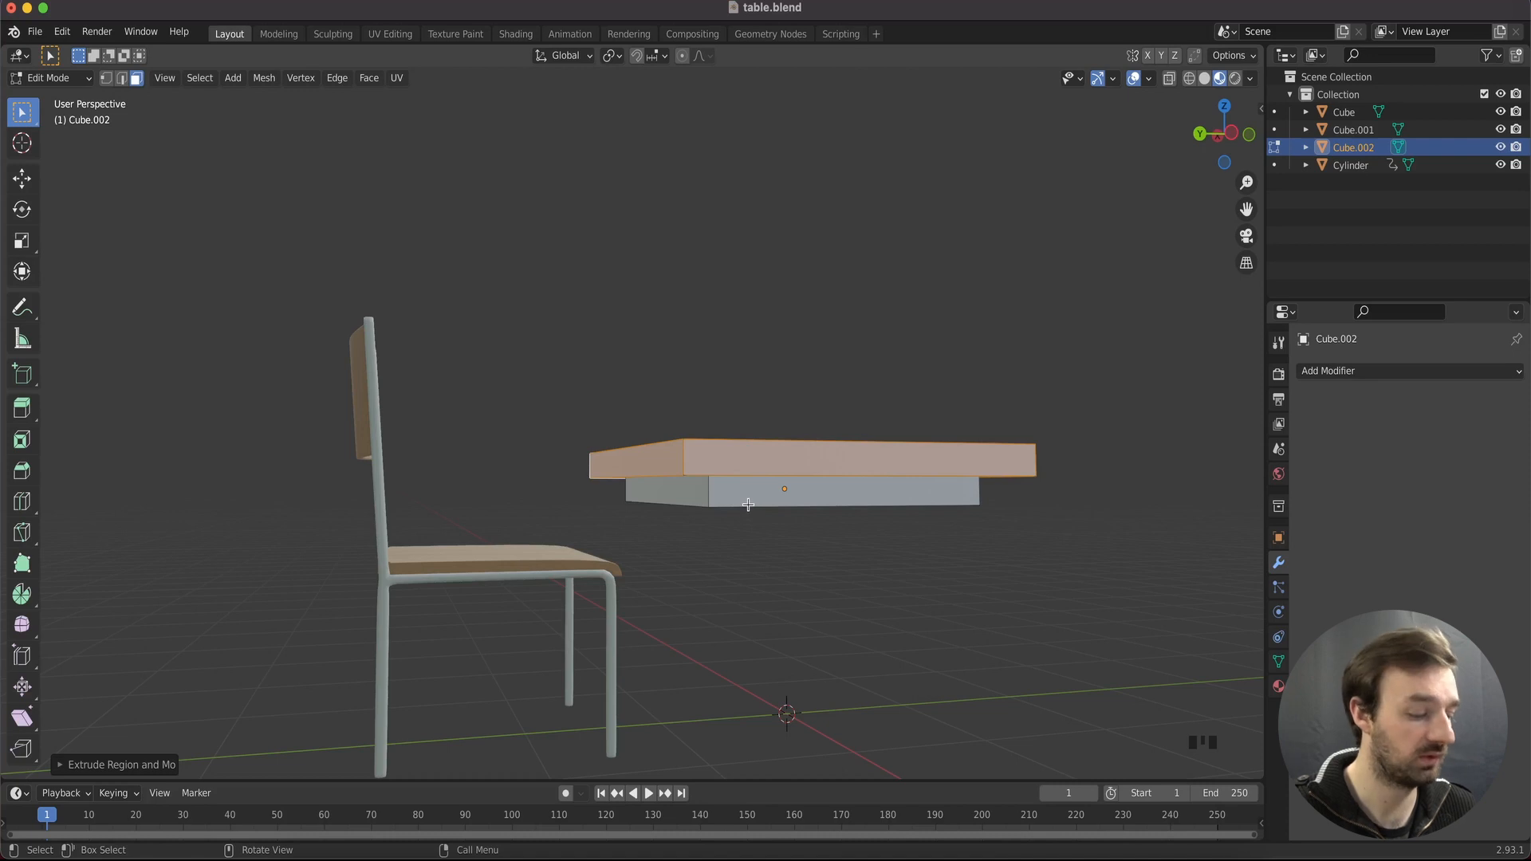
pyautogui.press('2')
pyautogui.scroll(4, 730, 447)
pyautogui.click(731, 446)
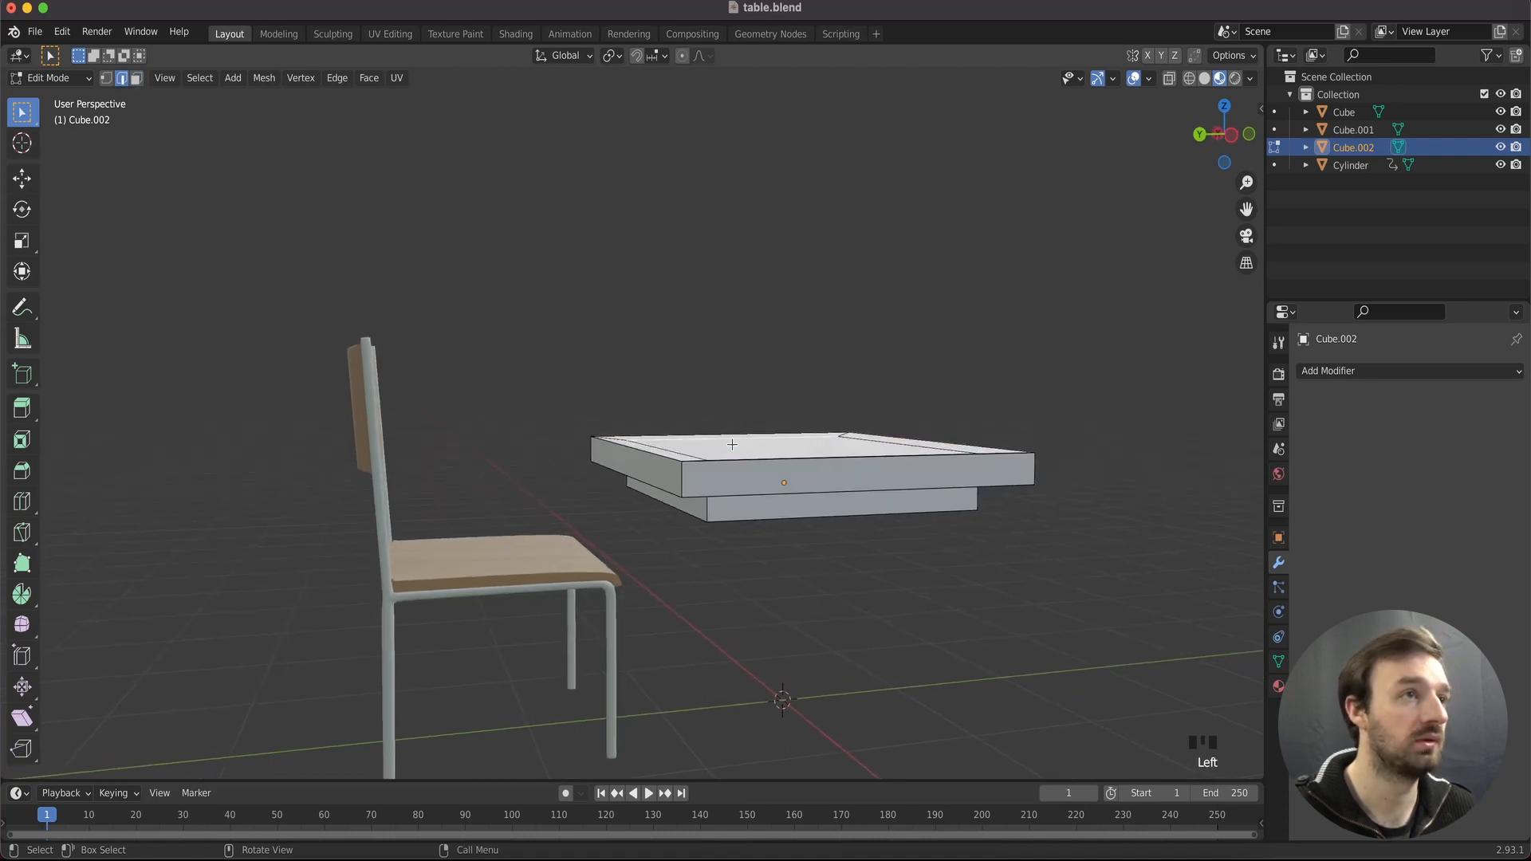
pyautogui.hscroll(5, 732, 453)
pyautogui.press('3')
pyautogui.click(731, 453)
pyautogui.scroll(3, 703, 497)
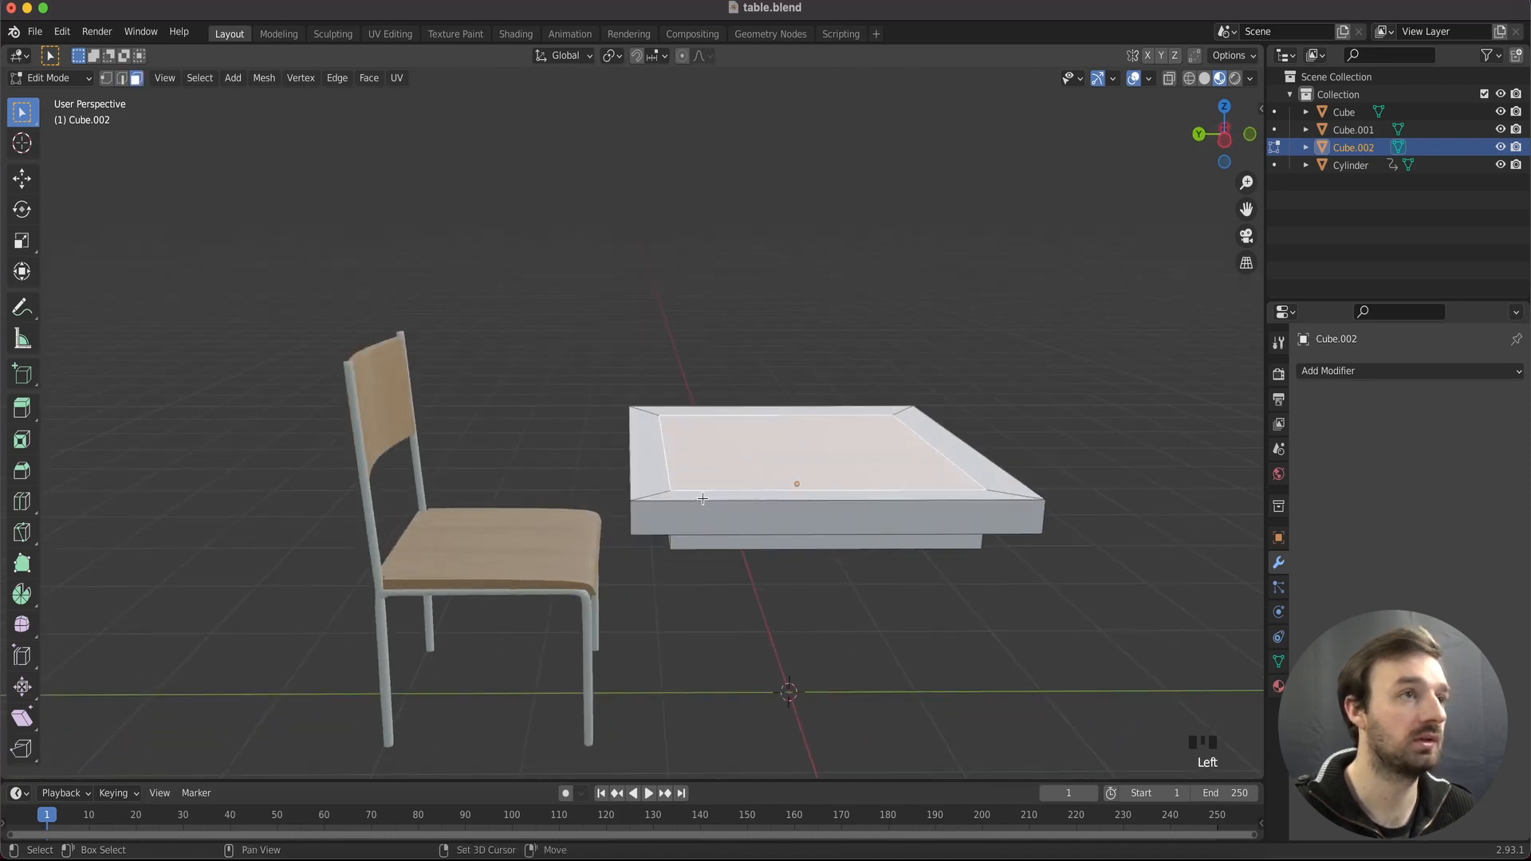
pyautogui.keyDown('shift'); pyautogui.click(702, 499); pyautogui.keyUp('shift')
pyautogui.keyDown('shift'); pyautogui.click(663, 481); pyautogui.keyUp('shift')
pyautogui.keyDown('shift'); pyautogui.click(903, 433); pyautogui.keyUp('shift')
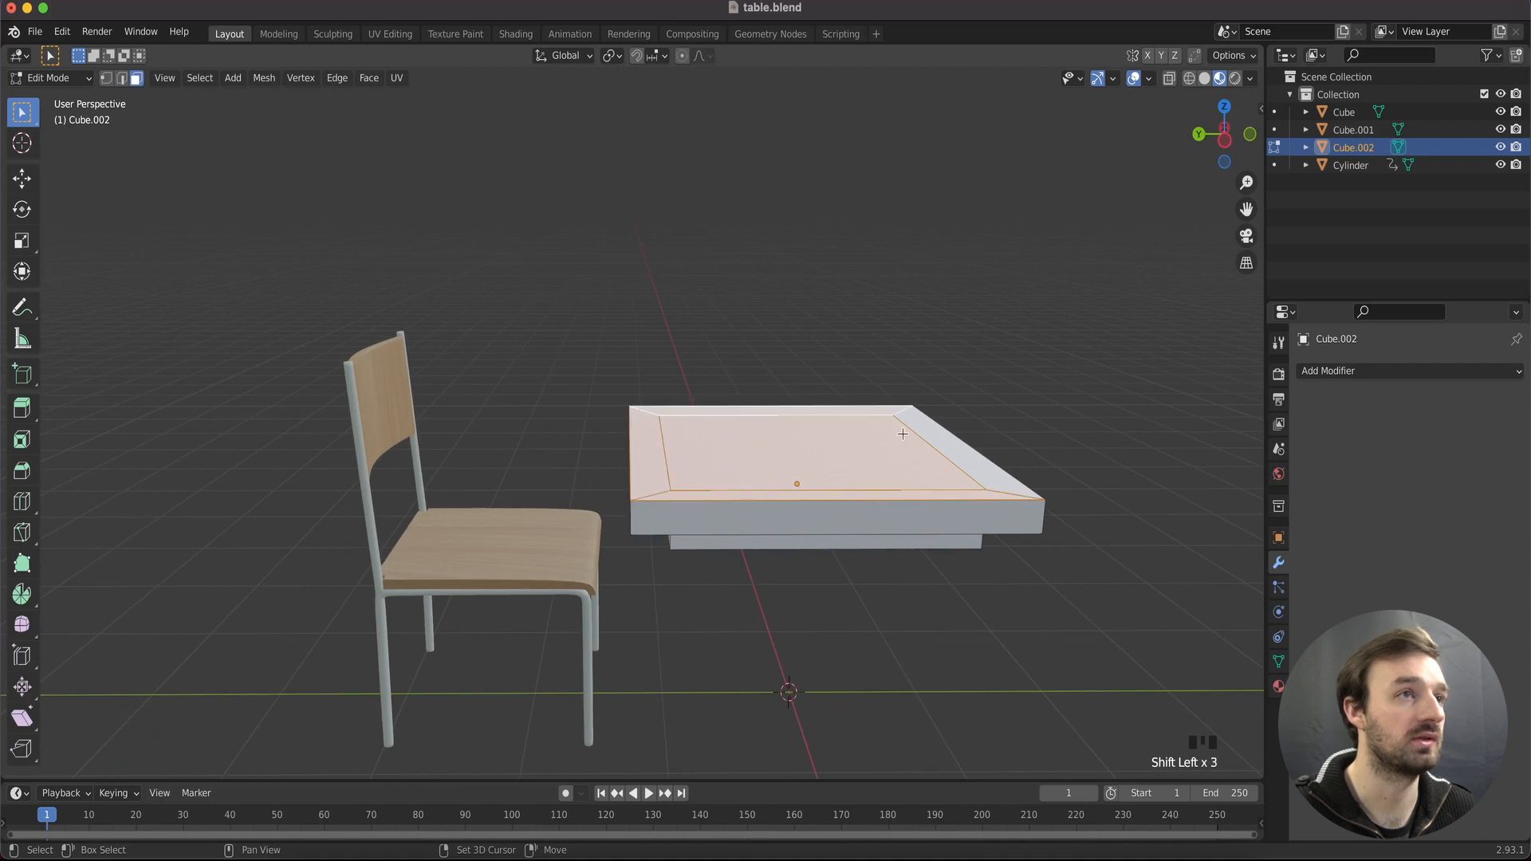
pyautogui.keyDown('shift'); pyautogui.click(943, 441); pyautogui.keyUp('shift')
pyautogui.scroll(-3, 936, 444)
pyautogui.press('g')
pyautogui.press('z')
pyautogui.click(932, 464)
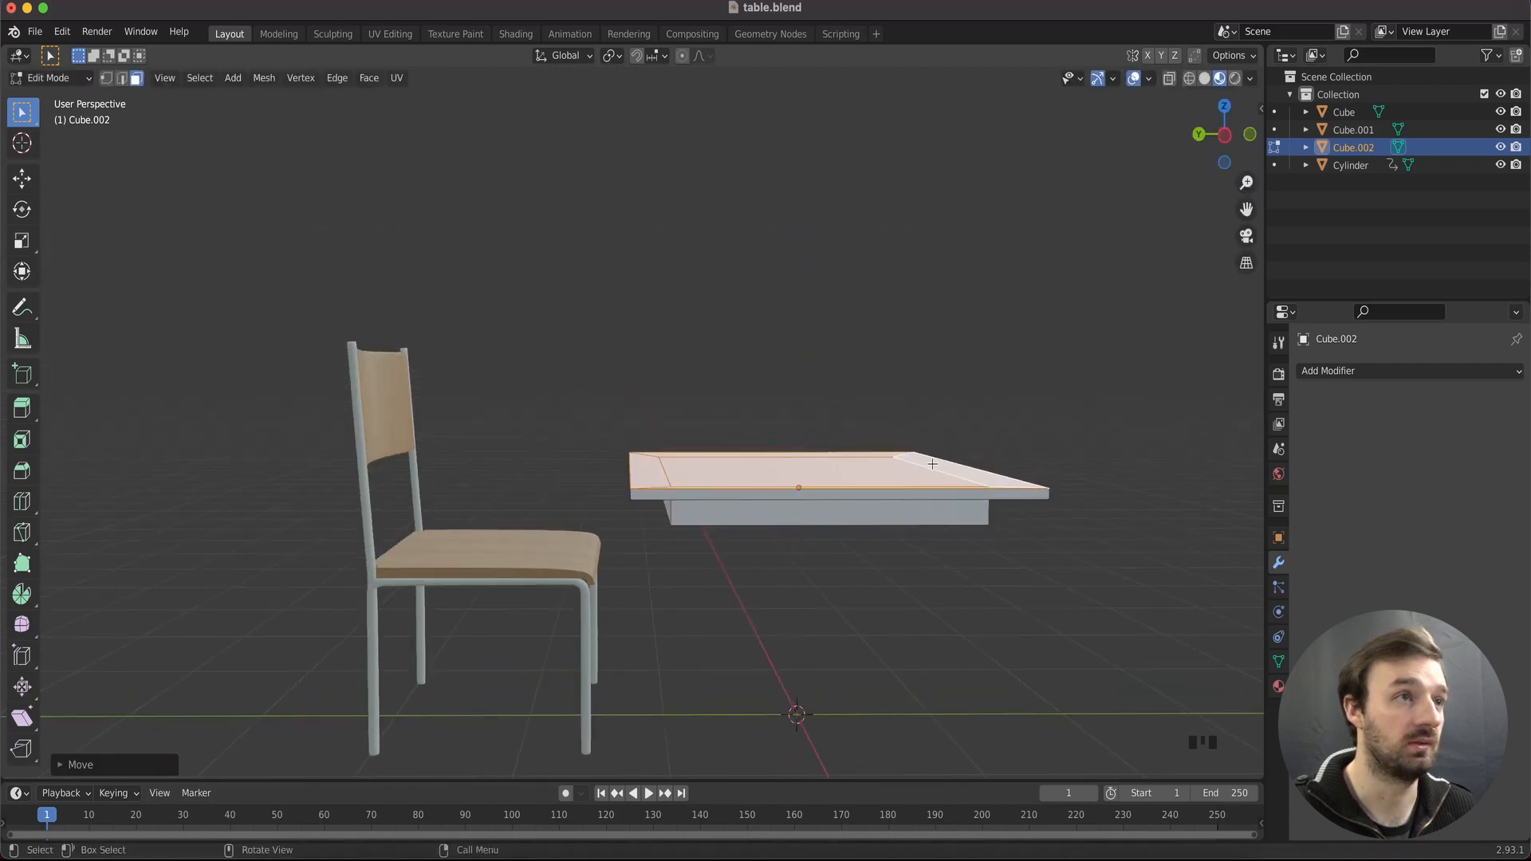
# Raise the selected top faces about 0.02 m along Z to thicken the tabletop slightly
pyautogui.scroll(-5, 932, 464)
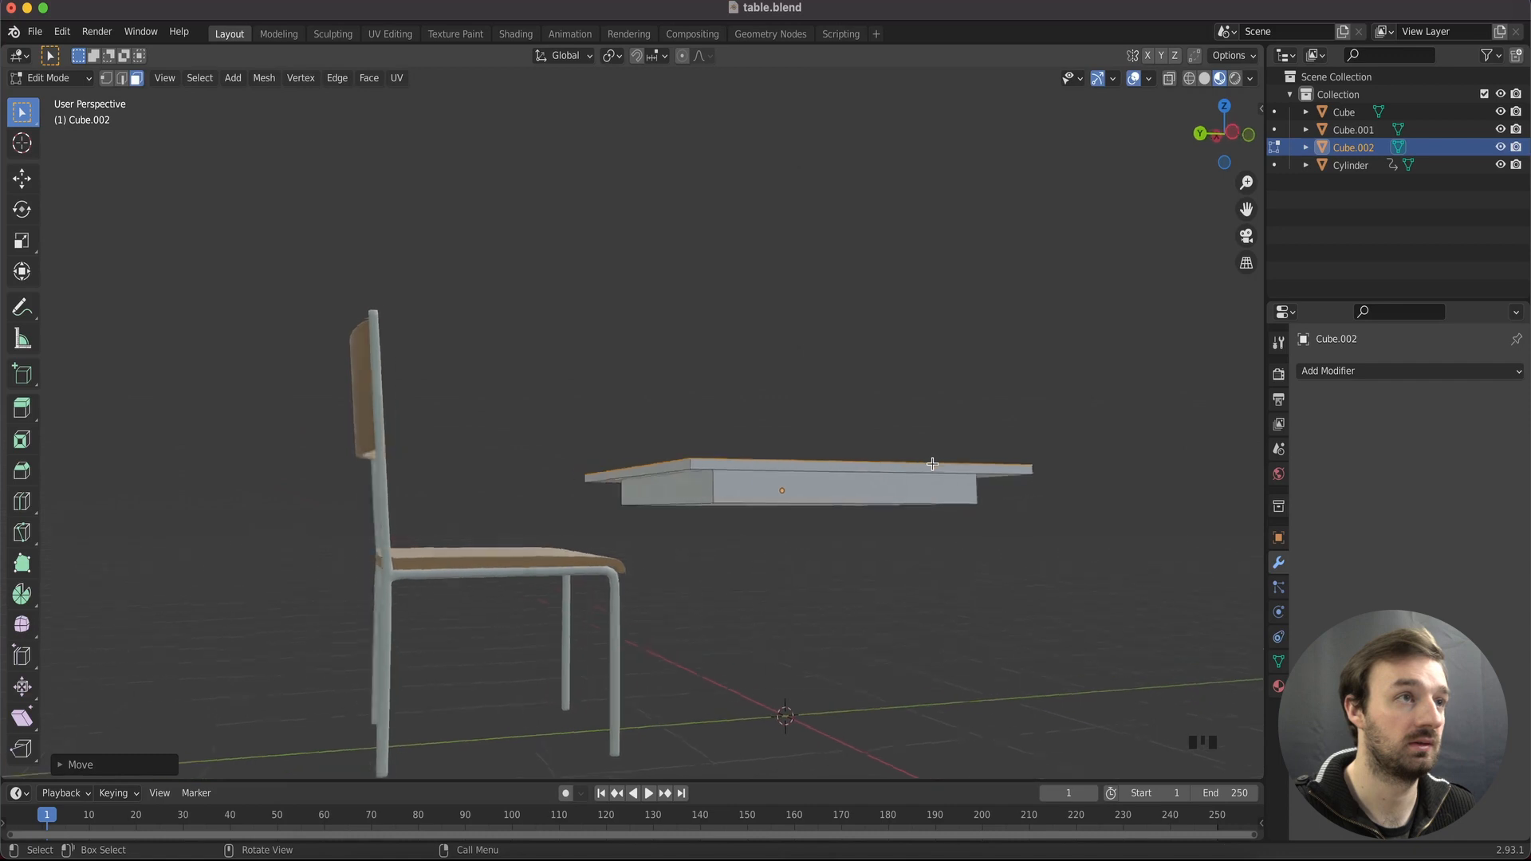
pyautogui.hscroll(3, 932, 463)
pyautogui.hscroll(1, 932, 464)
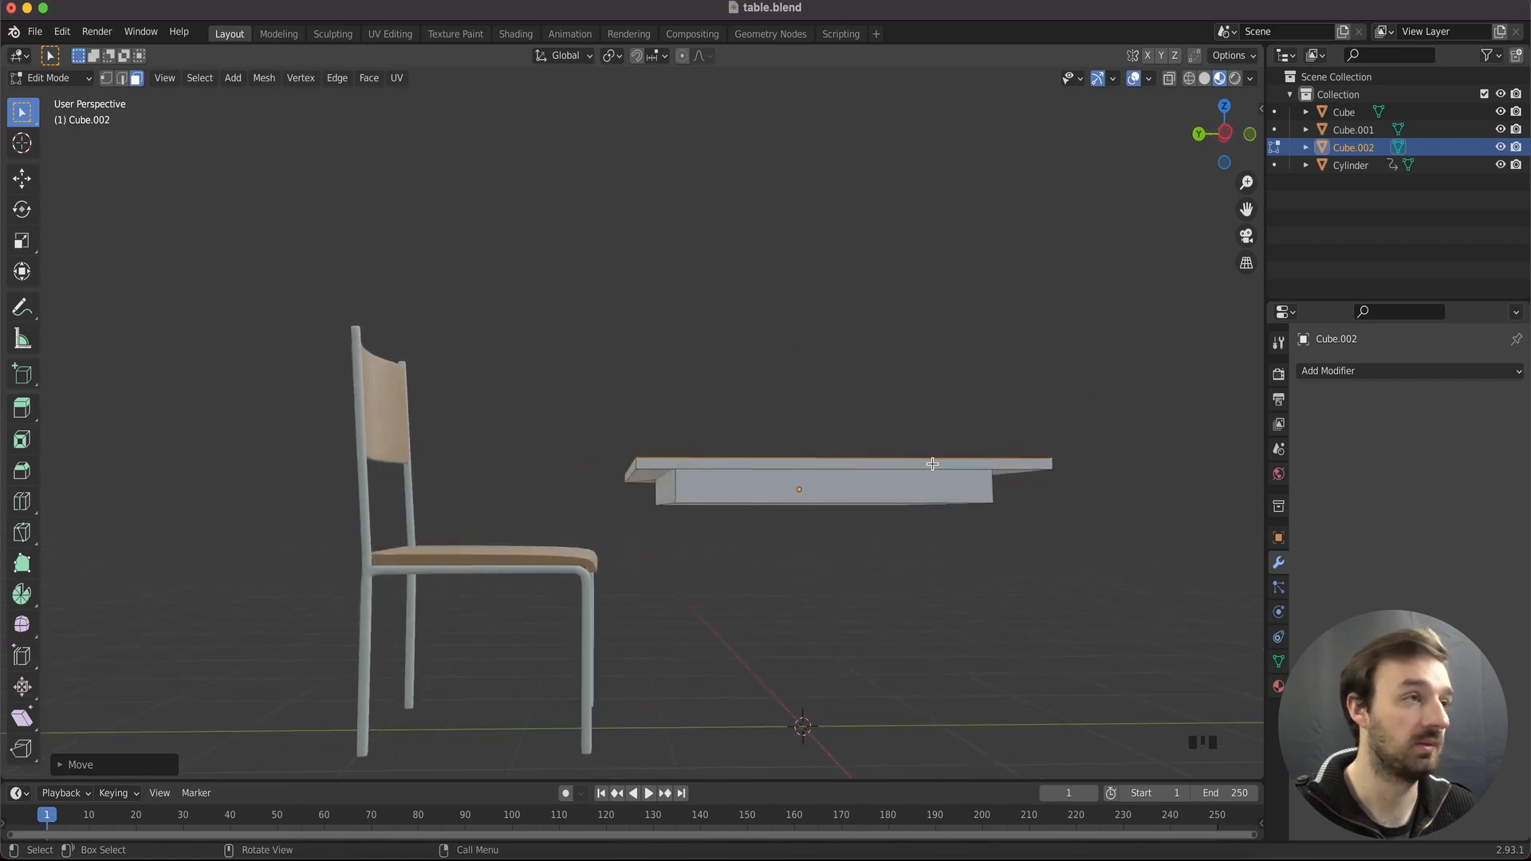
pyautogui.press('g')
pyautogui.press('z')
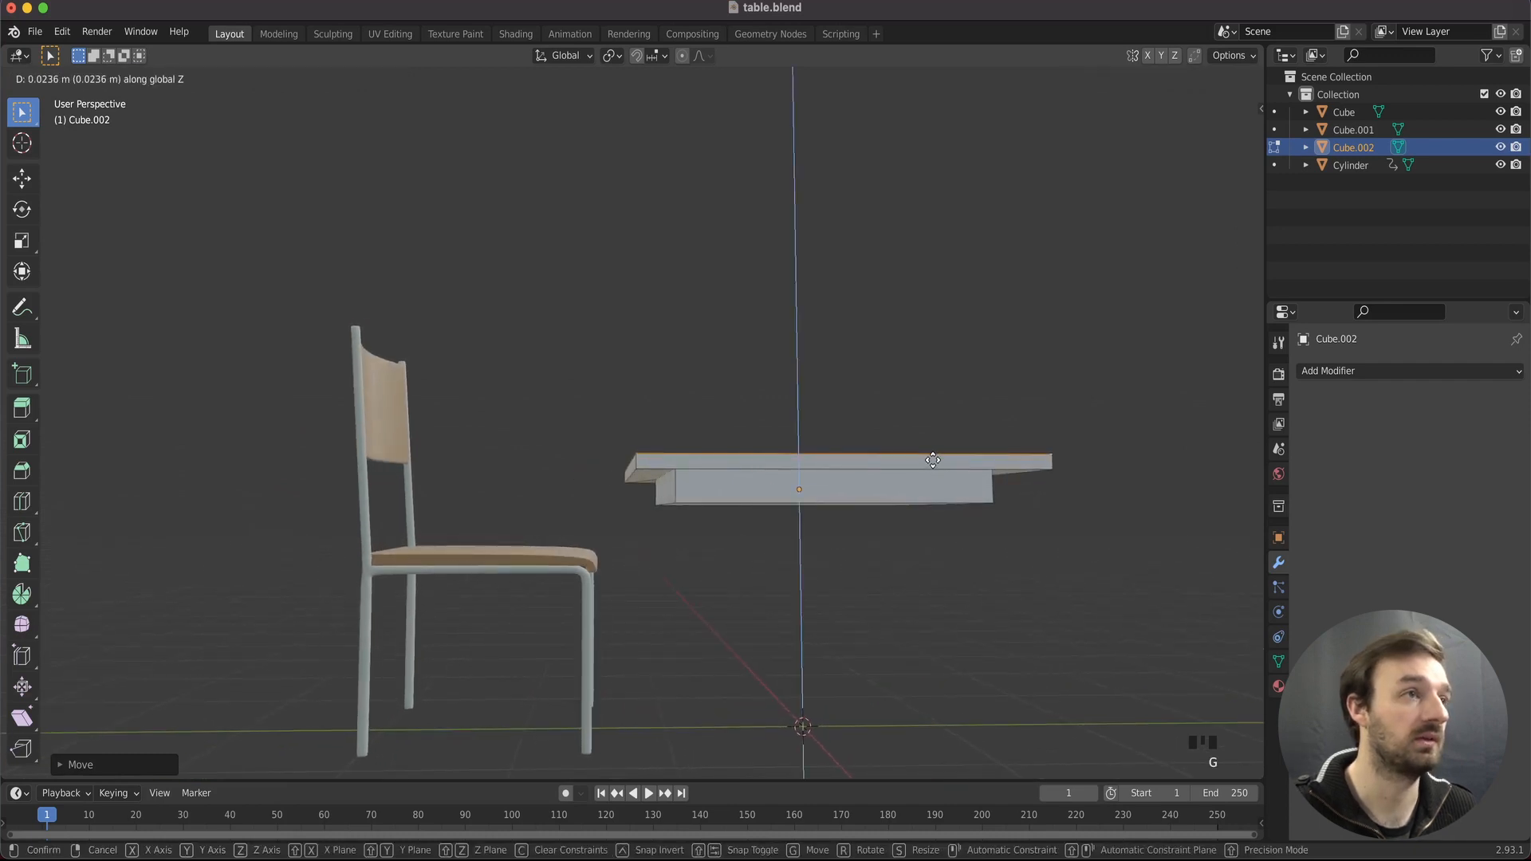
pyautogui.click(933, 460)
# Bevel the tabletop's upper and lower outer edge loops and the bottom edges of the block underneath with a narrow two-segment bevel
pyautogui.hscroll(-5, 928, 460)
pyautogui.press('2')
pyautogui.scroll(-3, 853, 476)
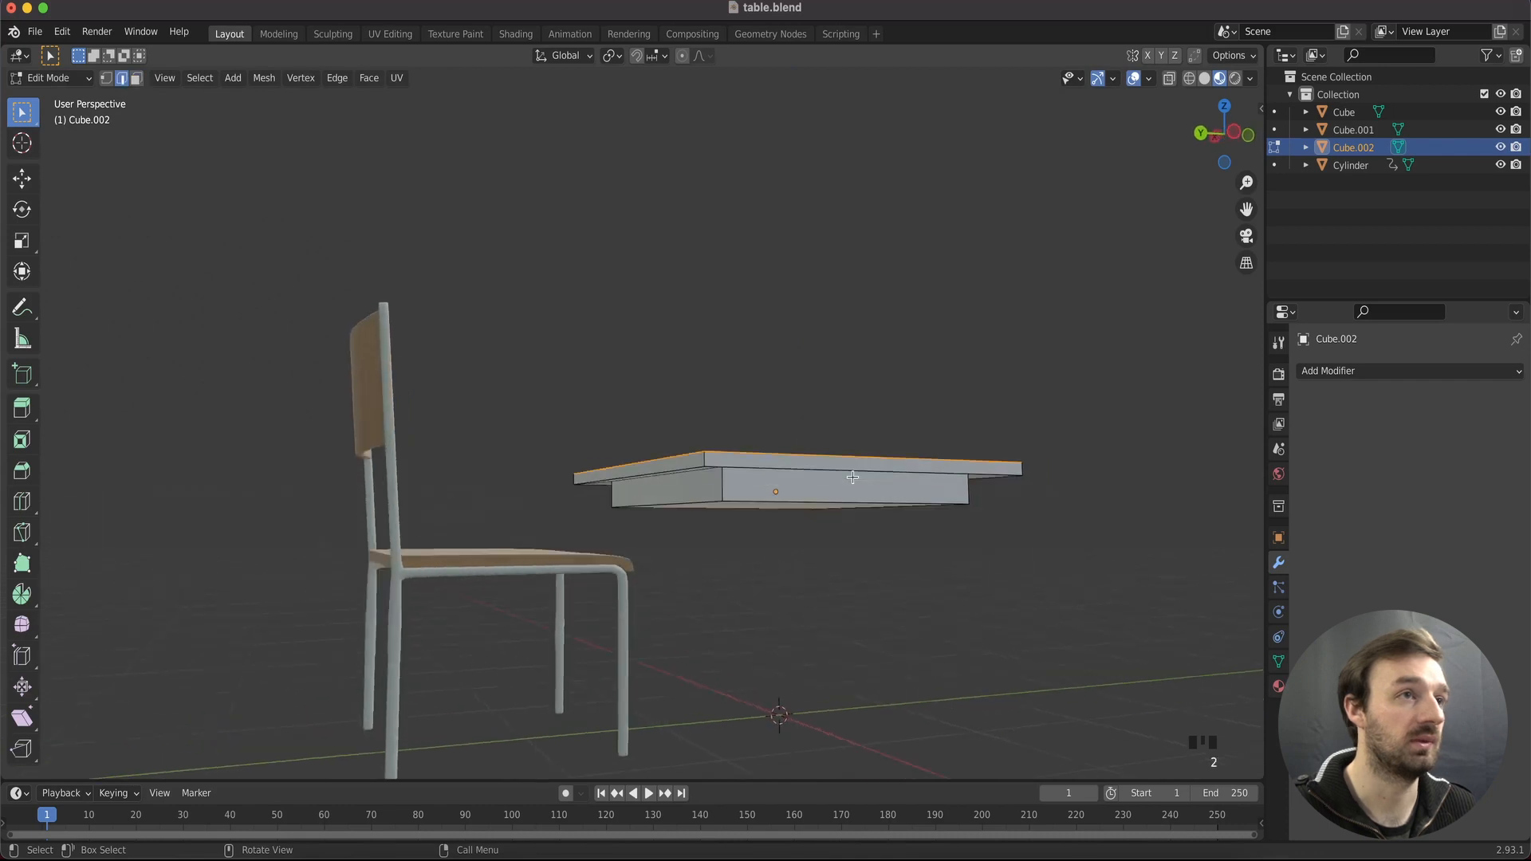
pyautogui.scroll(2, 800, 462)
pyautogui.click(800, 463)
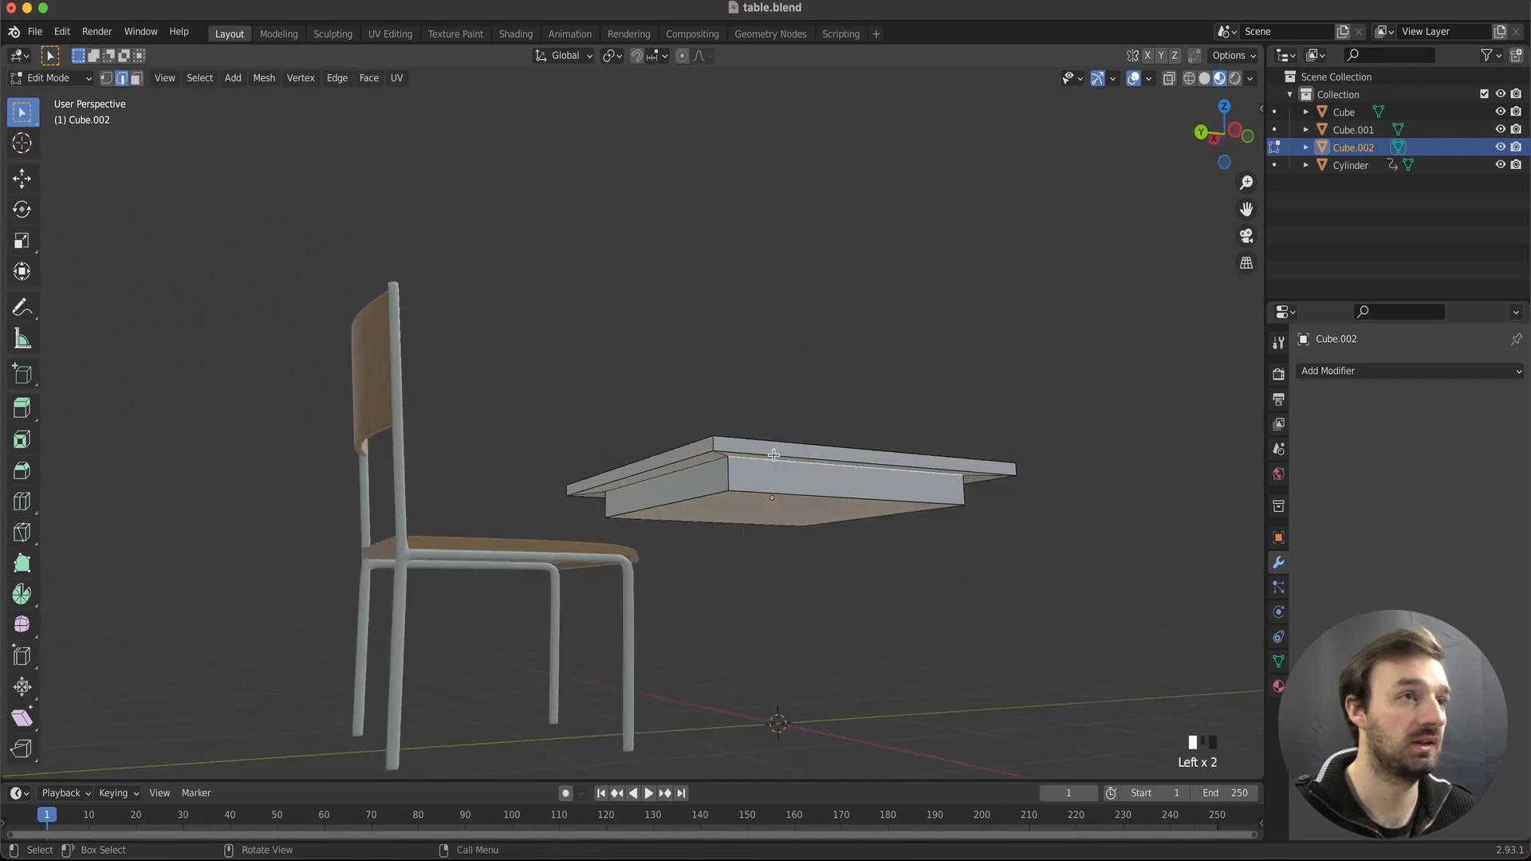
pyautogui.click(773, 455)
pyautogui.hscroll(-1, 773, 455)
pyautogui.keyDown('alt'); pyautogui.keyDown('shift'); pyautogui.click(783, 446); pyautogui.keyUp('shift'); pyautogui.keyUp('alt')
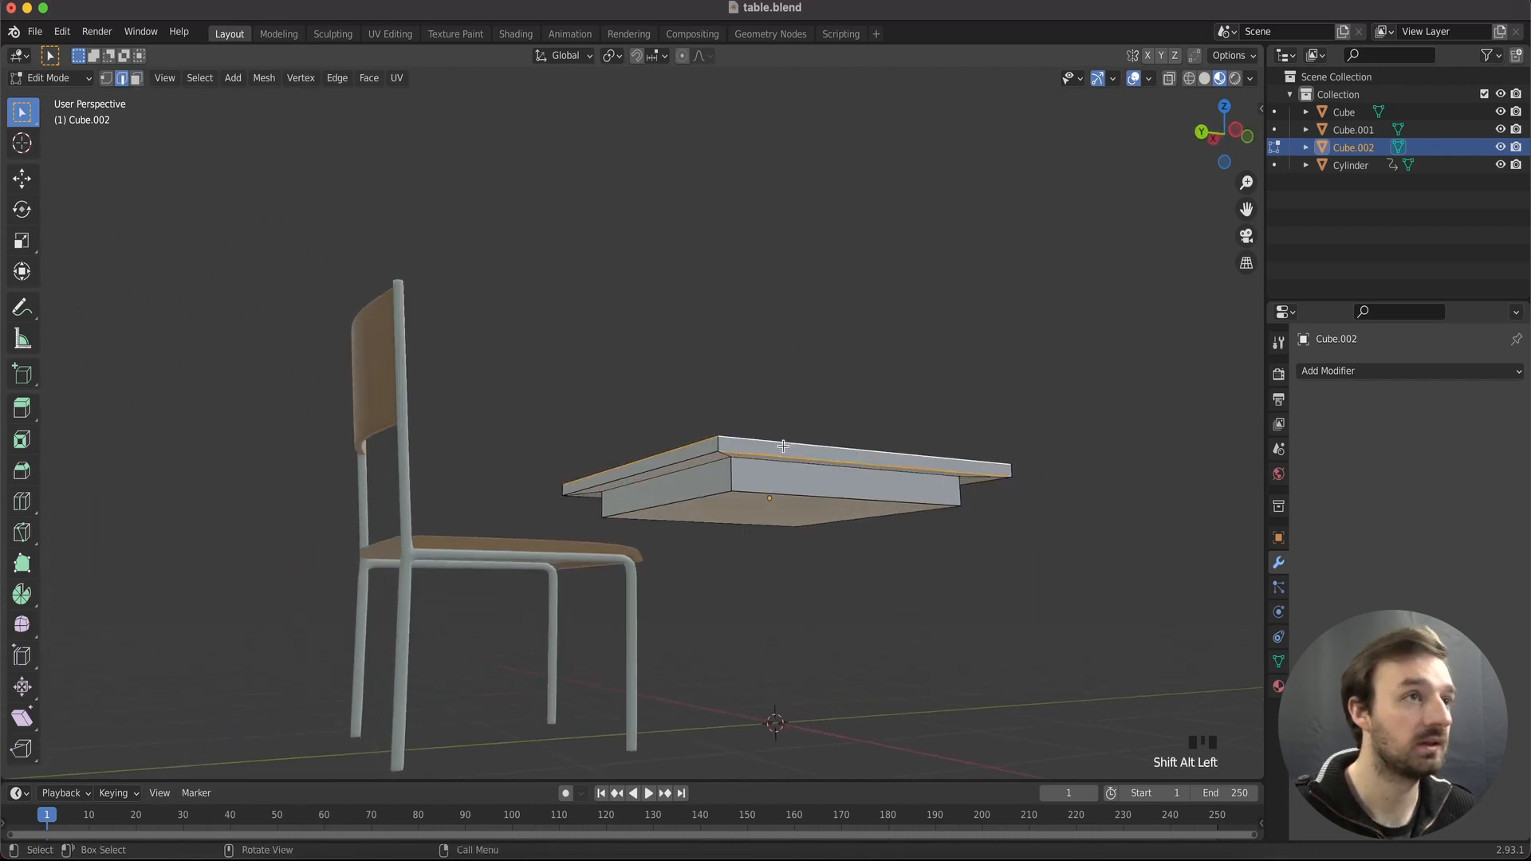
pyautogui.keyDown('alt'); pyautogui.keyDown('shift'); pyautogui.click(676, 460); pyautogui.keyUp('shift'); pyautogui.keyUp('alt')
pyautogui.hscroll(-10, 679, 461)
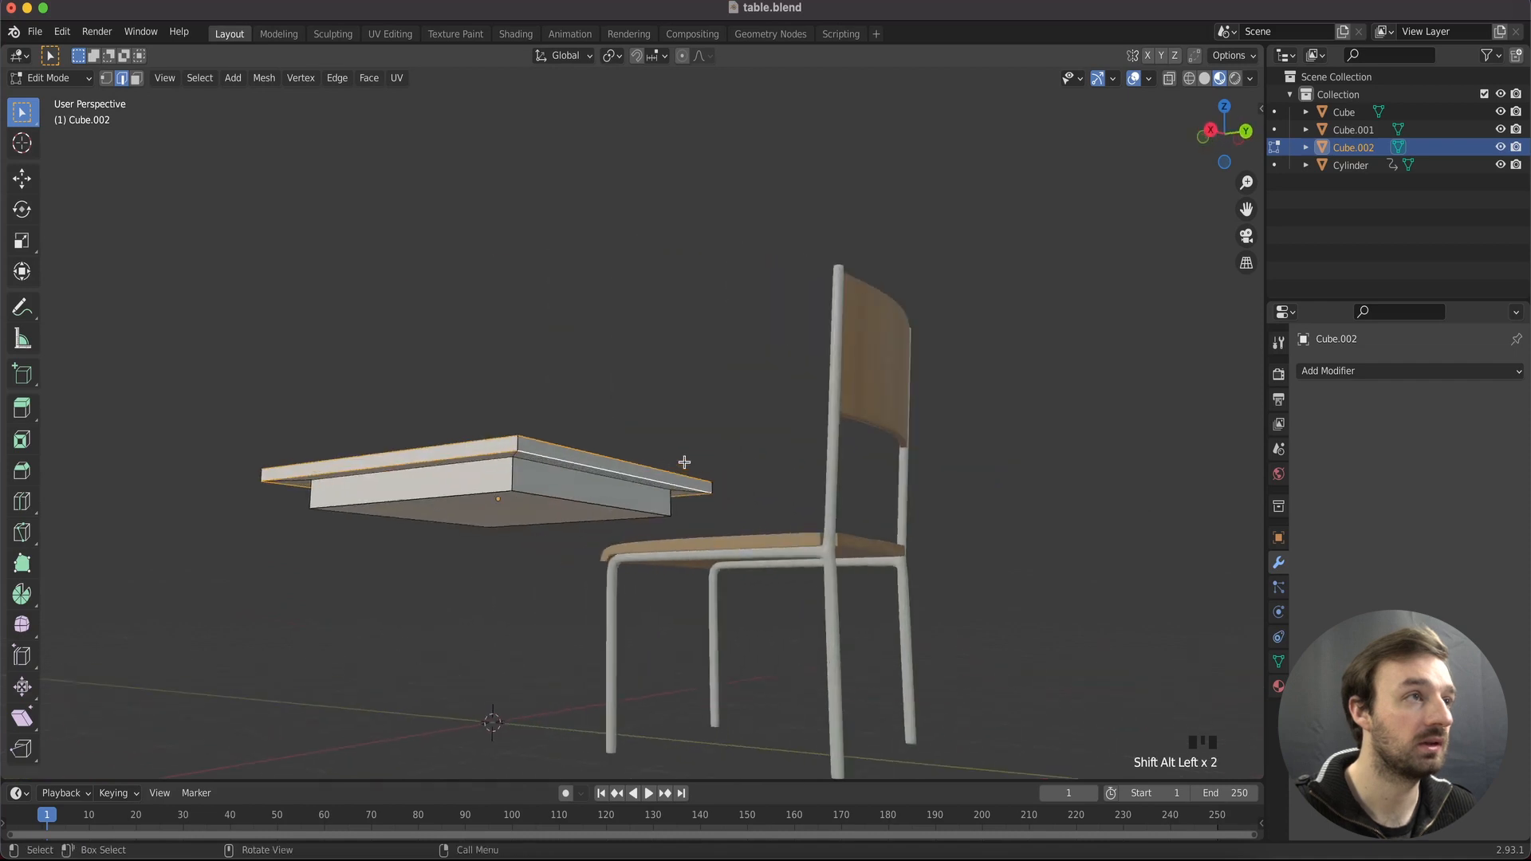
pyautogui.hscroll(-8, 467, 445)
pyautogui.scroll(5, 469, 446)
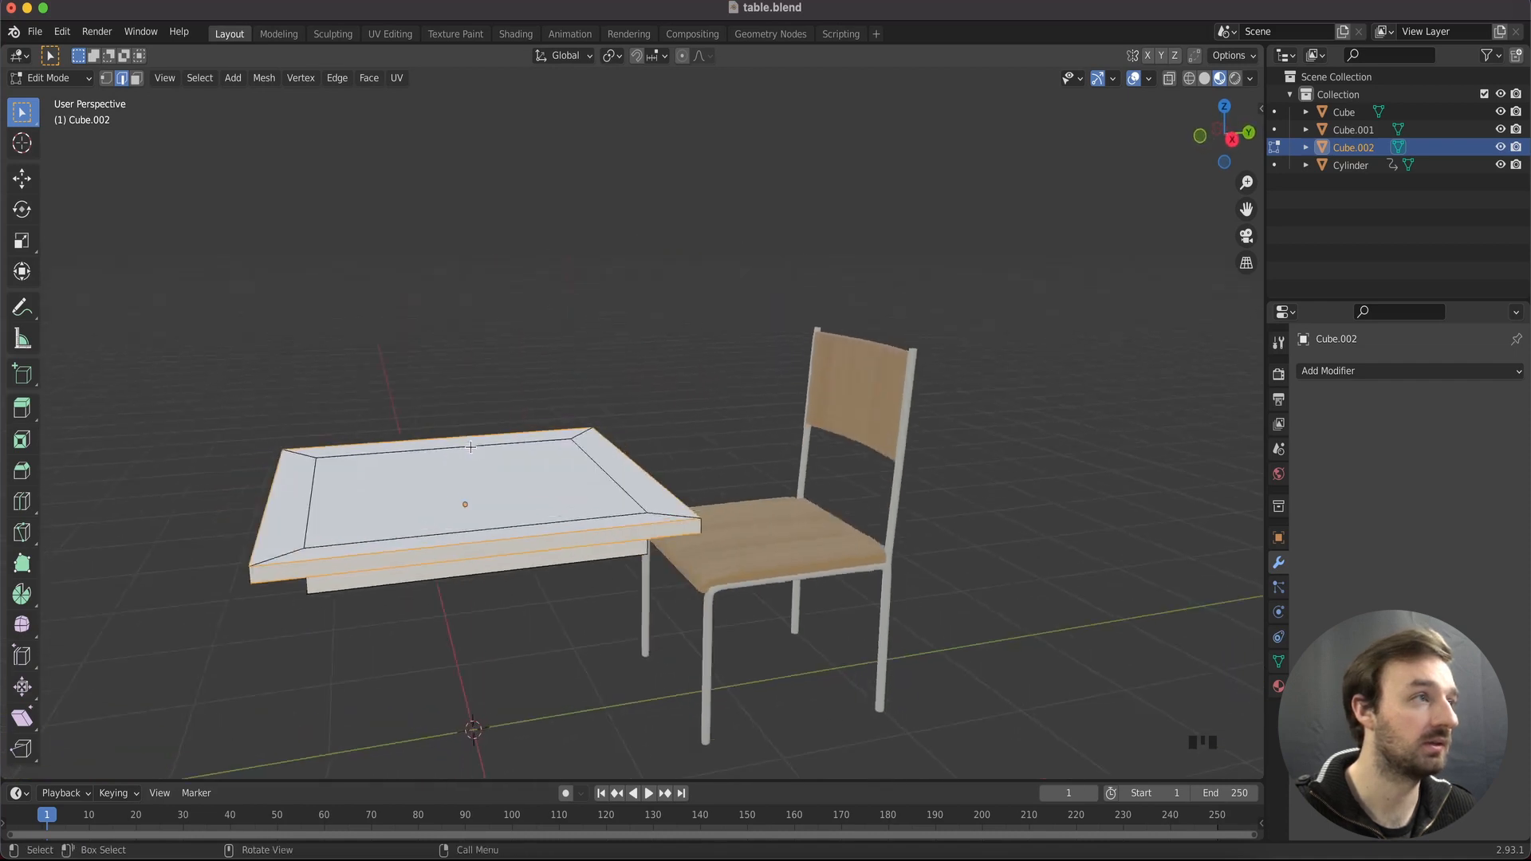
pyautogui.scroll(-5, 470, 447)
pyautogui.hscroll(10, 470, 448)
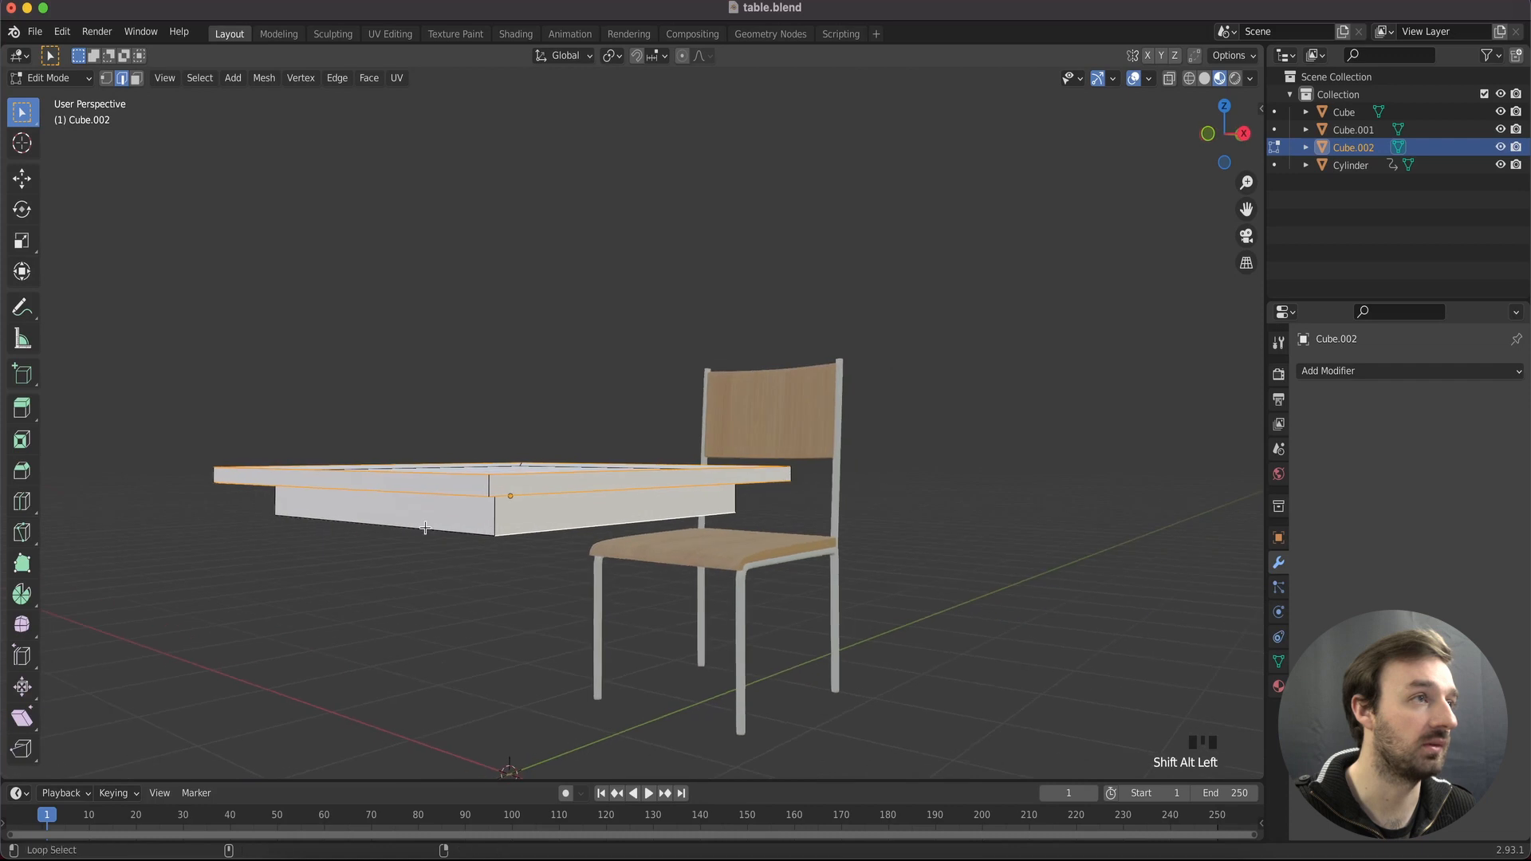
pyautogui.hscroll(10, 446, 522)
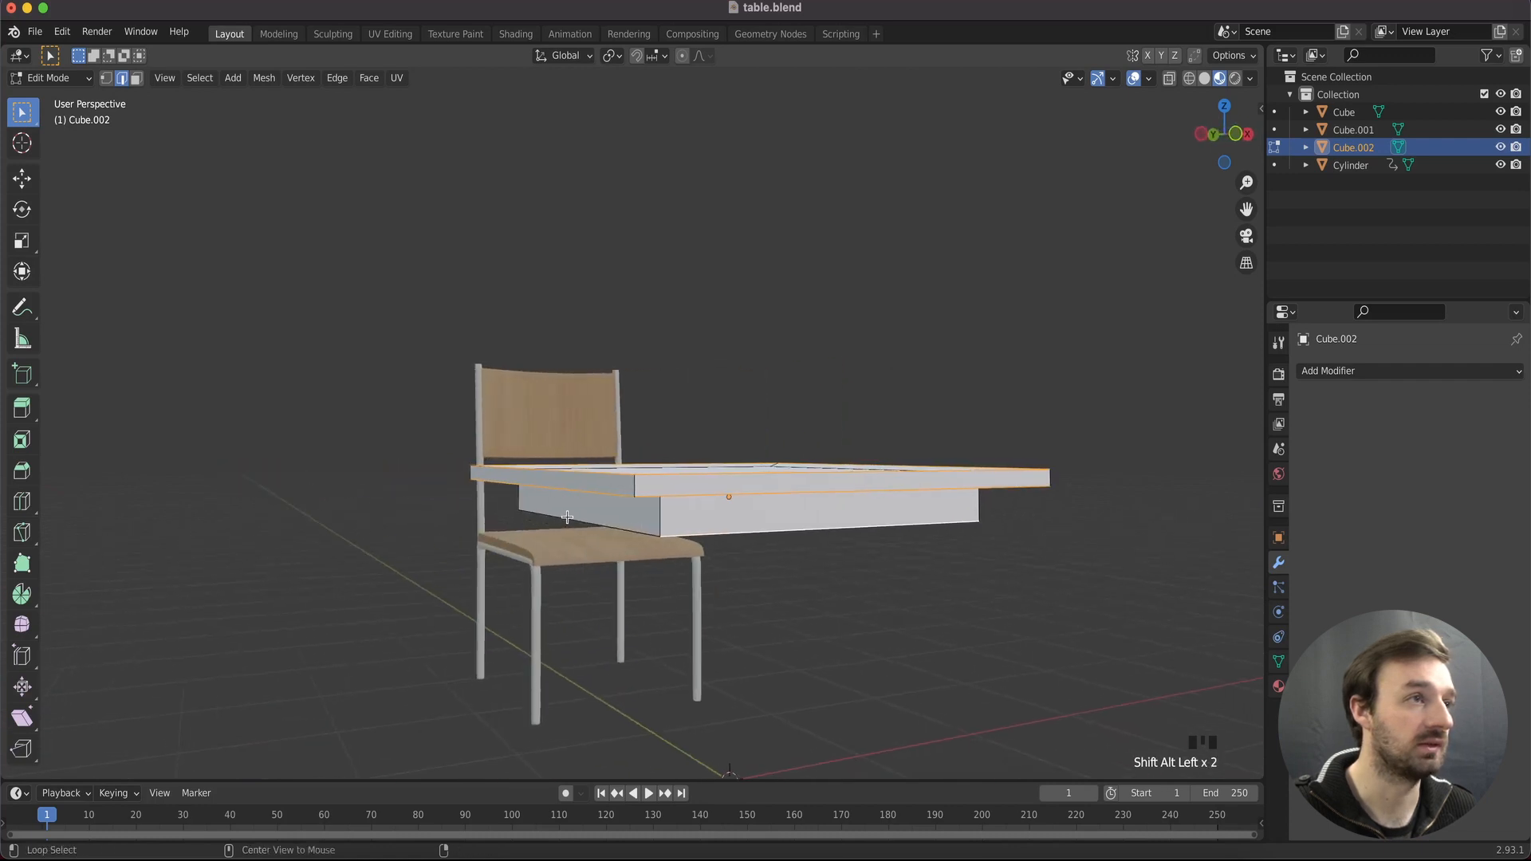
pyautogui.hscroll(10, 565, 517)
pyautogui.hscroll(-5, 560, 511)
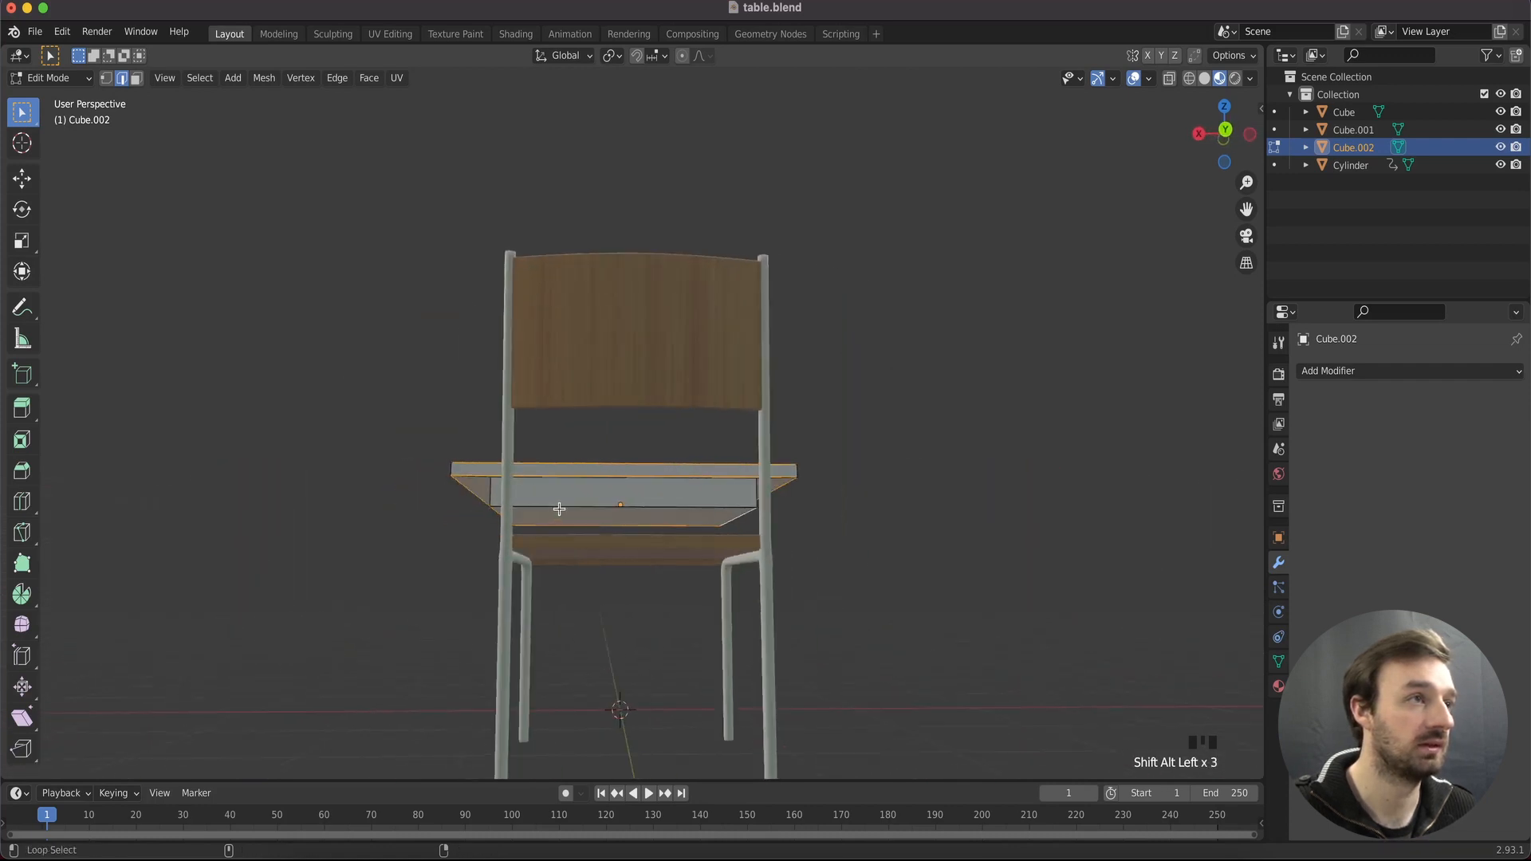
pyautogui.hscroll(6, 560, 507)
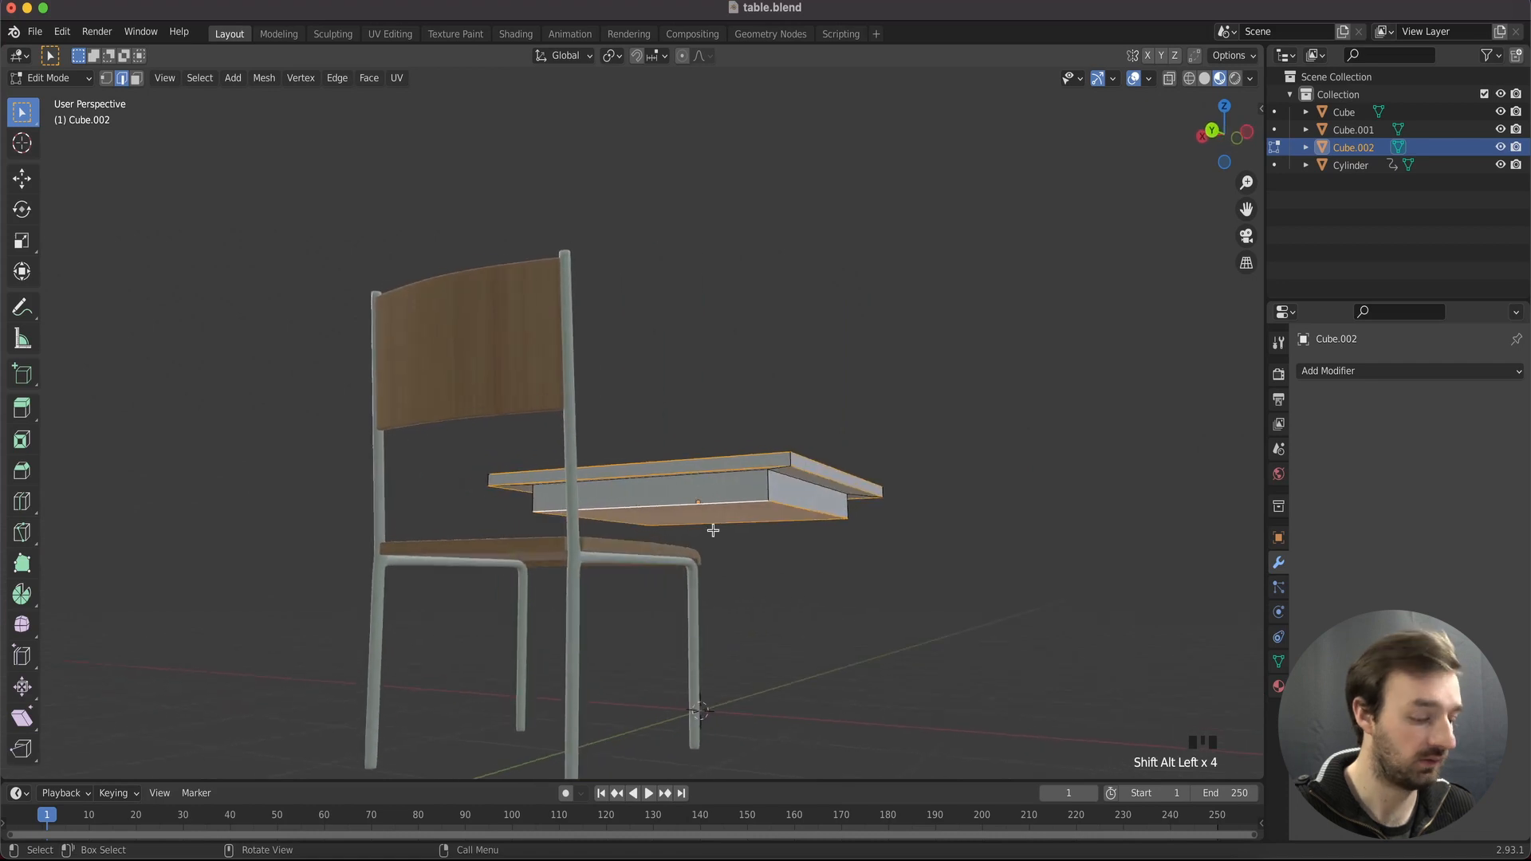
pyautogui.hotkey('ctrl', 'b')
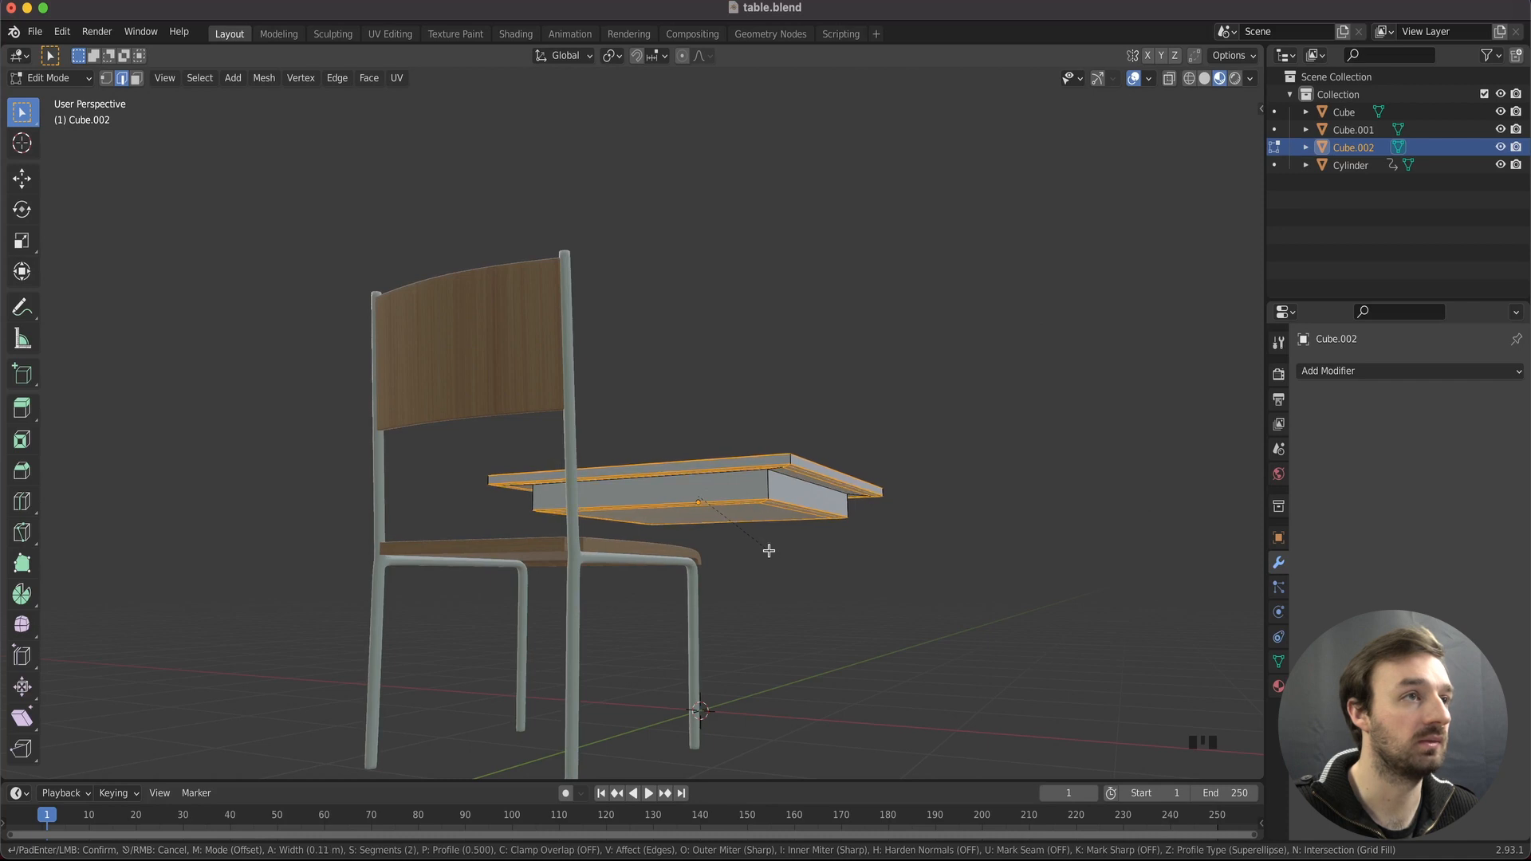
pyautogui.click(769, 550)
pyautogui.hscroll(5, 769, 551)
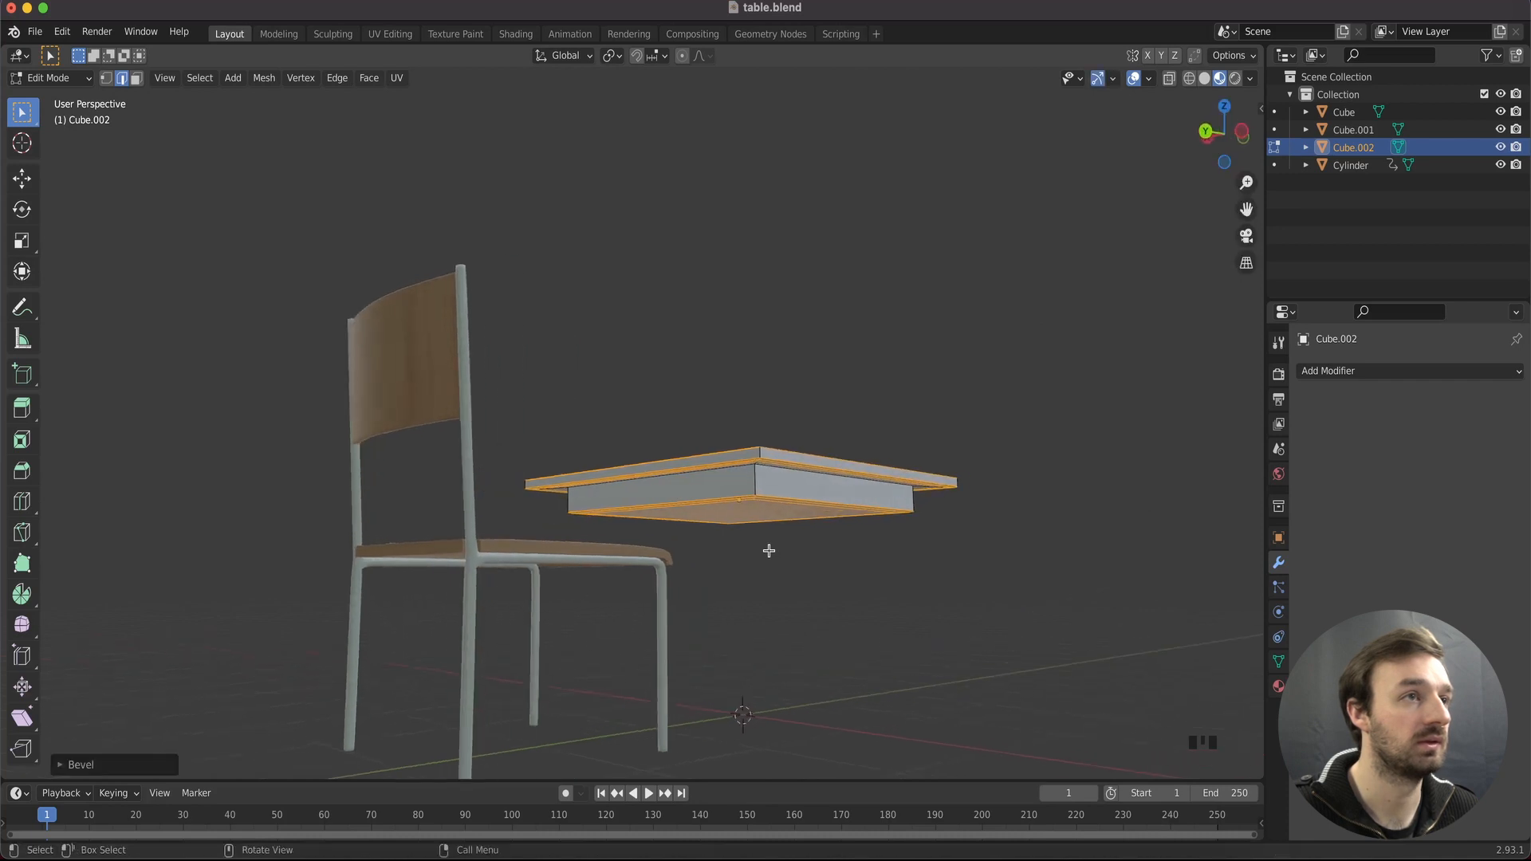
pyautogui.scroll(-5, 769, 550)
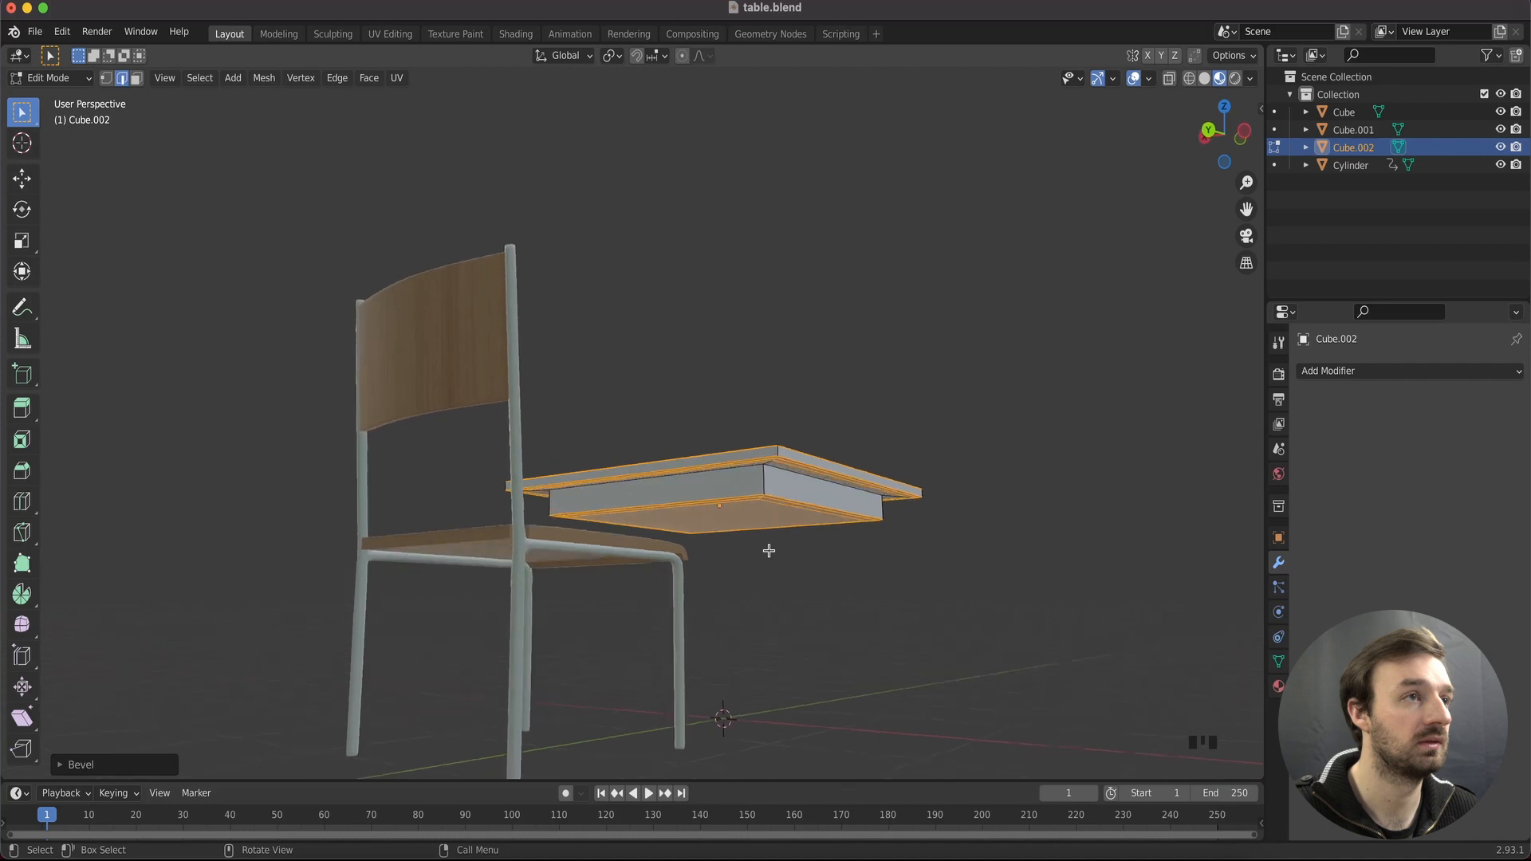
pyautogui.scroll(5, 769, 550)
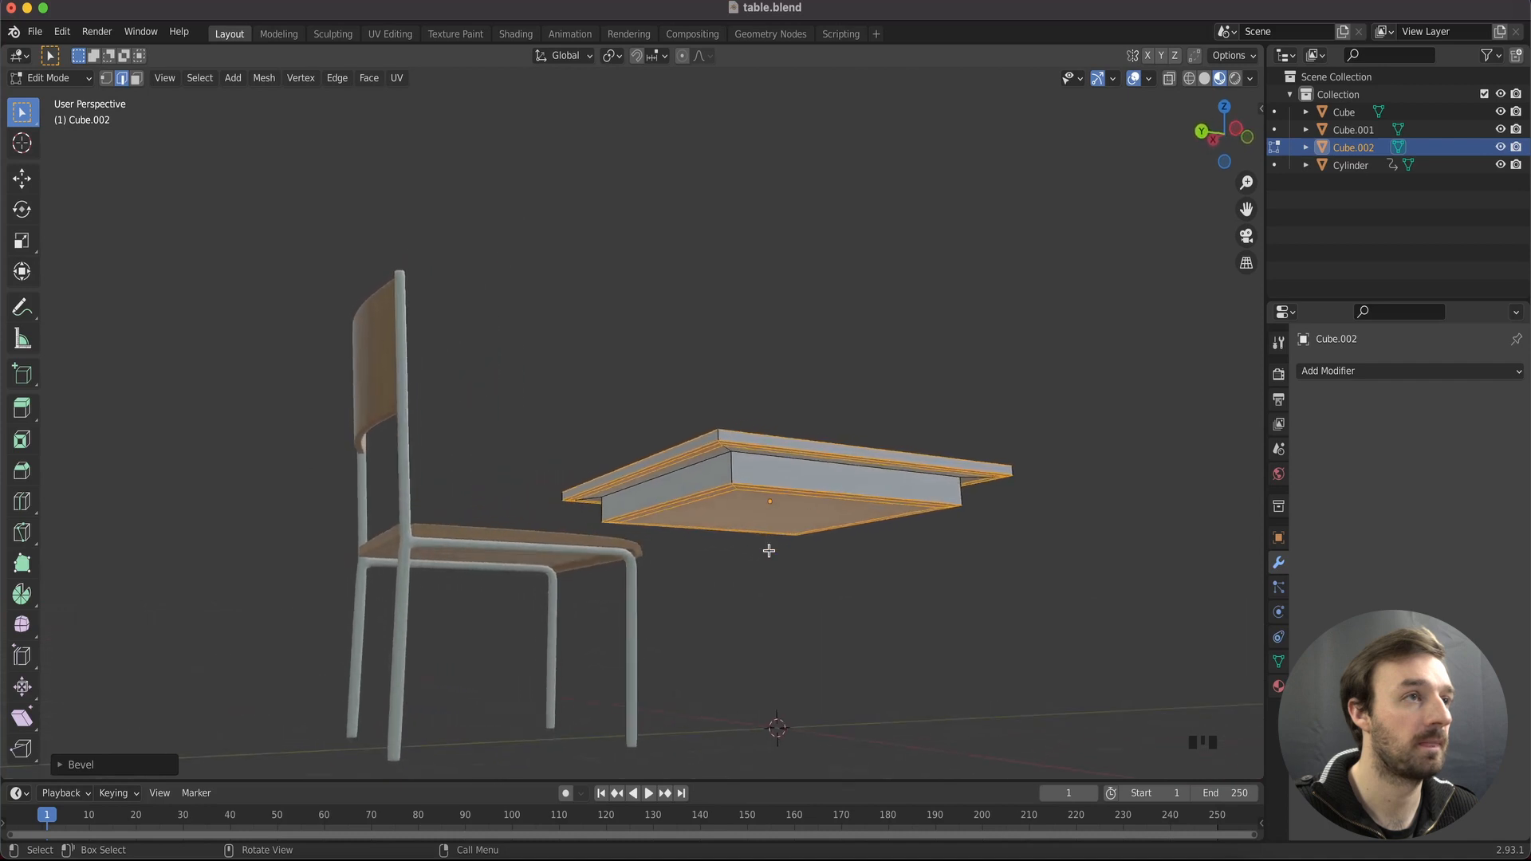
# Undo the last bevel, then apply all transforms to the table object and resume editing its mesh
pyautogui.hscroll(-5, 769, 550)
pyautogui.press('super+z')
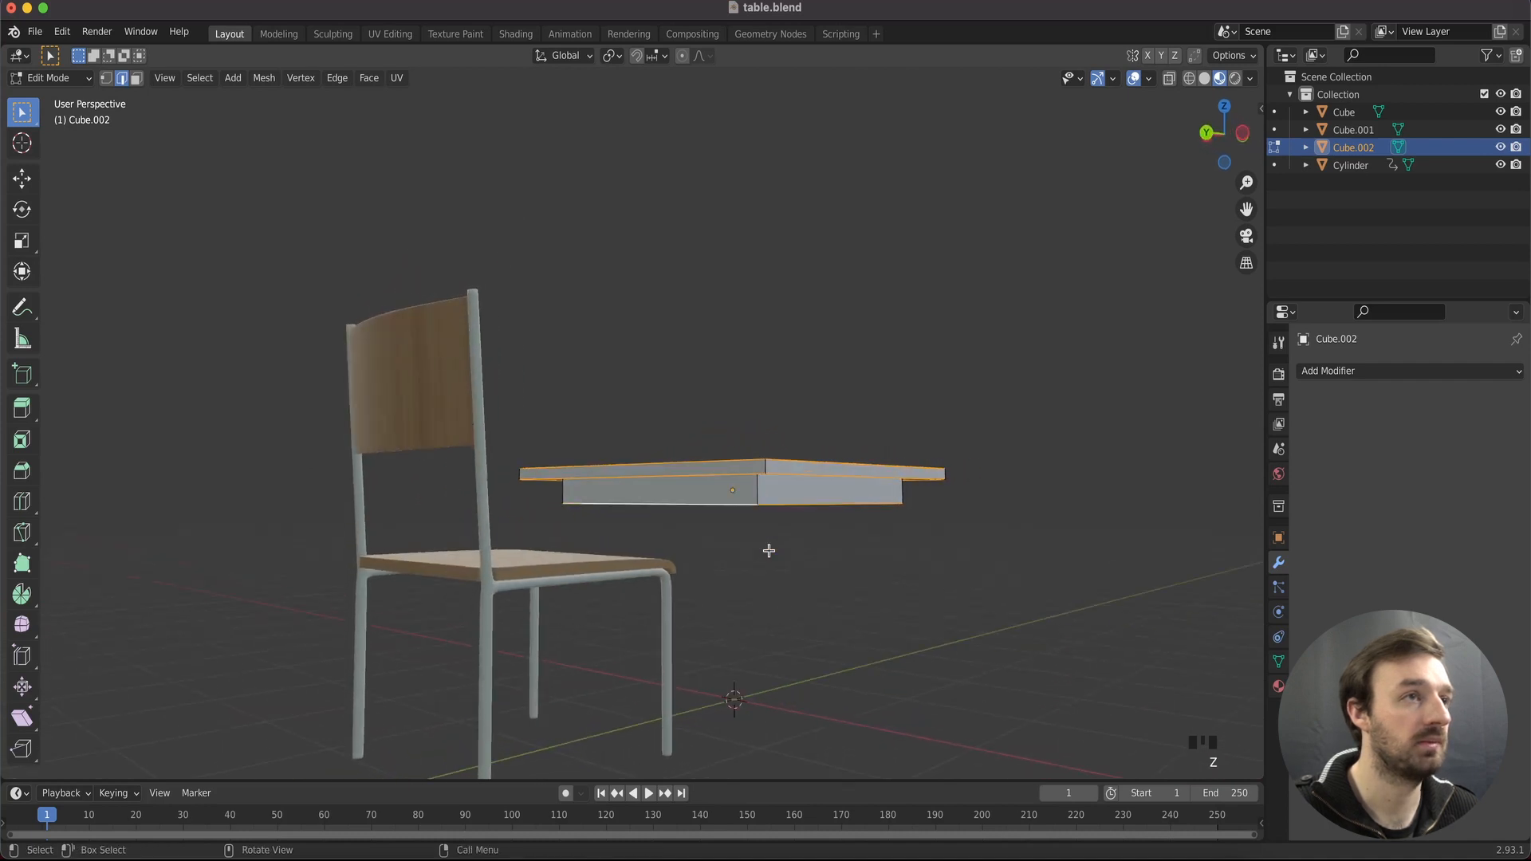
pyautogui.scroll(-3, 768, 550)
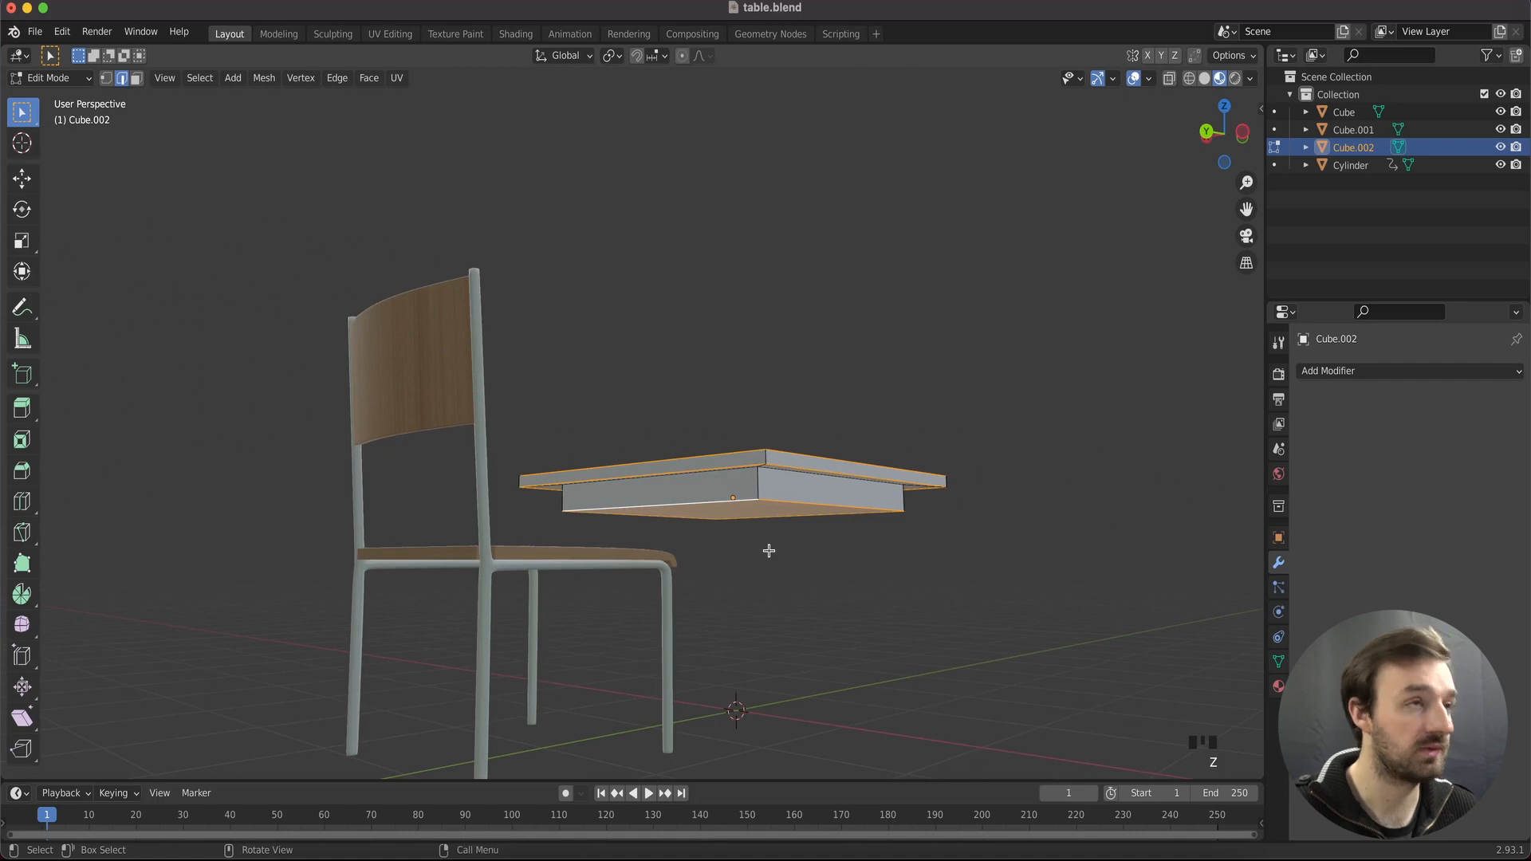
pyautogui.press('Tab')
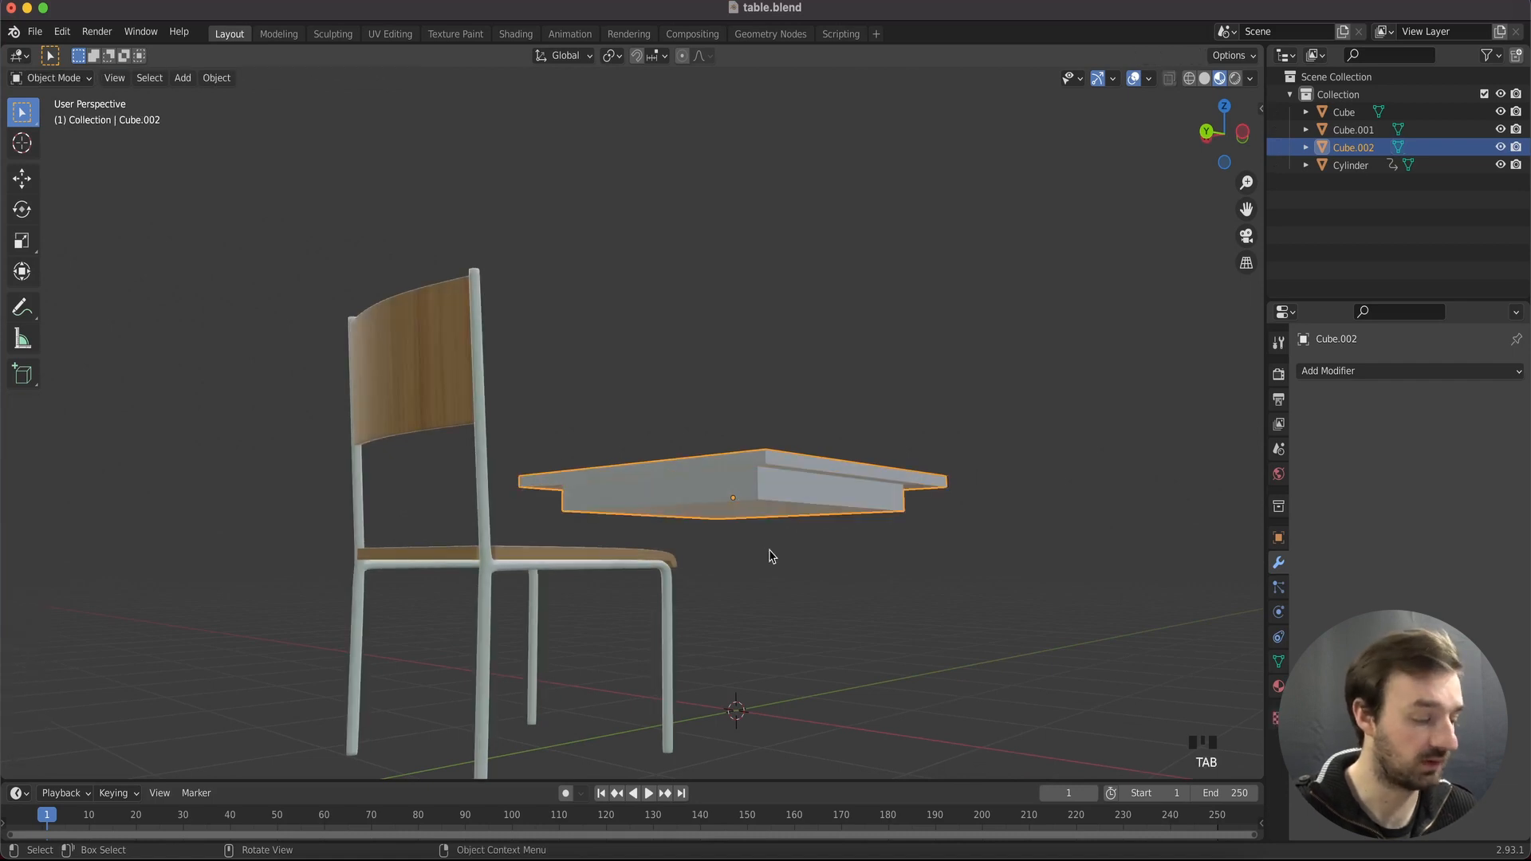
pyautogui.hotkey('ctrl', 'a')
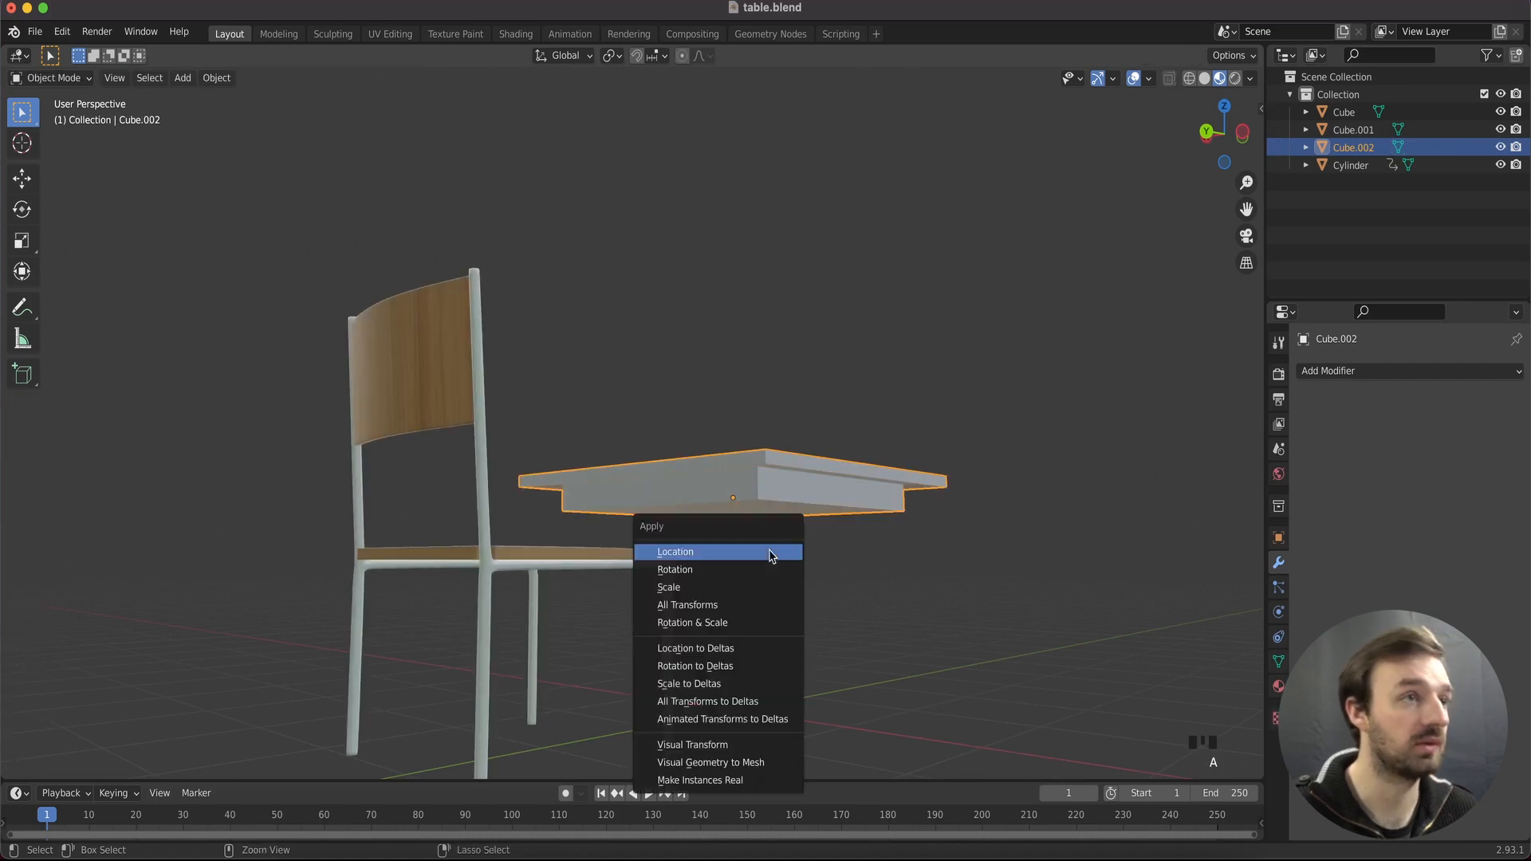
pyautogui.click(749, 605)
pyautogui.press('Tab')
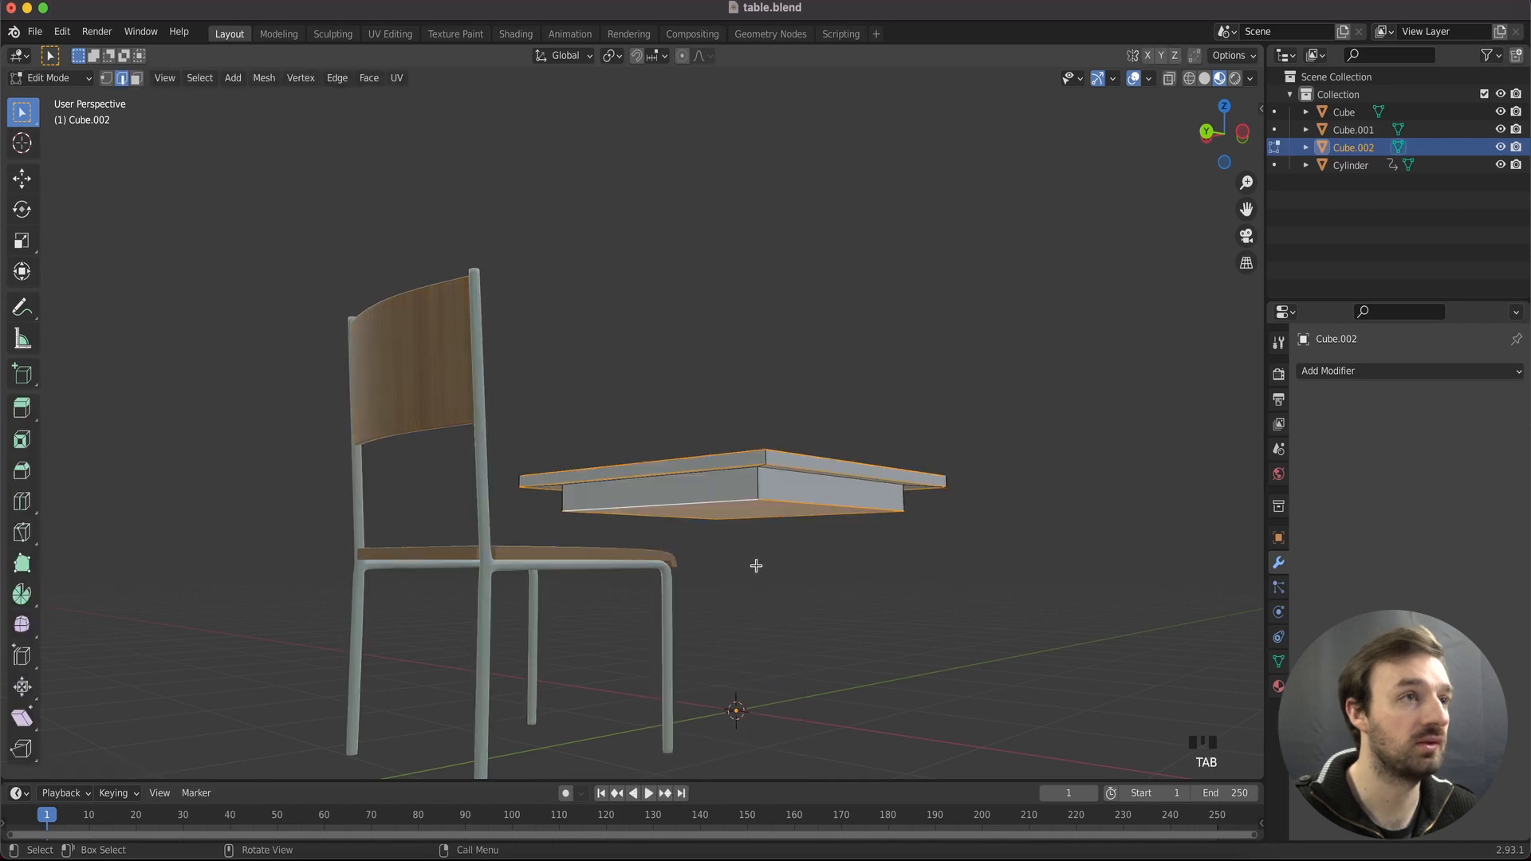
# Bevel the selected outer edge loops of the tabletop and lower block with two segments, about 0.022 m wide
pyautogui.press('b')
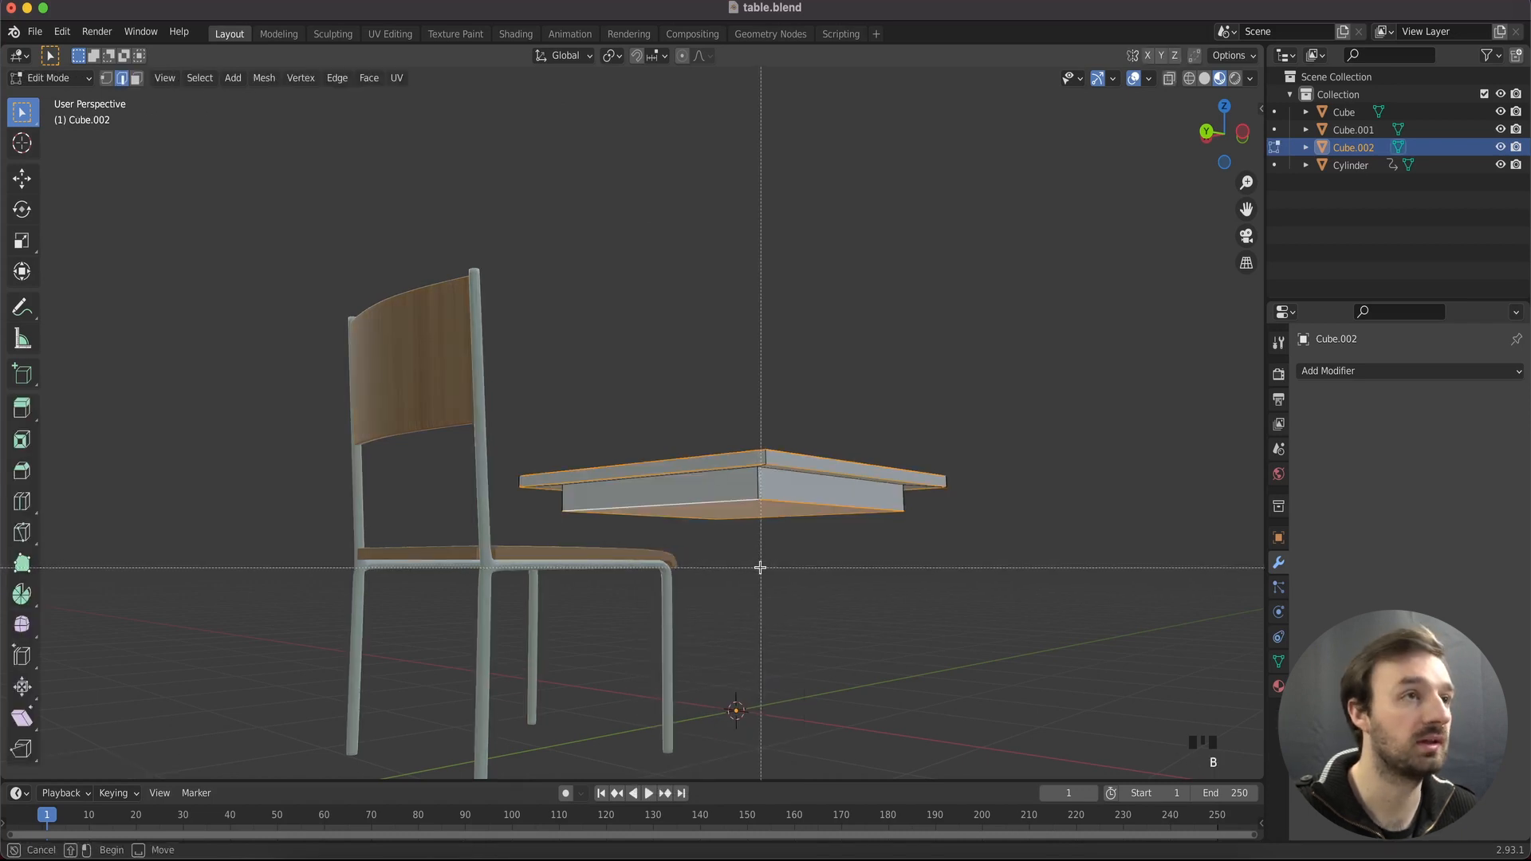
pyautogui.press('Escape')
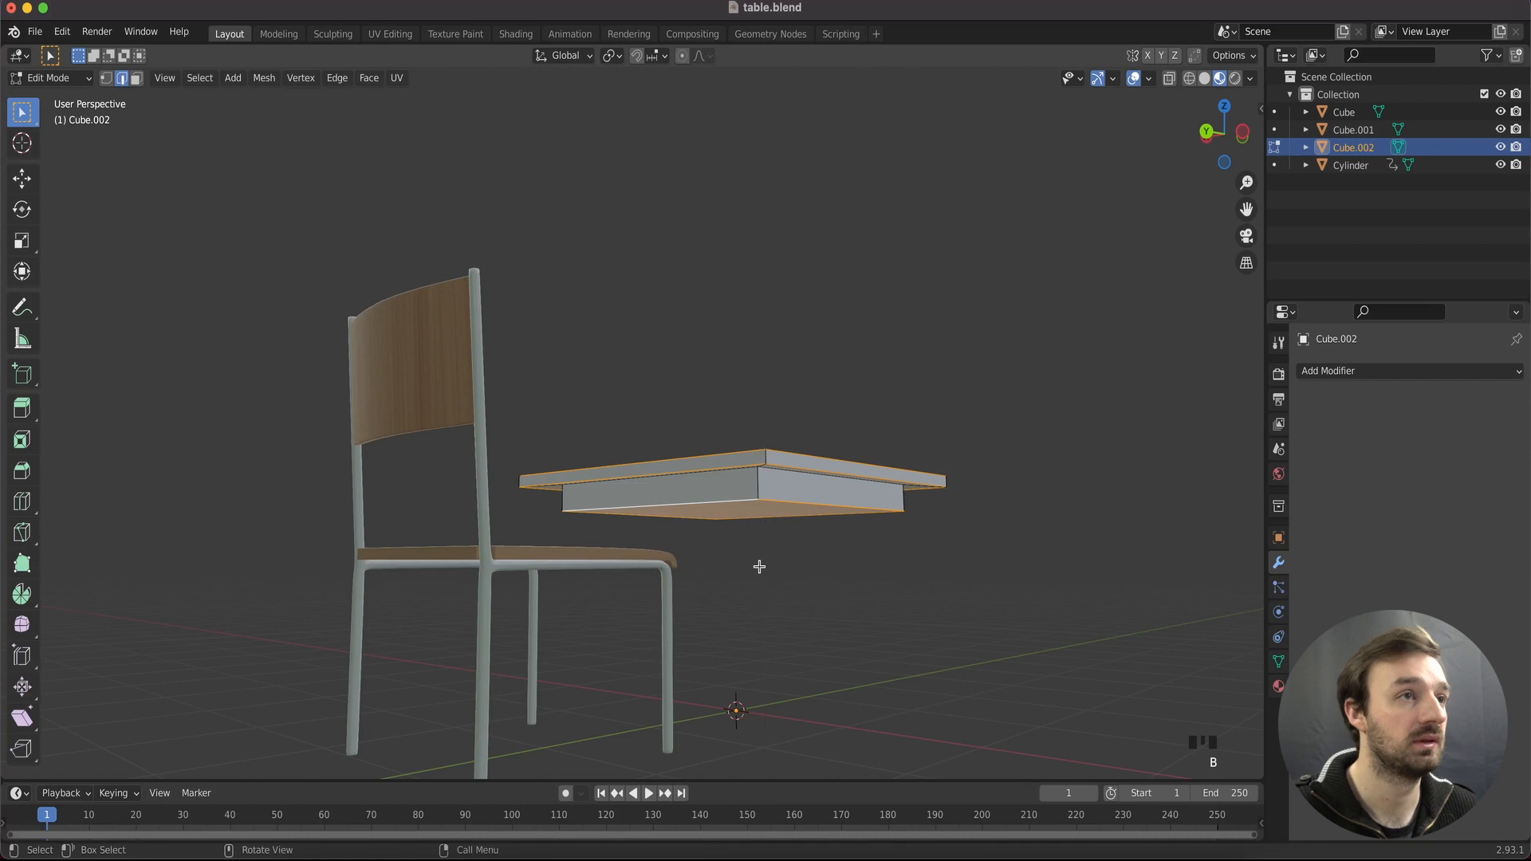
pyautogui.hotkey('ctrl', 'b')
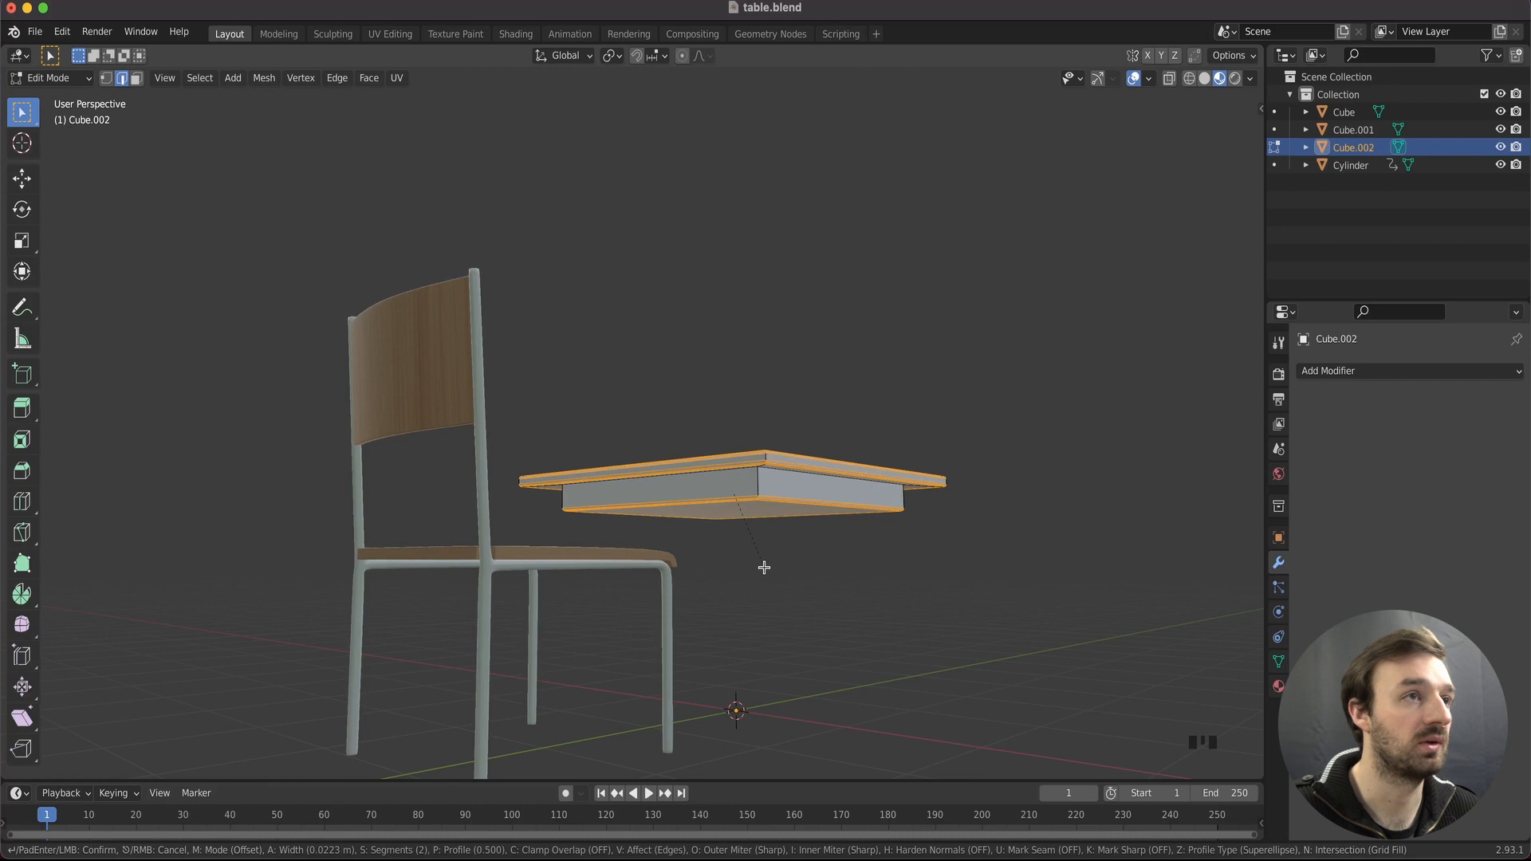
pyautogui.click(763, 567)
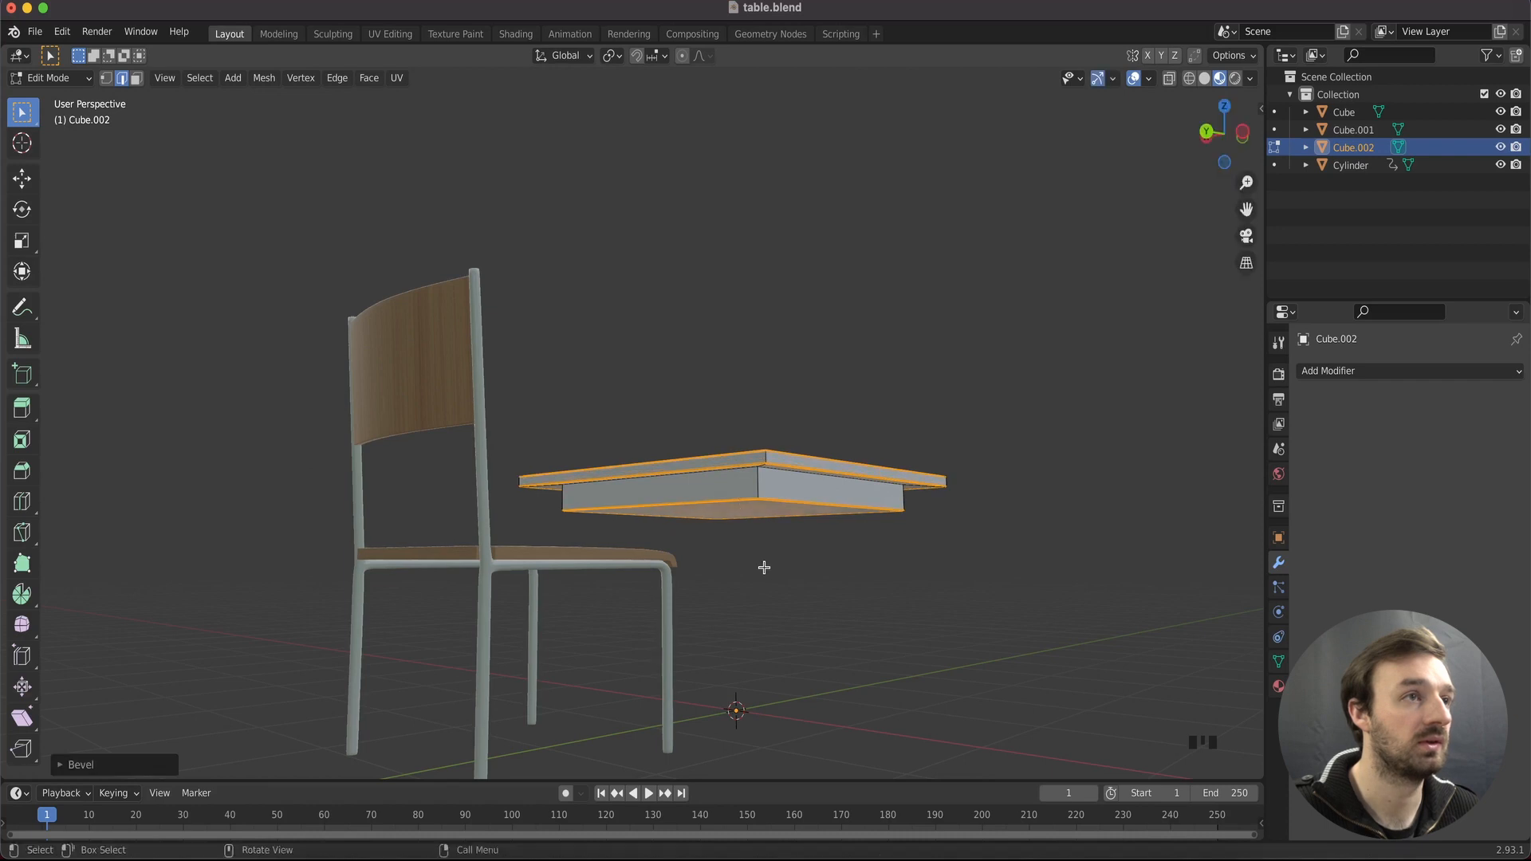
pyautogui.scroll(5, 764, 567)
pyautogui.hscroll(8, 764, 566)
pyautogui.hscroll(10, 764, 567)
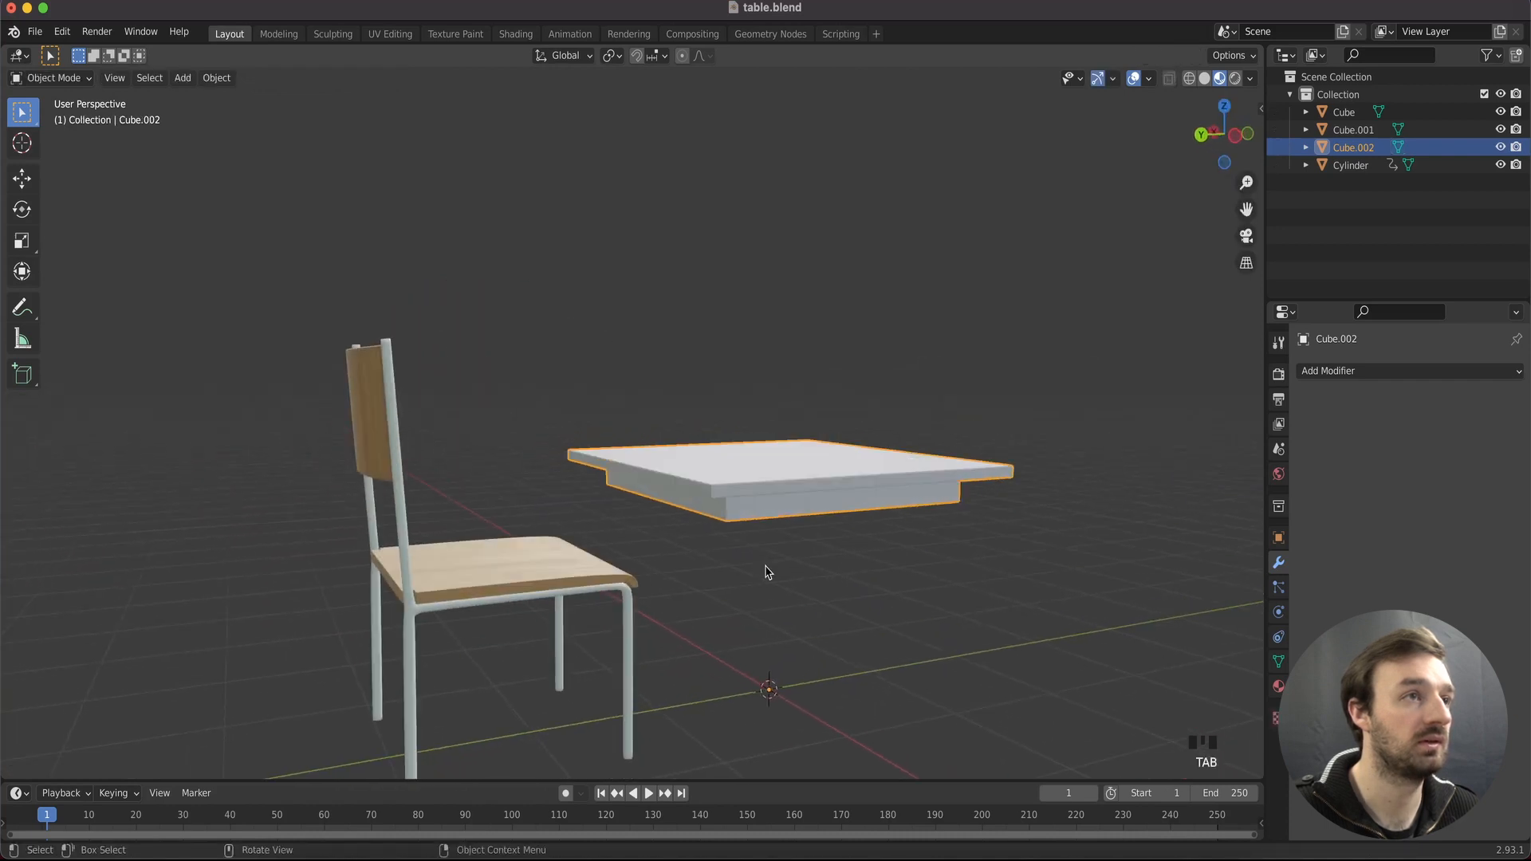
pyautogui.press('Tab')
pyautogui.hscroll(10, 765, 571)
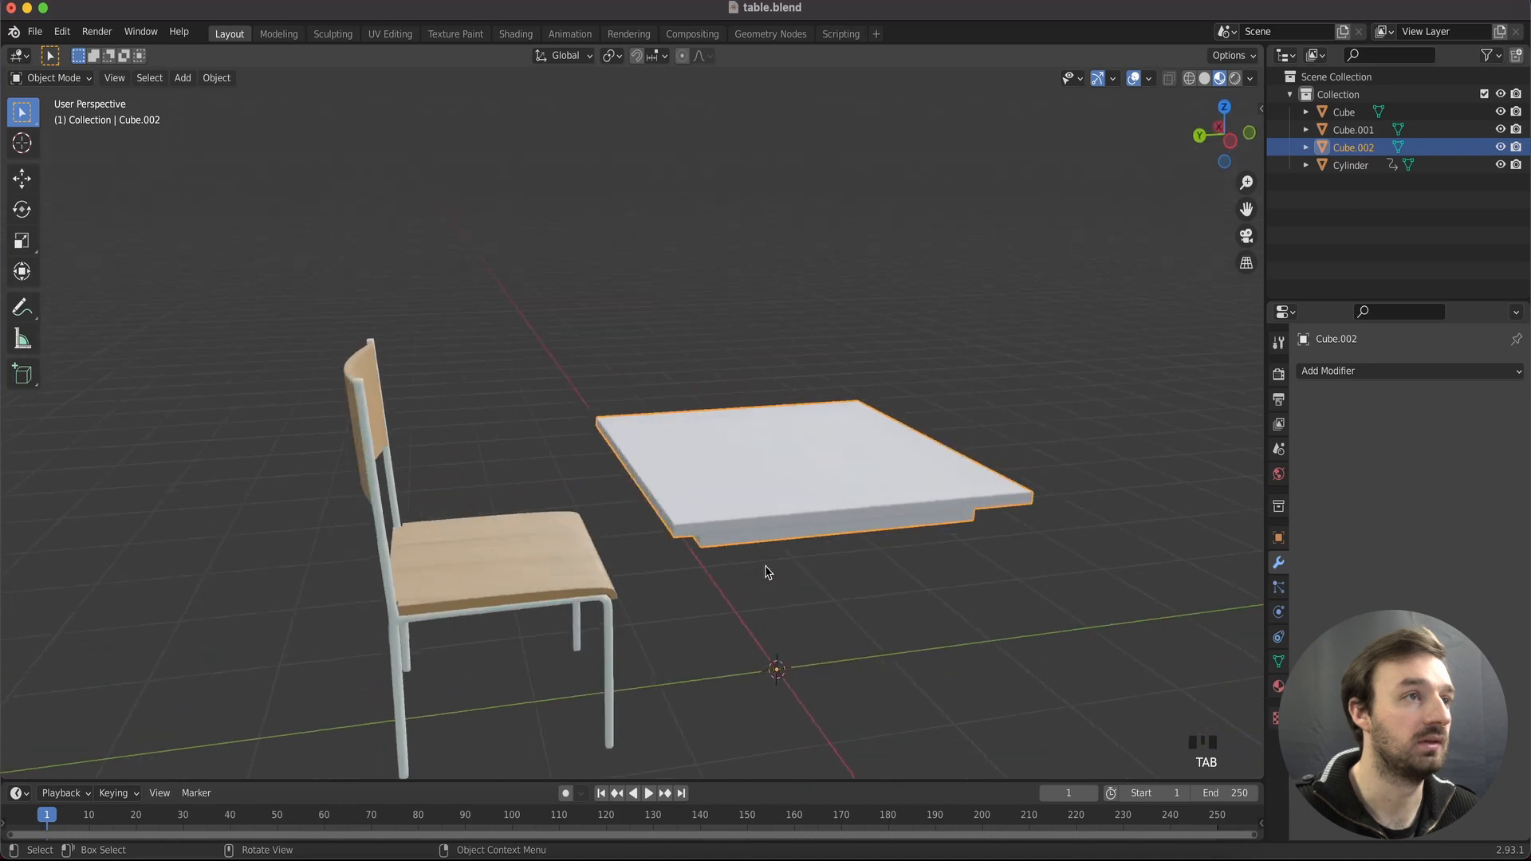
# Inset the lower block's chair-side face by extruding it and scaling it to about 0.95, then shrink it slightly along Z
pyautogui.press('Tab')
pyautogui.keyDown('super'); pyautogui.scroll(4, 744, 553); pyautogui.keyUp('super')
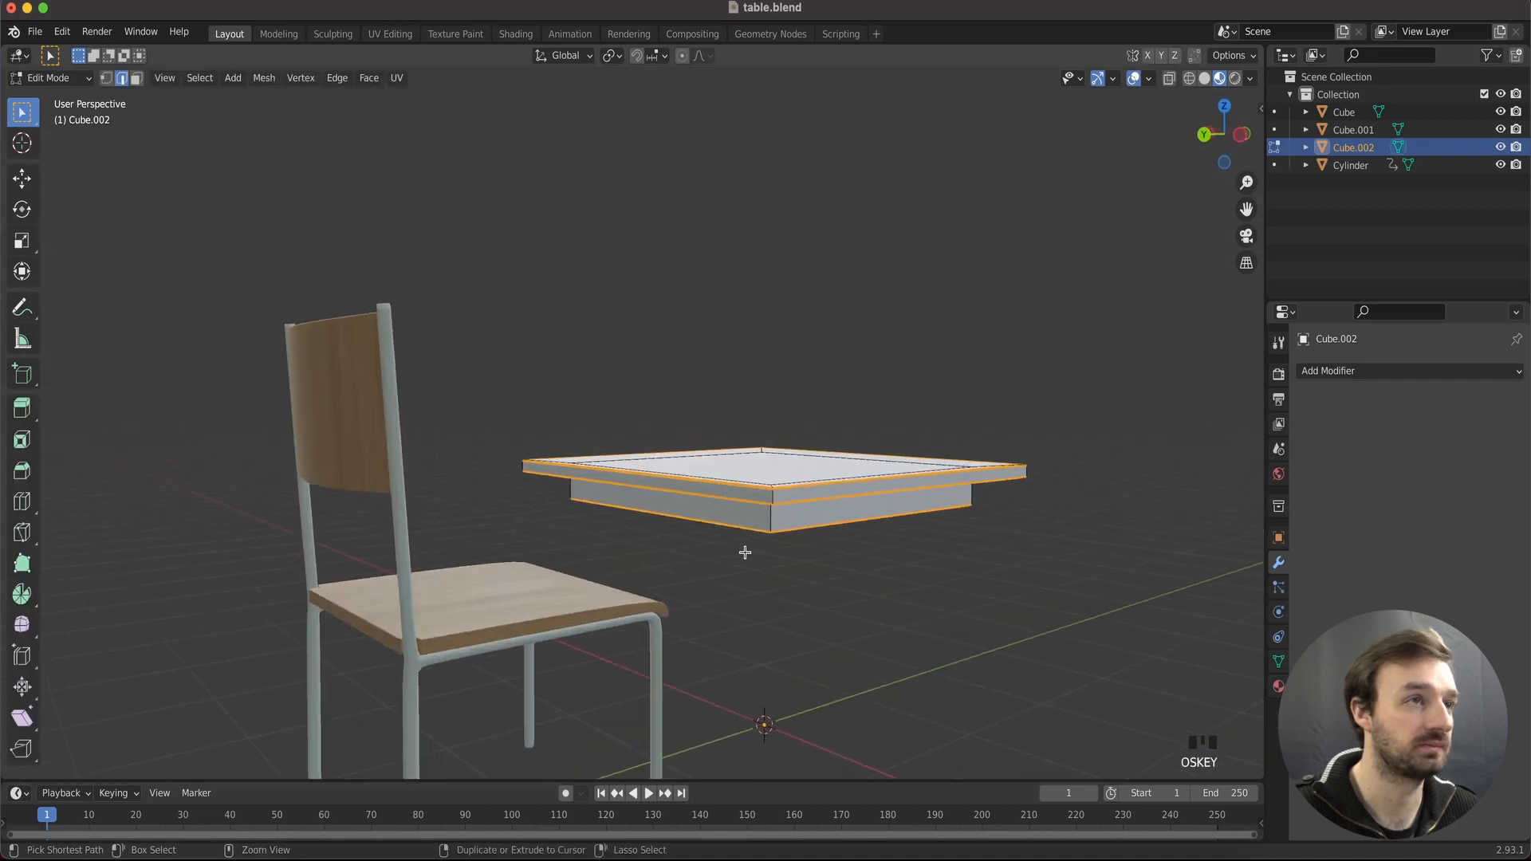
pyautogui.scroll(-3, 743, 549)
pyautogui.press('3')
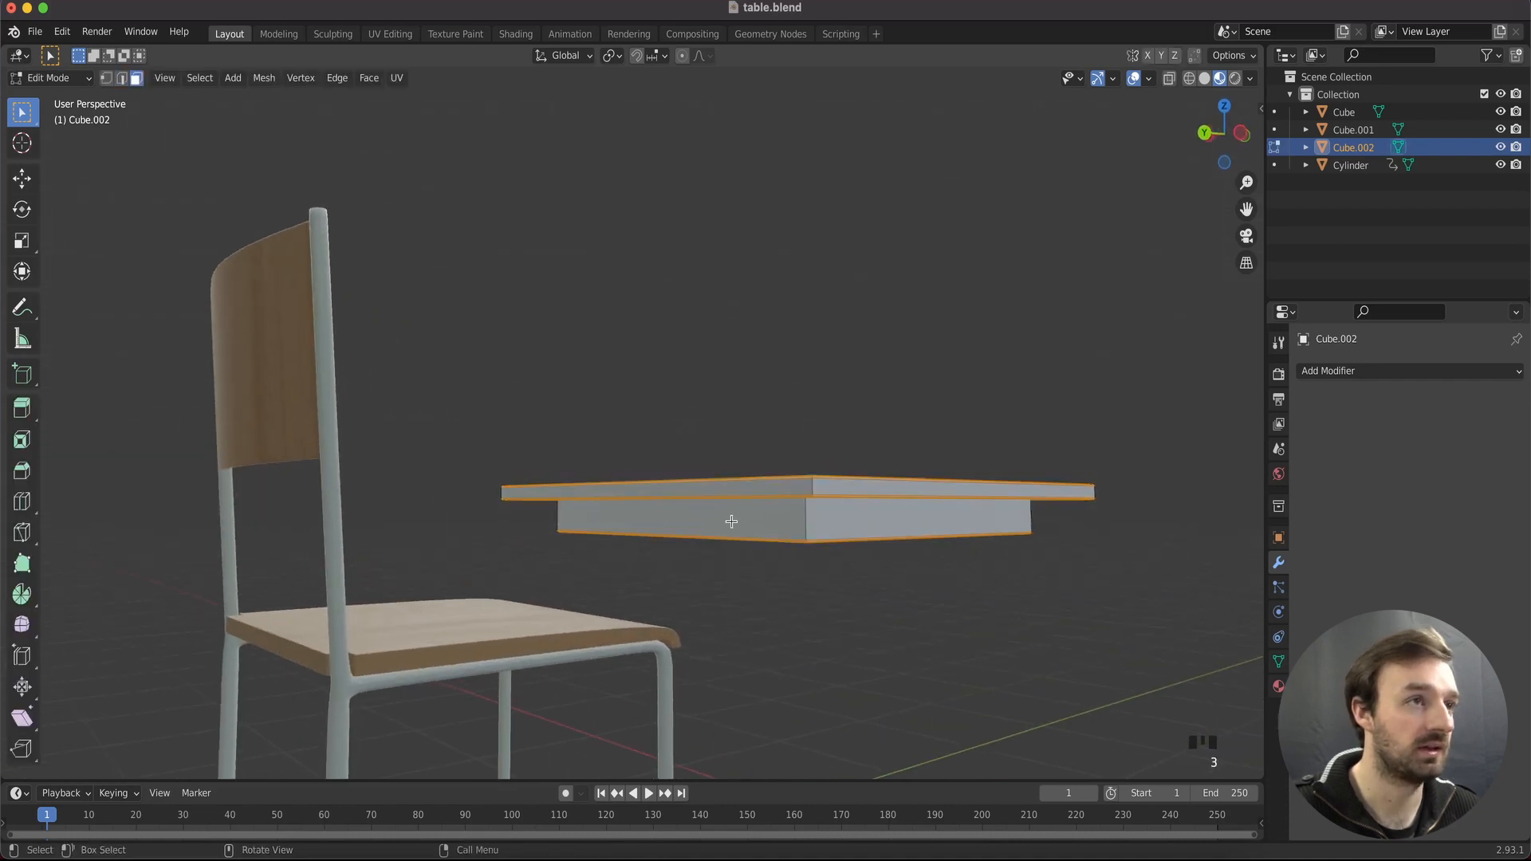
pyautogui.click(731, 522)
pyautogui.scroll(2, 731, 521)
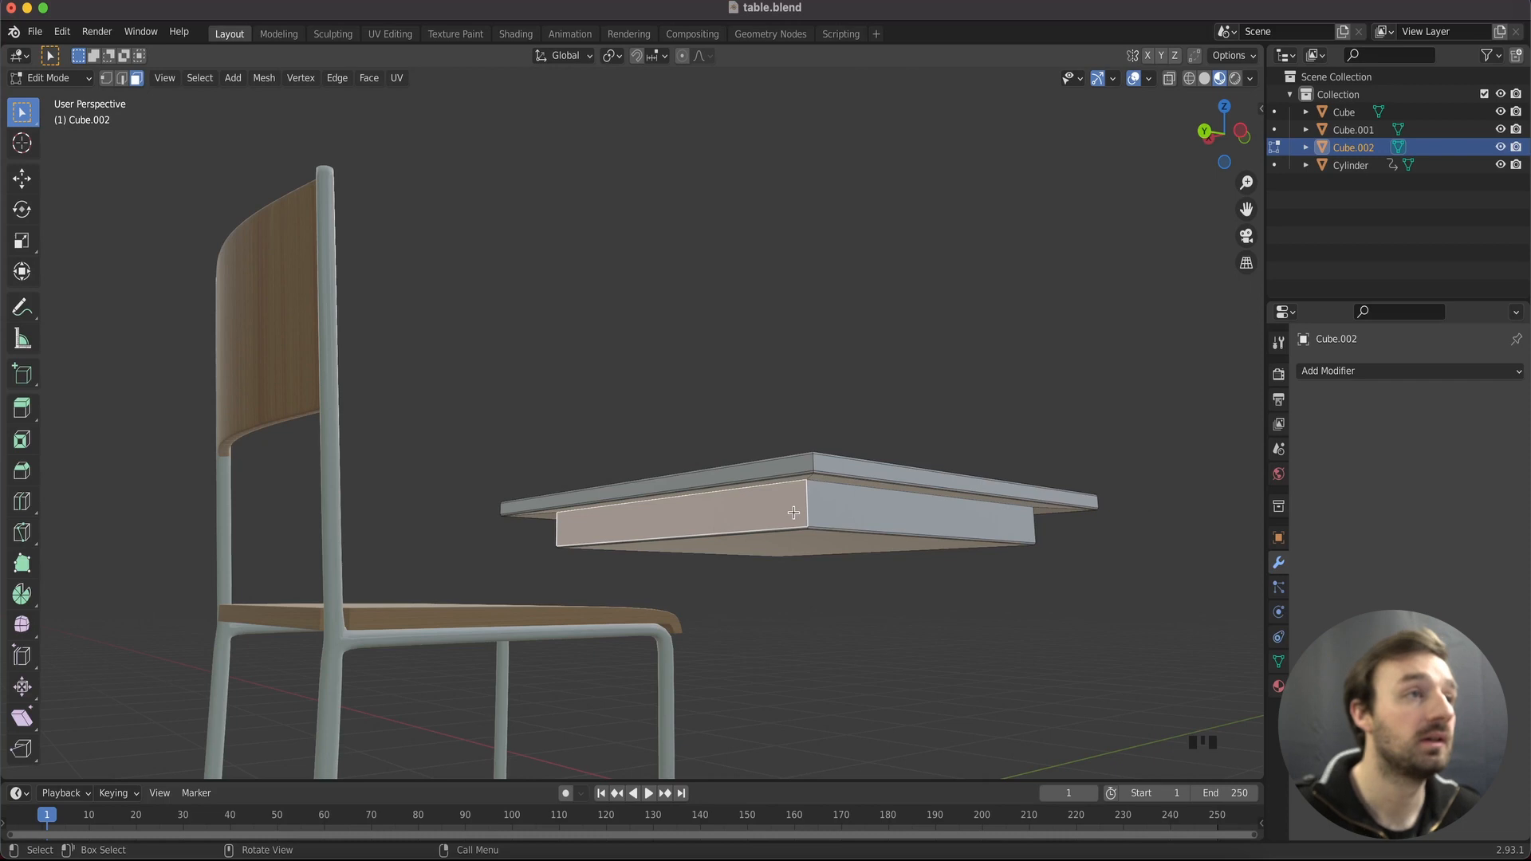
pyautogui.press('e')
pyautogui.press('s')
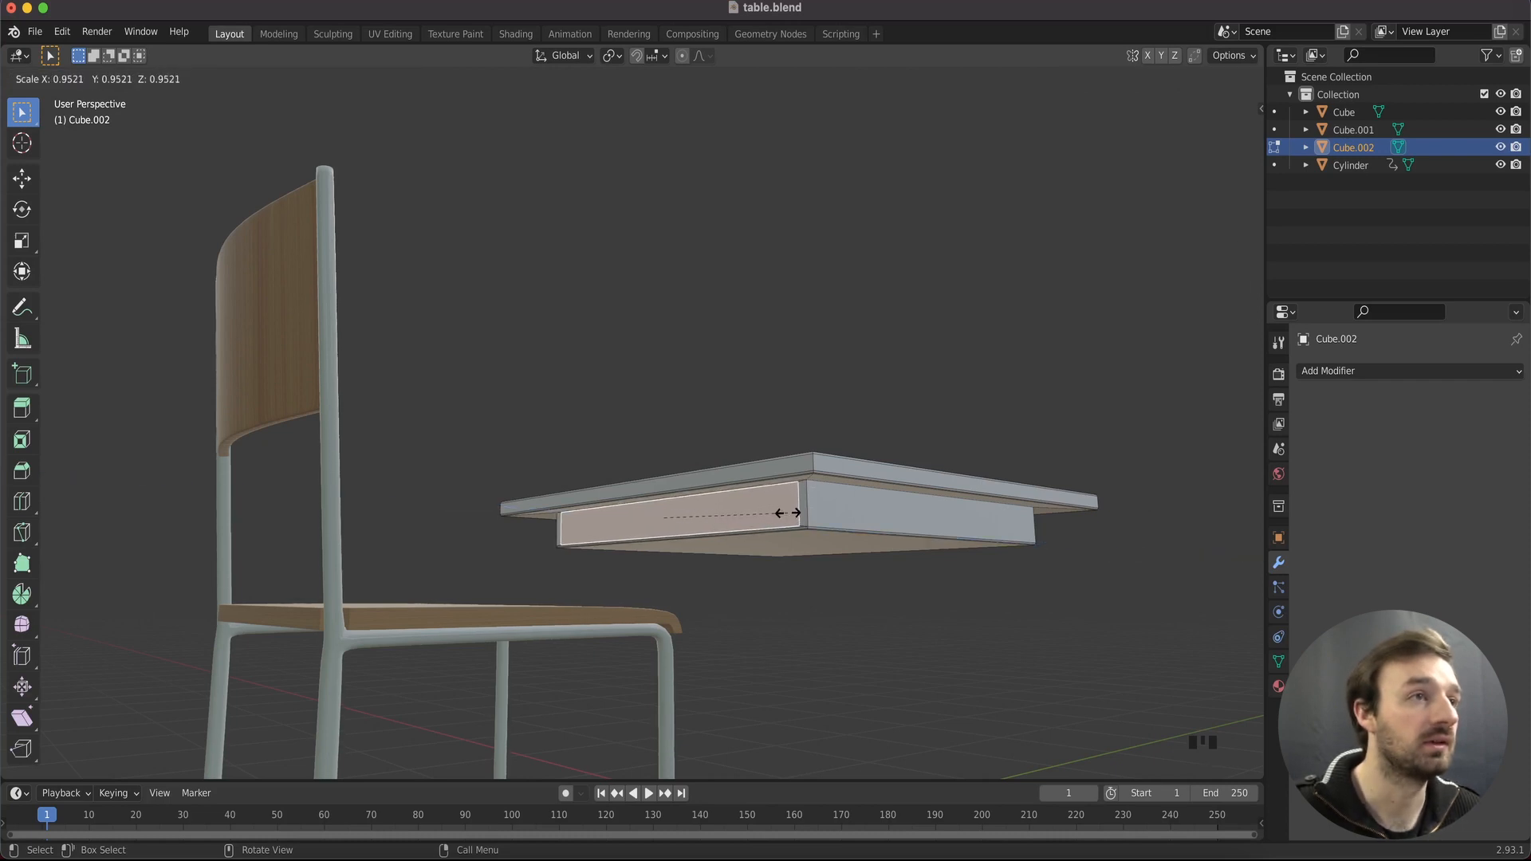
pyautogui.click(789, 512)
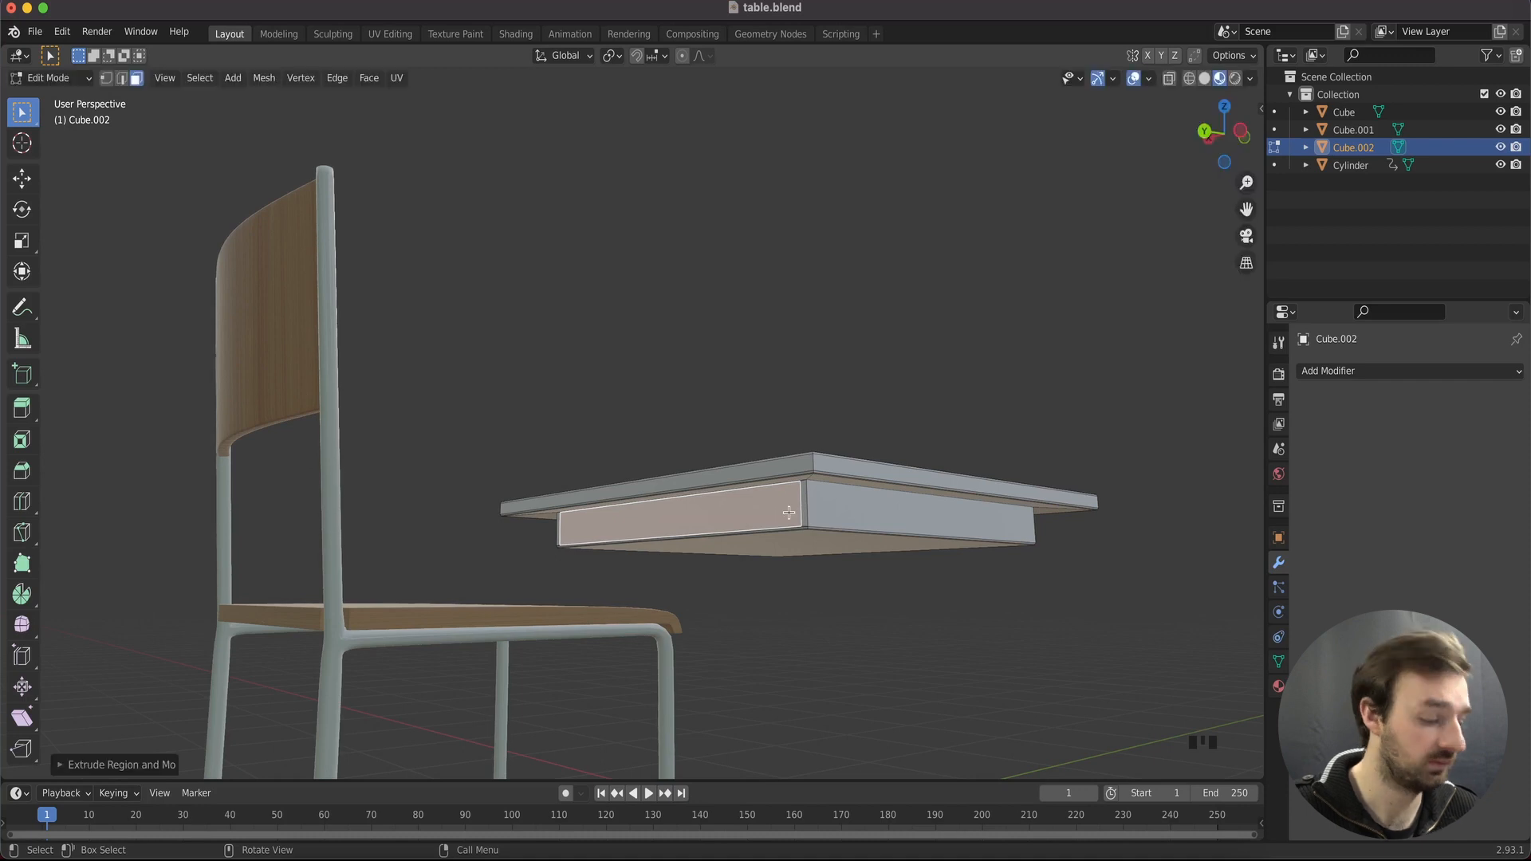
pyautogui.press('s')
pyautogui.press('z')
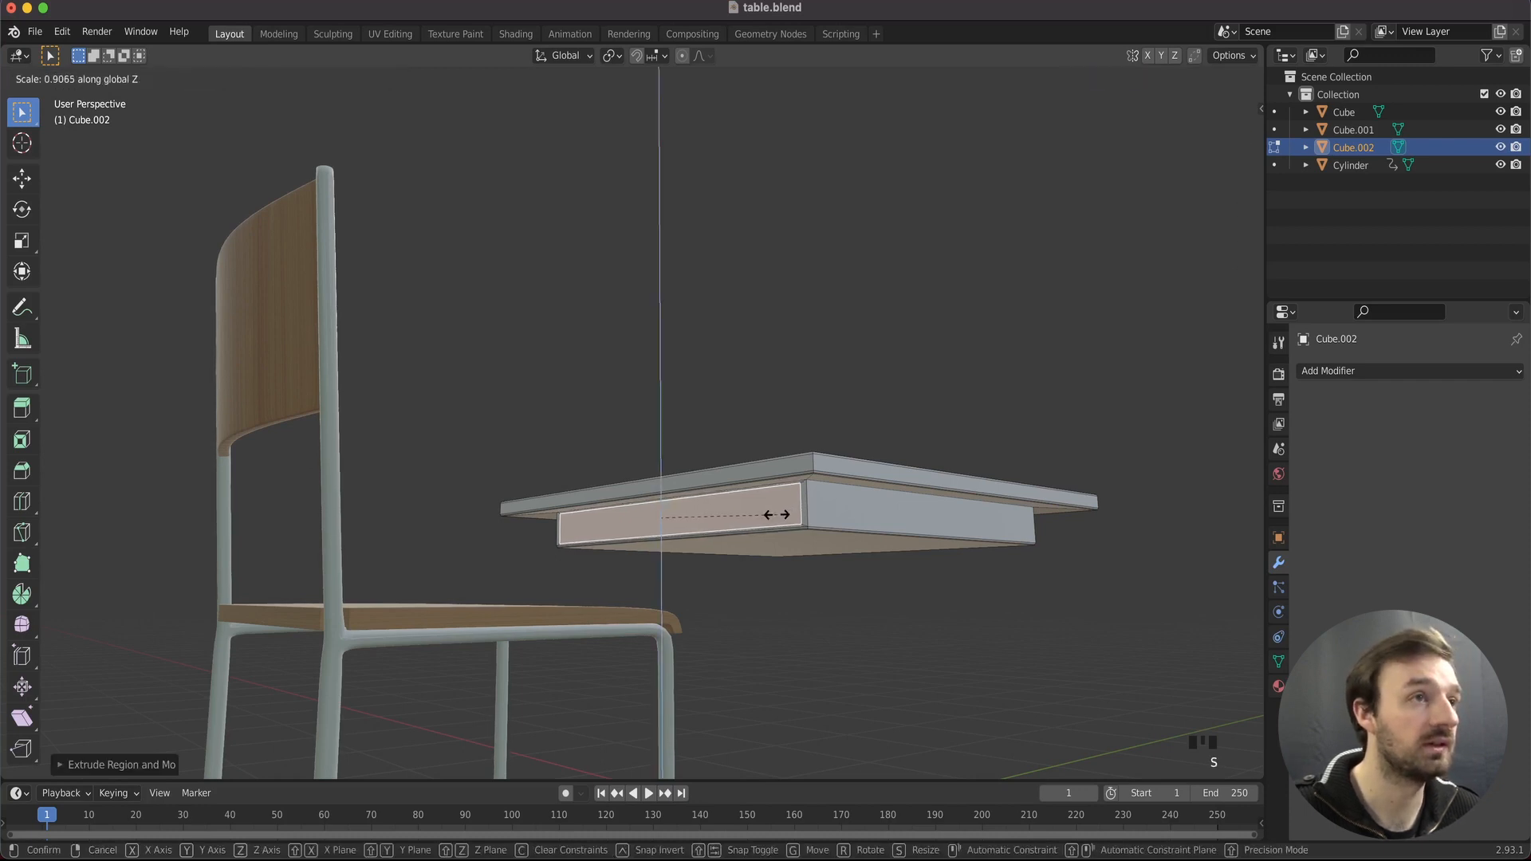
pyautogui.click(769, 514)
pyautogui.moveTo(768, 514)
pyautogui.mouseDown(button='middle')
pyautogui.moveTo(908, 515)
pyautogui.moveTo(764, 514)
pyautogui.mouseUp(button='middle')
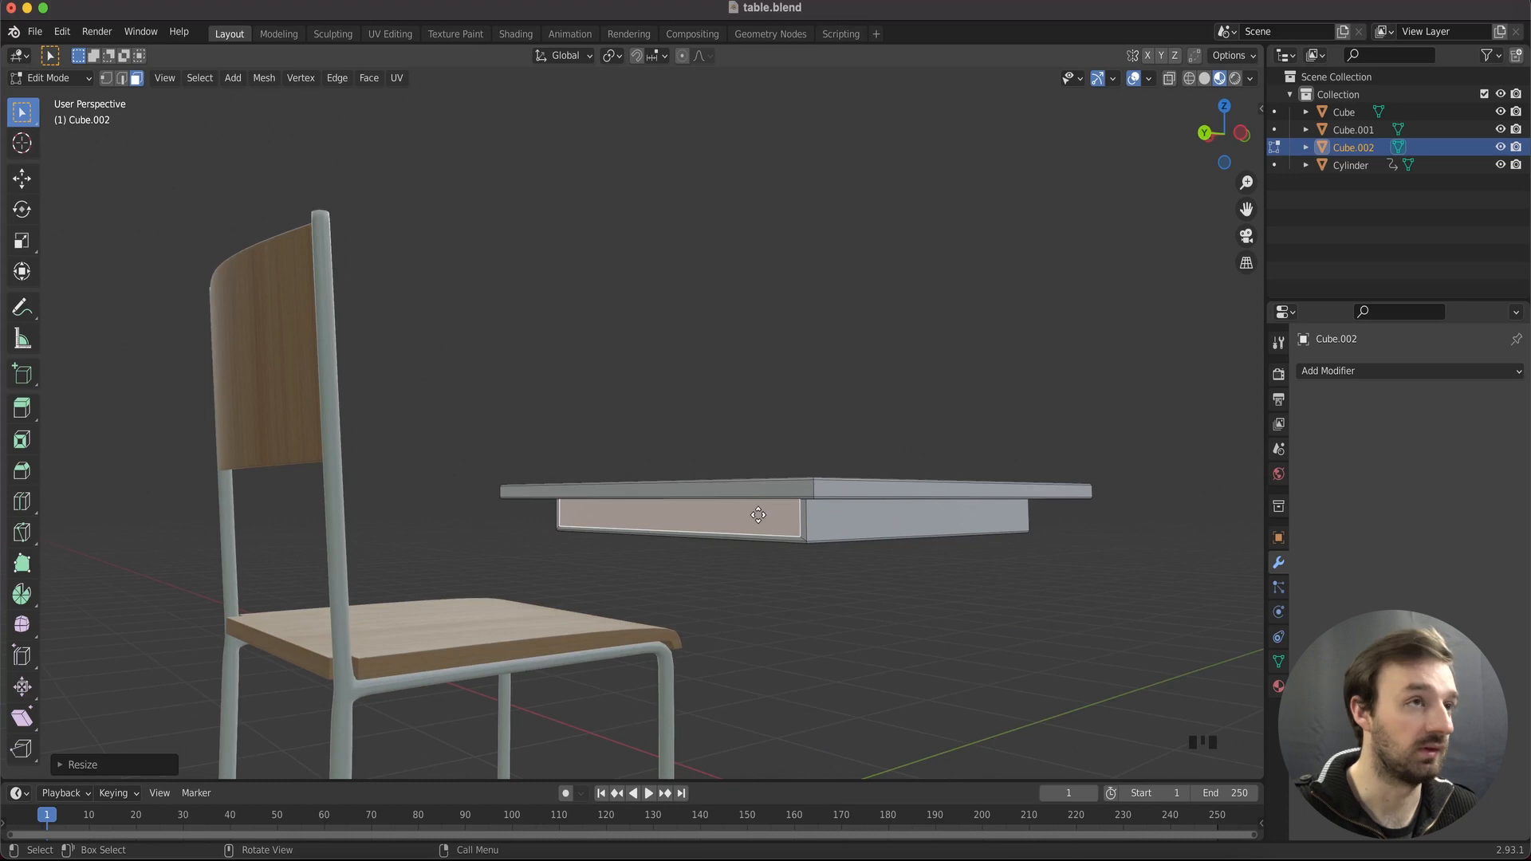
# Extrude the inset face deep into the lower block to hollow out an open storage compartment
pyautogui.press('e')
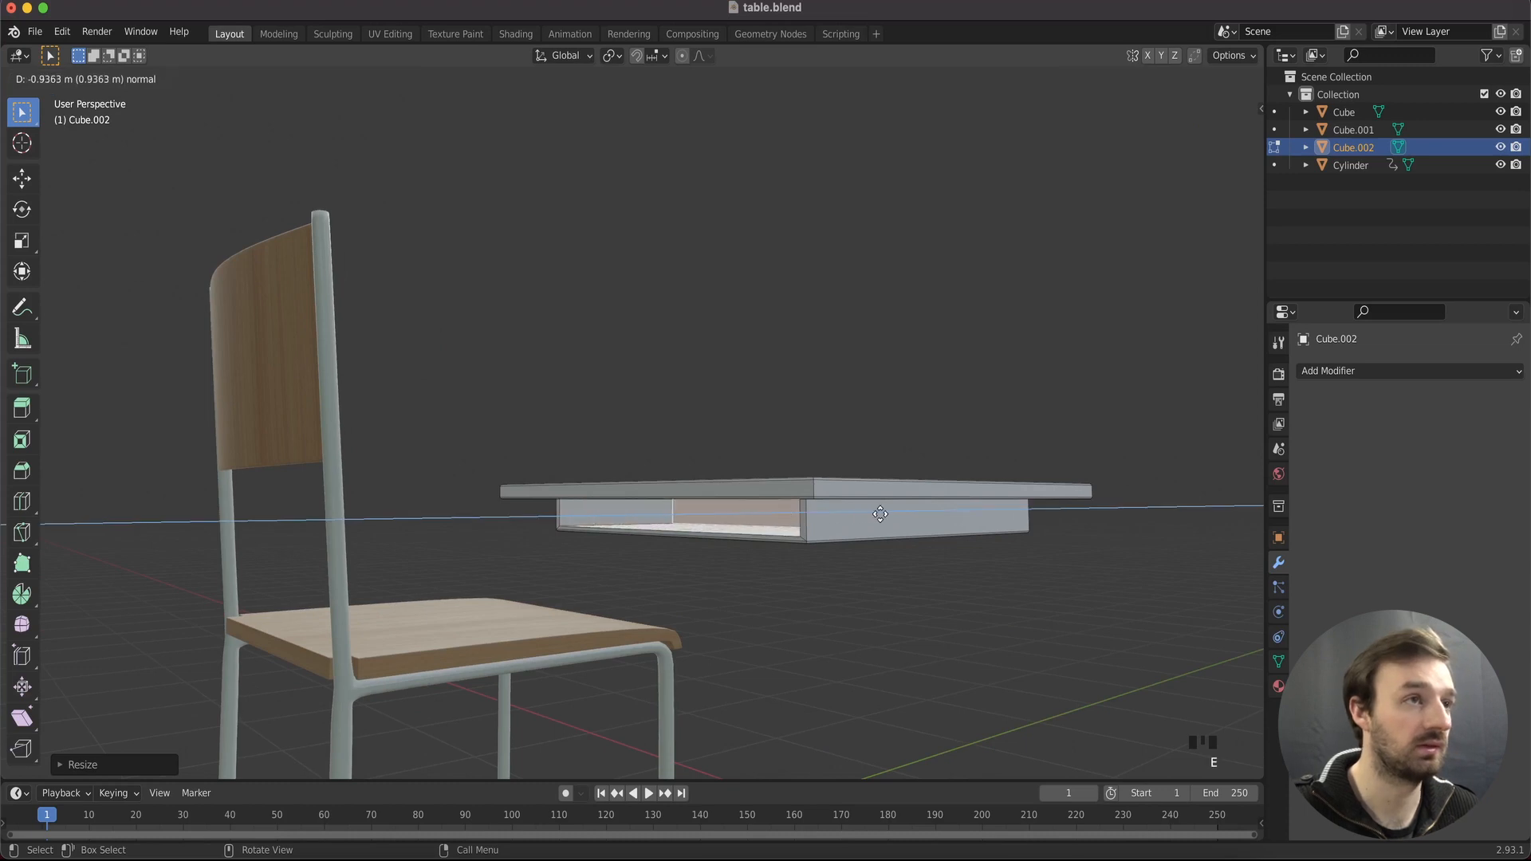
pyautogui.click(916, 512)
pyautogui.moveTo(916, 512); pyautogui.dragTo(915, 513, button='middle')
# In wireframe view, select all vertices at the table's end farthest from the chair and move them about 0.6 m along Y to shorten it
pyautogui.press('z')
pyautogui.click(698, 509)
pyautogui.moveTo(698, 509); pyautogui.dragTo(784, 517, button='middle')
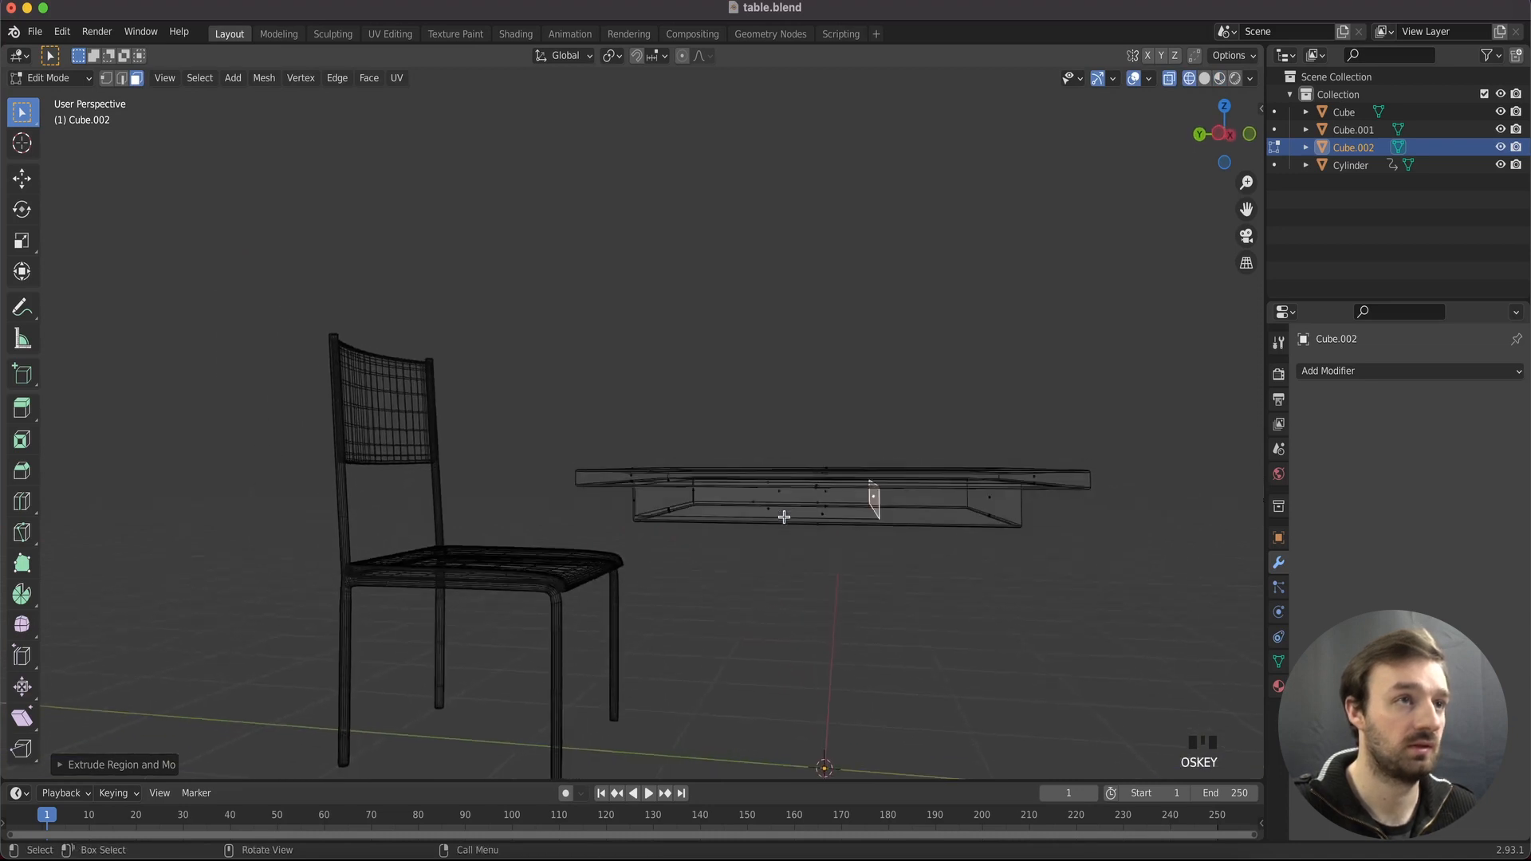
pyautogui.moveTo(966, 496); pyautogui.dragTo(1059, 470, button='middle')
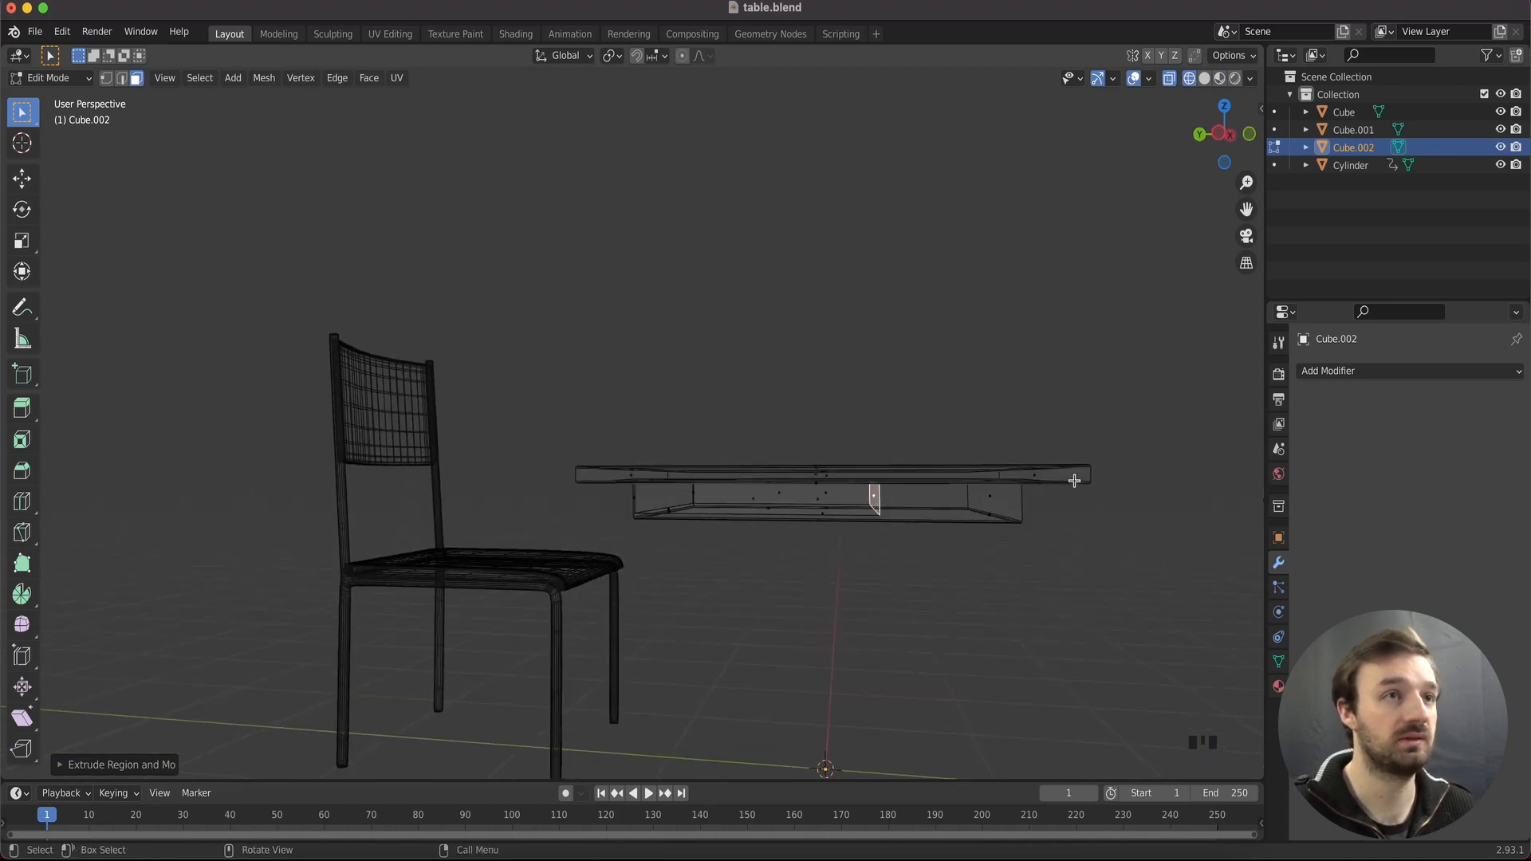
pyautogui.hotkey('ctrl', 'Tab')
pyautogui.moveTo(1149, 407); pyautogui.dragTo(989, 526)
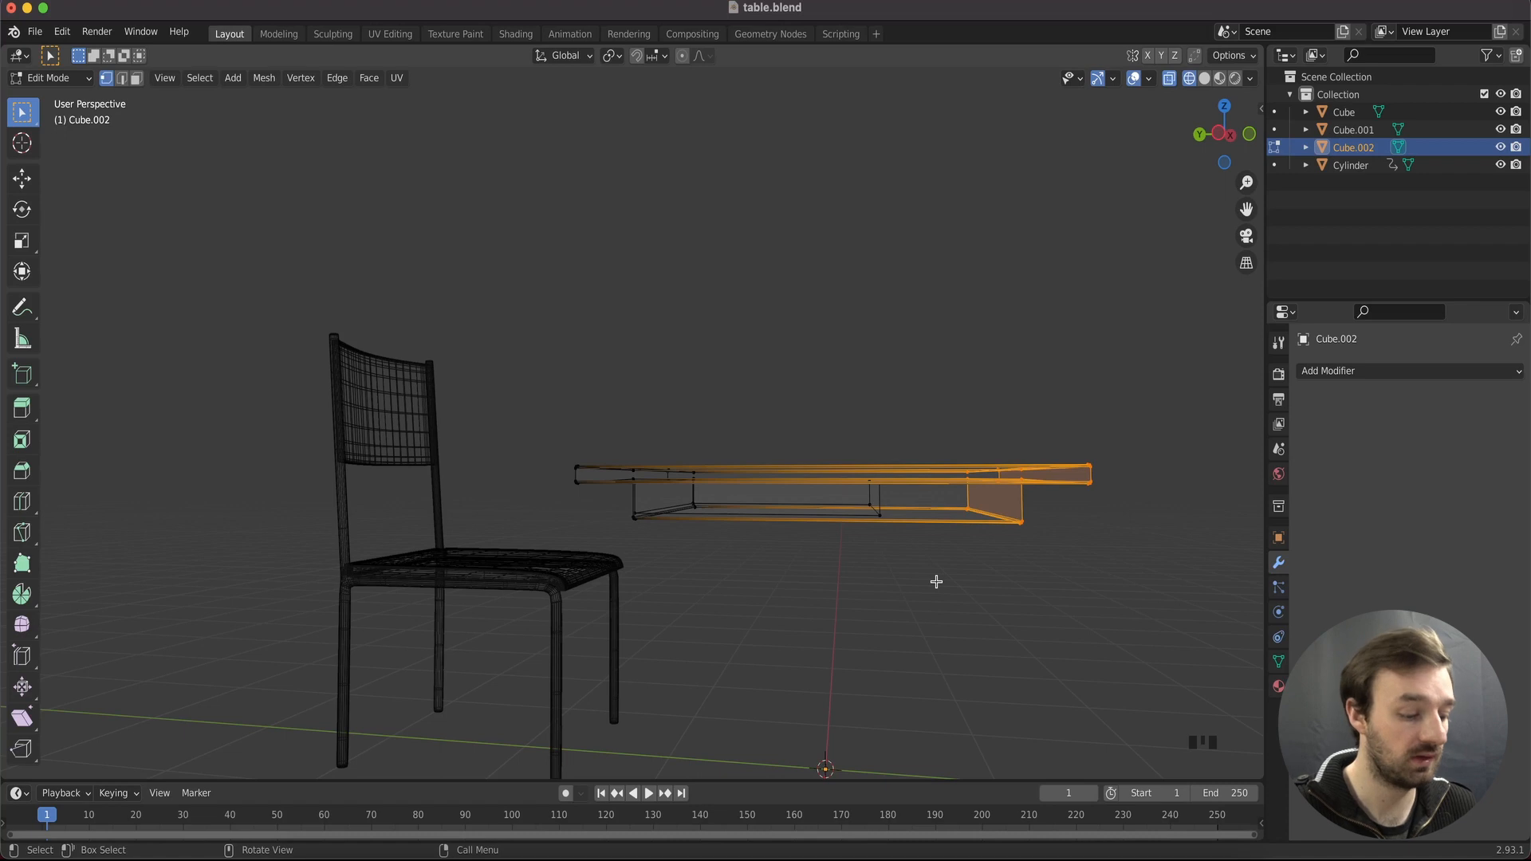
pyautogui.press('g')
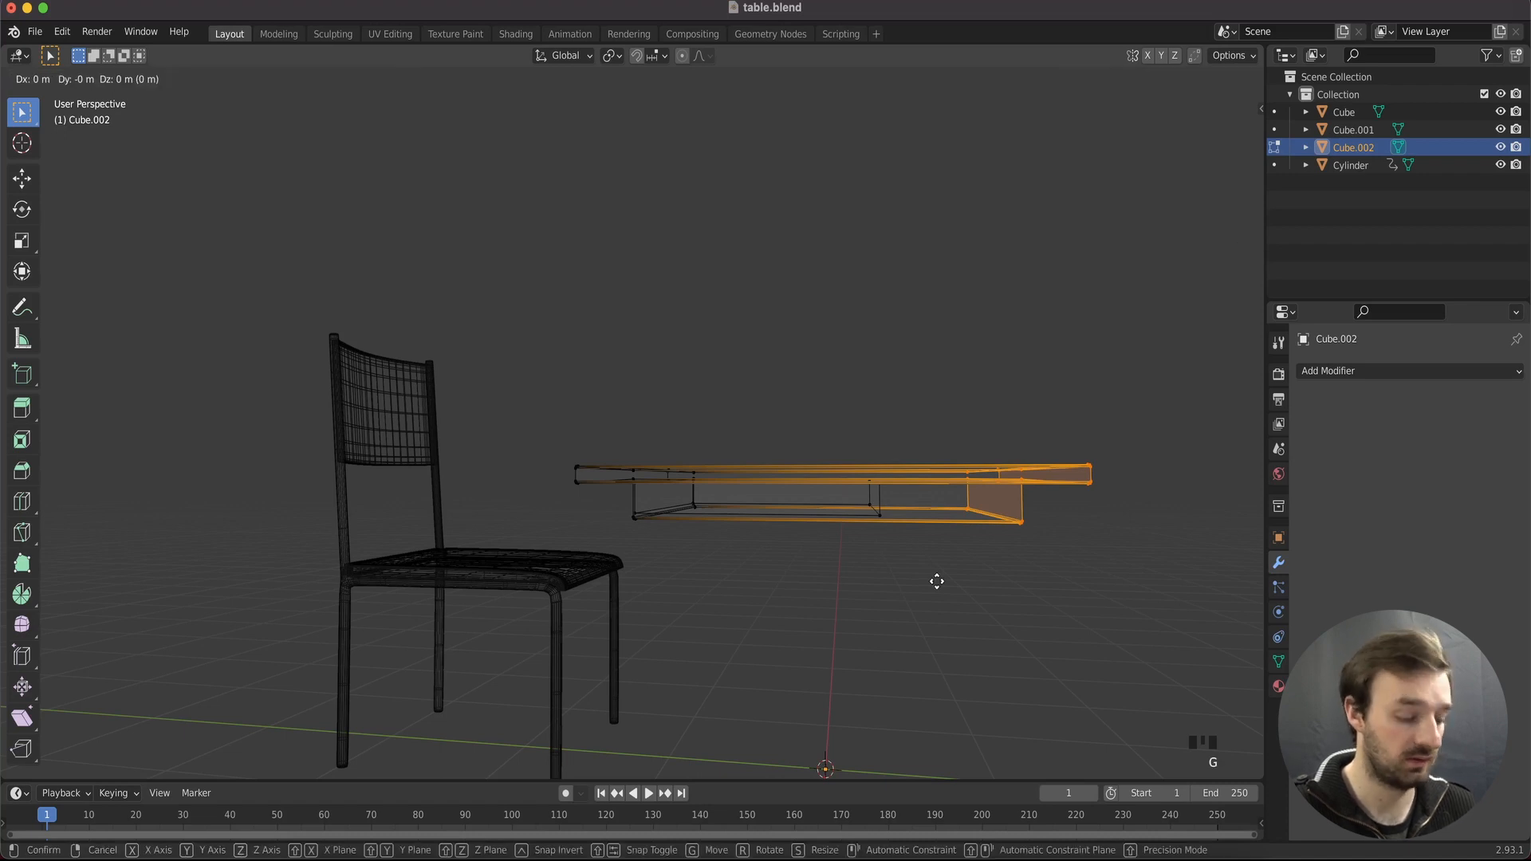
pyautogui.press('y')
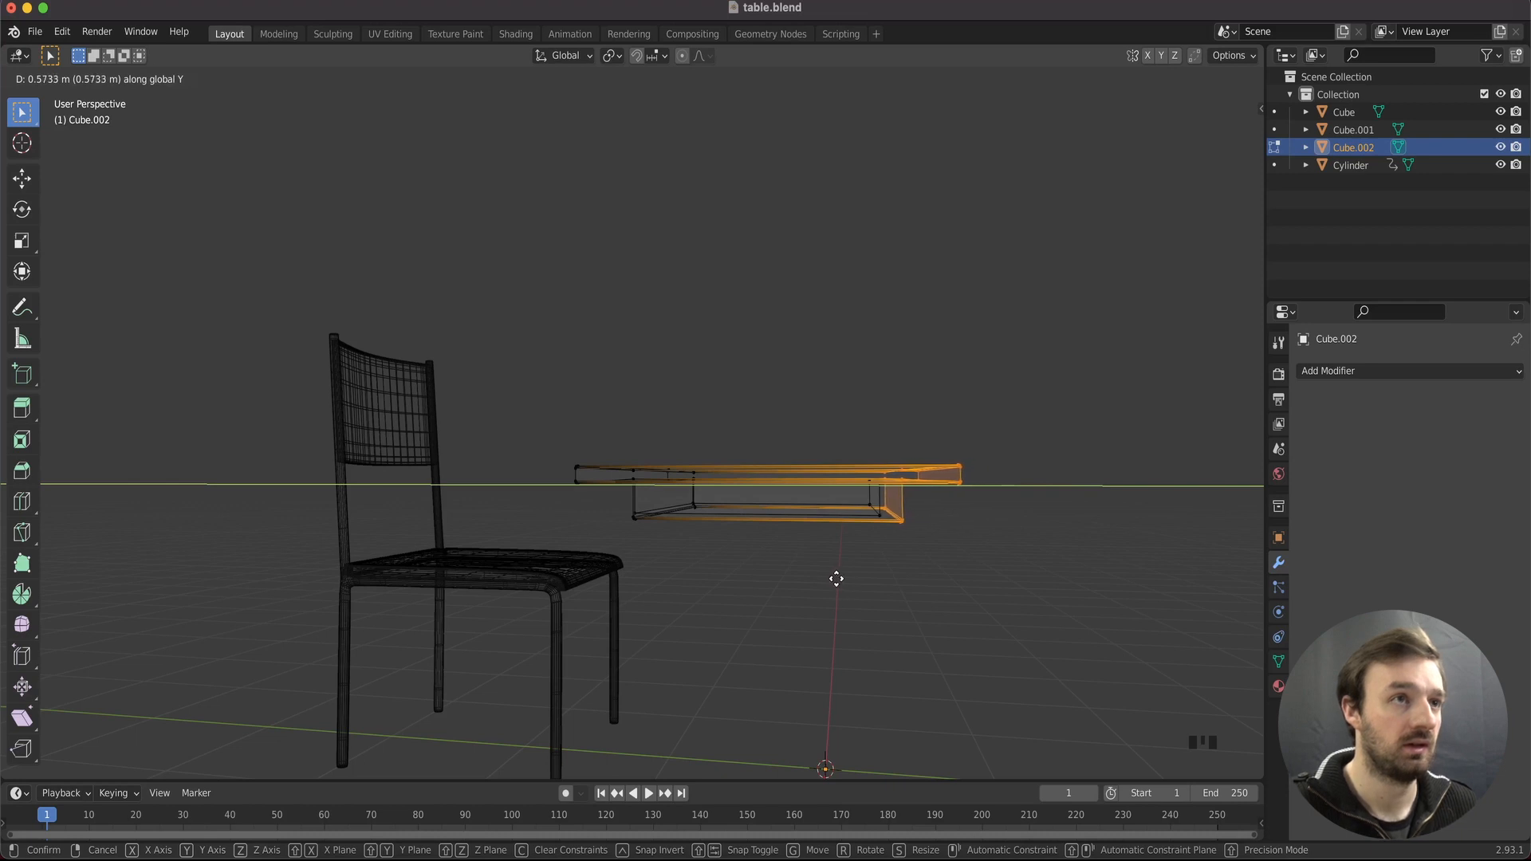
pyautogui.click(830, 579)
# Return to solid shading and inspect the shortened table and its hollow compartment from below
pyautogui.hscroll(-5, 830, 579)
pyautogui.press('z')
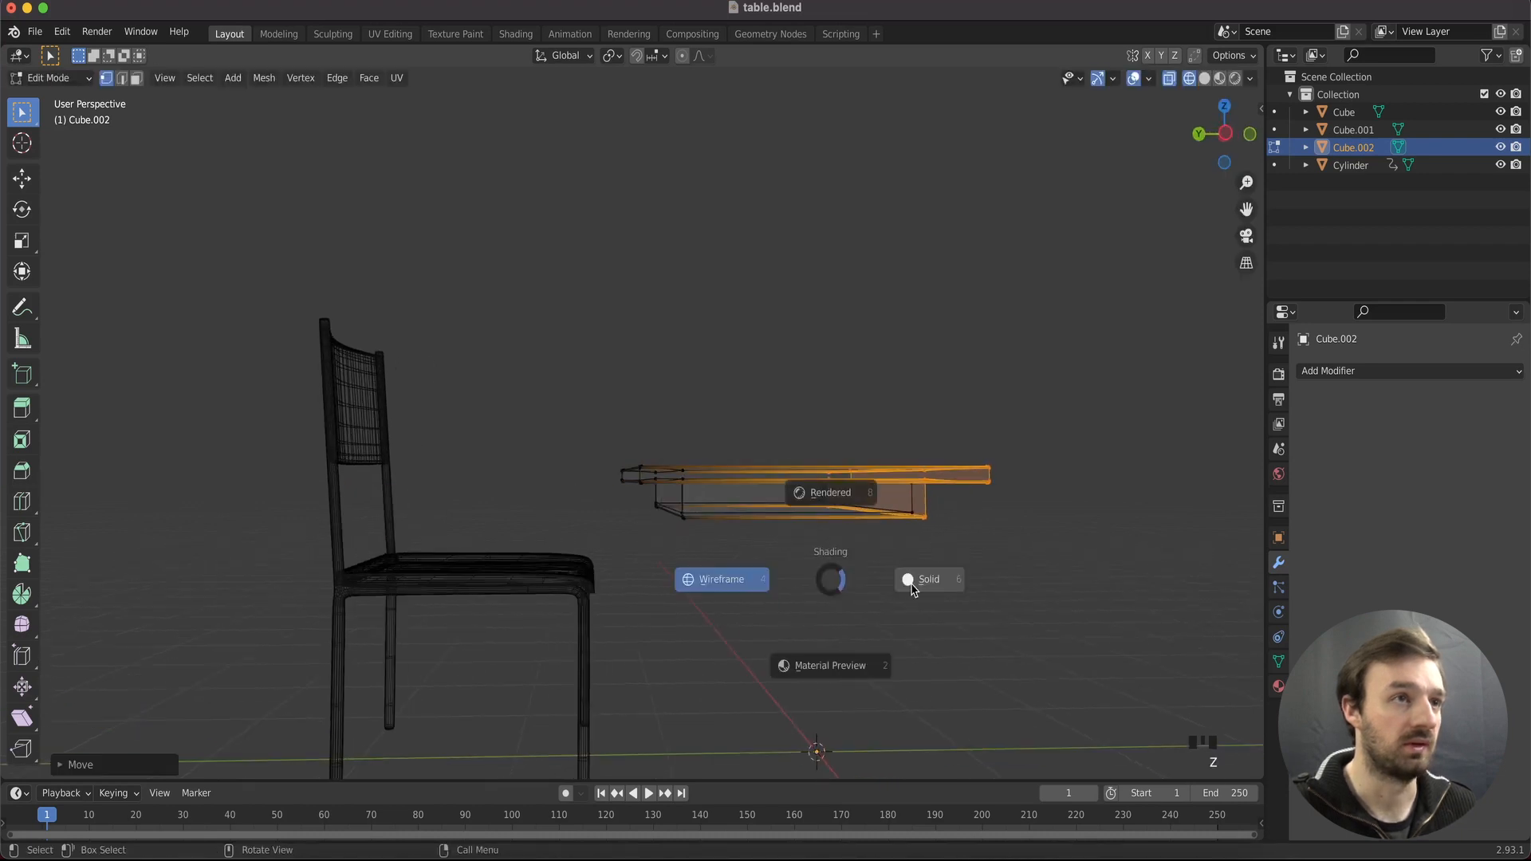
pyautogui.click(912, 588)
pyautogui.hscroll(5, 902, 585)
pyautogui.hscroll(-8, 898, 586)
pyautogui.scroll(-5, 898, 587)
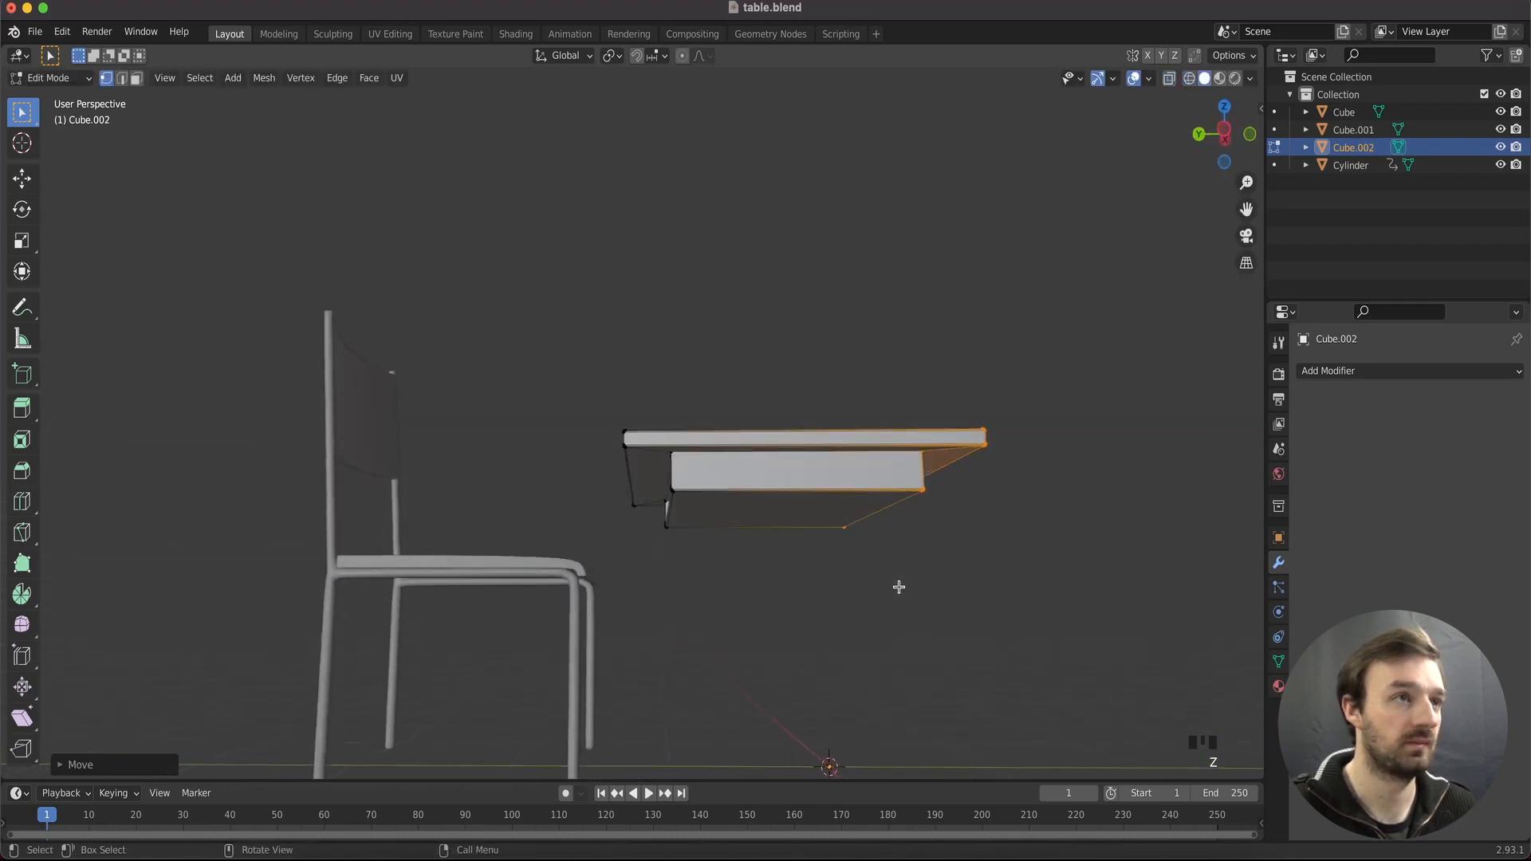
pyautogui.hscroll(-8, 898, 587)
pyautogui.hscroll(-10, 899, 587)
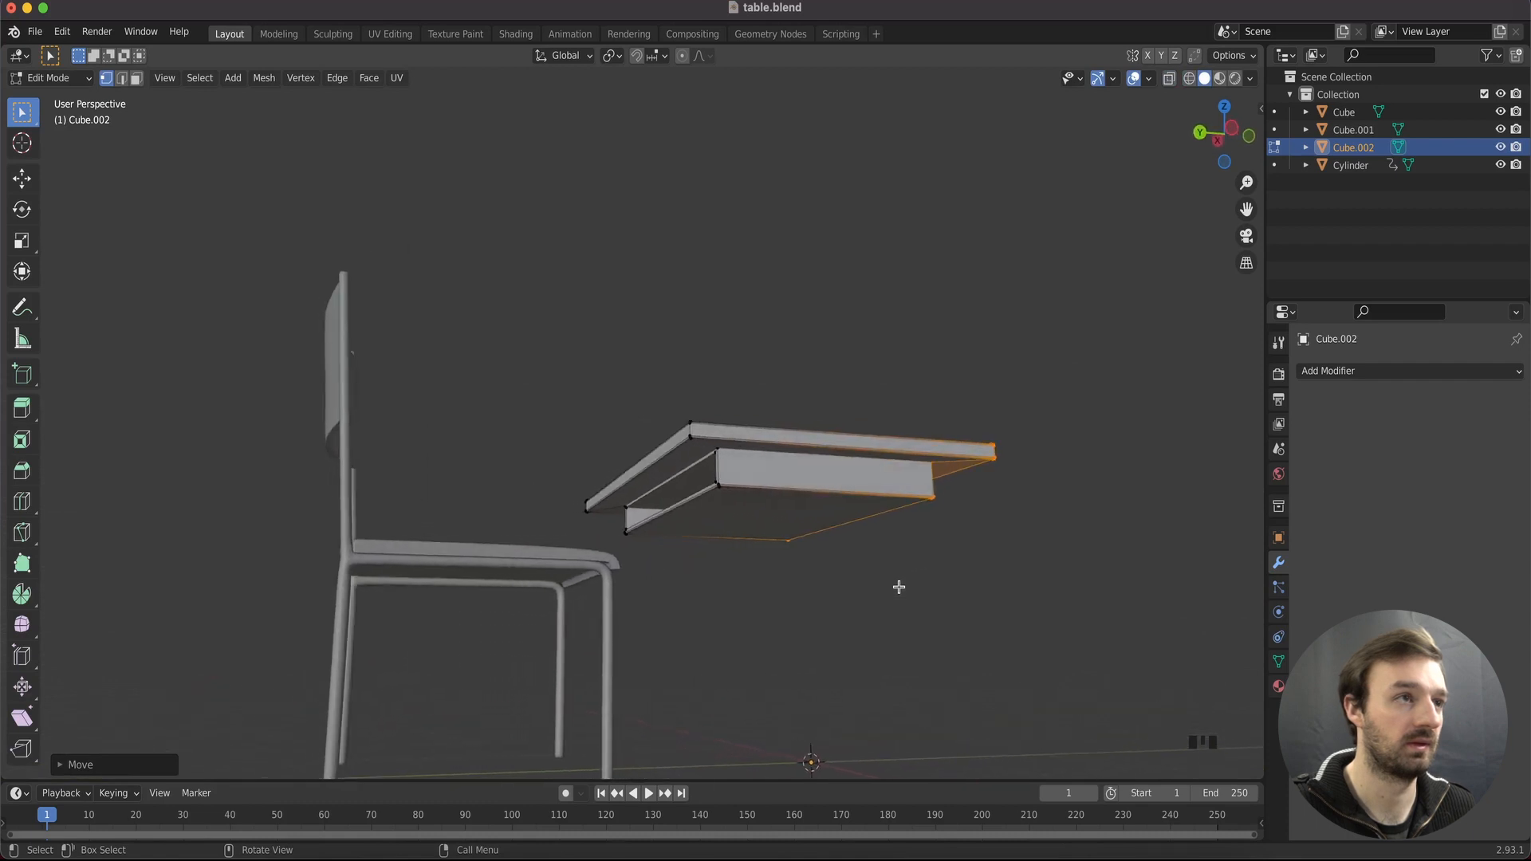
pyautogui.hscroll(-3, 899, 587)
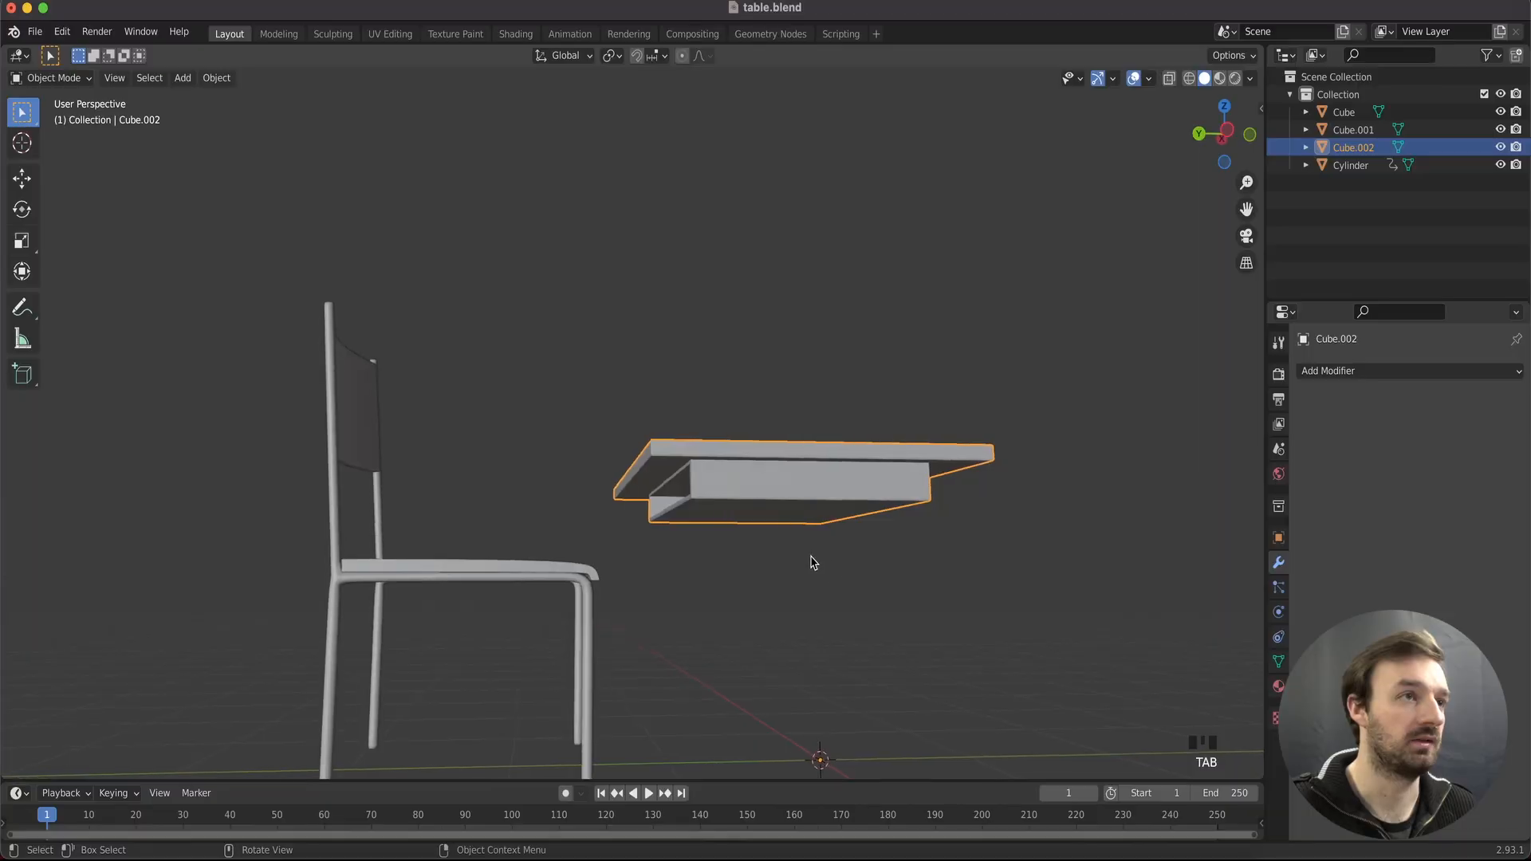
# Switch to the Shading workspace, select the chair's wooden part and show the viewport in Material Preview
pyautogui.click(516, 34)
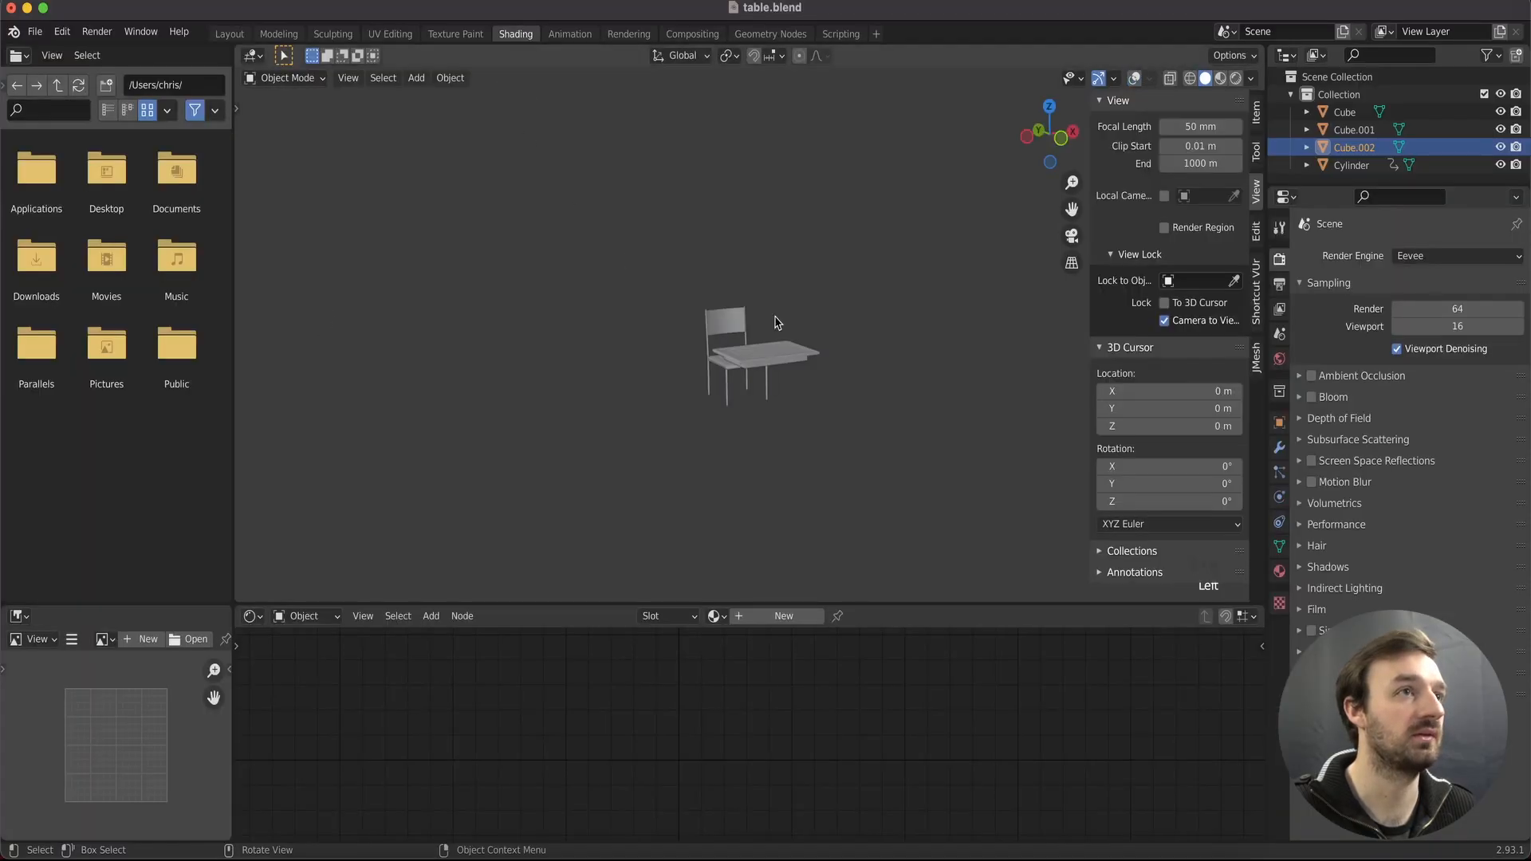
pyautogui.scroll(-5, 770, 321)
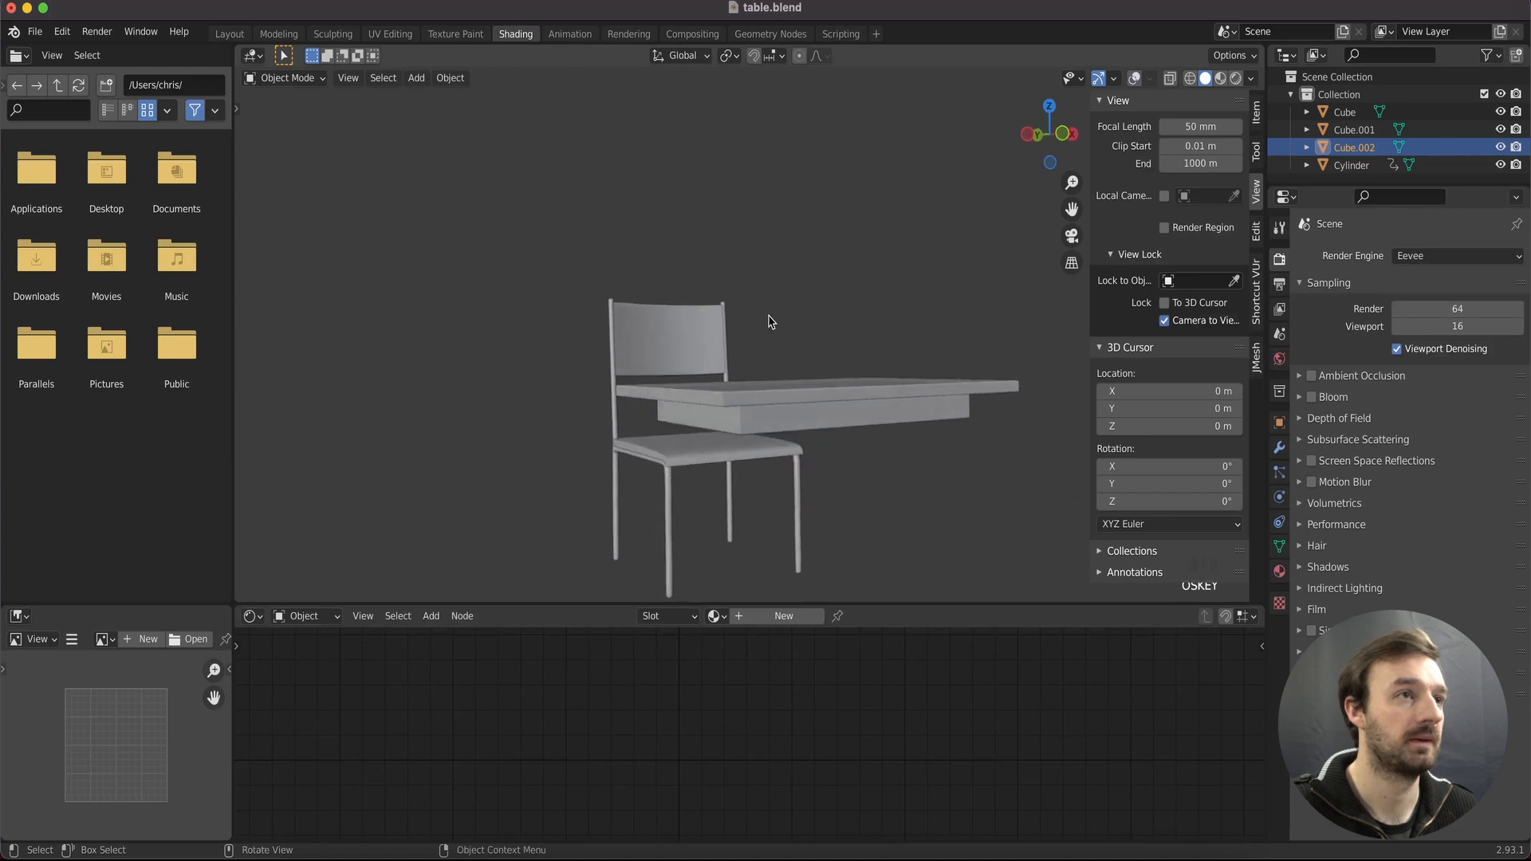
pyautogui.hscroll(-5, 770, 321)
pyautogui.hscroll(-1, 770, 321)
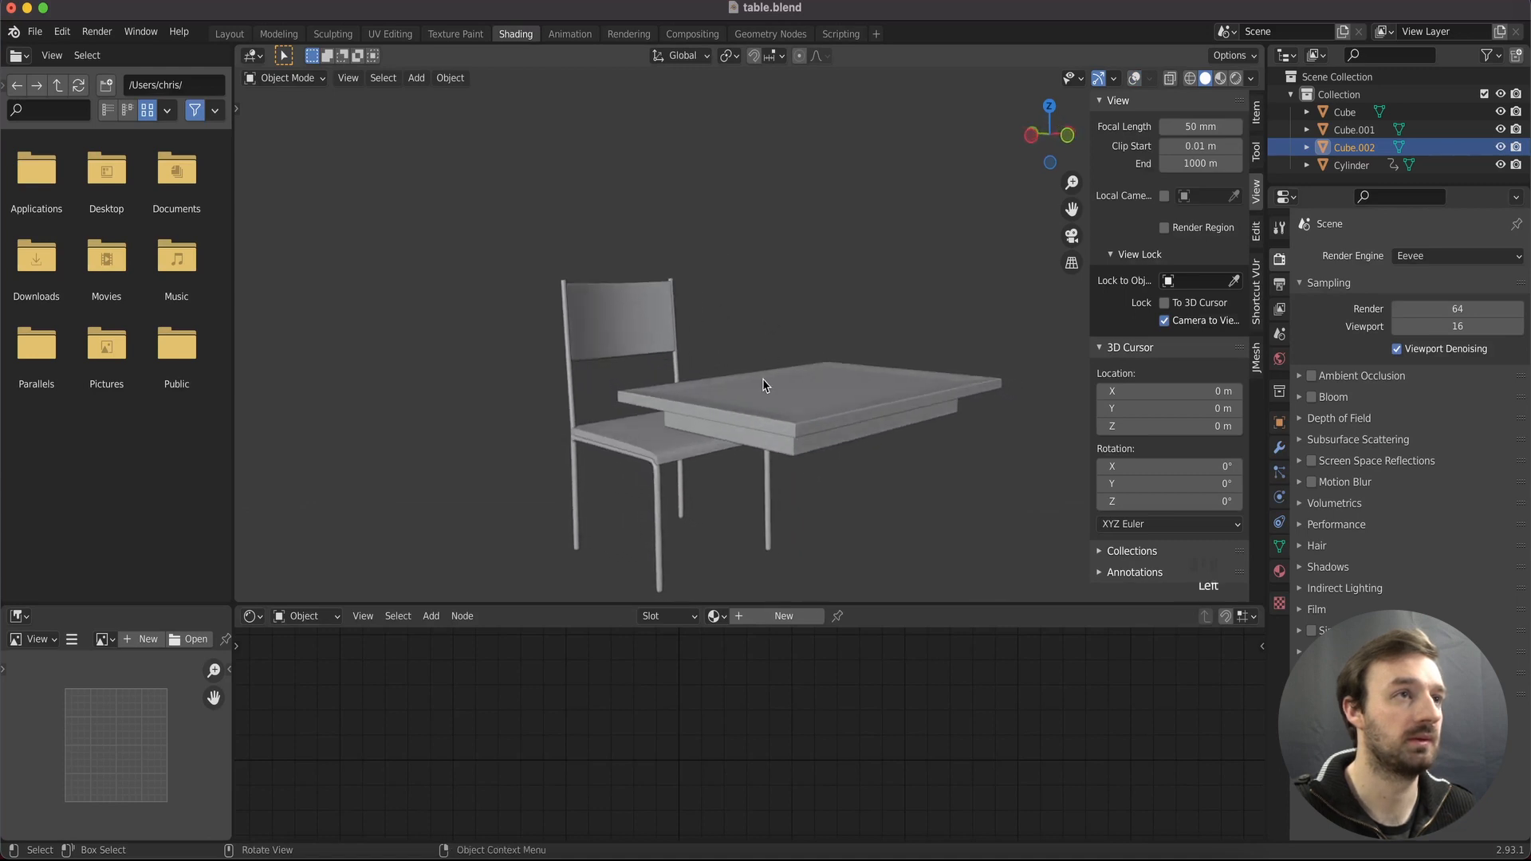
pyautogui.press('Tab')
pyautogui.press('Tab')
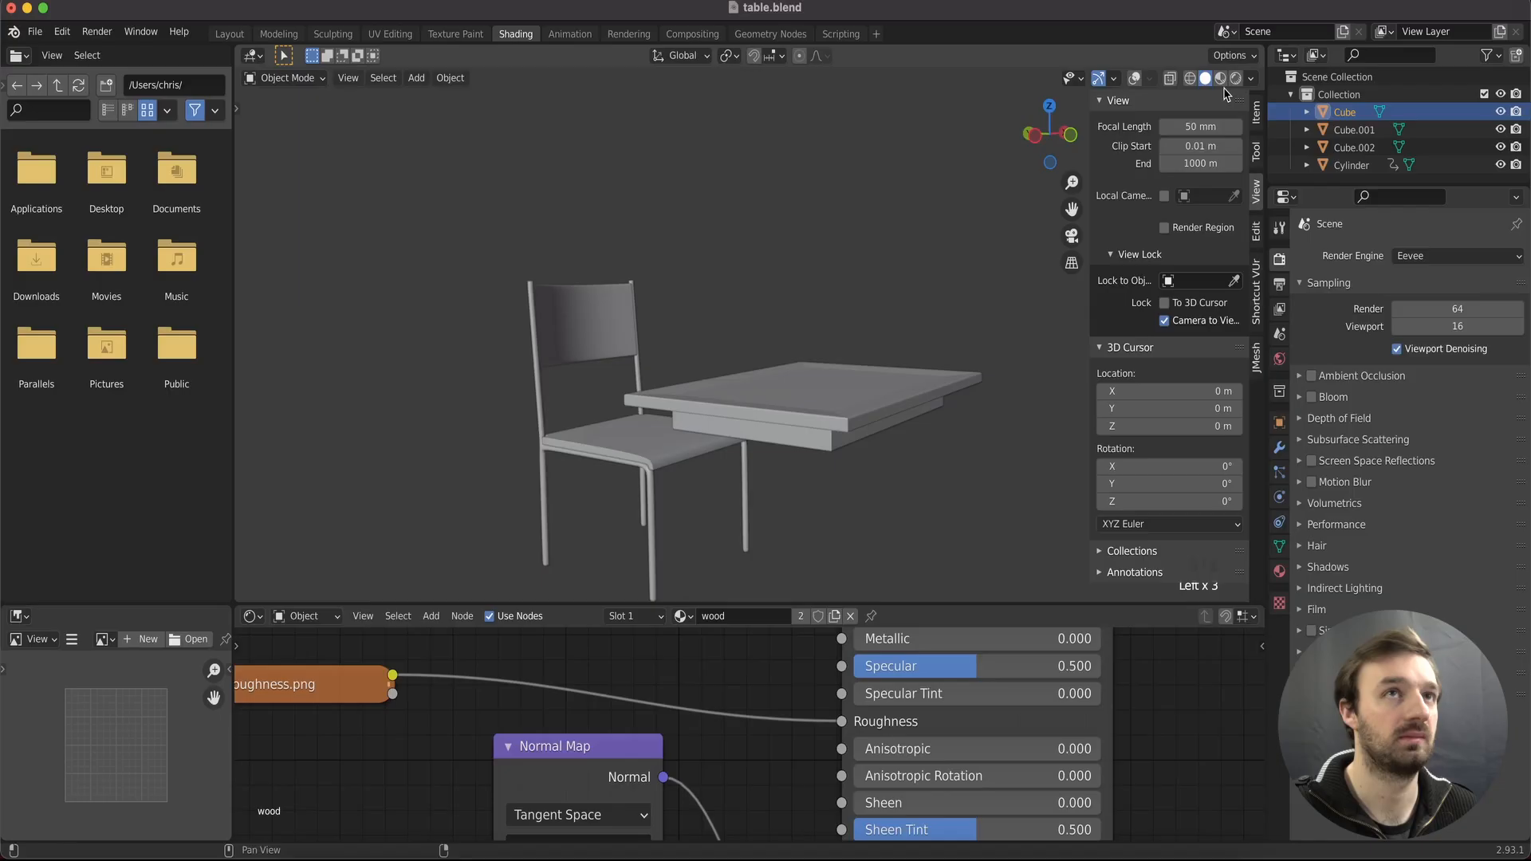
pyautogui.click(1219, 77)
# Assign the chair's existing "wood" material to the table and check it from several sides
pyautogui.click(652, 468)
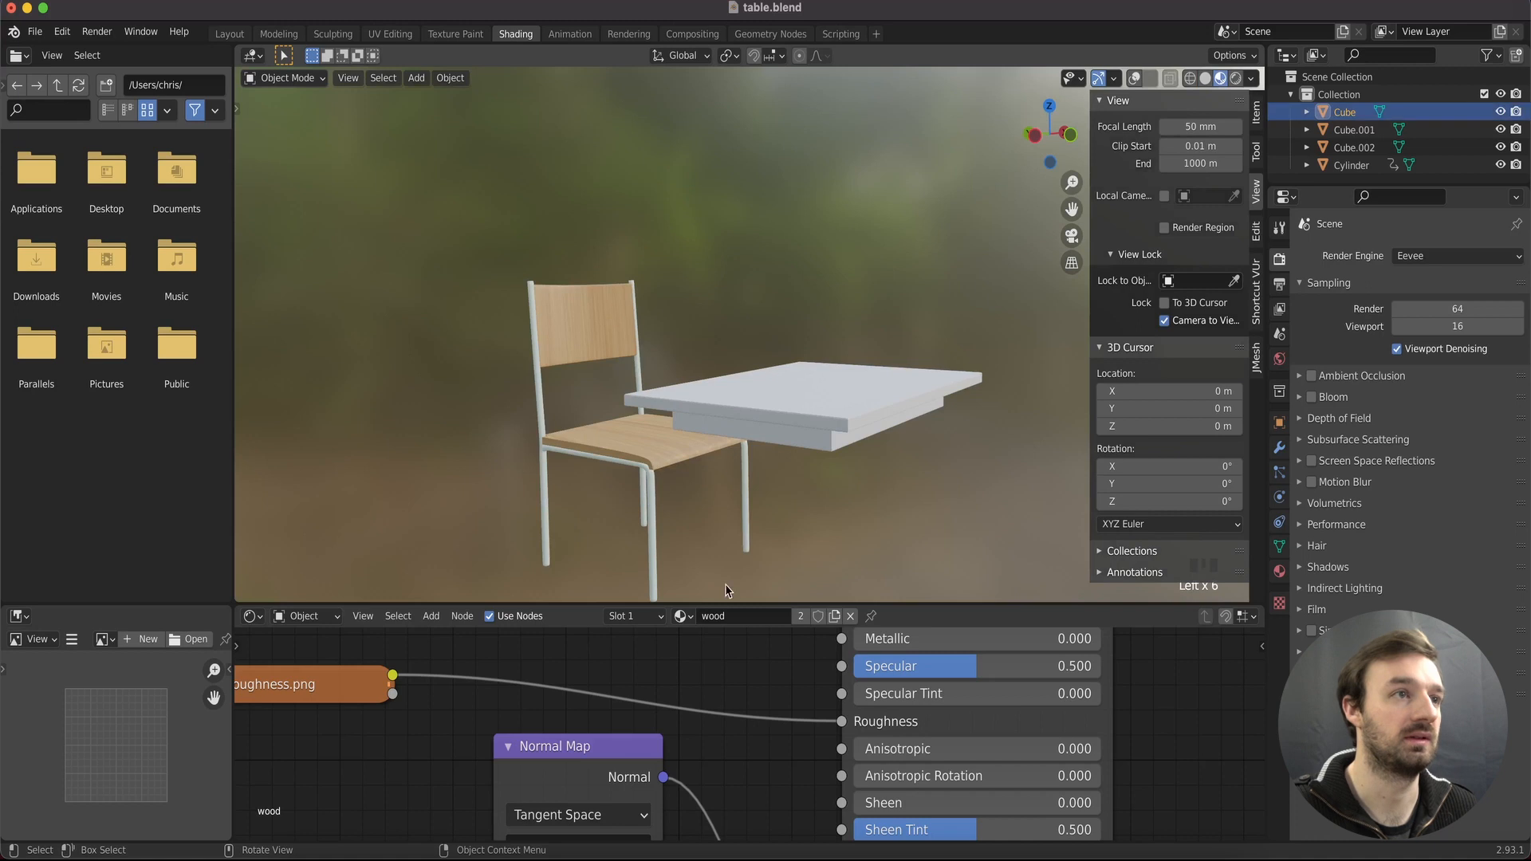
pyautogui.moveTo(681, 620); pyautogui.dragTo(780, 423)
pyautogui.hscroll(15, 783, 421)
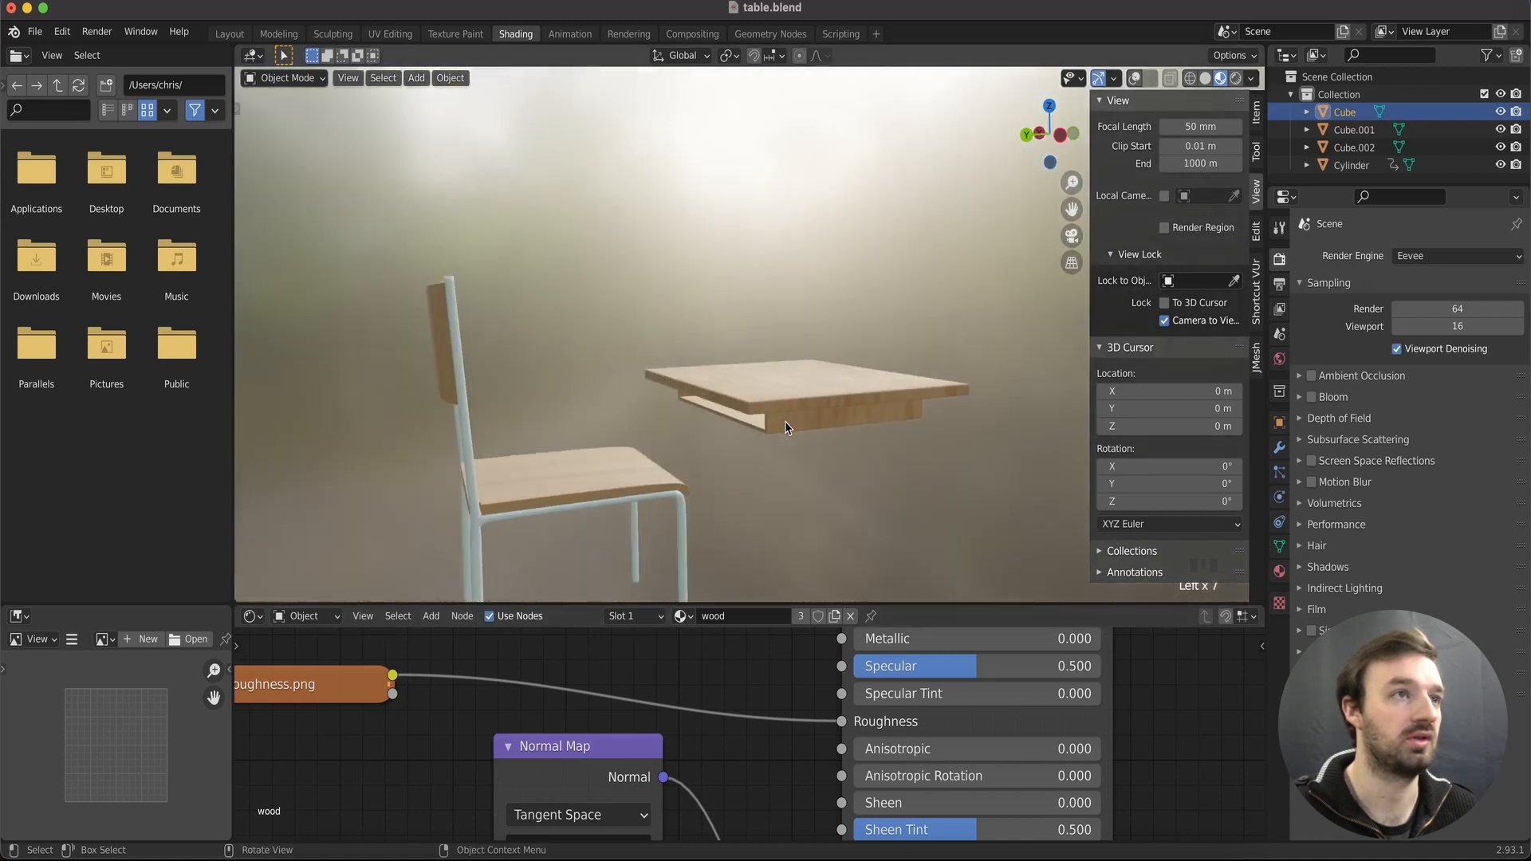
pyautogui.hscroll(20, 785, 425)
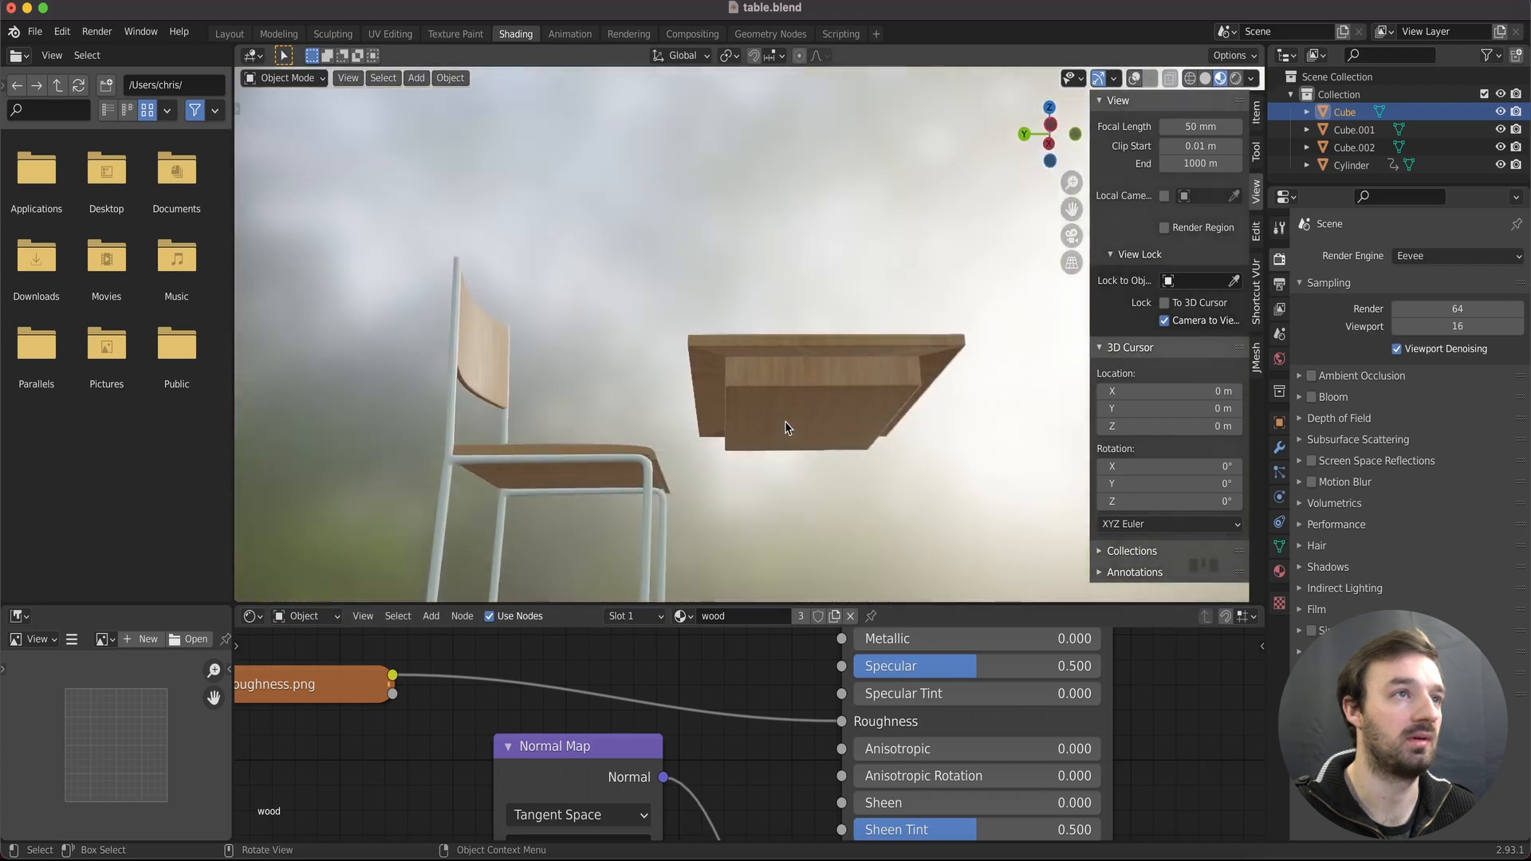
# Check the wood material on the table and chair, select the tabletop and enlarge the node editor to examine its material nodes
pyautogui.scroll(5, 784, 422)
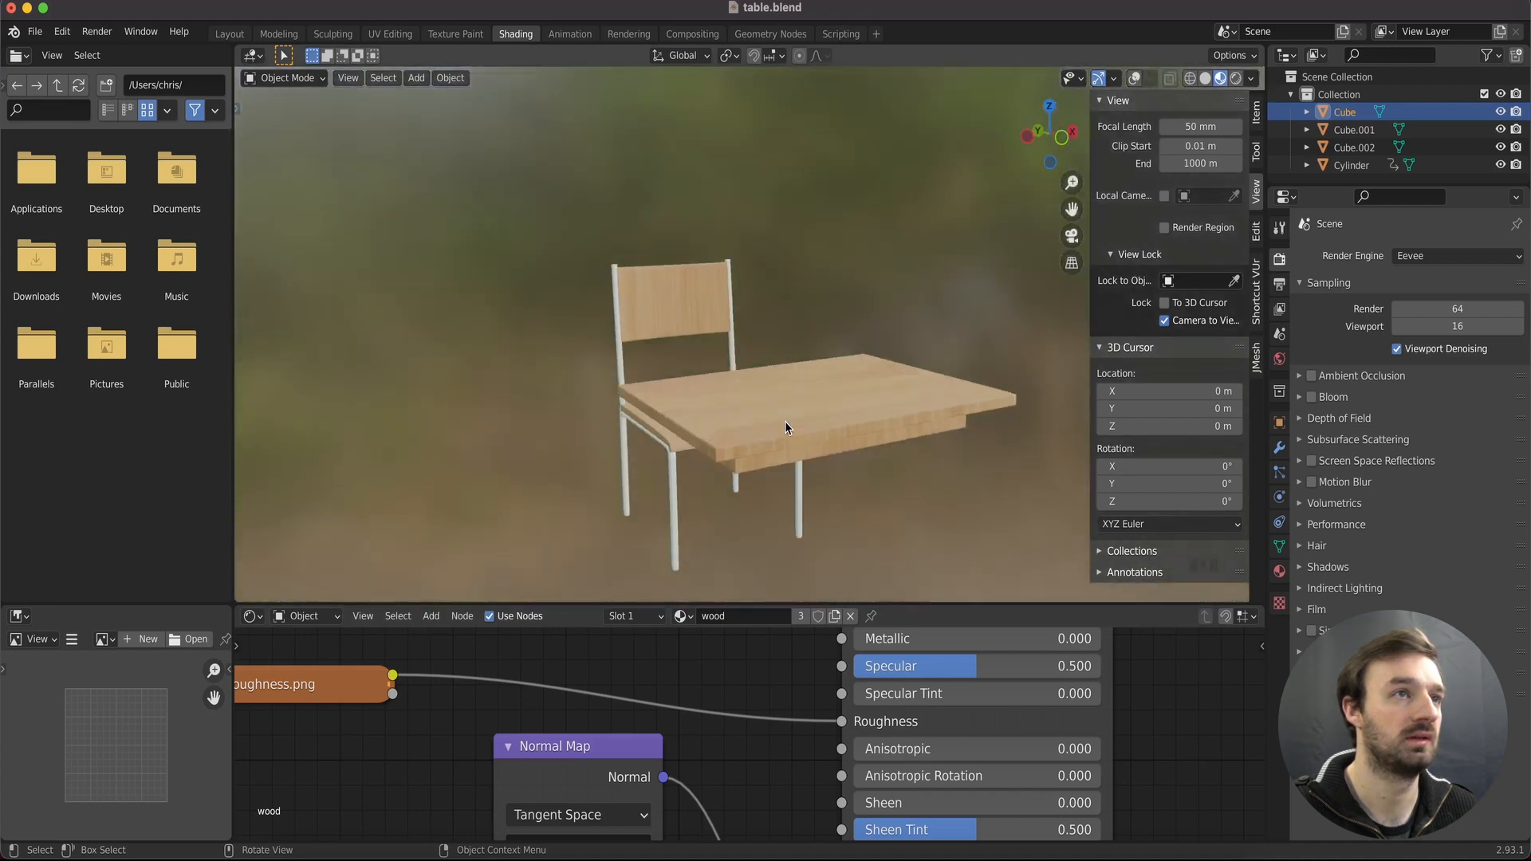
pyautogui.hscroll(-5, 784, 422)
pyautogui.click(784, 422)
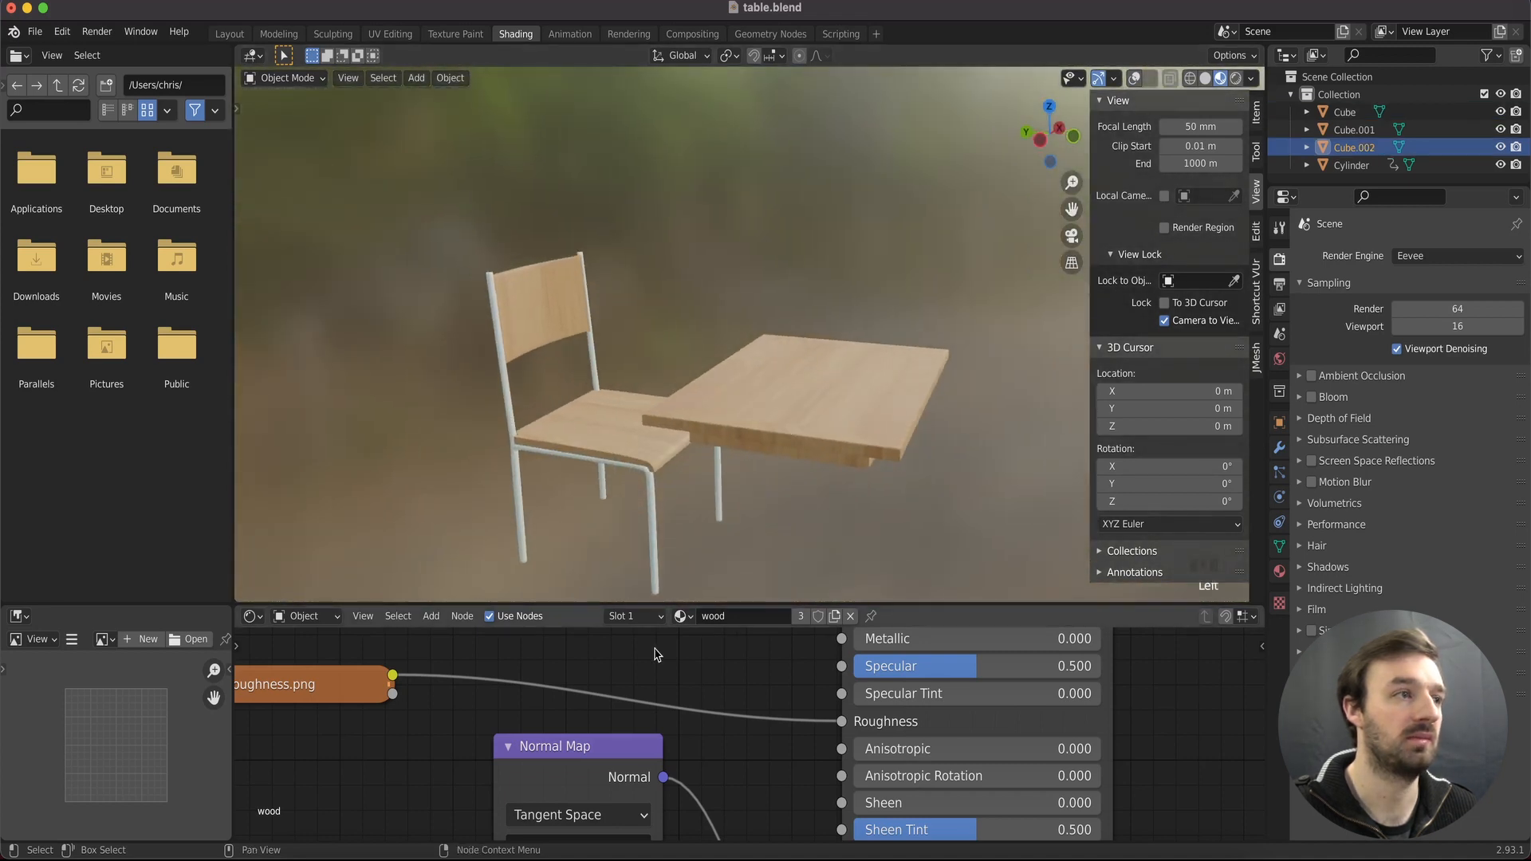
pyautogui.scroll(-3, 547, 702)
pyautogui.scroll(-3, 547, 701)
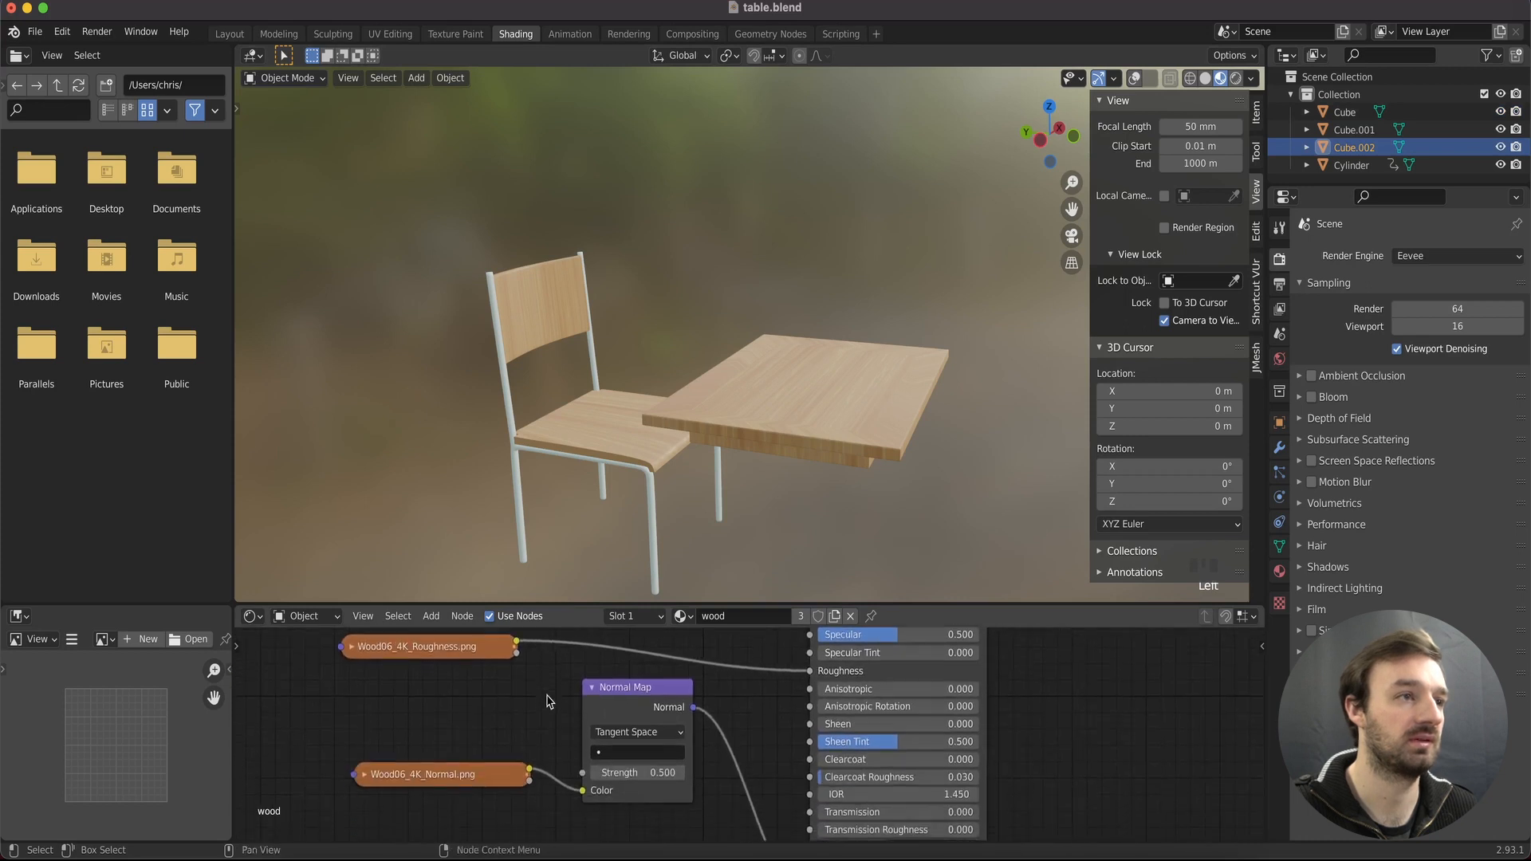
pyautogui.scroll(-1, 547, 702)
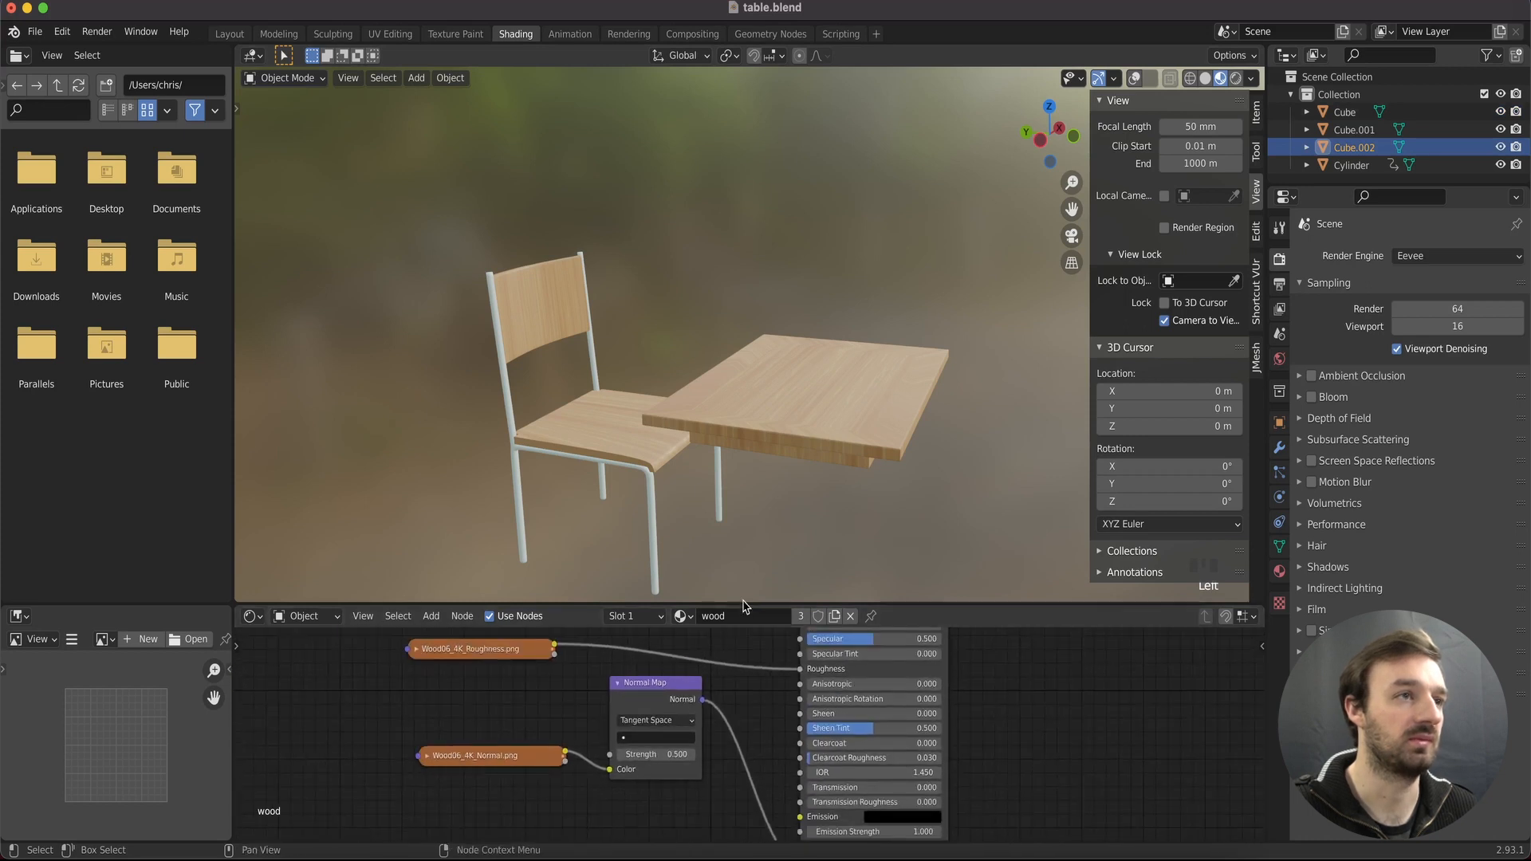
pyautogui.moveTo(740, 601); pyautogui.dragTo(740, 375)
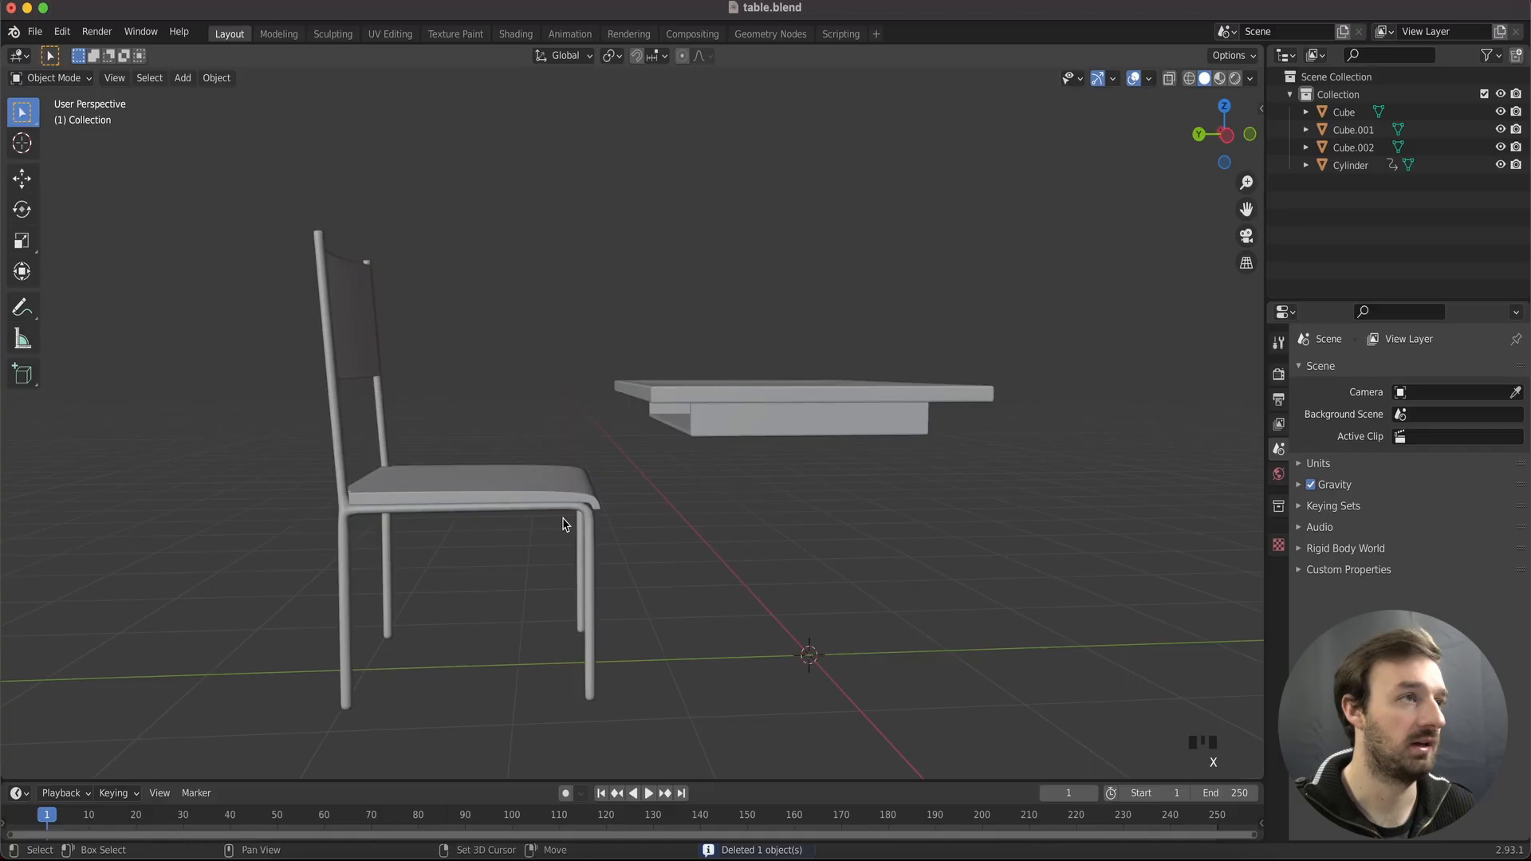
# Add a cylinder mesh with 8 vertices at the world origin
pyautogui.hotkey('shift', 'a')
pyautogui.moveTo(556, 513)
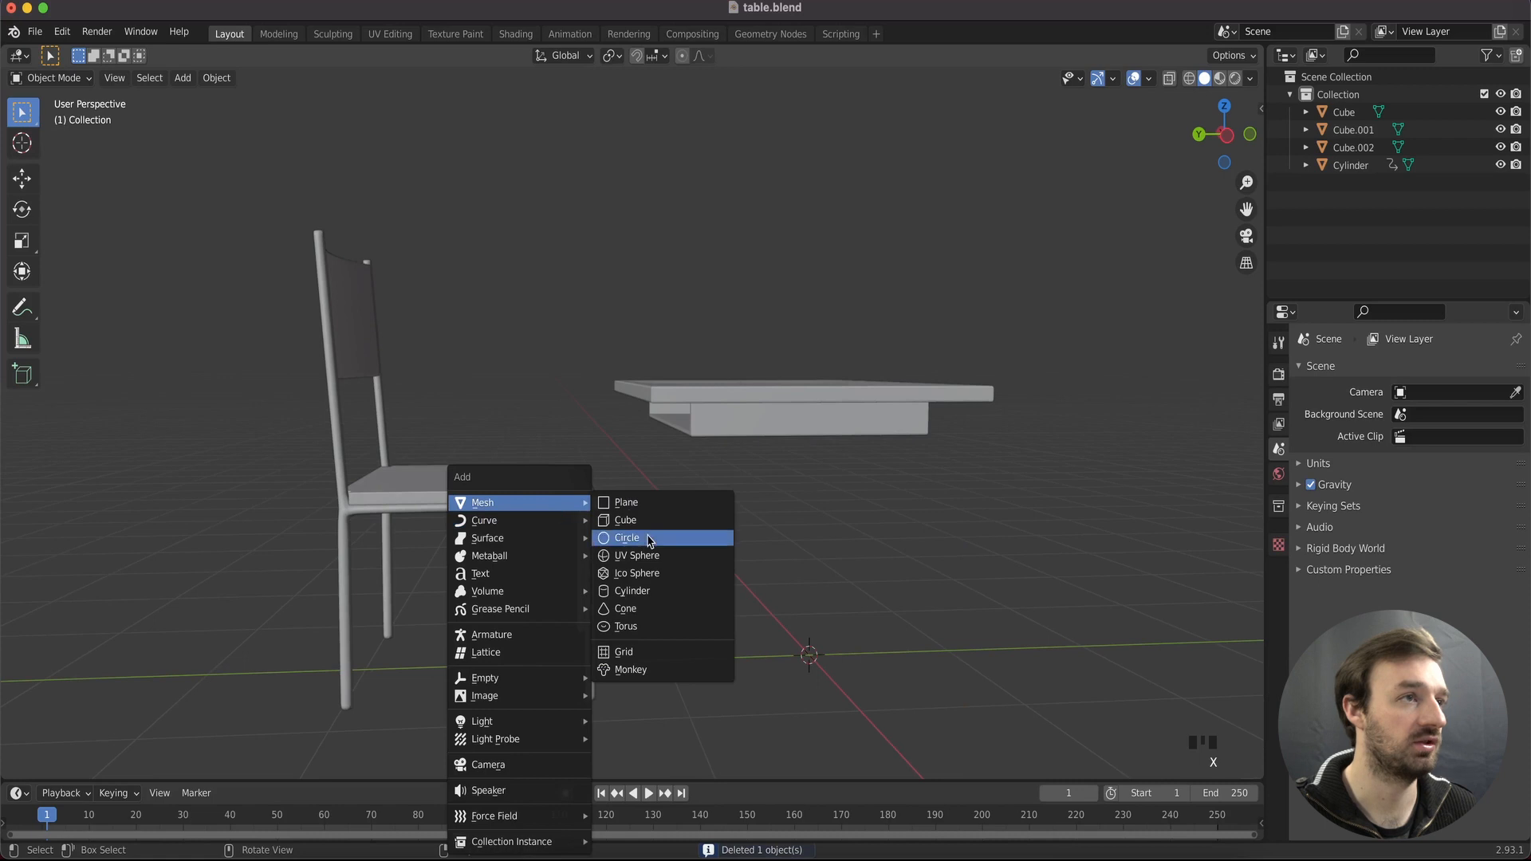
pyautogui.click(655, 590)
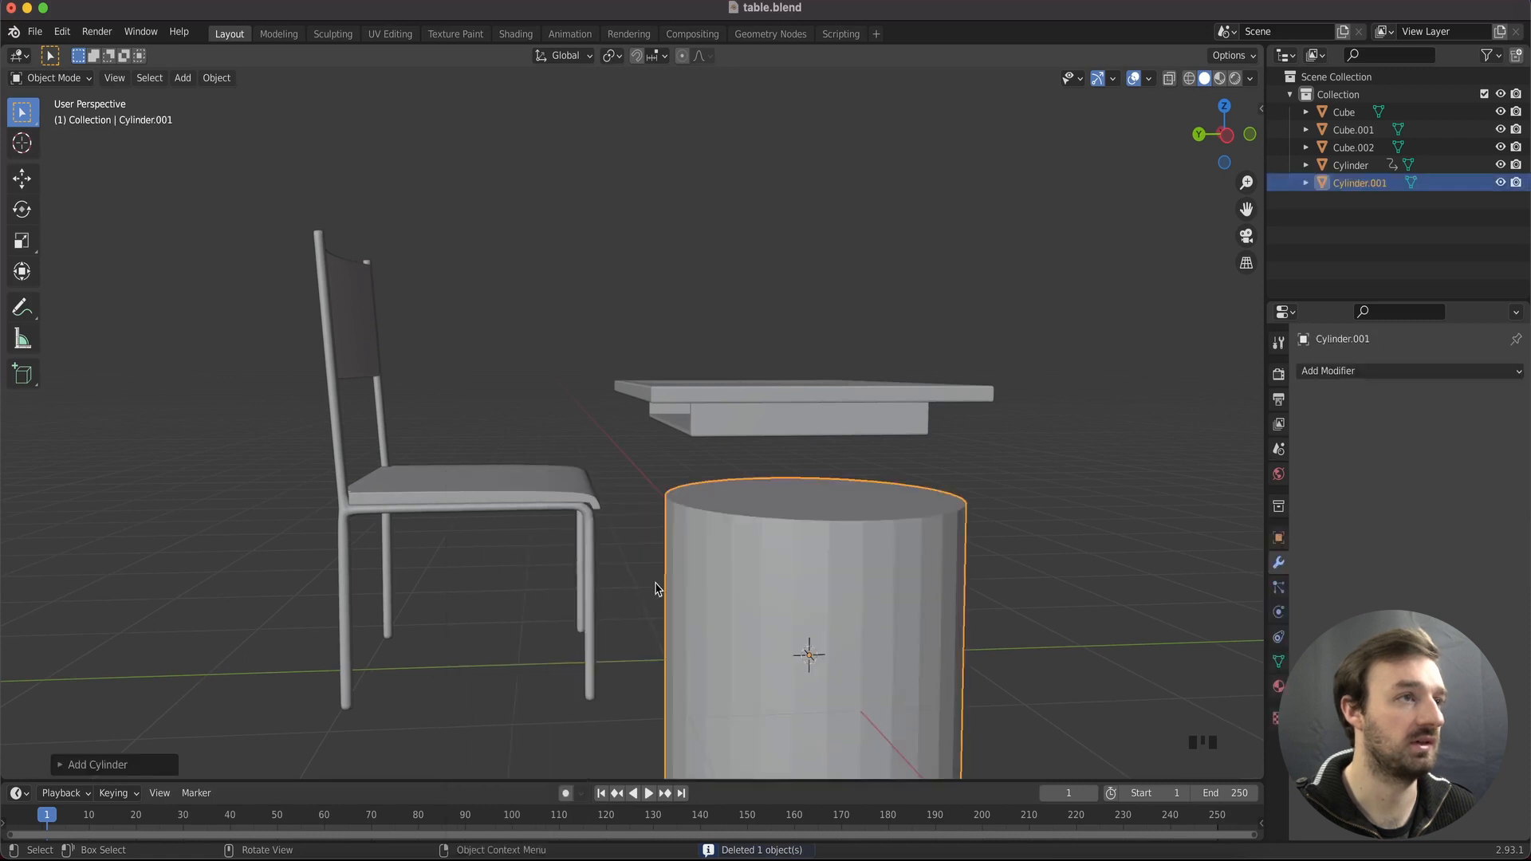
pyautogui.click(88, 763)
pyautogui.click(219, 552)
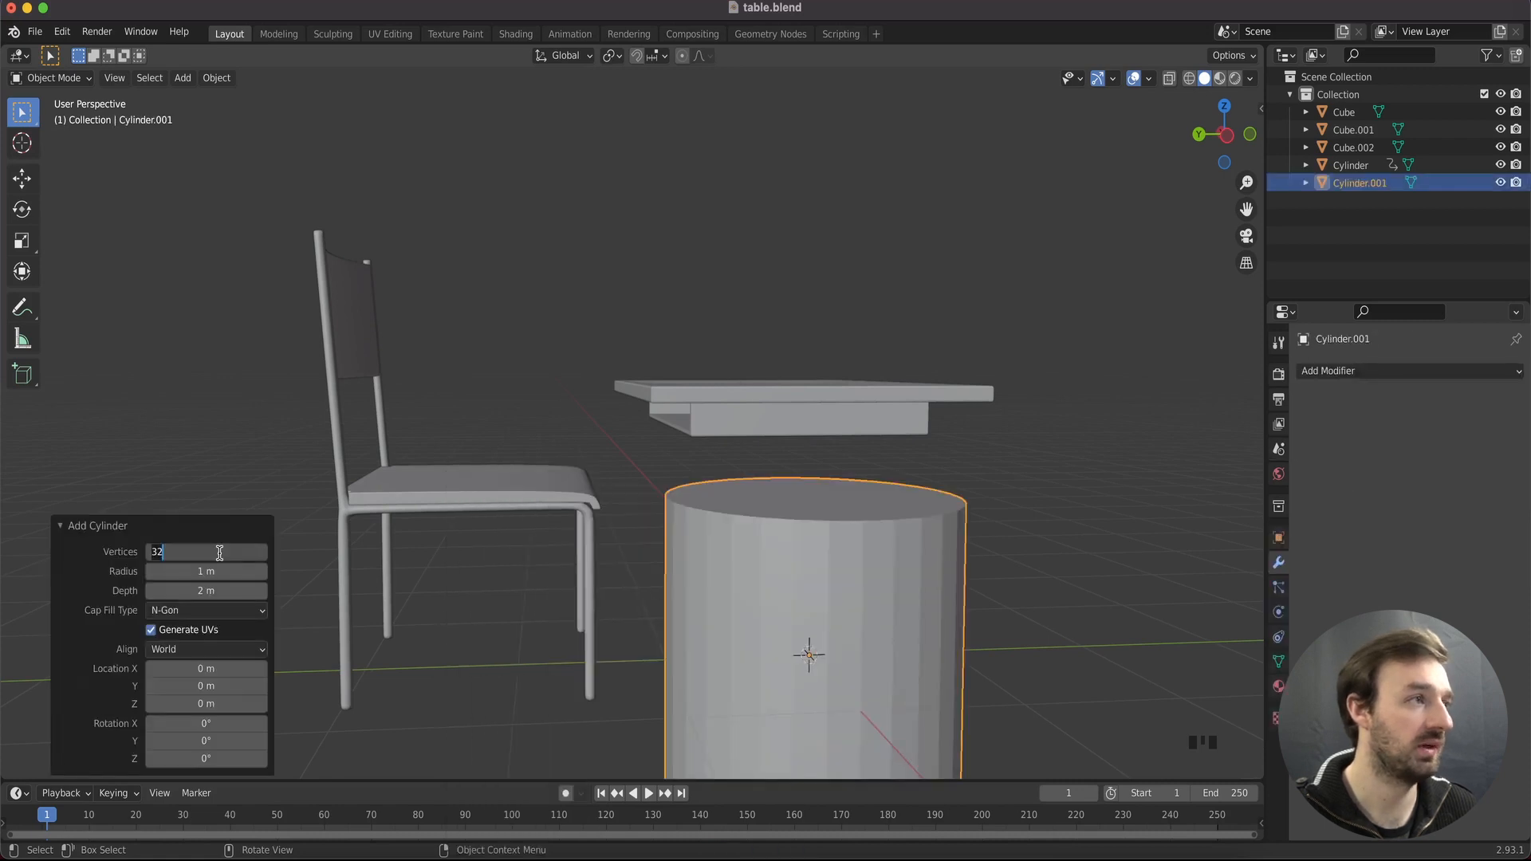
pyautogui.press('Return')
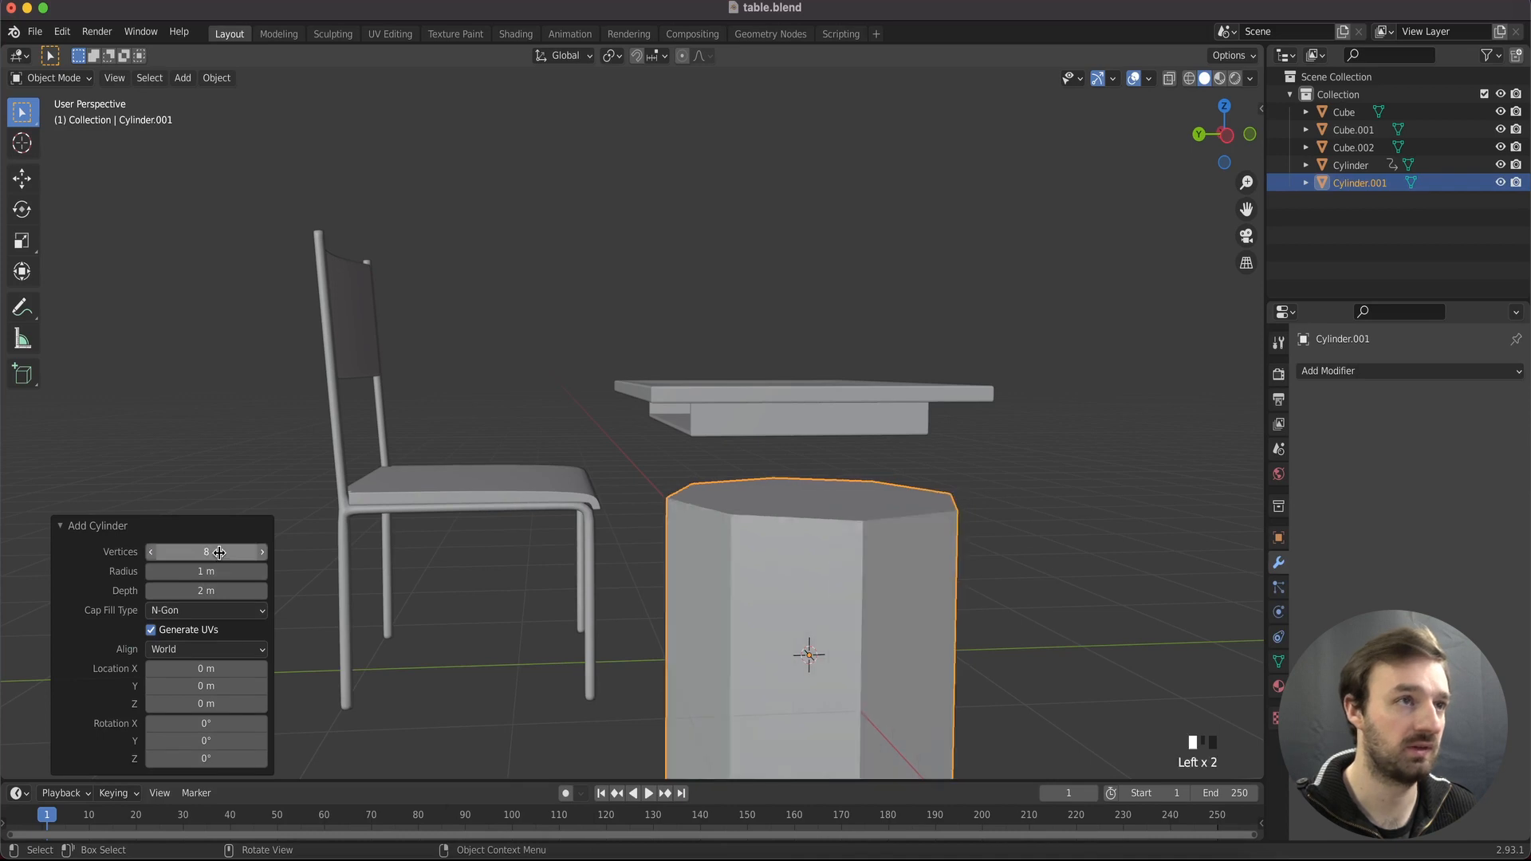
# Scale the cylinder by about 0.181 and, in front view, move it about -0.69 m in X and 0.21 m in Z over the chair leg
pyautogui.press('s')
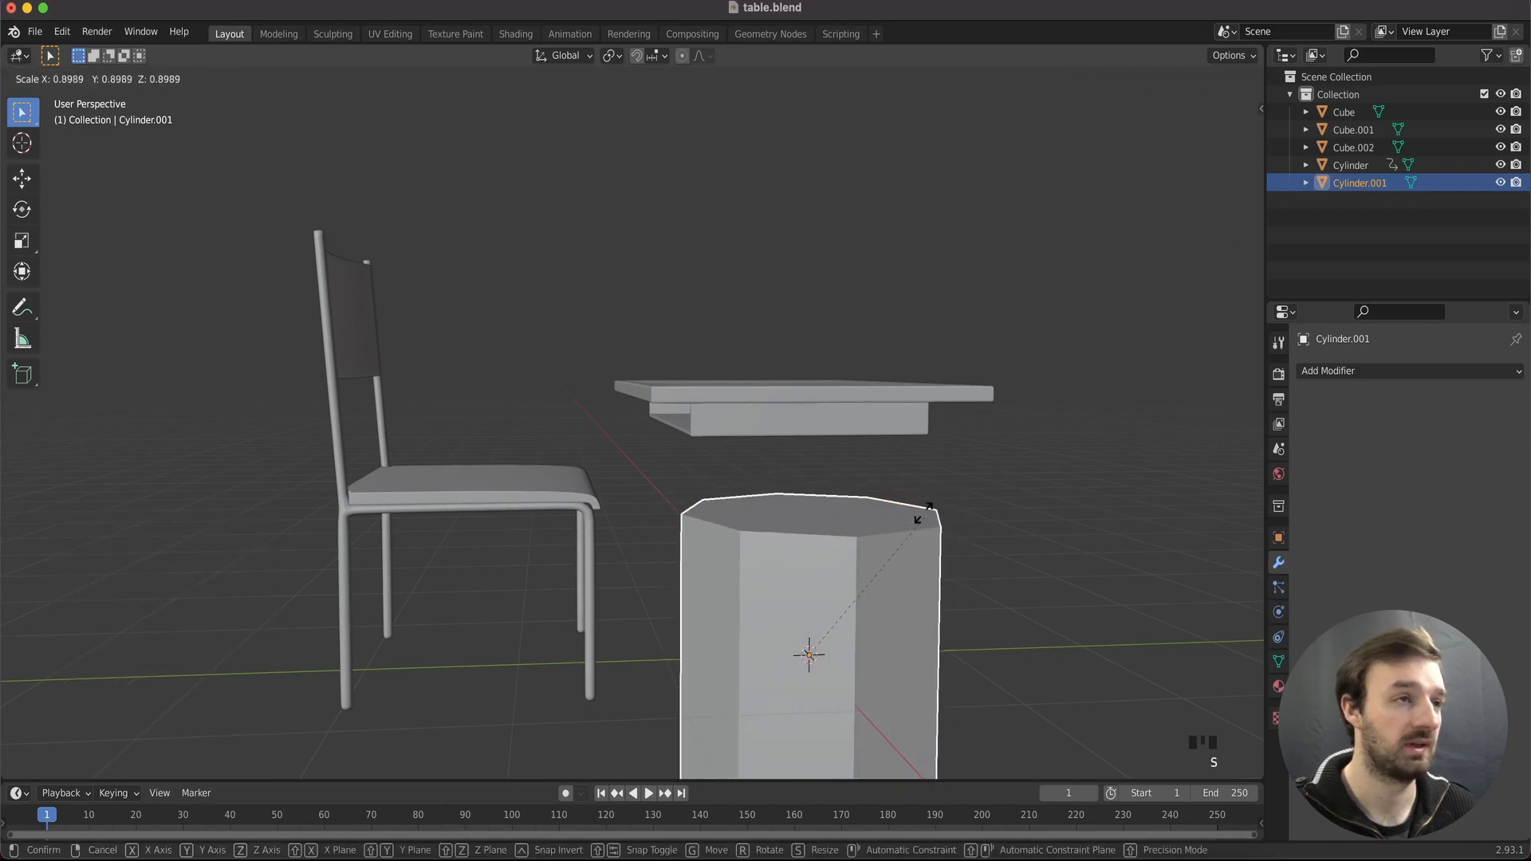
pyautogui.click(808, 615)
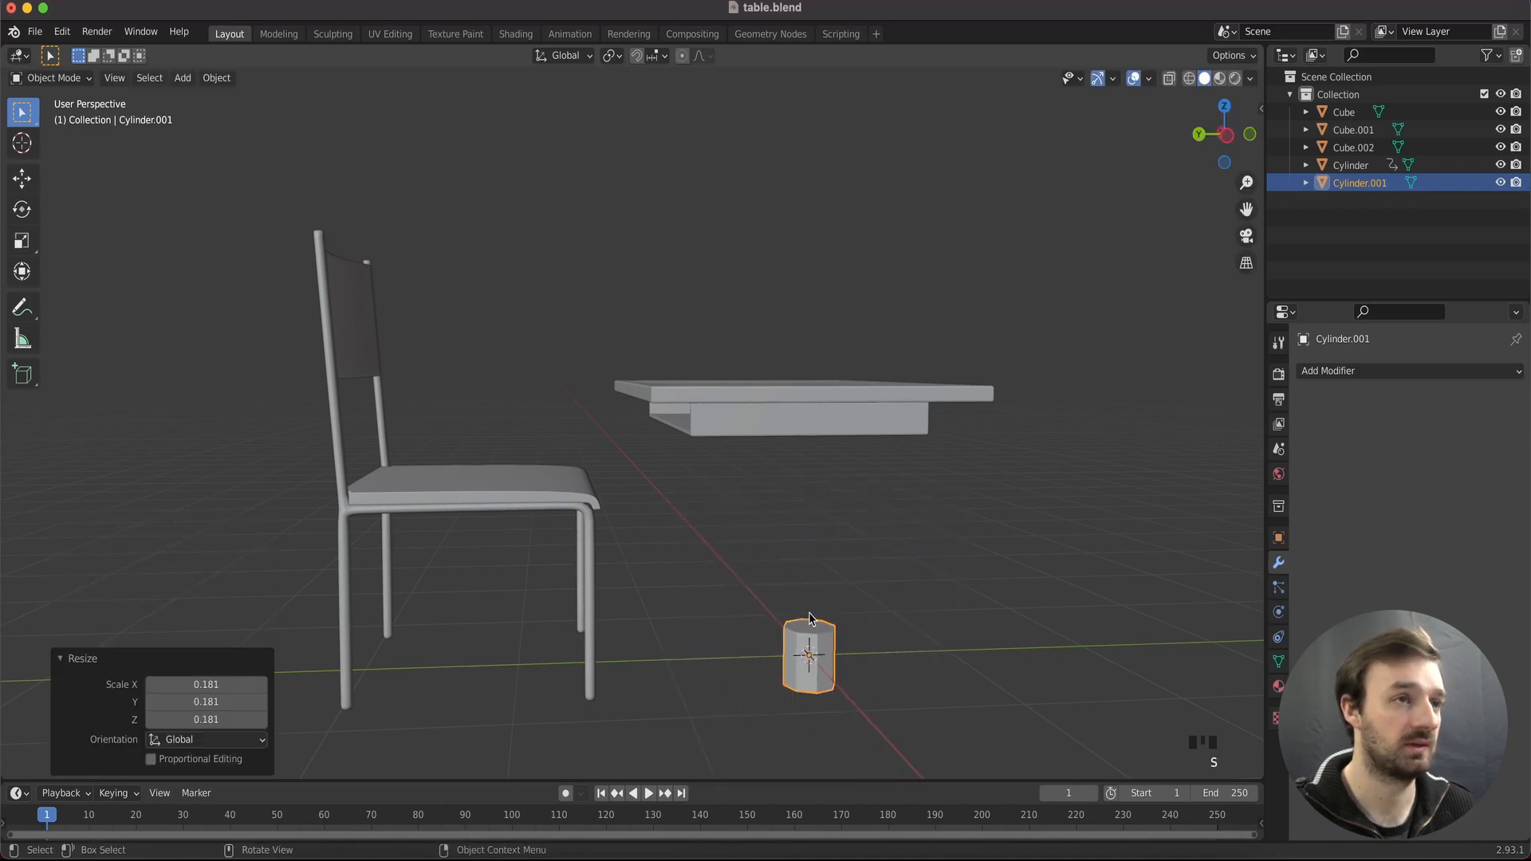
pyautogui.press('KP_1')
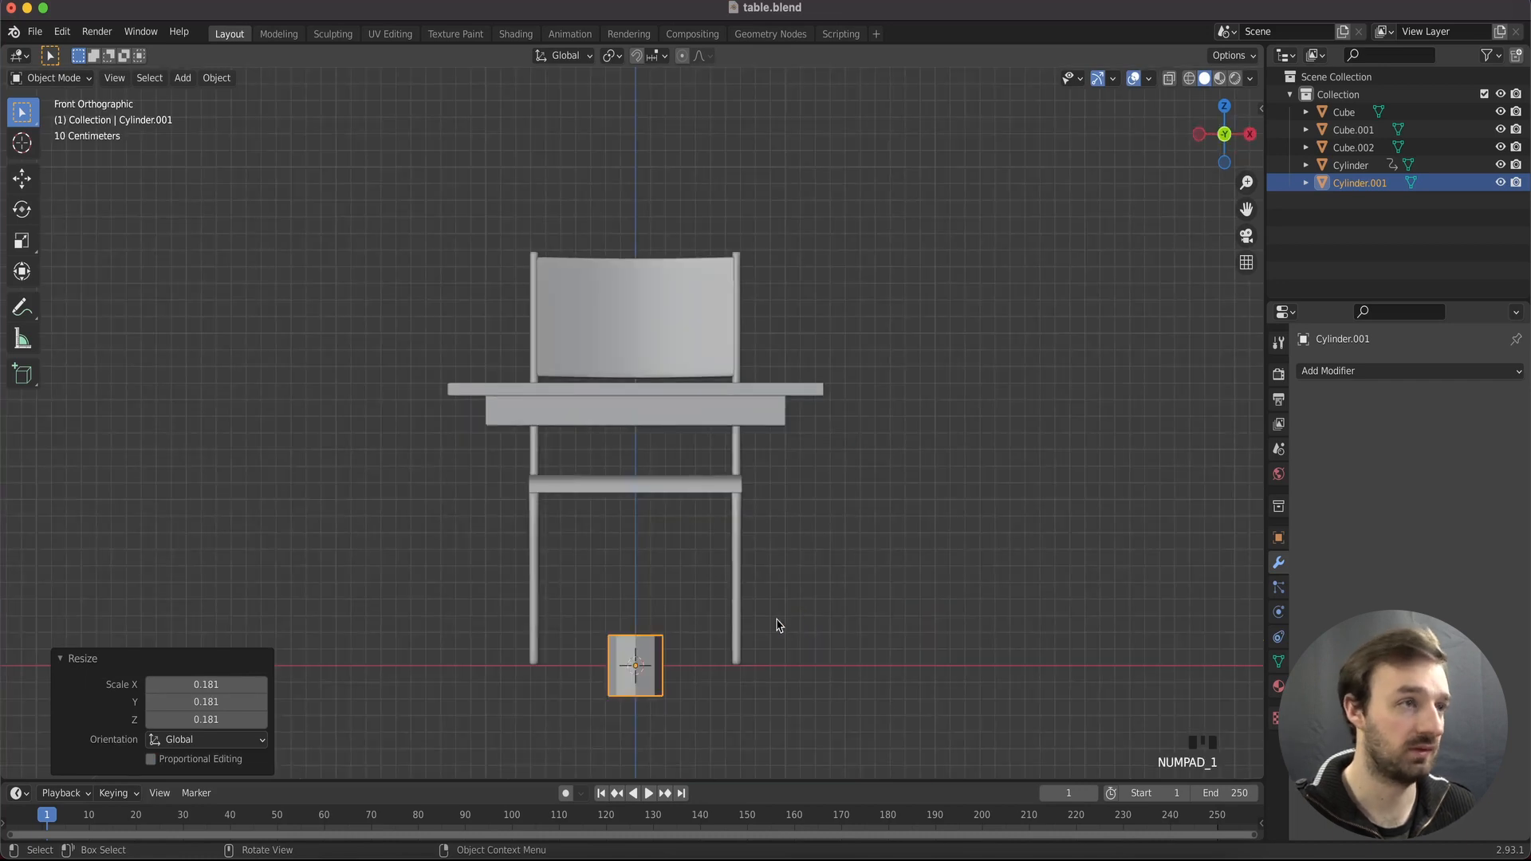
pyautogui.press('g')
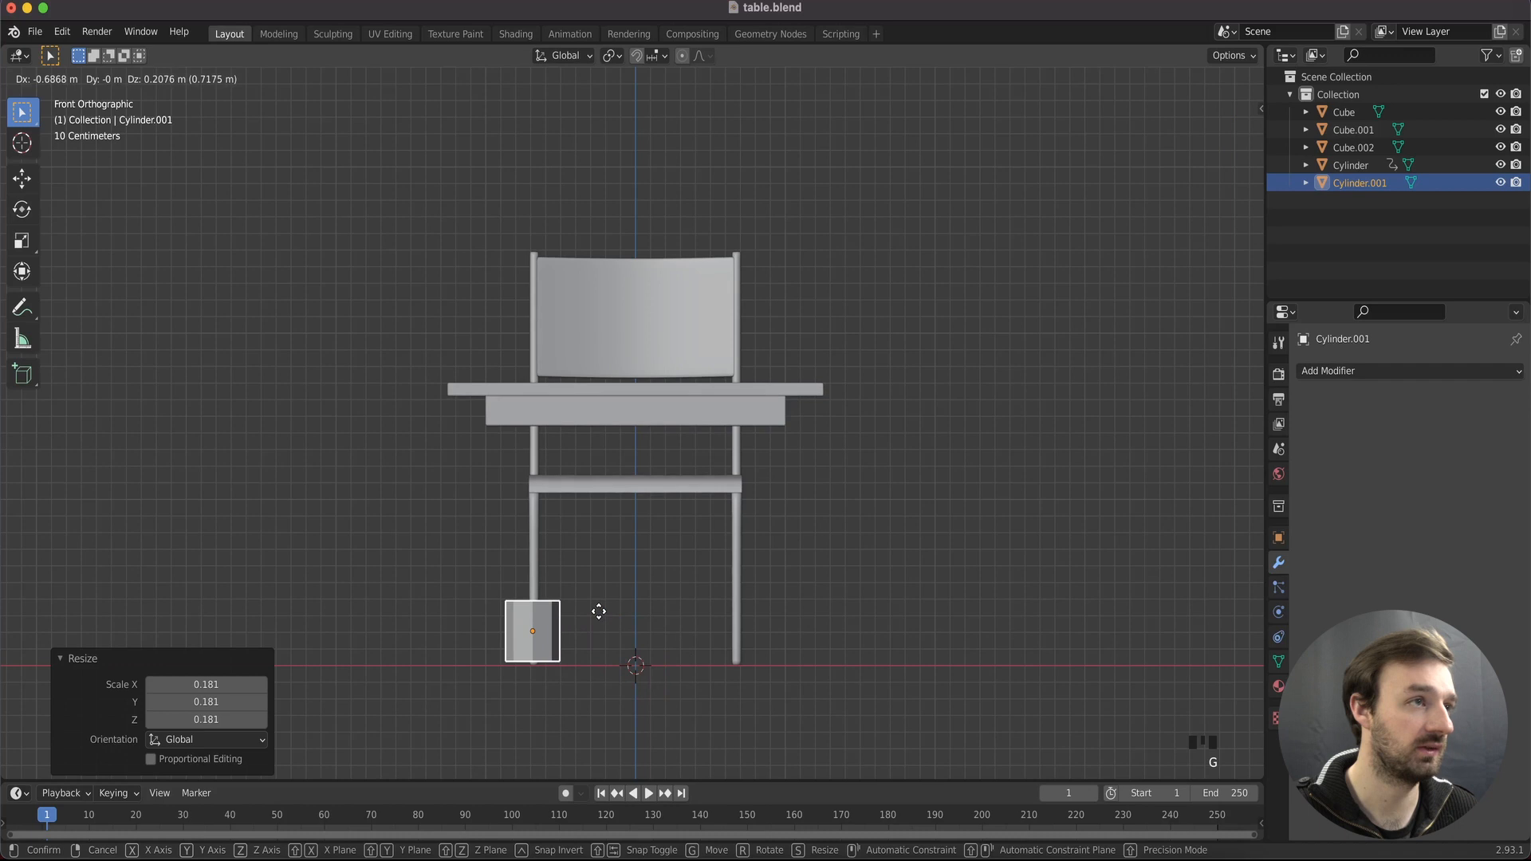
pyautogui.click(598, 611)
# Match the cylinder's thickness to the chair leg by scaling it about 0.321 and then 0.512, and align it with the leg along X
pyautogui.press('s')
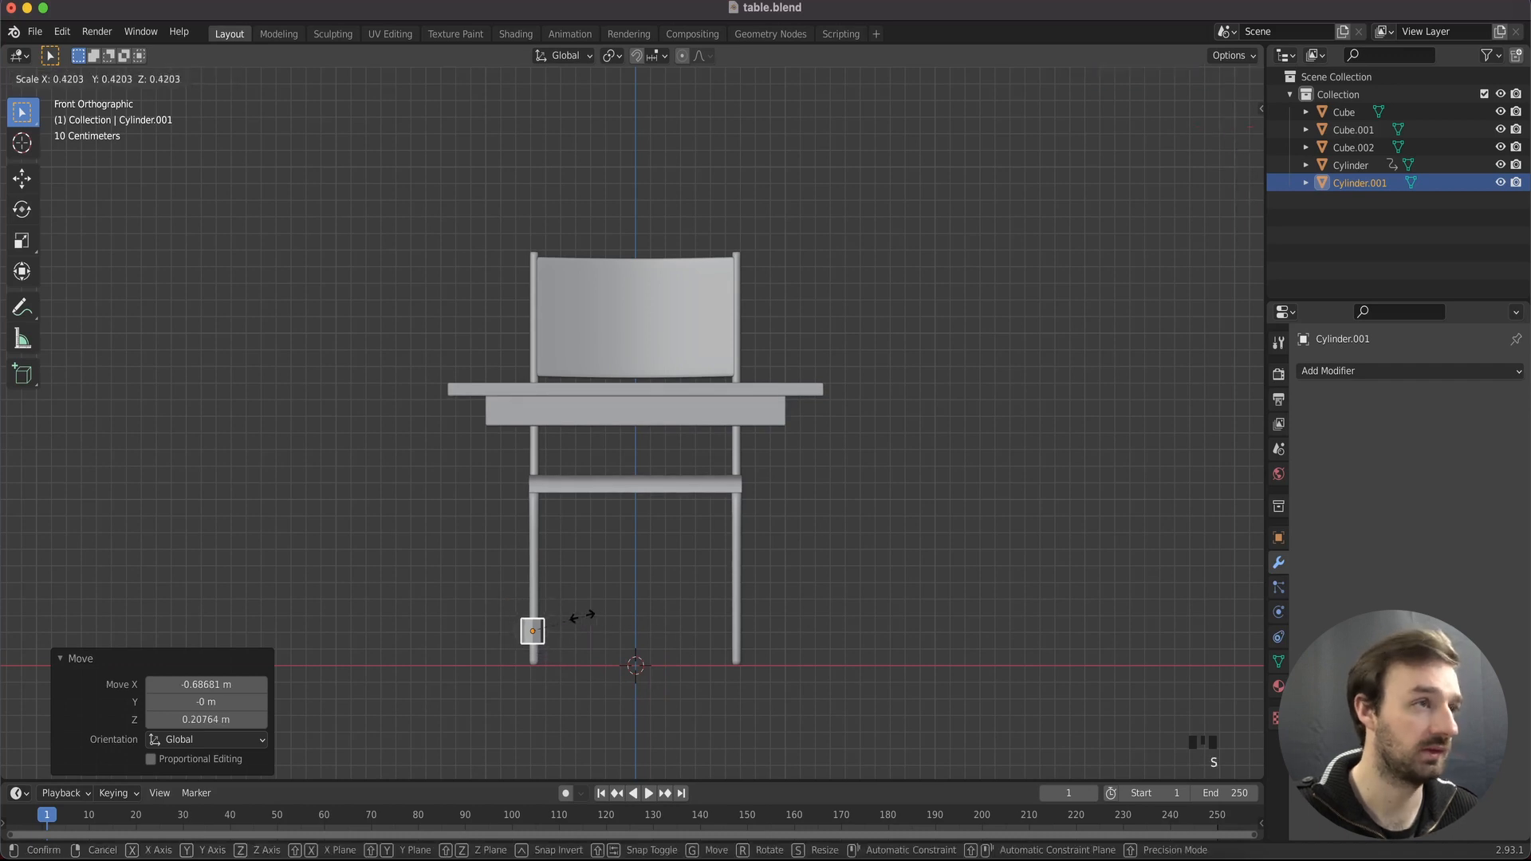
pyautogui.click(562, 627)
pyautogui.scroll(2, 524, 634)
pyautogui.scroll(5, 525, 634)
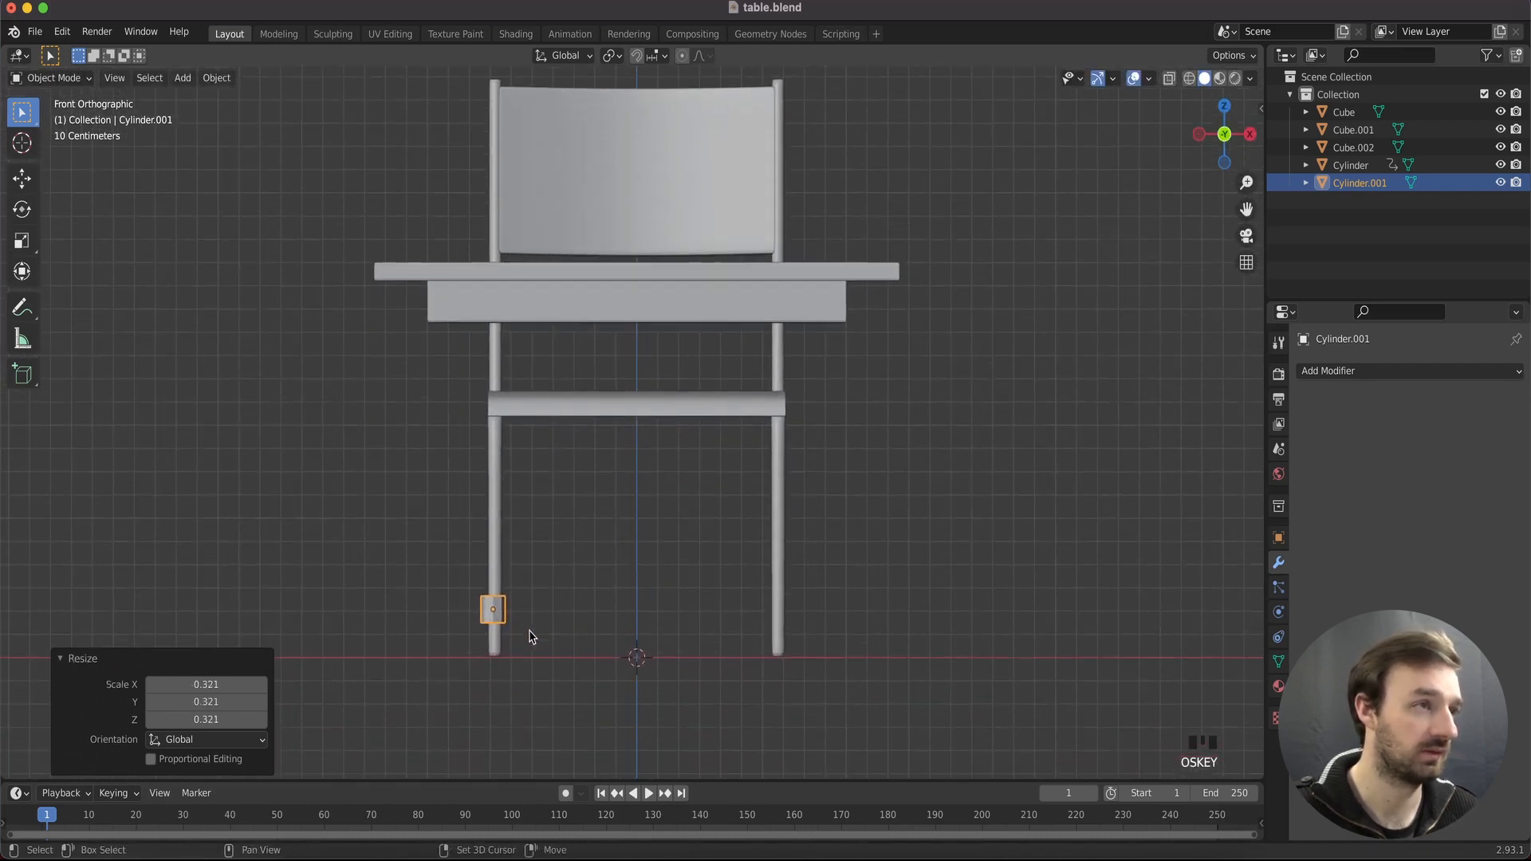
pyautogui.keyDown('ctrl'); pyautogui.scroll(3, 479, 611); pyautogui.keyUp('ctrl')
pyautogui.keyDown('shift'); pyautogui.scroll(-3, 478, 612); pyautogui.keyUp('shift')
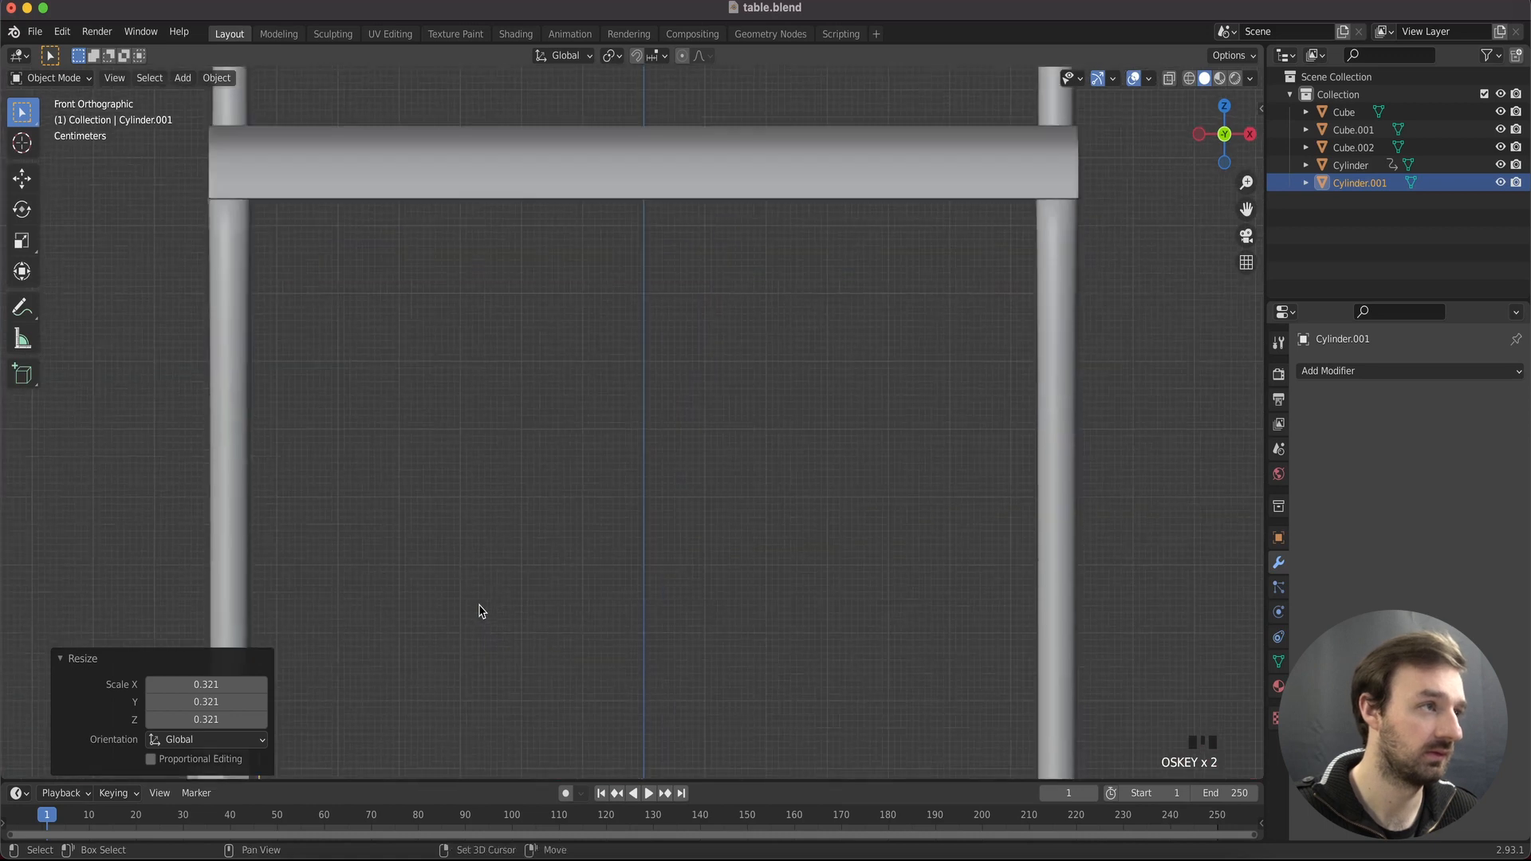
pyautogui.keyDown('shift'); pyautogui.hscroll(-3, 479, 612); pyautogui.keyUp('shift')
pyautogui.keyDown('shift'); pyautogui.scroll(-3, 478, 612); pyautogui.keyUp('shift')
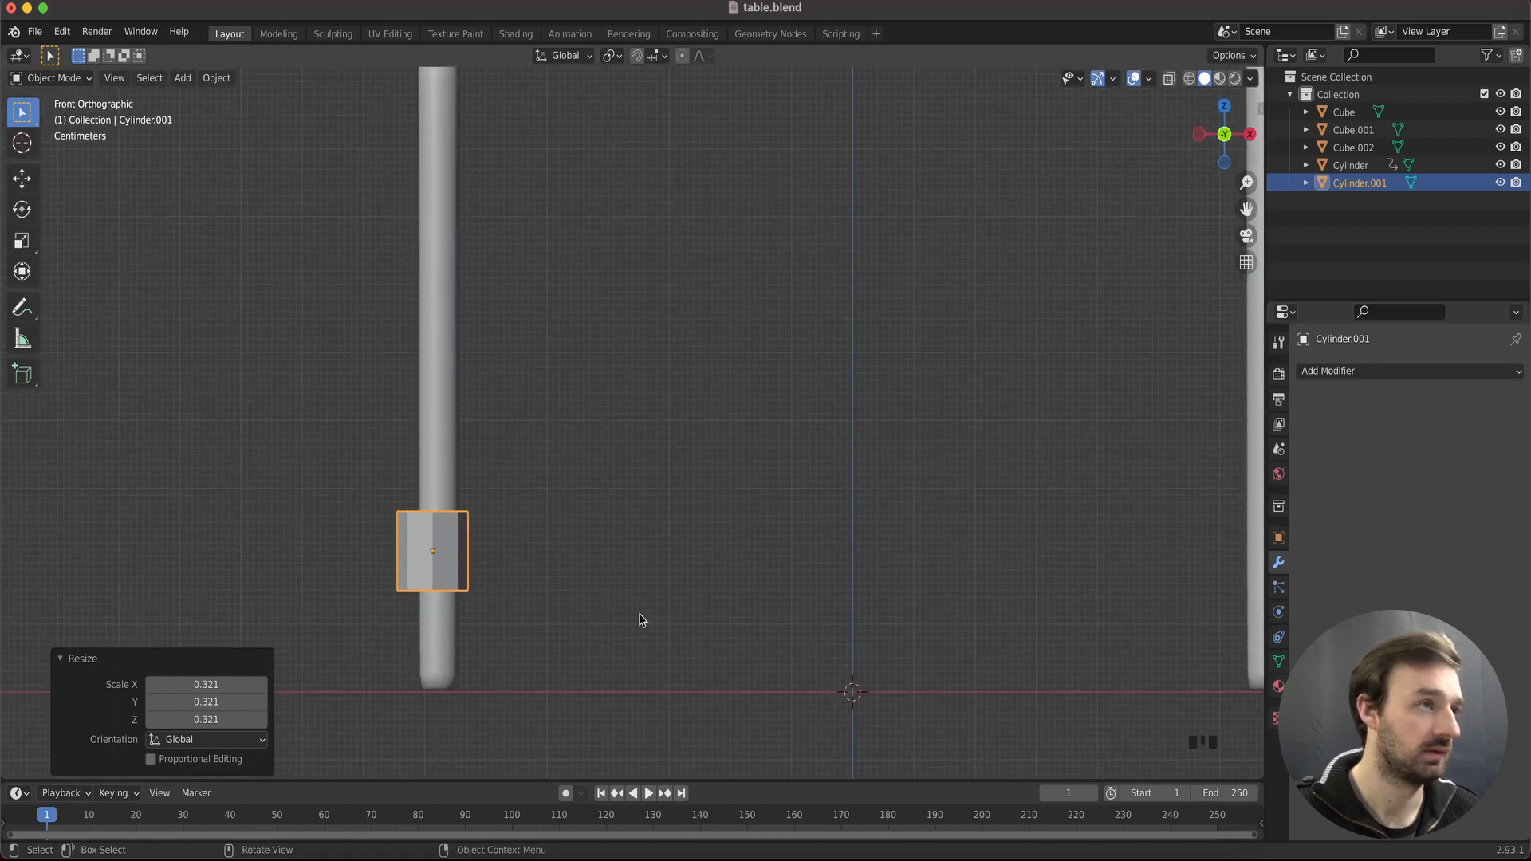
pyautogui.press('s')
pyautogui.click(534, 595)
pyautogui.press('g')
pyautogui.press('x')
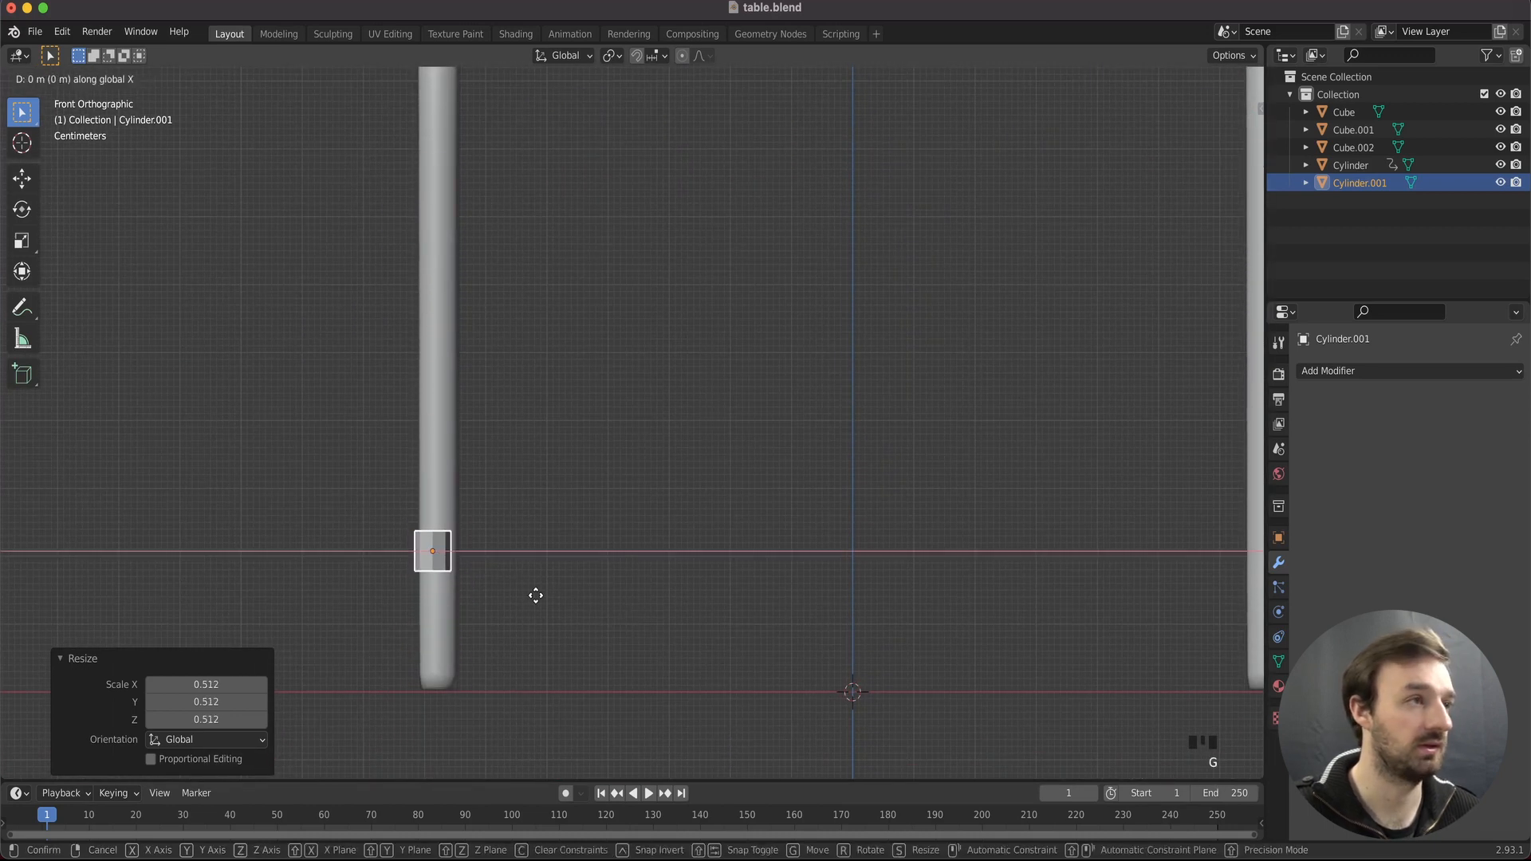
pyautogui.click(541, 595)
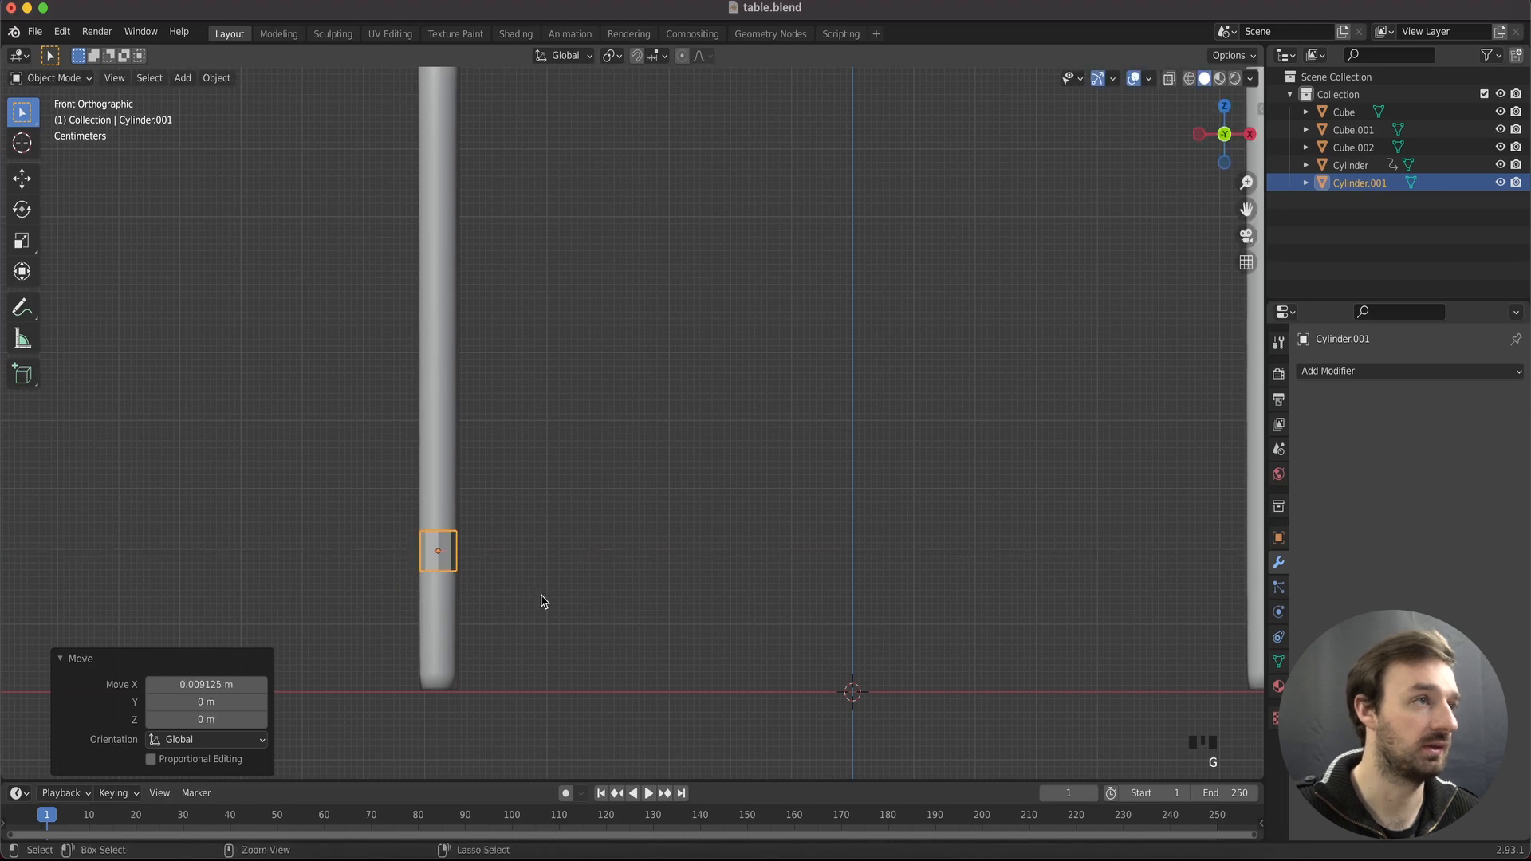
# In left side view, move the cylinder about 1.0 m along Y and 1.41 m up to the storage compartment's upper corner nearest the chair
pyautogui.press('KP_1')
pyautogui.press('ctrl+KP_3')
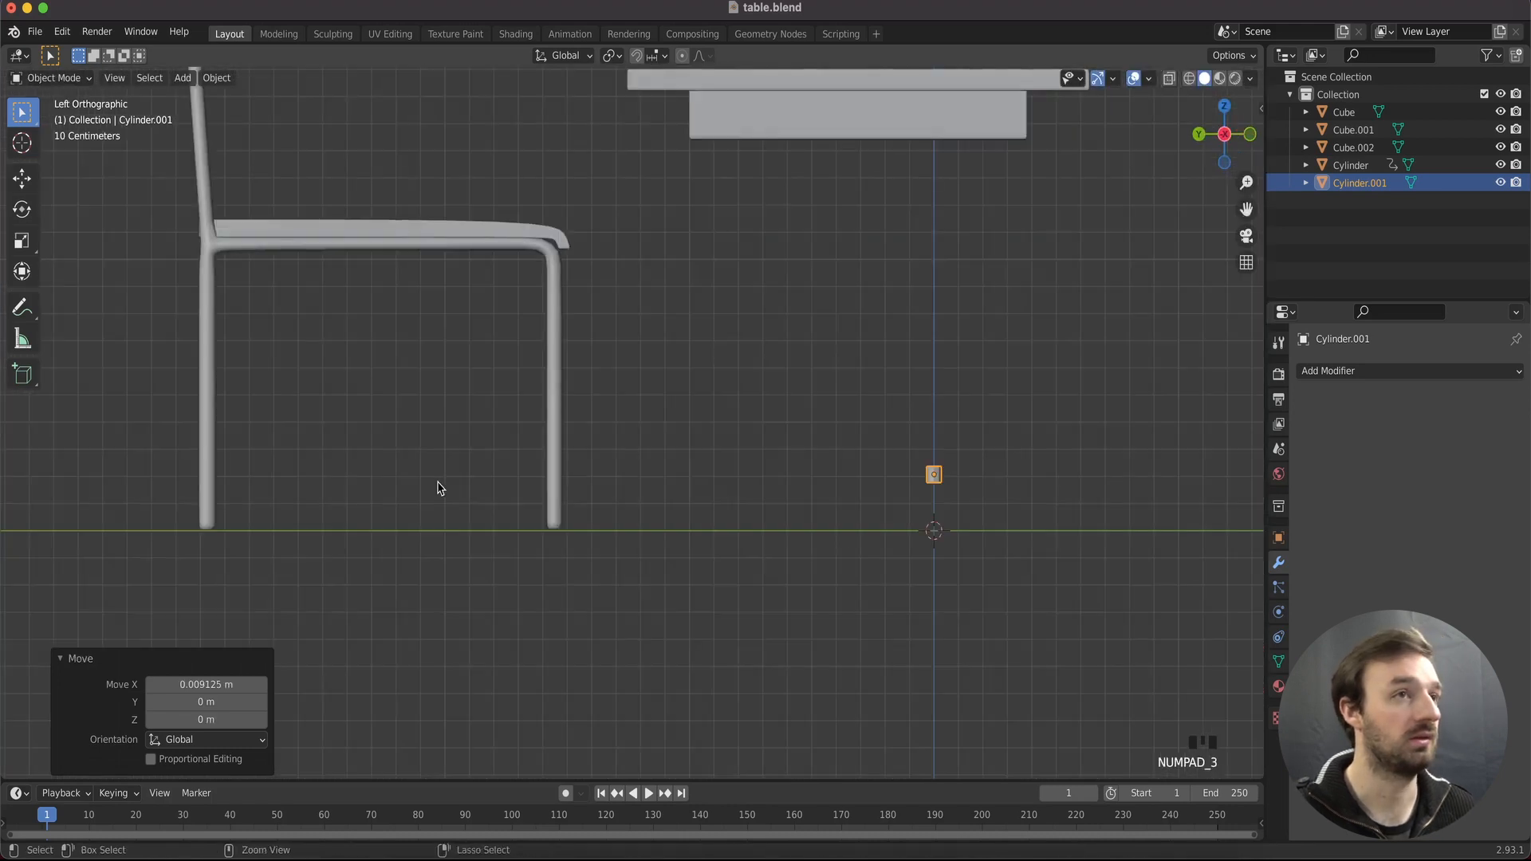
pyautogui.keyDown('shift'); pyautogui.scroll(5, 867, 380); pyautogui.keyUp('shift')
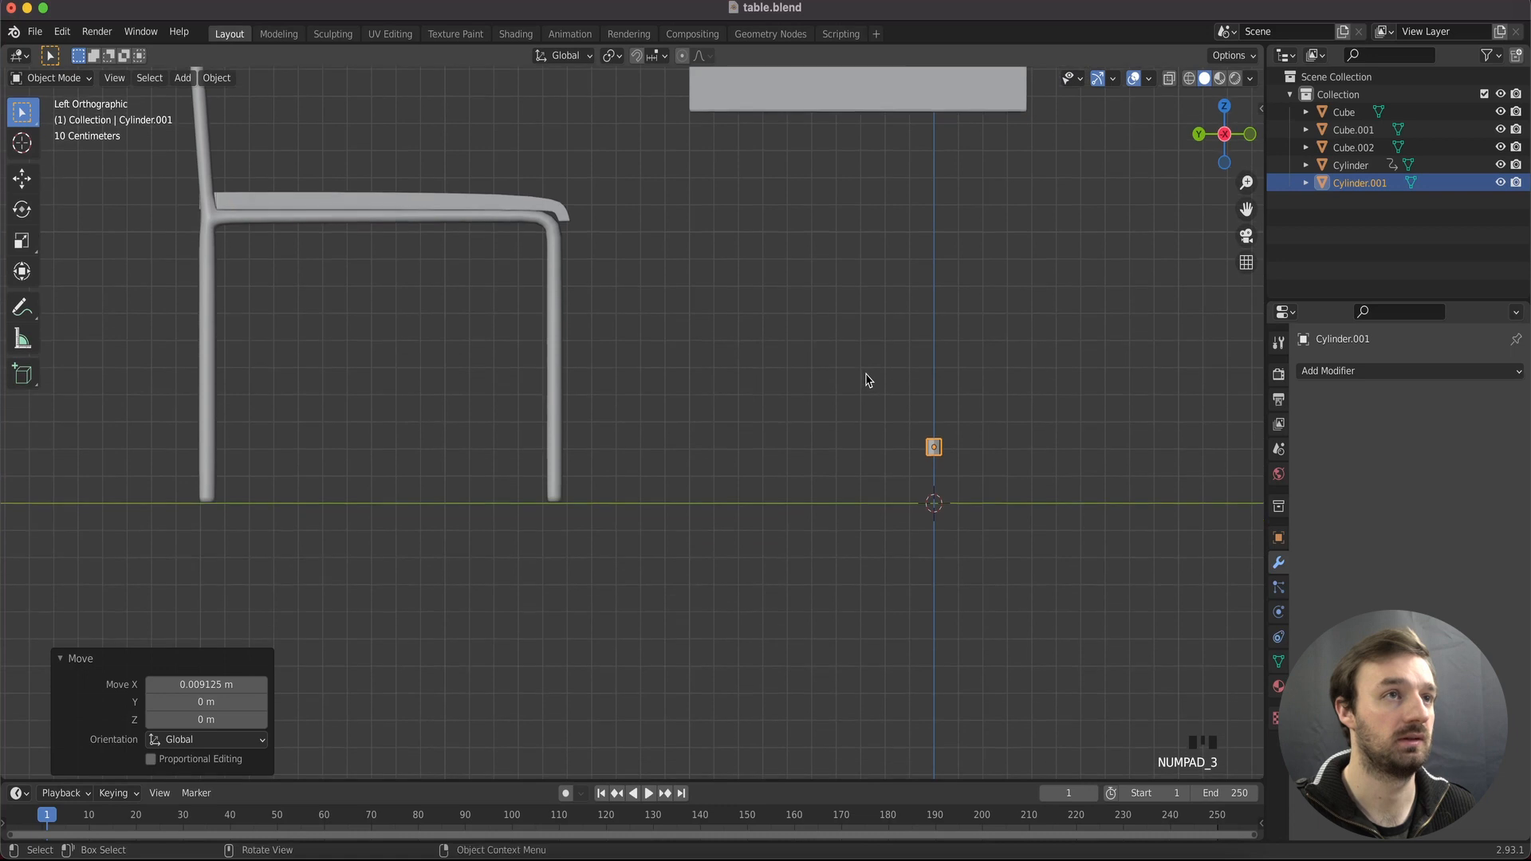
pyautogui.keyDown('shift'); pyautogui.scroll(1, 867, 379); pyautogui.keyUp('shift')
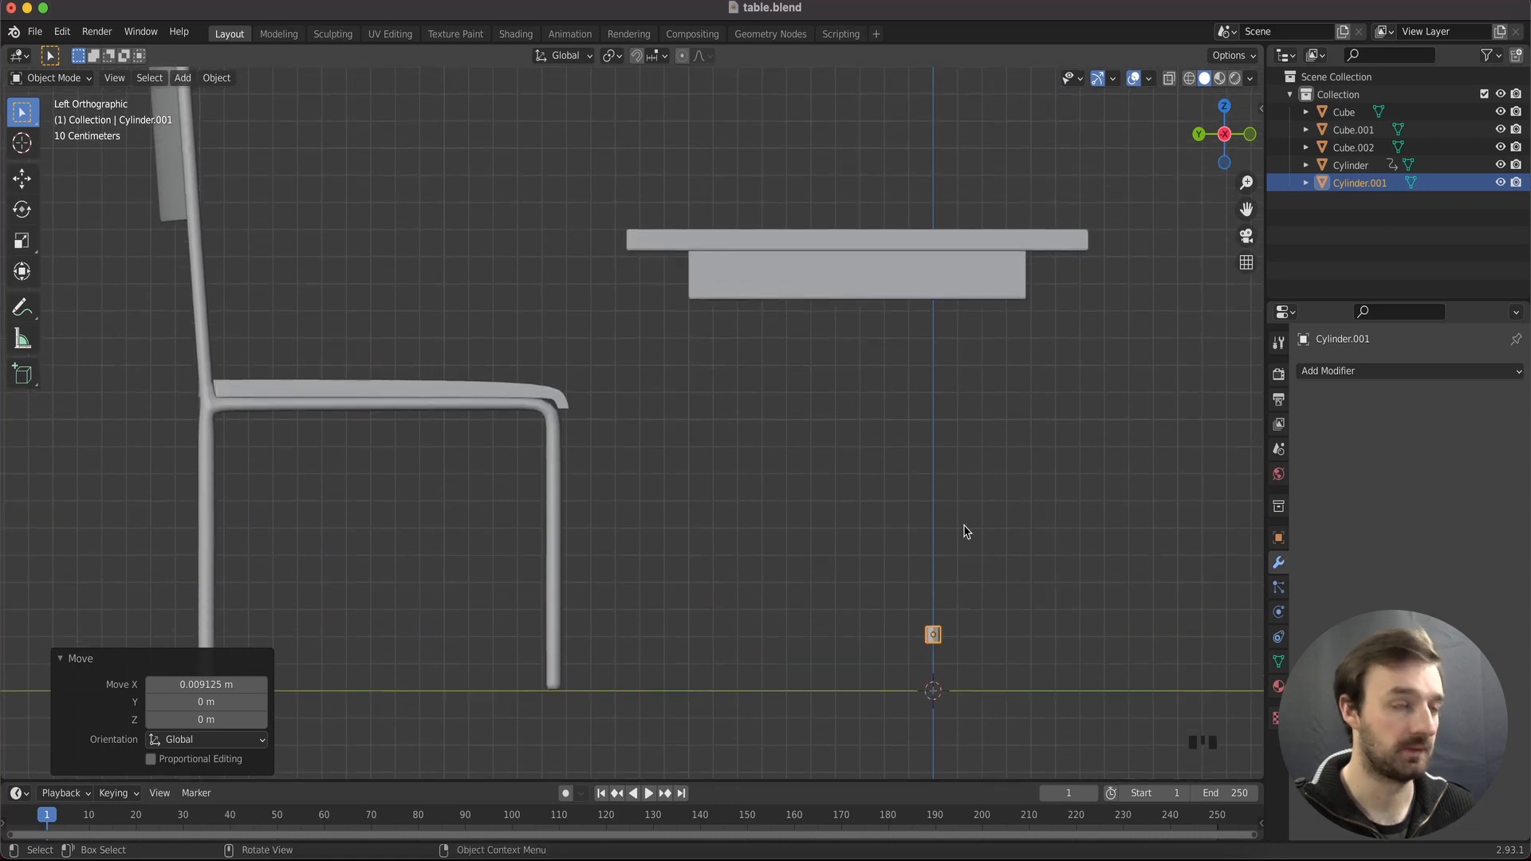
pyautogui.press('g')
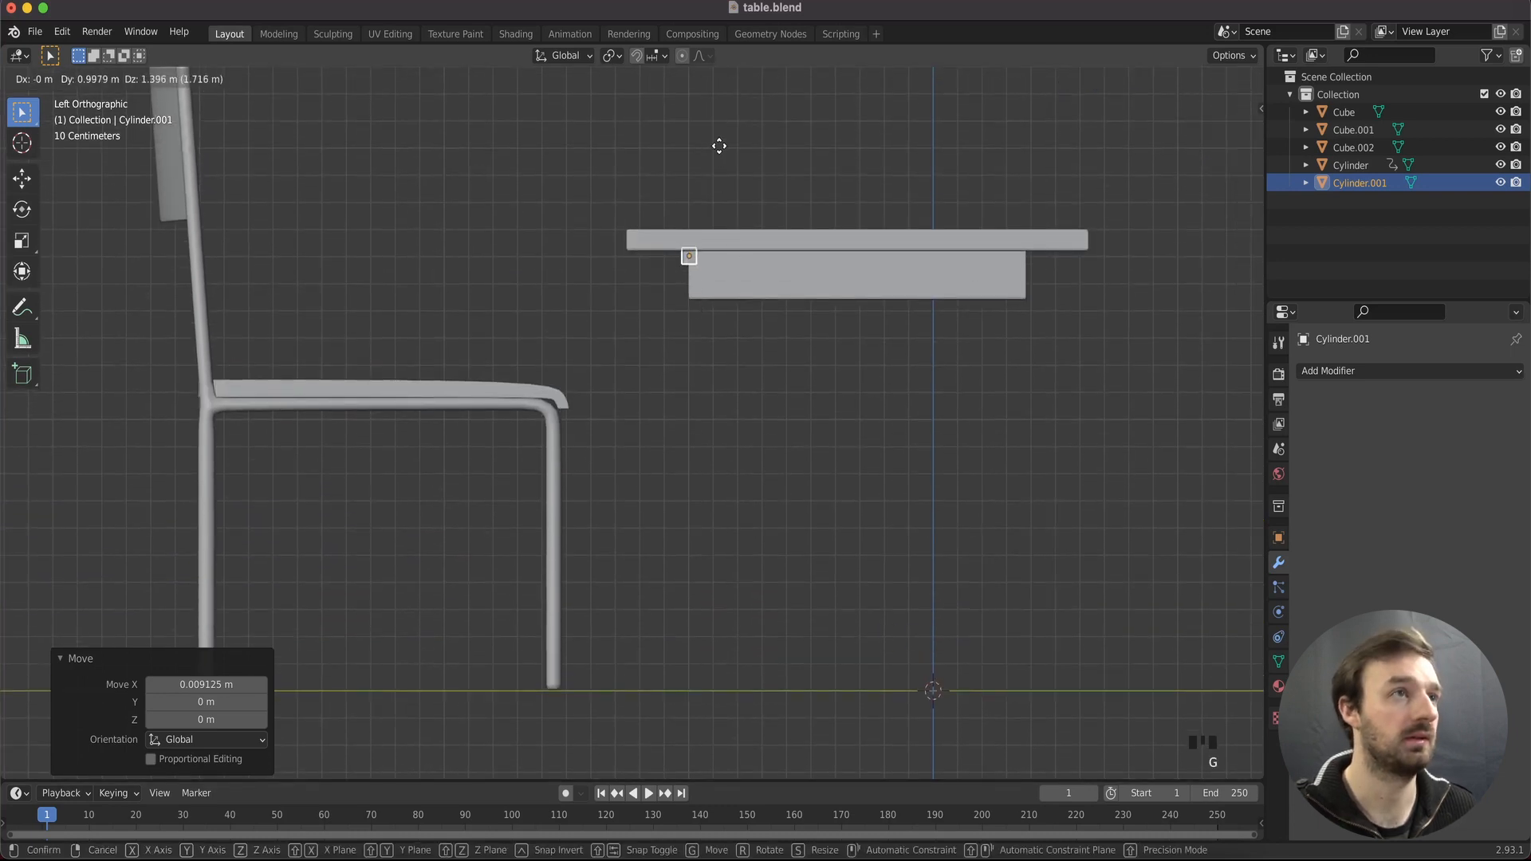
pyautogui.click(720, 148)
# In front view, move the cylinder about -0.43 m along X to sit beneath the tabletop's overhang beside the compartment
pyautogui.press('KP_1')
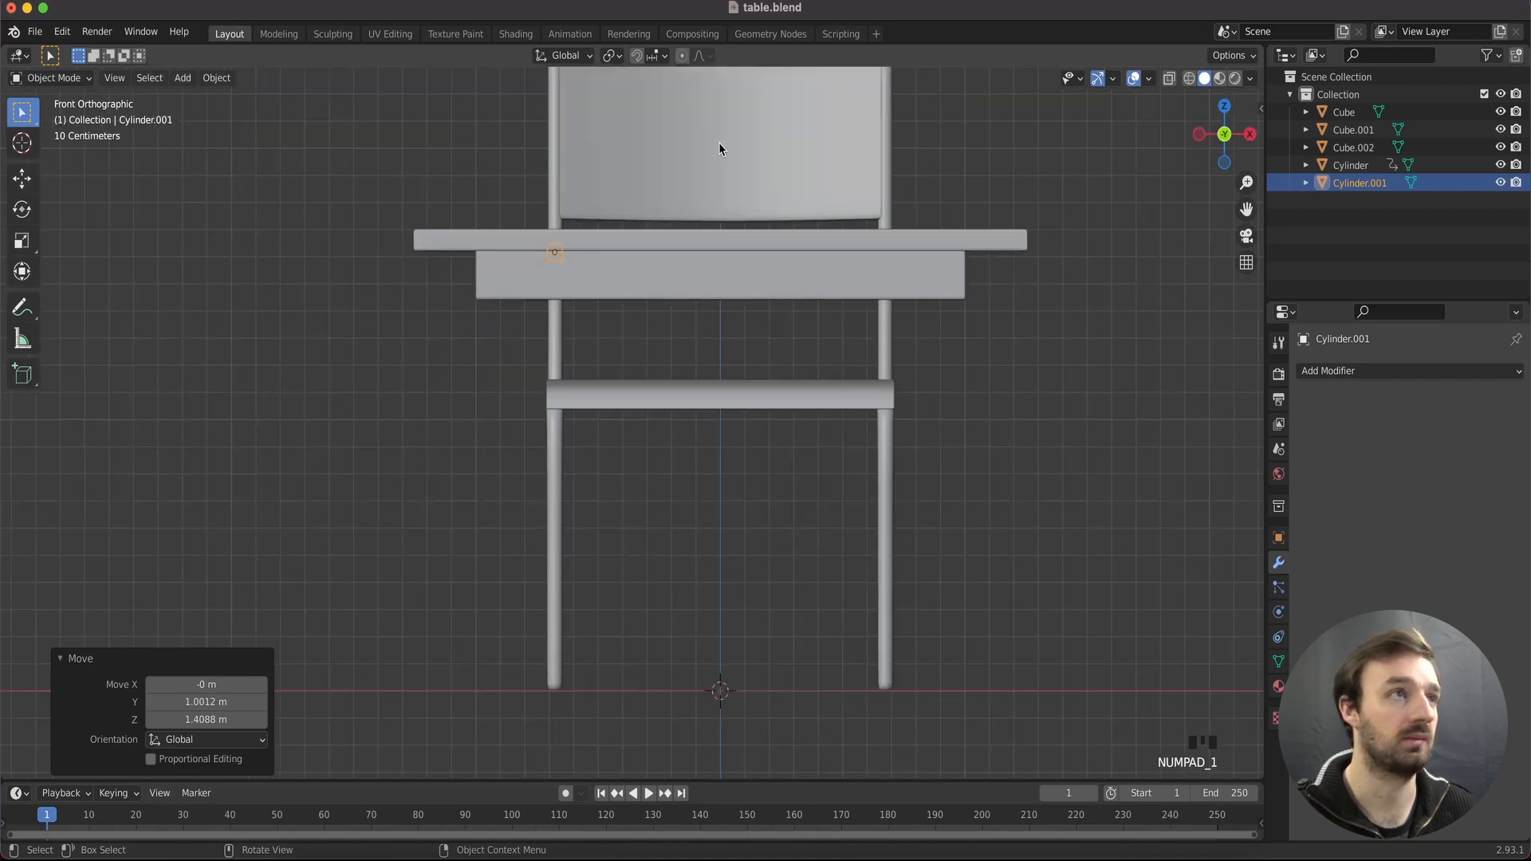
pyautogui.press('g')
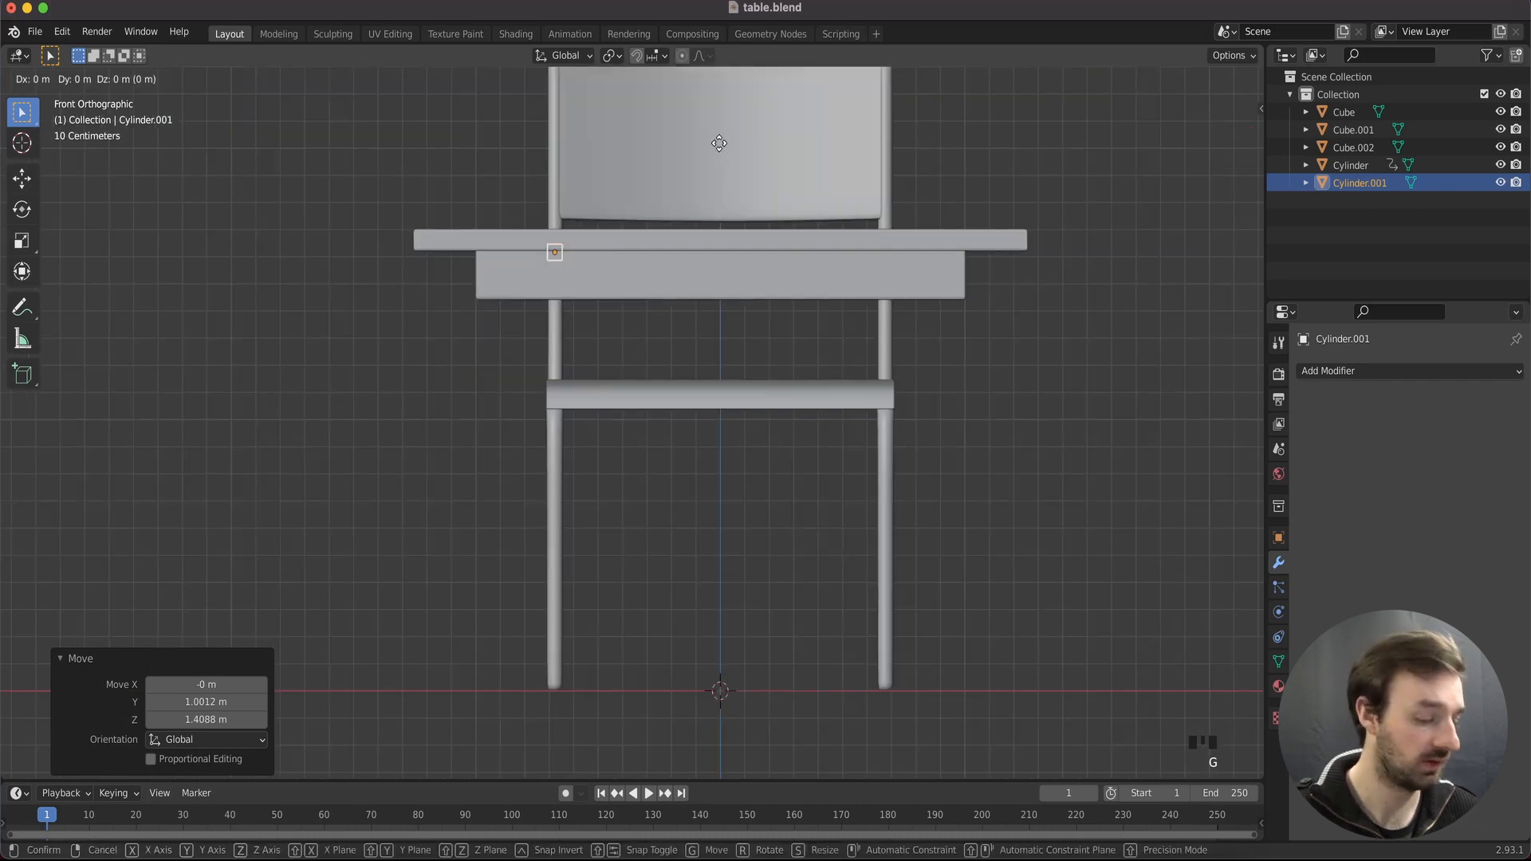
pyautogui.press('x')
pyautogui.click(614, 151)
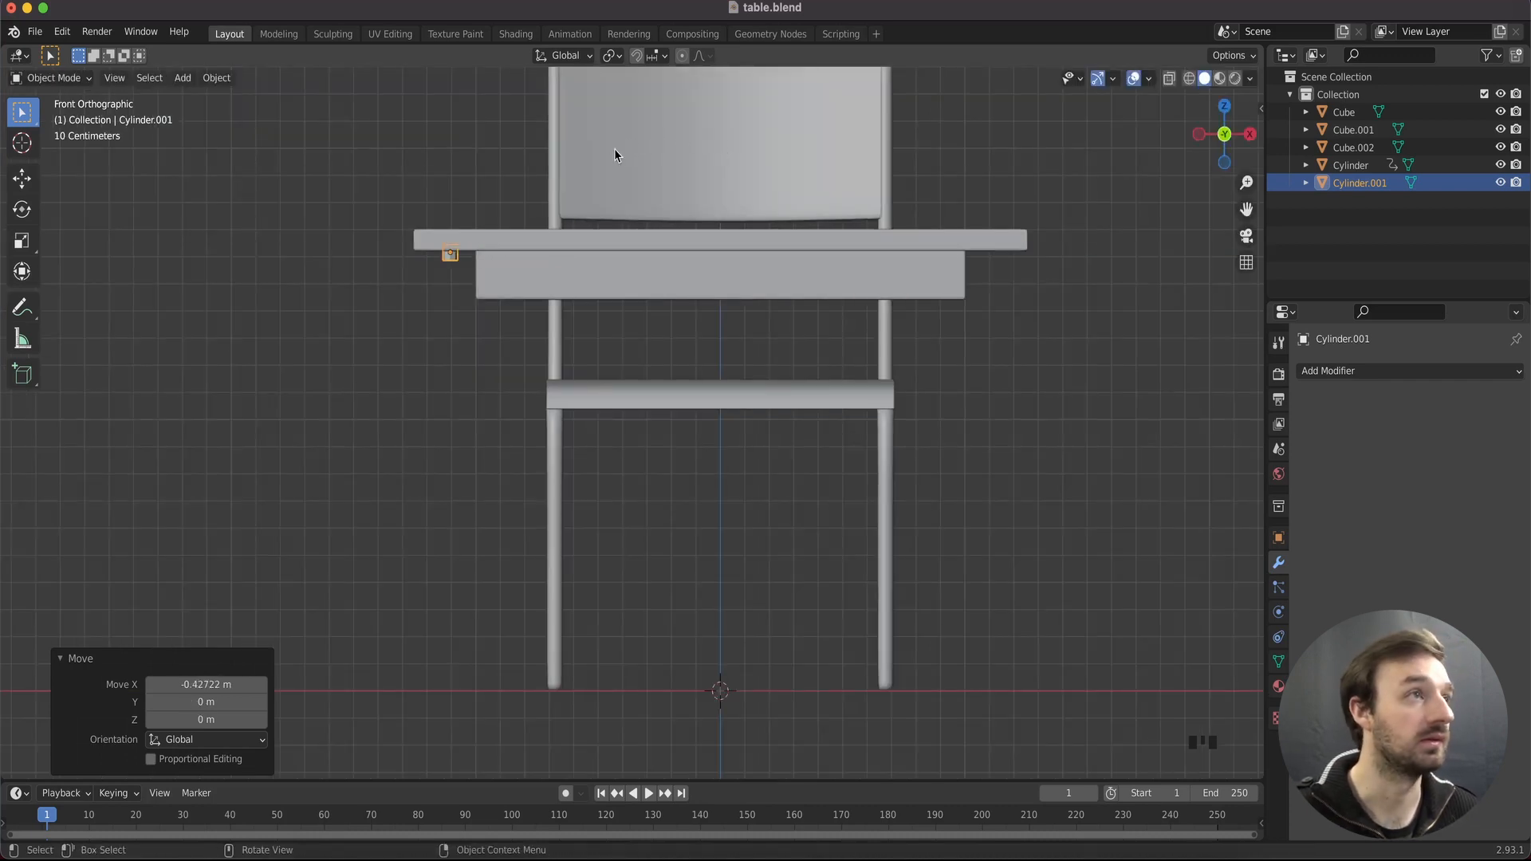
# Move the cylinder about 0.15 m along Y, away from the compartment towards the tabletop edge nearest the chair
pyautogui.press('KP_3')
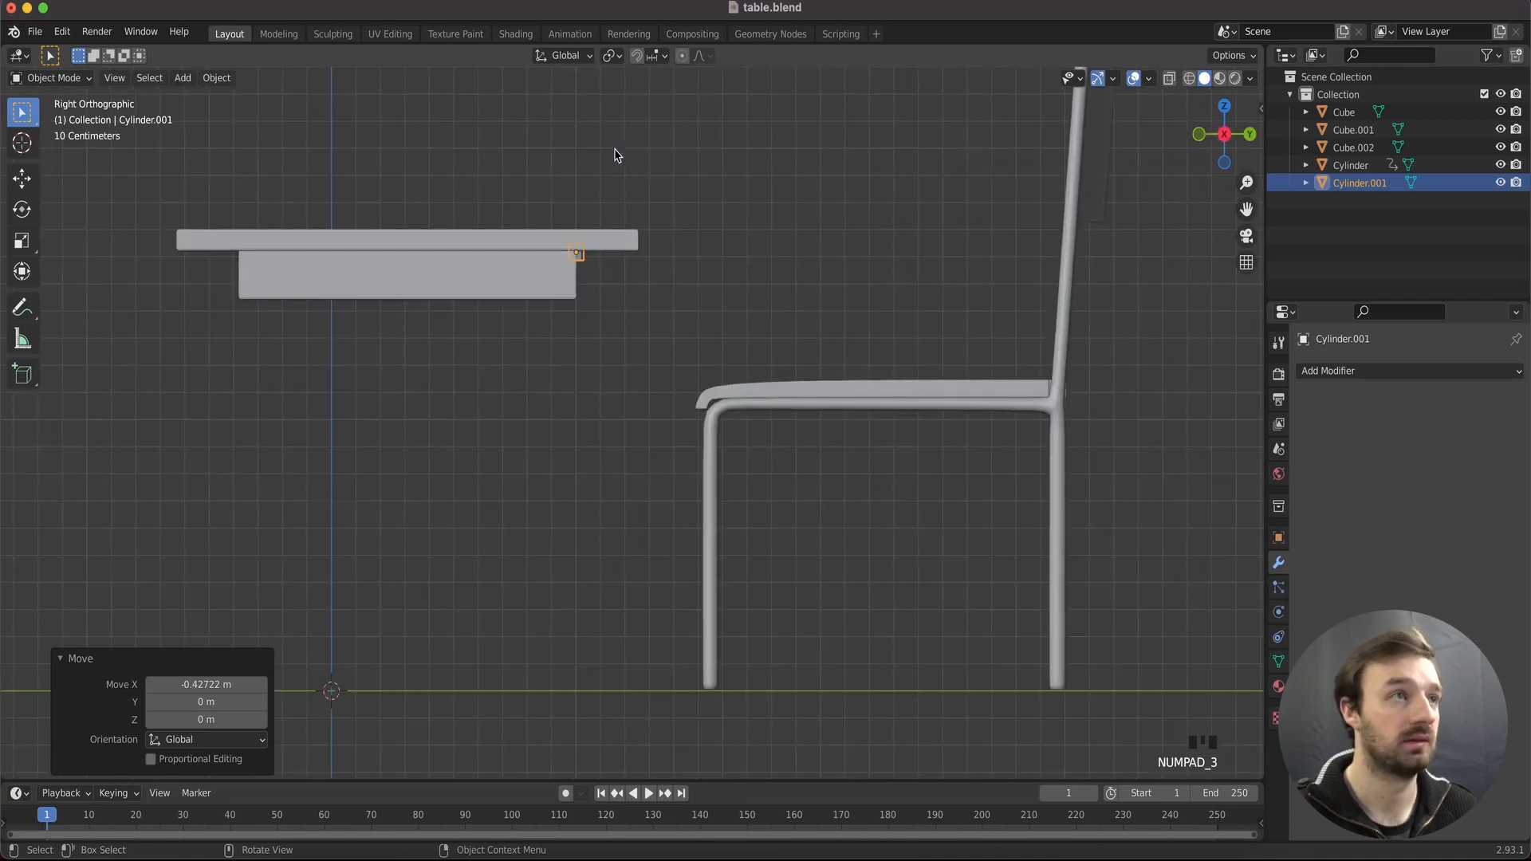
pyautogui.moveTo(615, 151); pyautogui.dragTo(614, 149, button='middle')
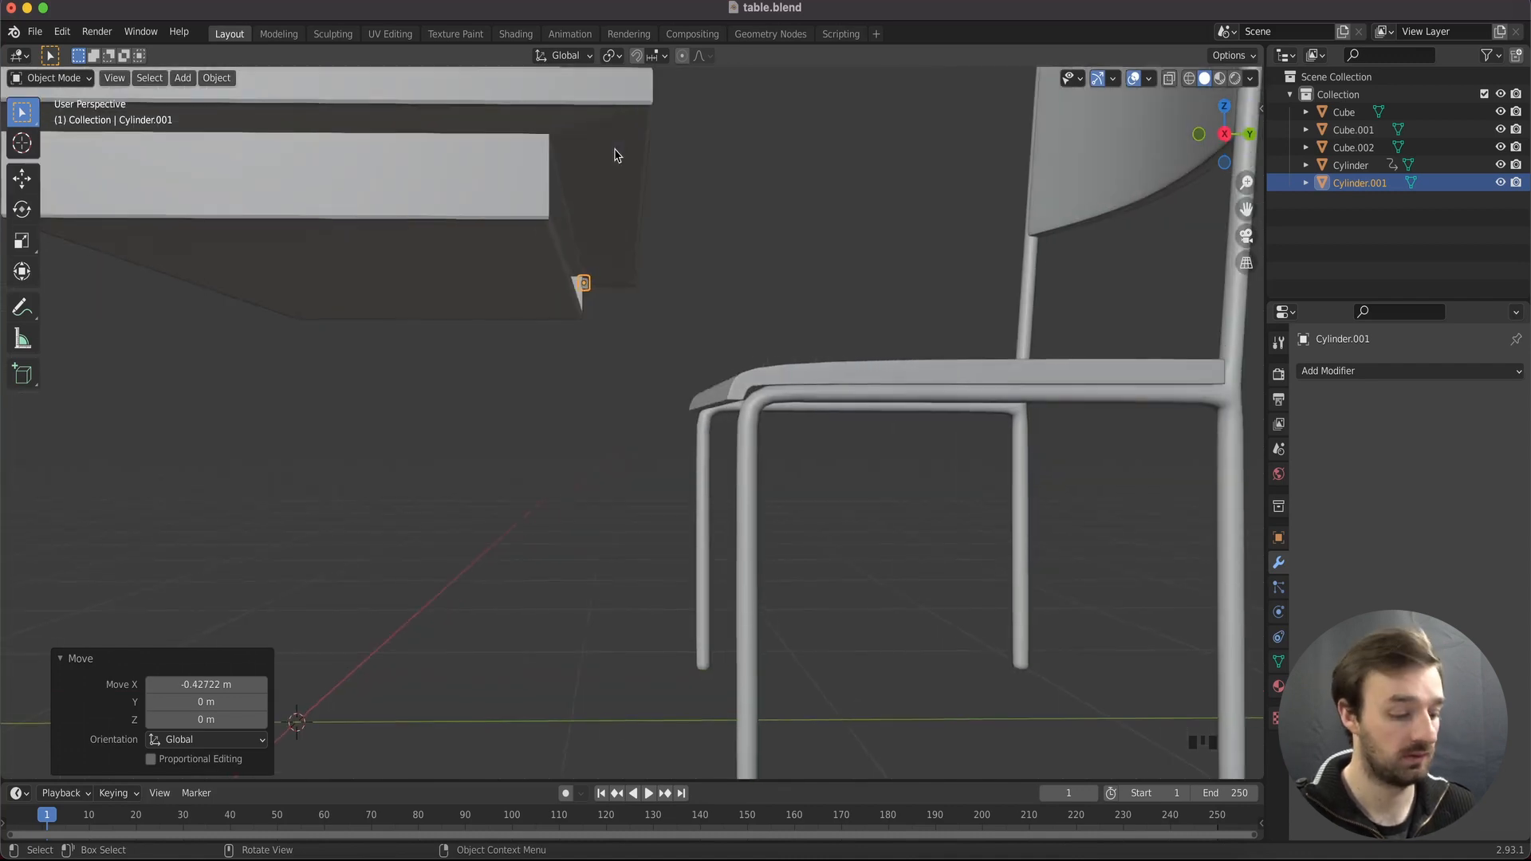
pyautogui.press('g')
pyautogui.press('y')
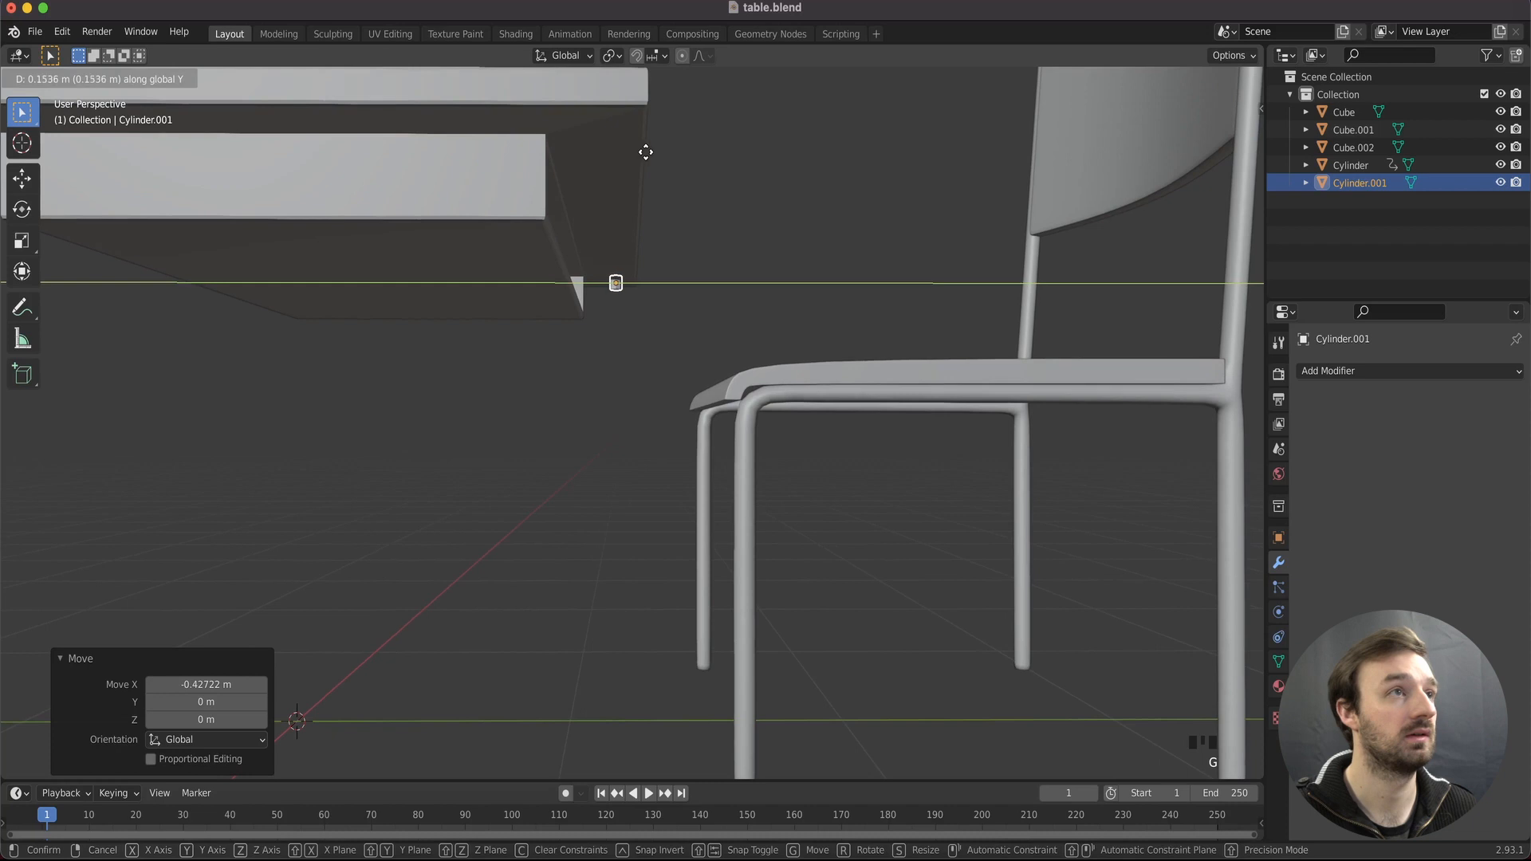
pyautogui.click(646, 151)
# In left side view, lower the cylinder about 0.15 m along Z below the tabletop
pyautogui.press('ctrl+KP_3')
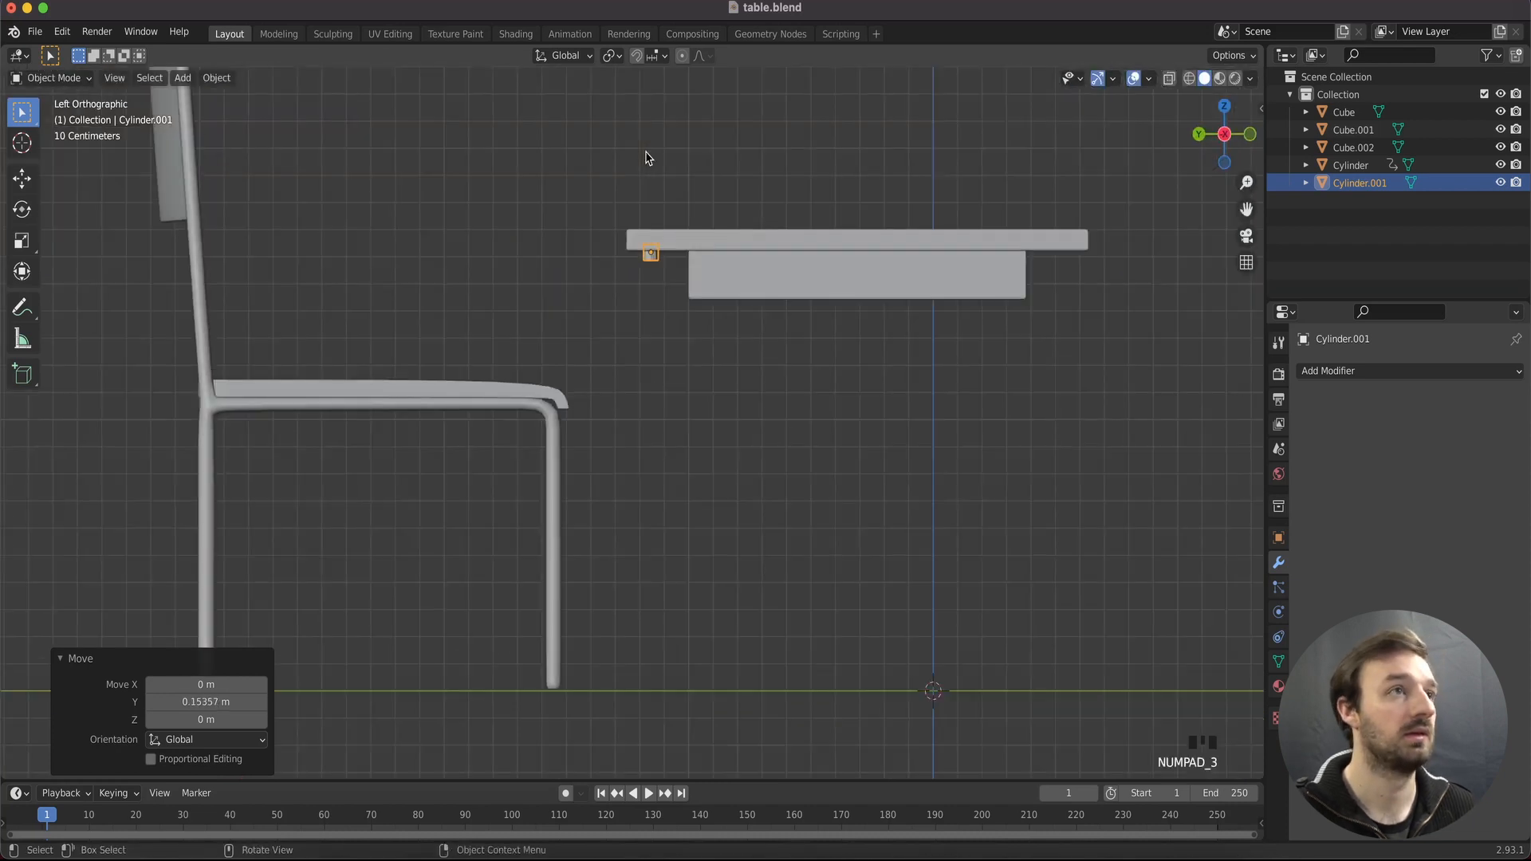
pyautogui.press('g')
pyautogui.press('z')
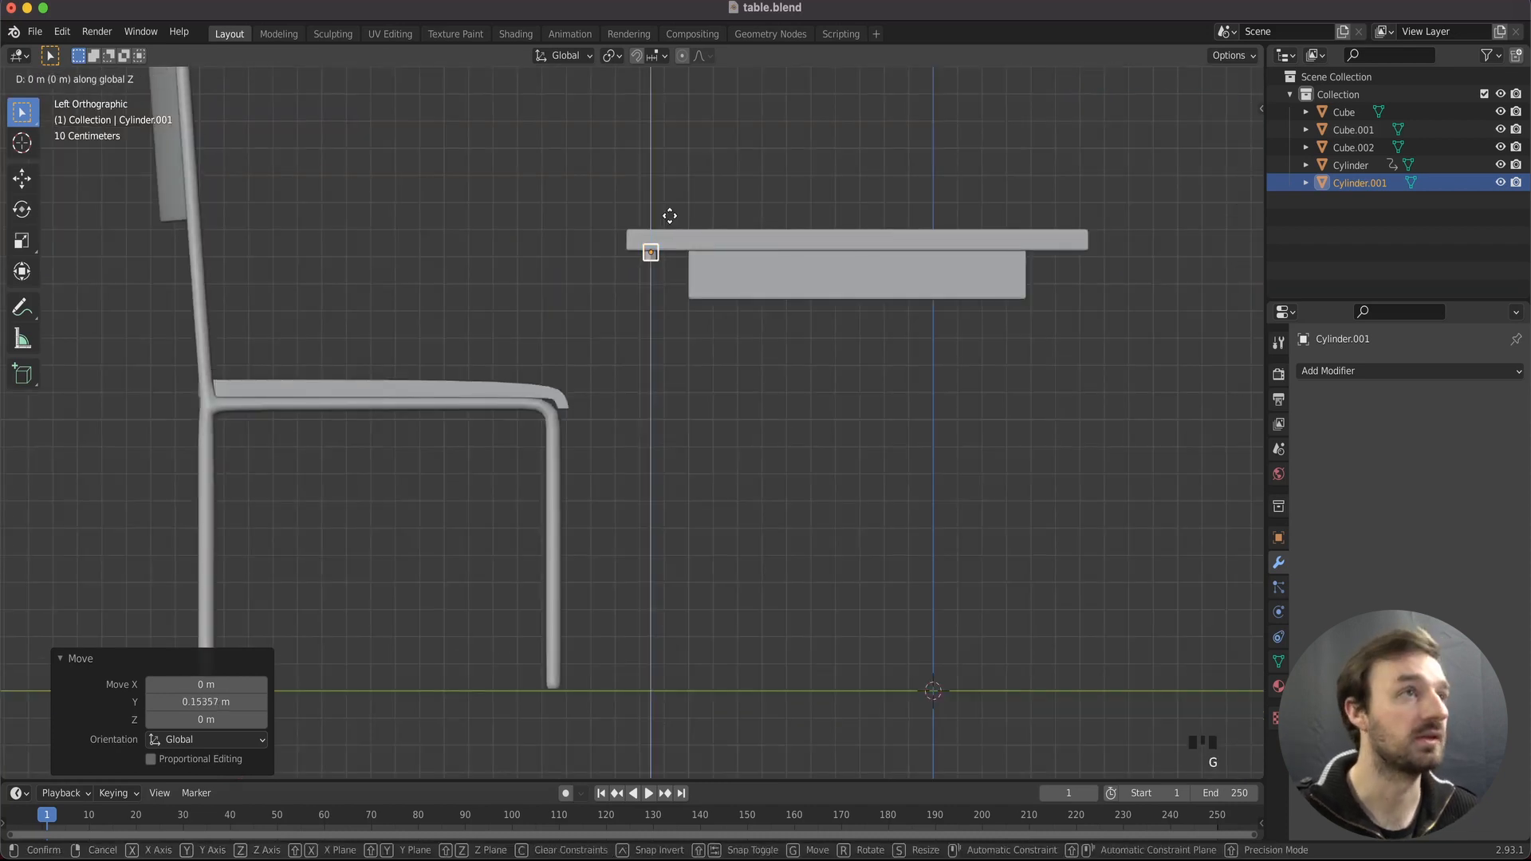
pyautogui.click(664, 256)
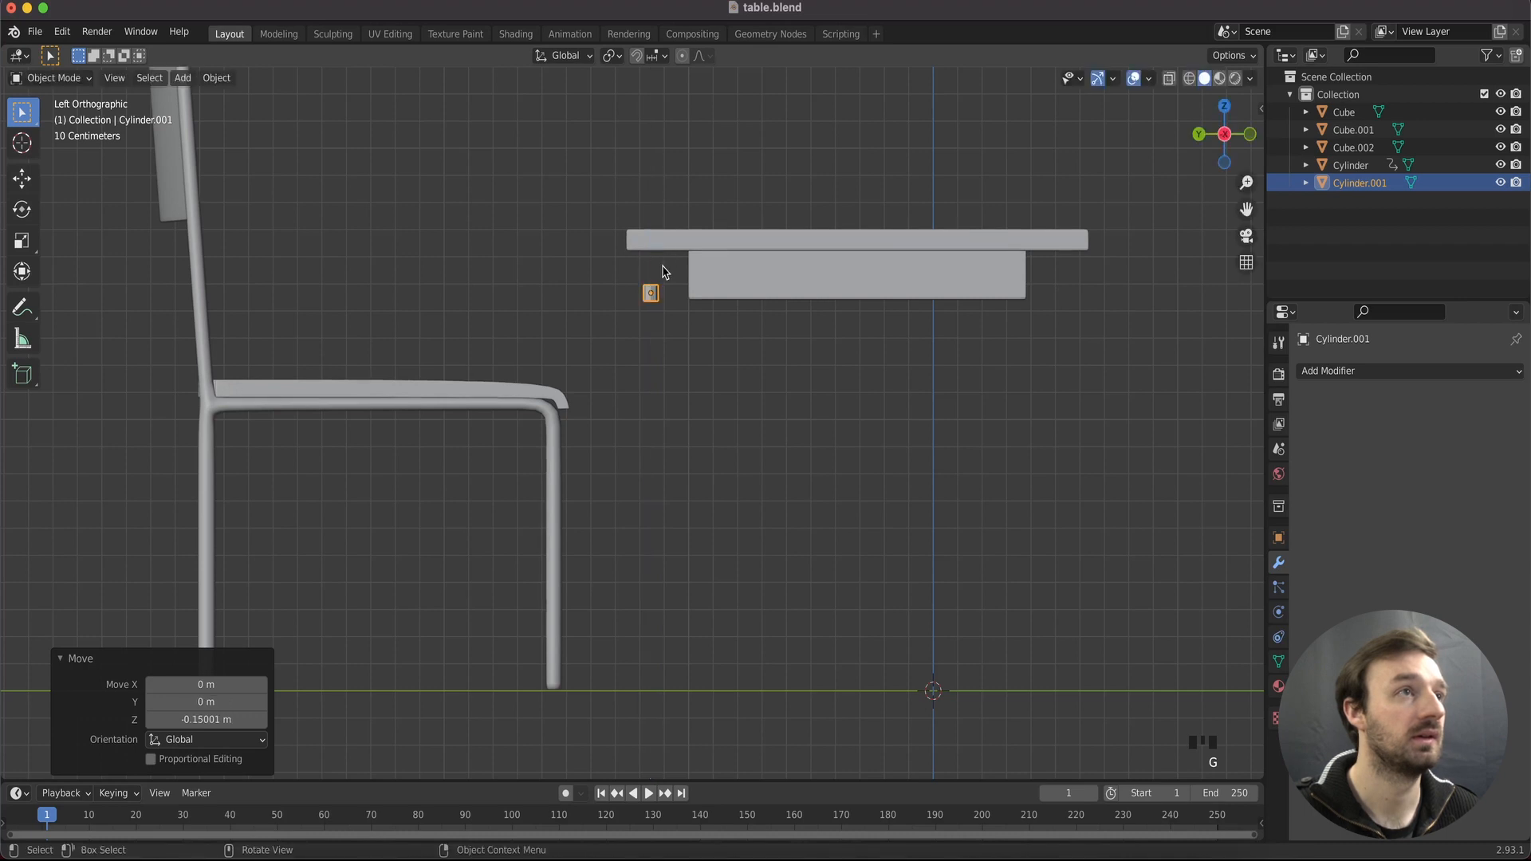
# Enter mesh editing on the small cylinder beneath the tabletop and select its top face
pyautogui.moveTo(664, 263); pyautogui.dragTo(663, 314, button='middle')
pyautogui.press('Tab')
pyautogui.click(661, 349)
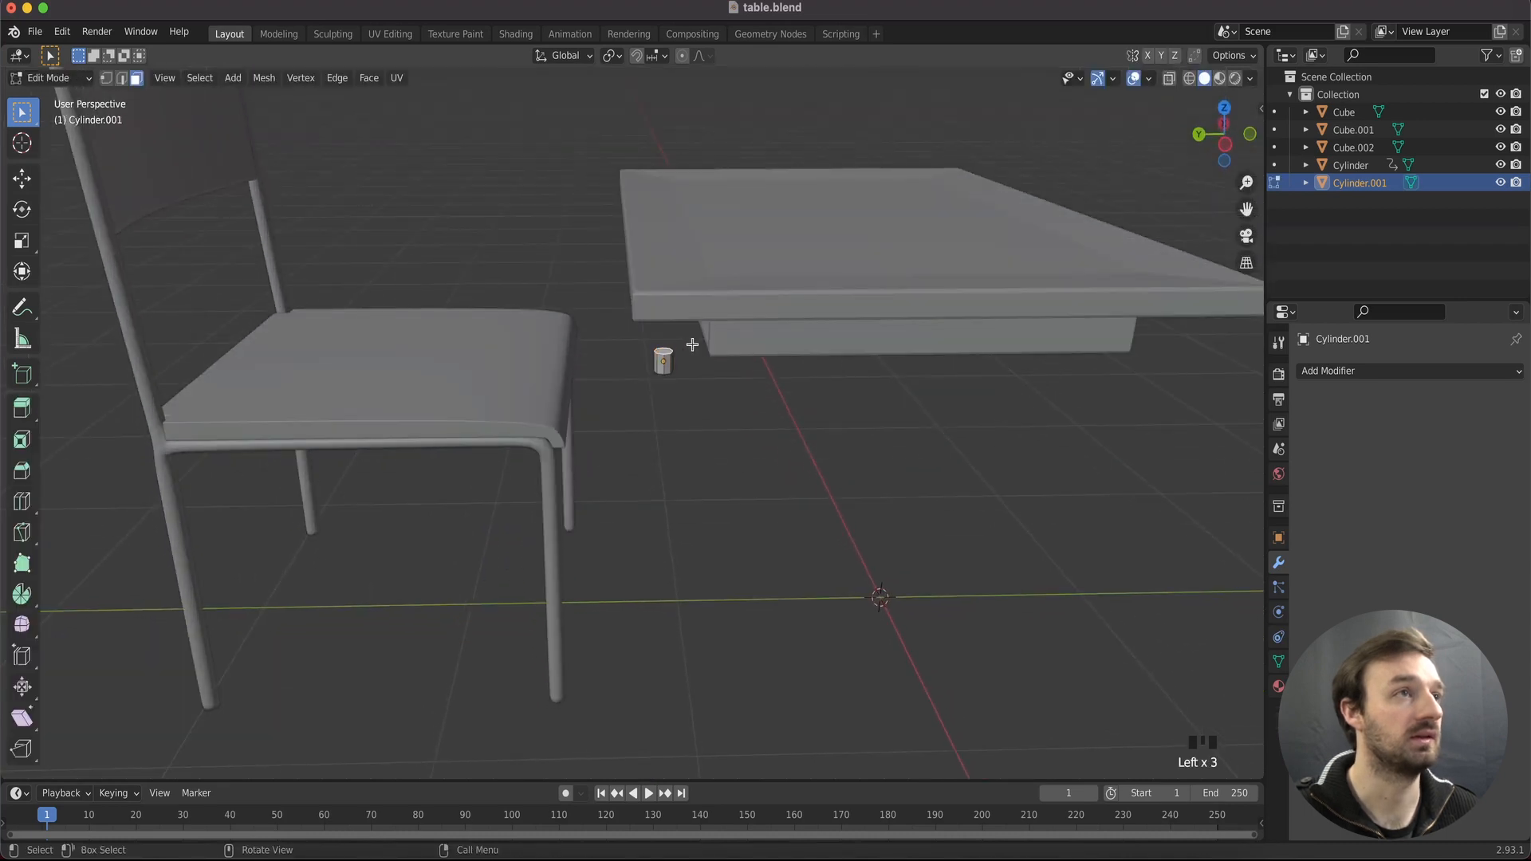
pyautogui.scroll(-5, 693, 343)
pyautogui.keyDown('super'); pyautogui.scroll(5, 677, 322); pyautogui.keyUp('super')
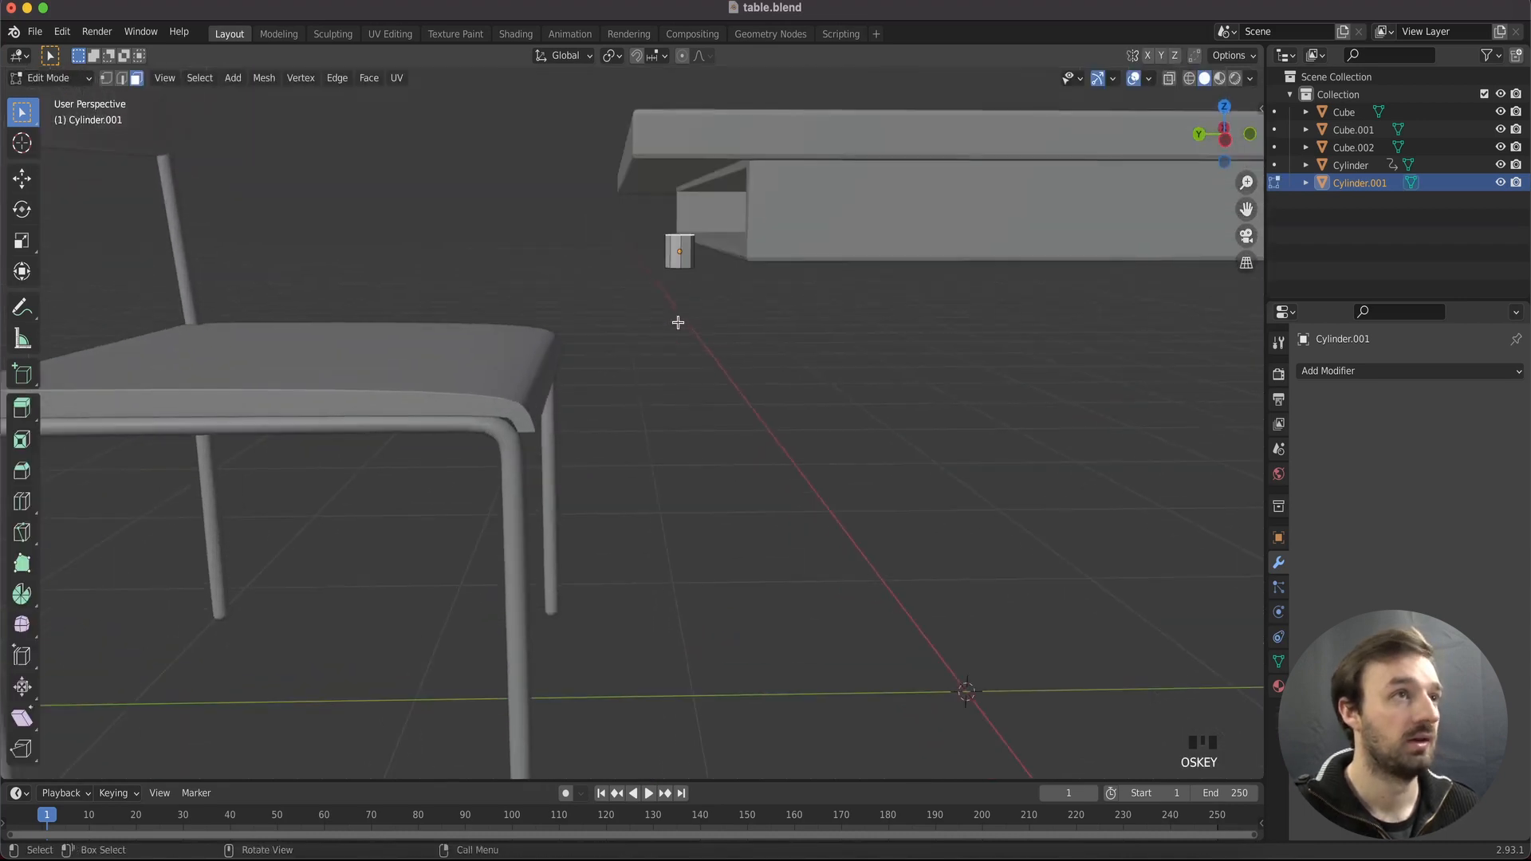
pyautogui.press('e')
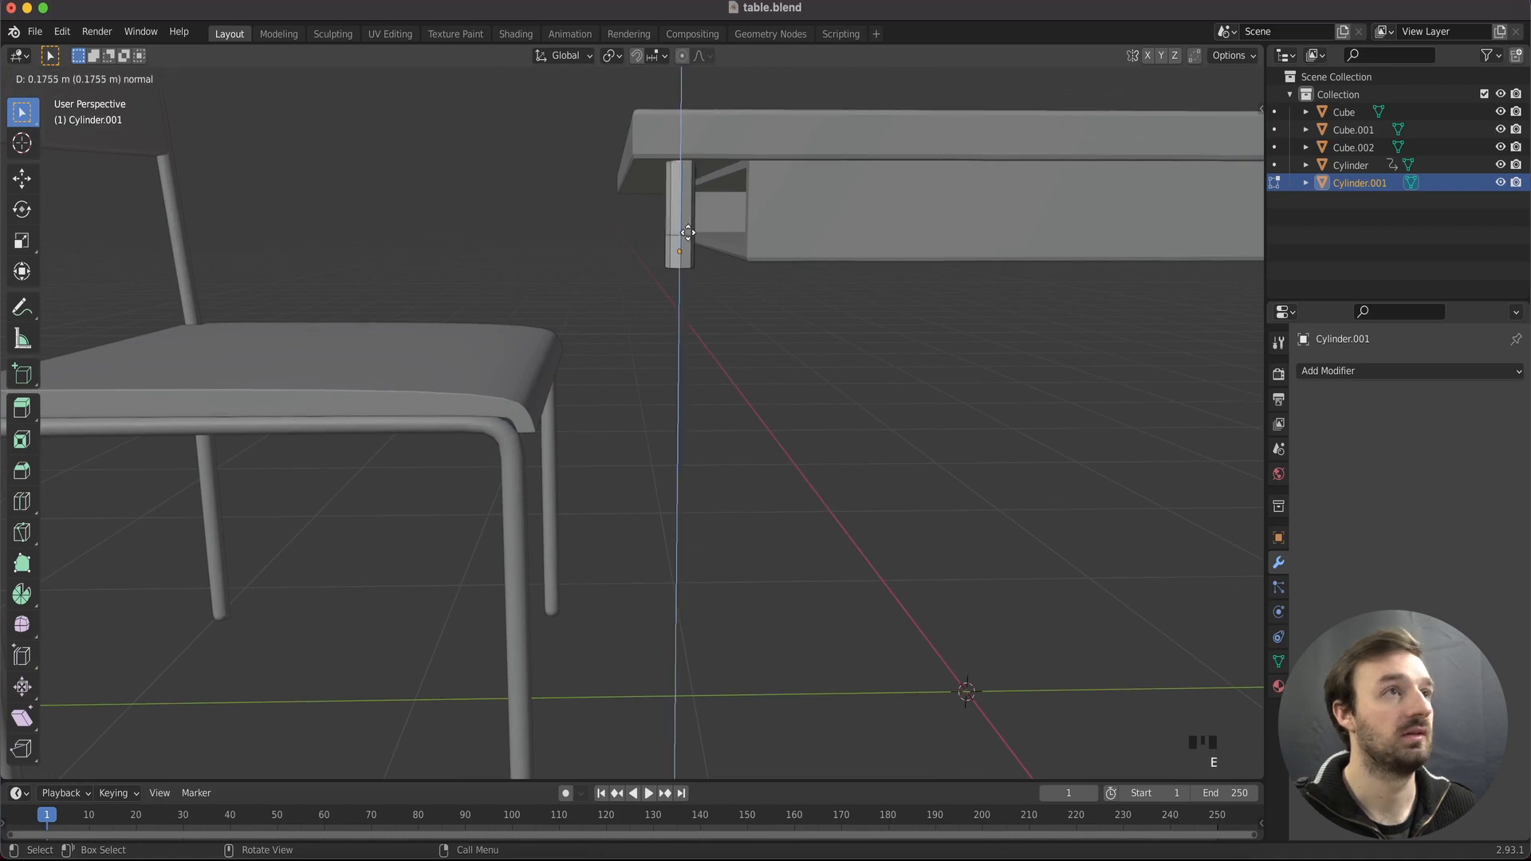
pyautogui.click(675, 279)
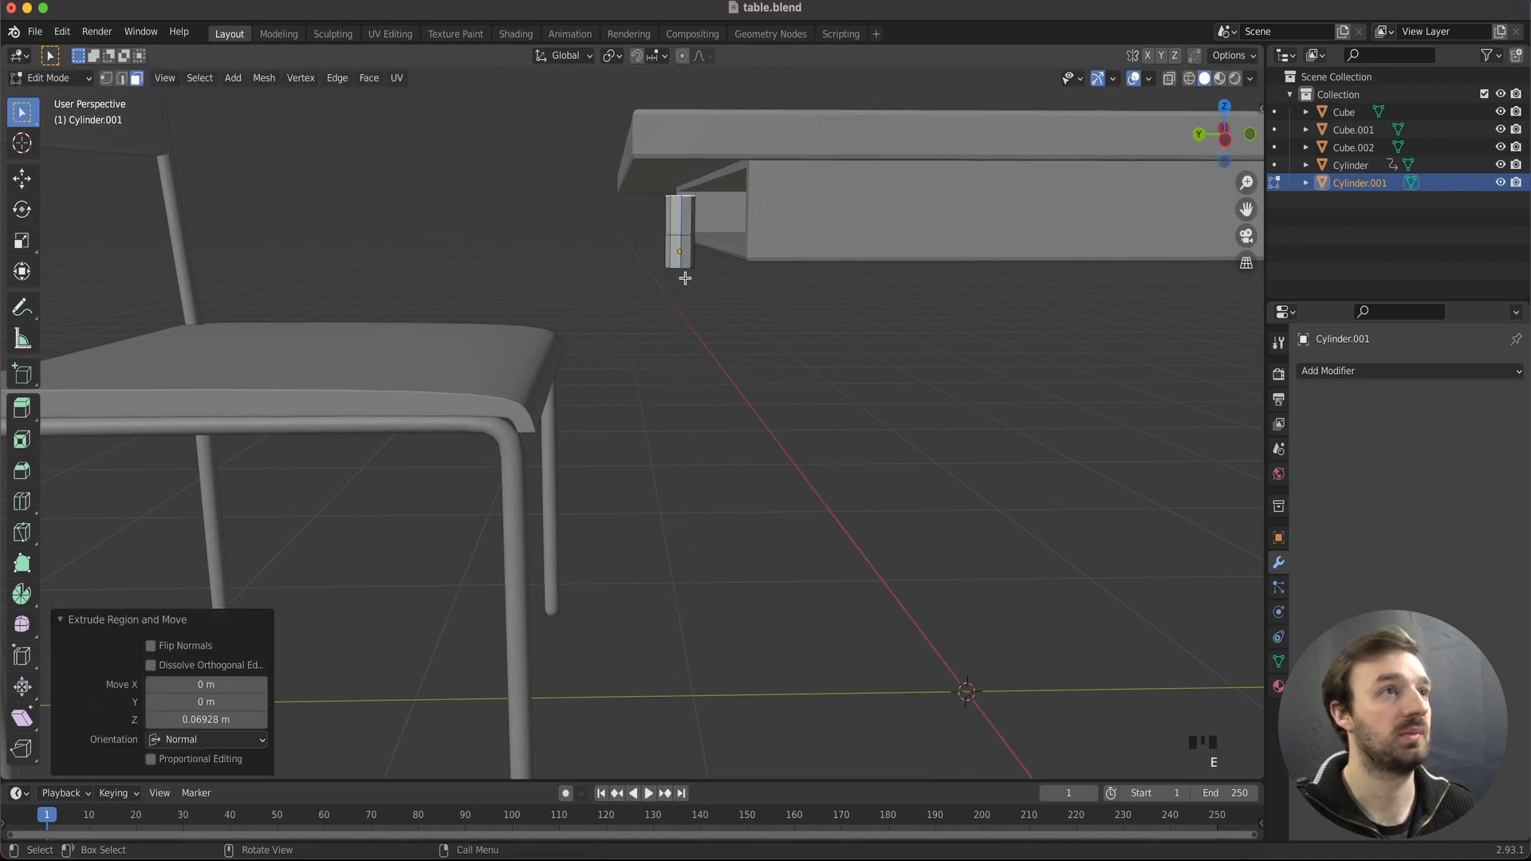
pyautogui.press('super+z')
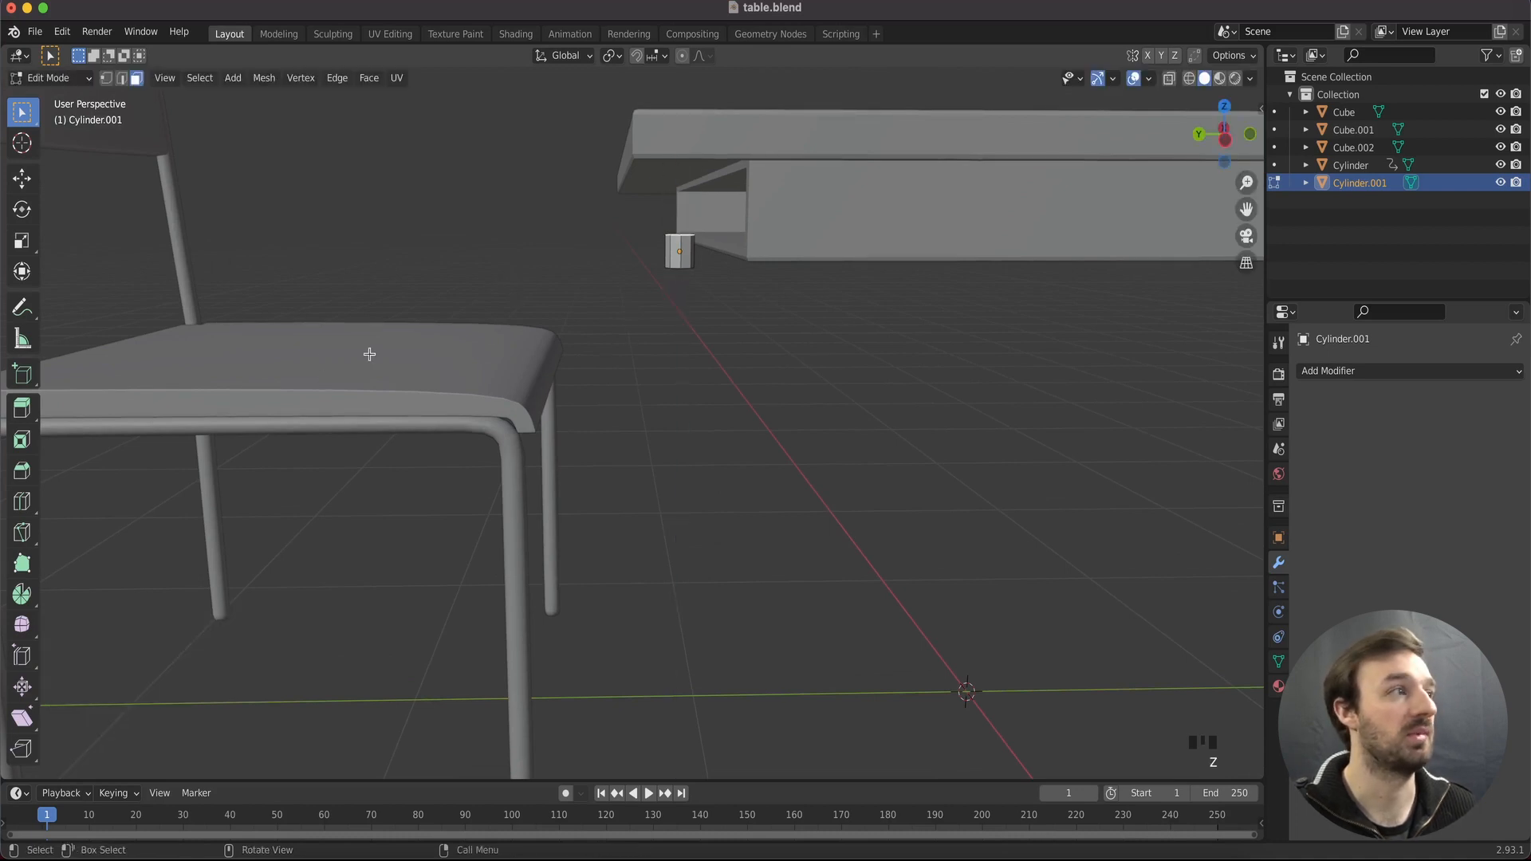
# Using Extrude to Cursor, bend the tube from the cylinder's top face into a short horizontal stub under the tabletop, working in left side view
pyautogui.click(32, 413)
pyautogui.click(113, 550)
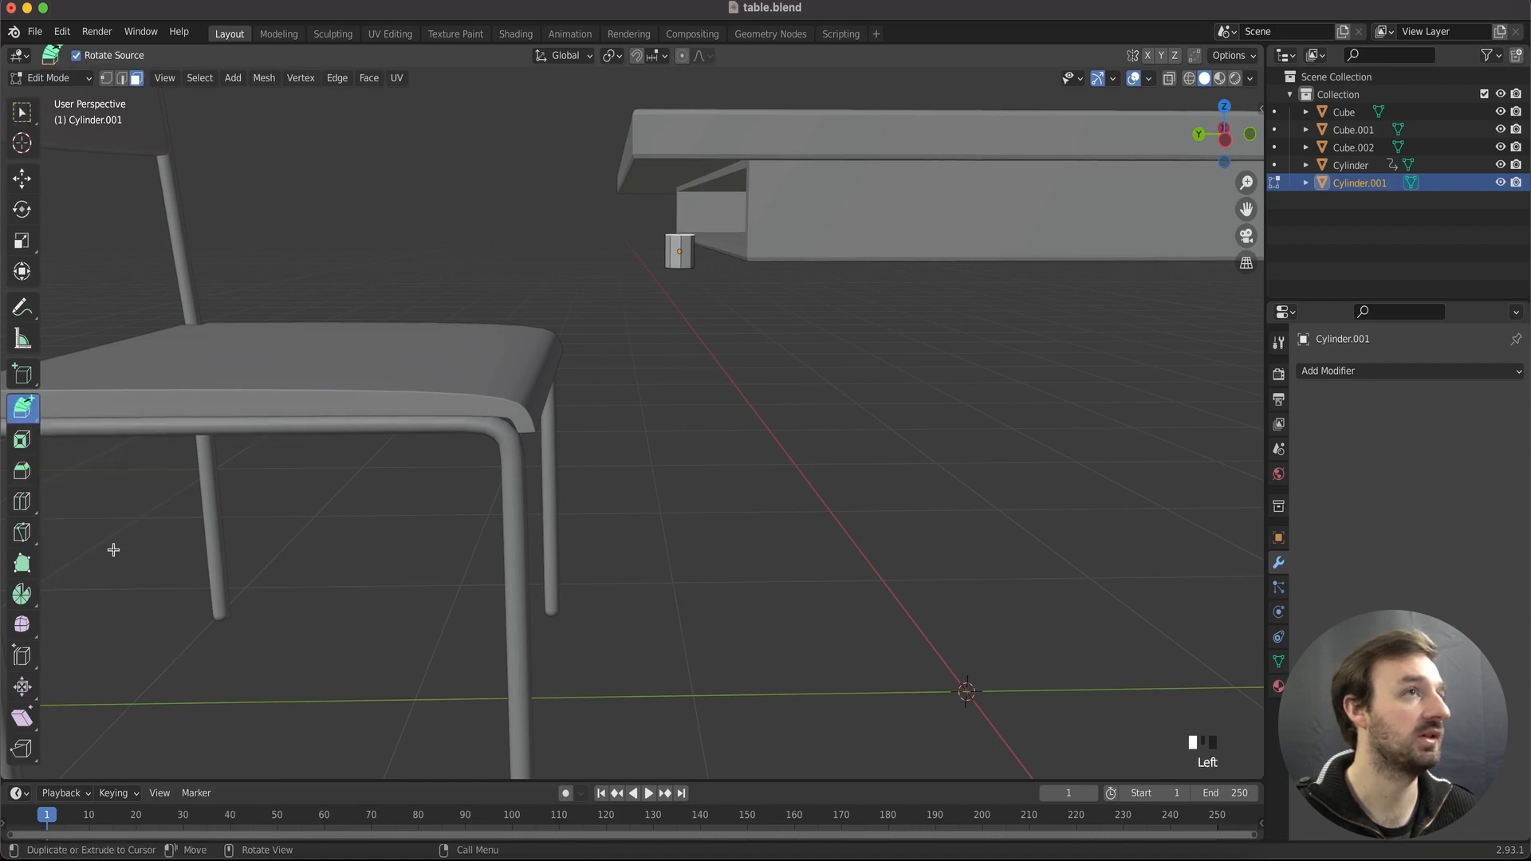
pyautogui.click(692, 201)
pyautogui.click(717, 193)
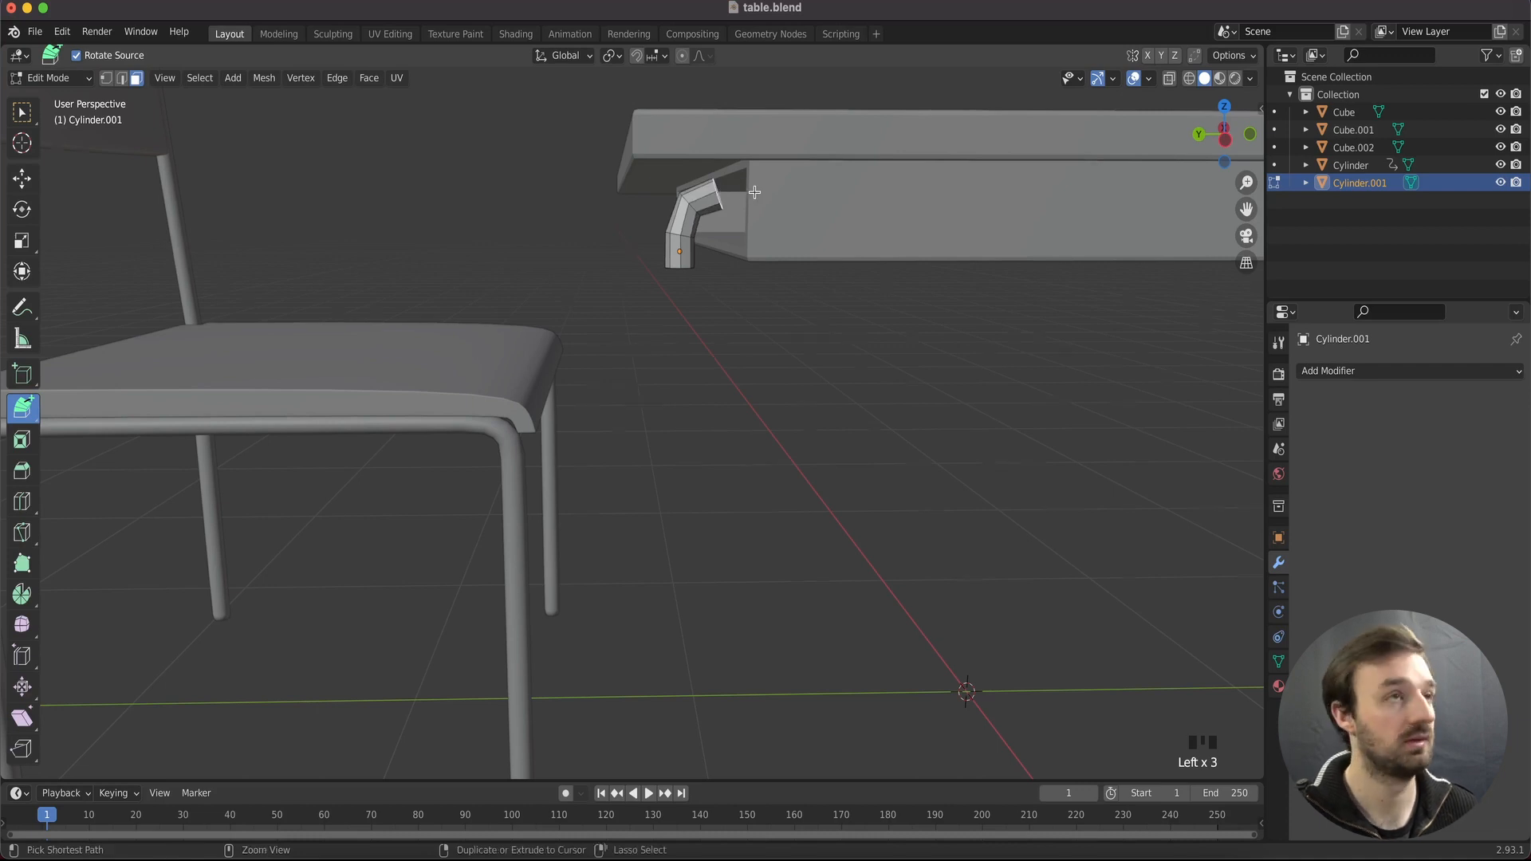
pyautogui.press('KP_3')
pyautogui.click(723, 205)
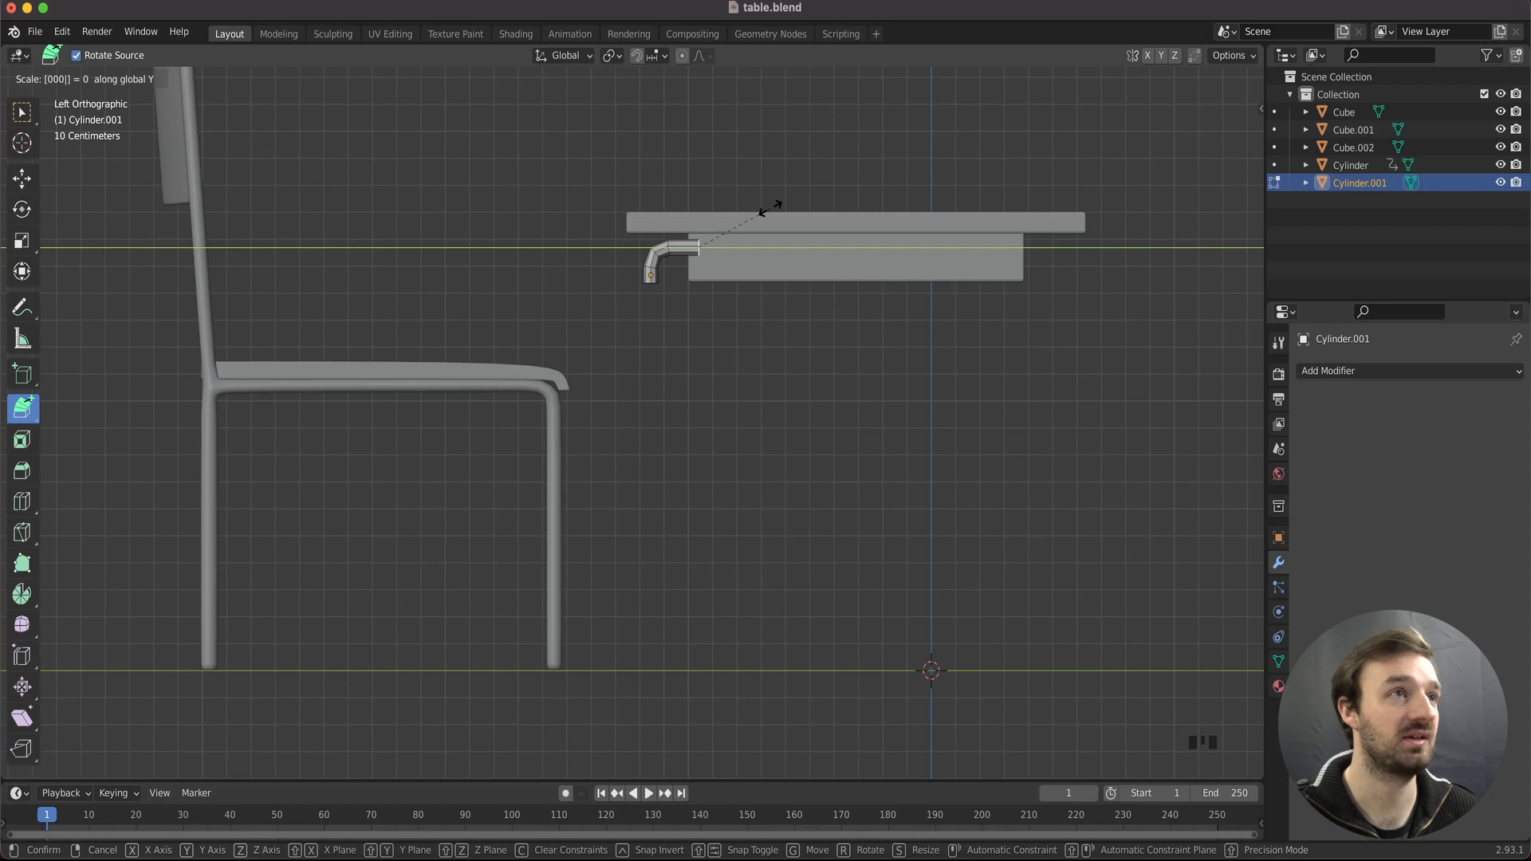
# Flatten the stub's end face to scale 0 along global Y and extrude it about 1.38 m horizontally beneath the tabletop
pyautogui.click(771, 206)
pyautogui.press('e')
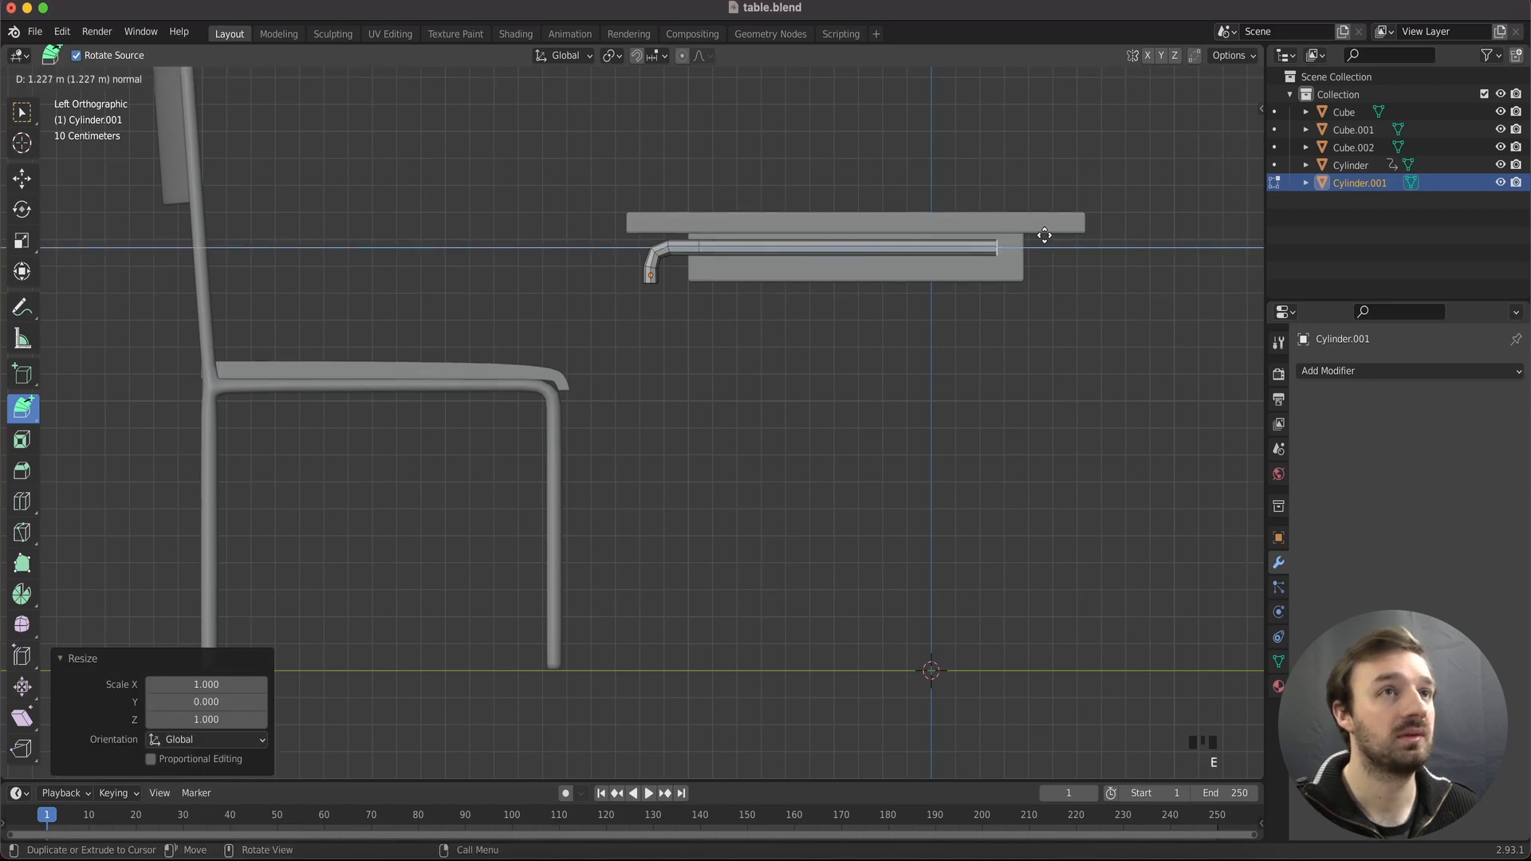
pyautogui.click(1064, 234)
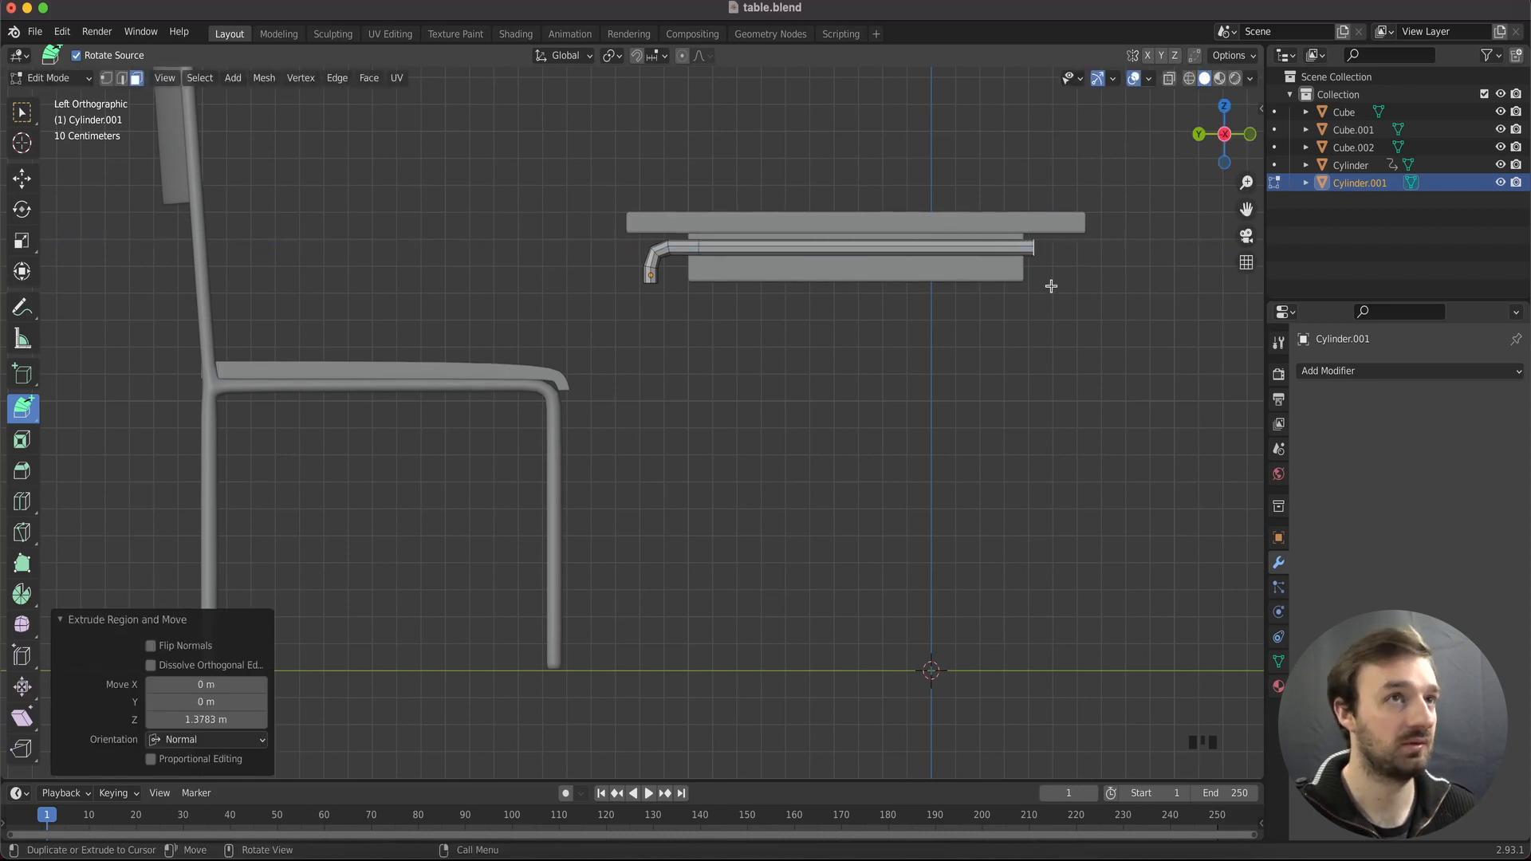
# Bend the tube's far end downward with Extrude to Cursor and flatten its end face to scale 0 along Z
pyautogui.moveTo(1063, 271); pyautogui.dragTo(1056, 251)
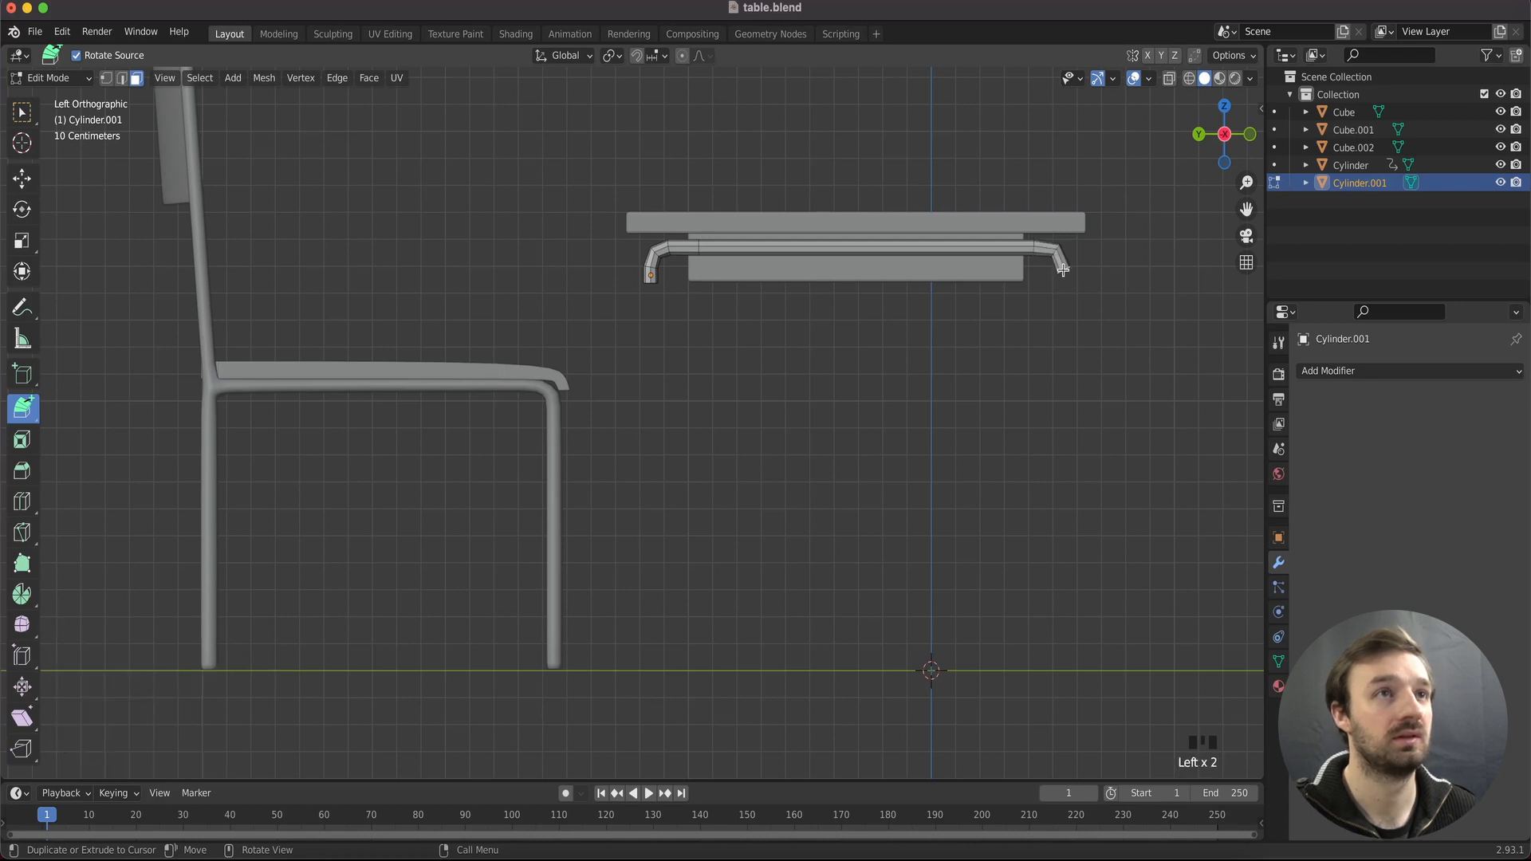
pyautogui.press('s')
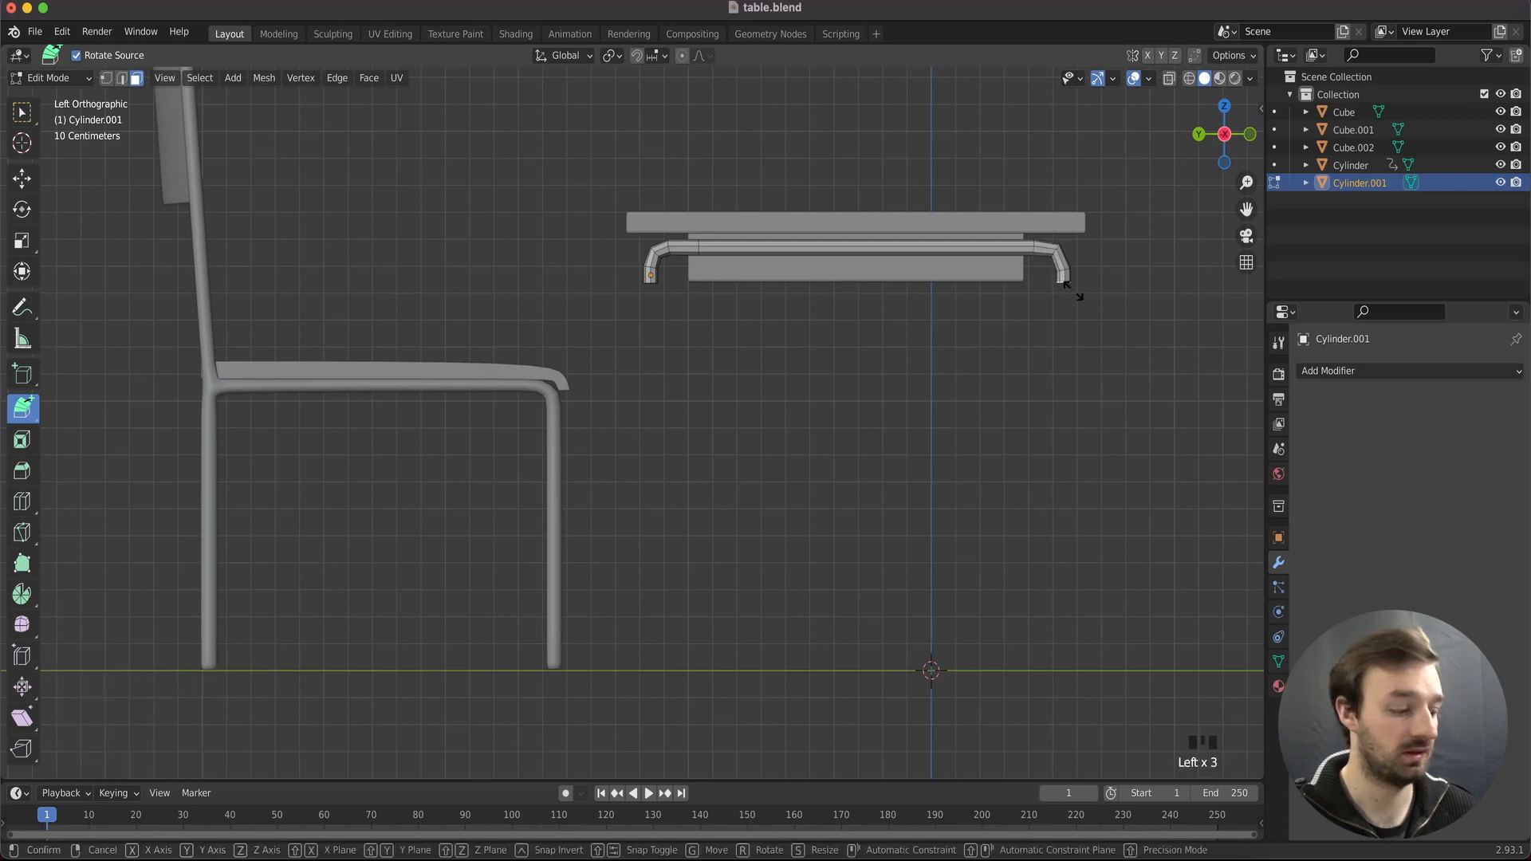
pyautogui.press('z')
pyautogui.press('Return')
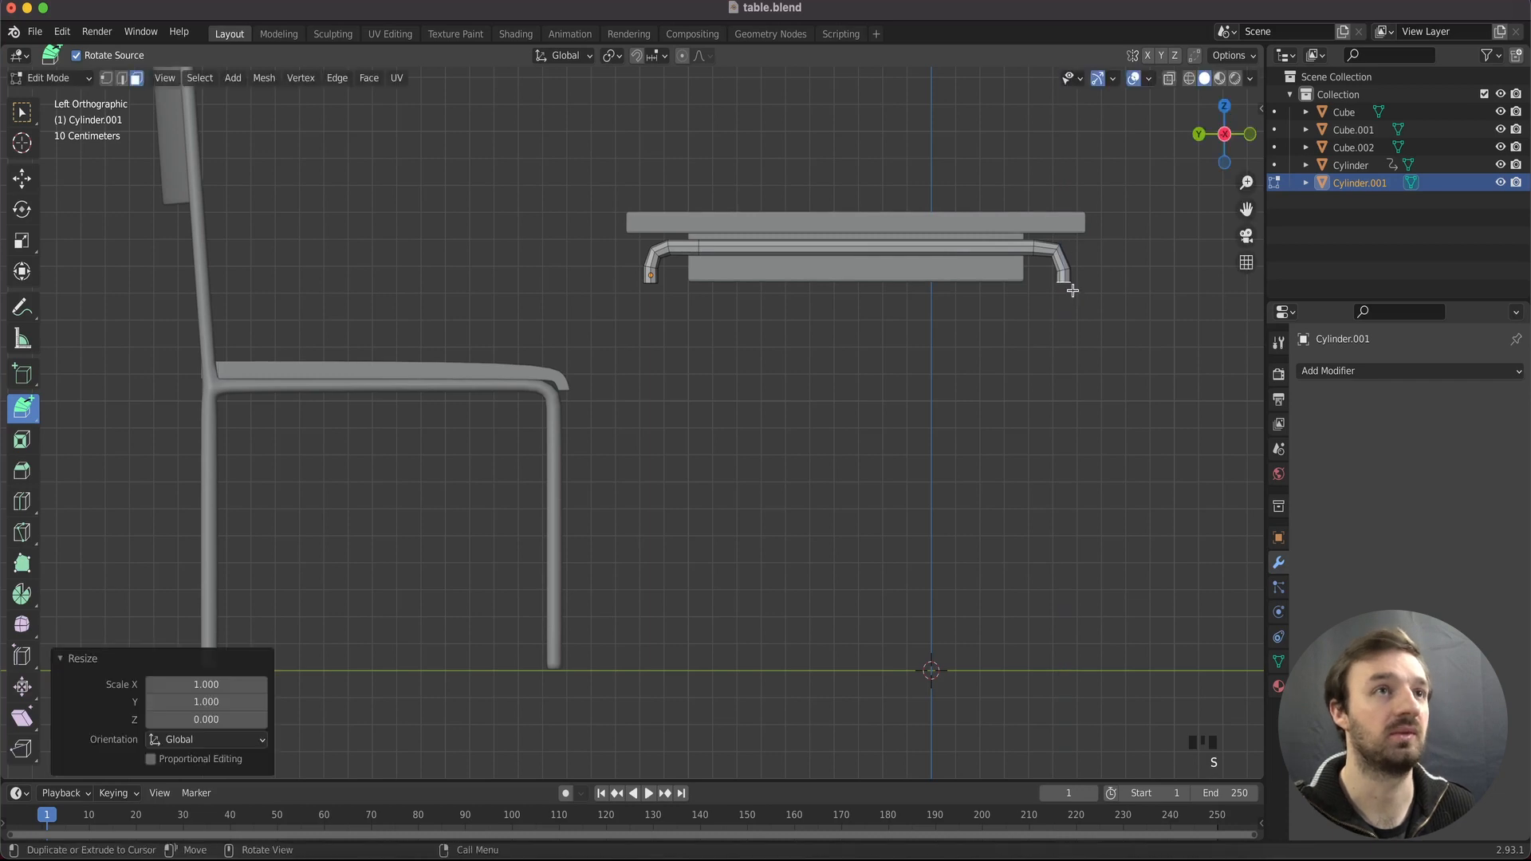
# In wireframe shading, select the bottom vertices of both tube ends and level them by scaling to 0 along Z
pyautogui.press('w')
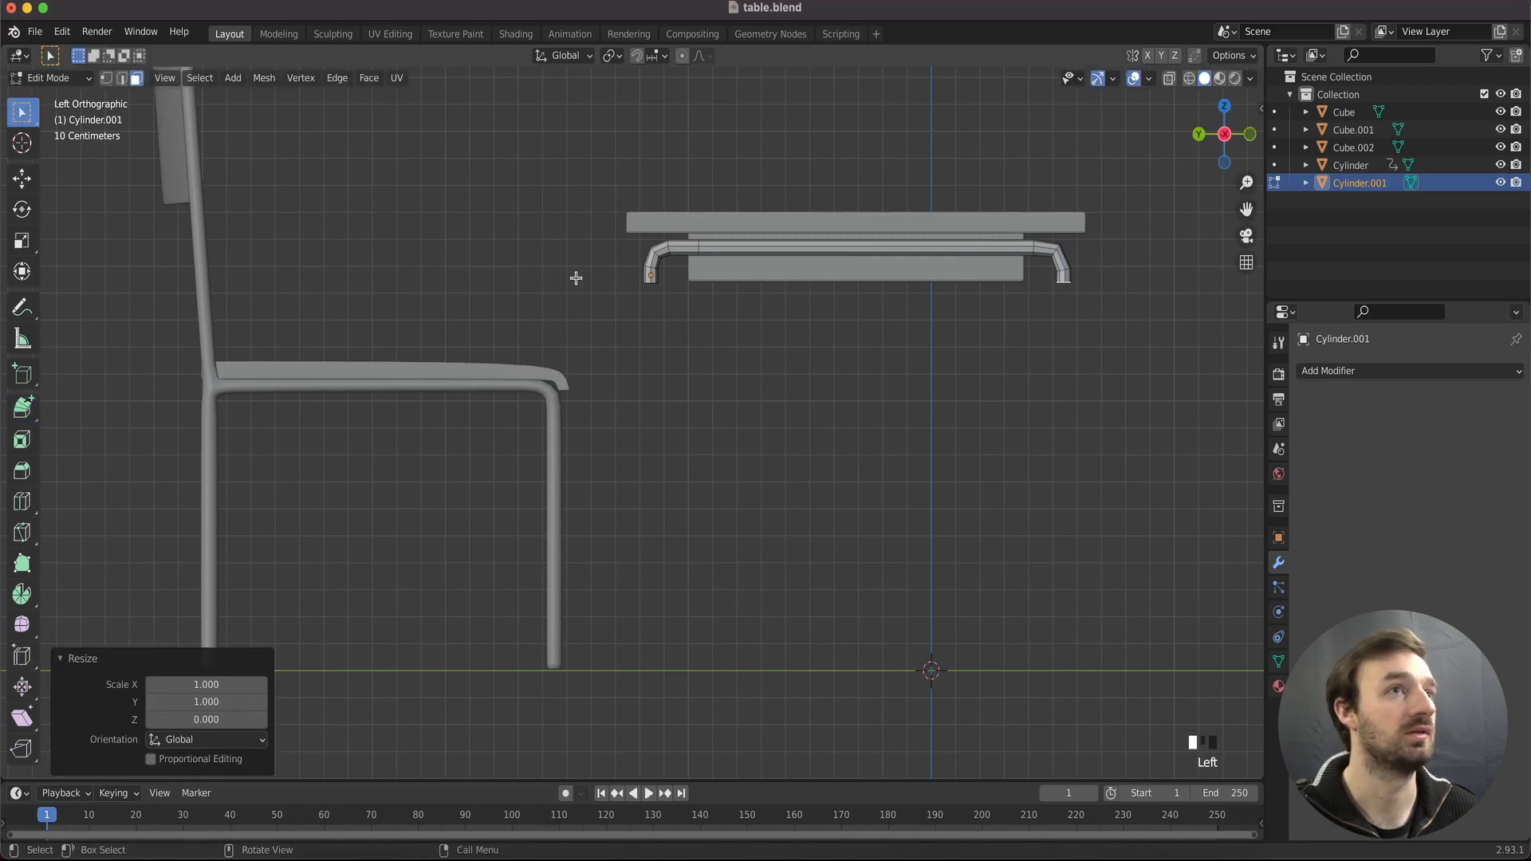
pyautogui.moveTo(667, 298); pyautogui.dragTo(591, 276)
pyautogui.press('z')
pyautogui.click(424, 283)
pyautogui.press('1')
pyautogui.press('b')
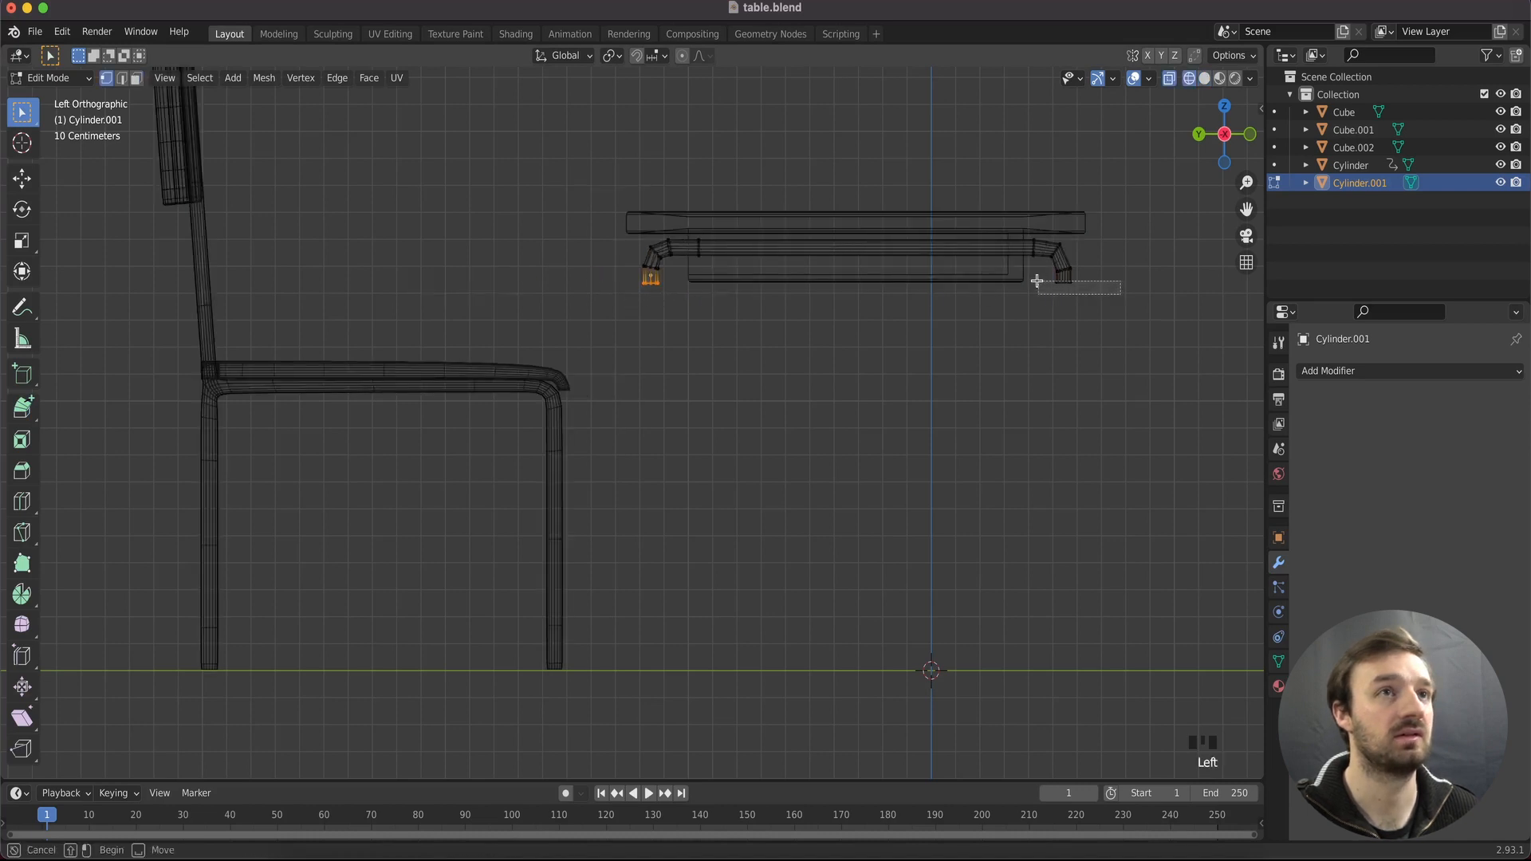
pyautogui.moveTo(1036, 280); pyautogui.dragTo(1120, 293)
pyautogui.write('sz')
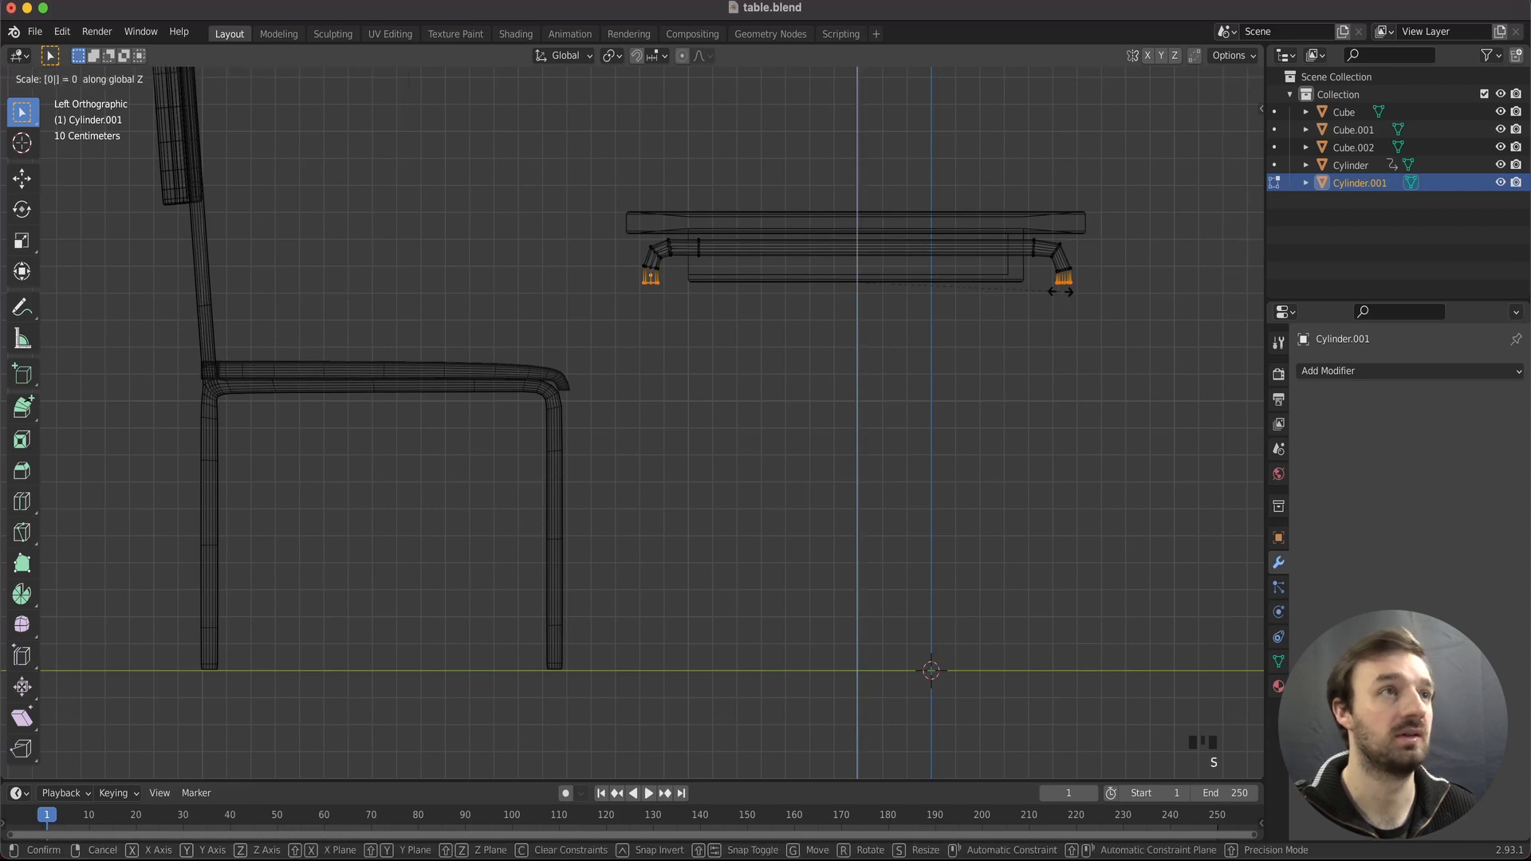
pyautogui.write('0')
pyautogui.press('Return')
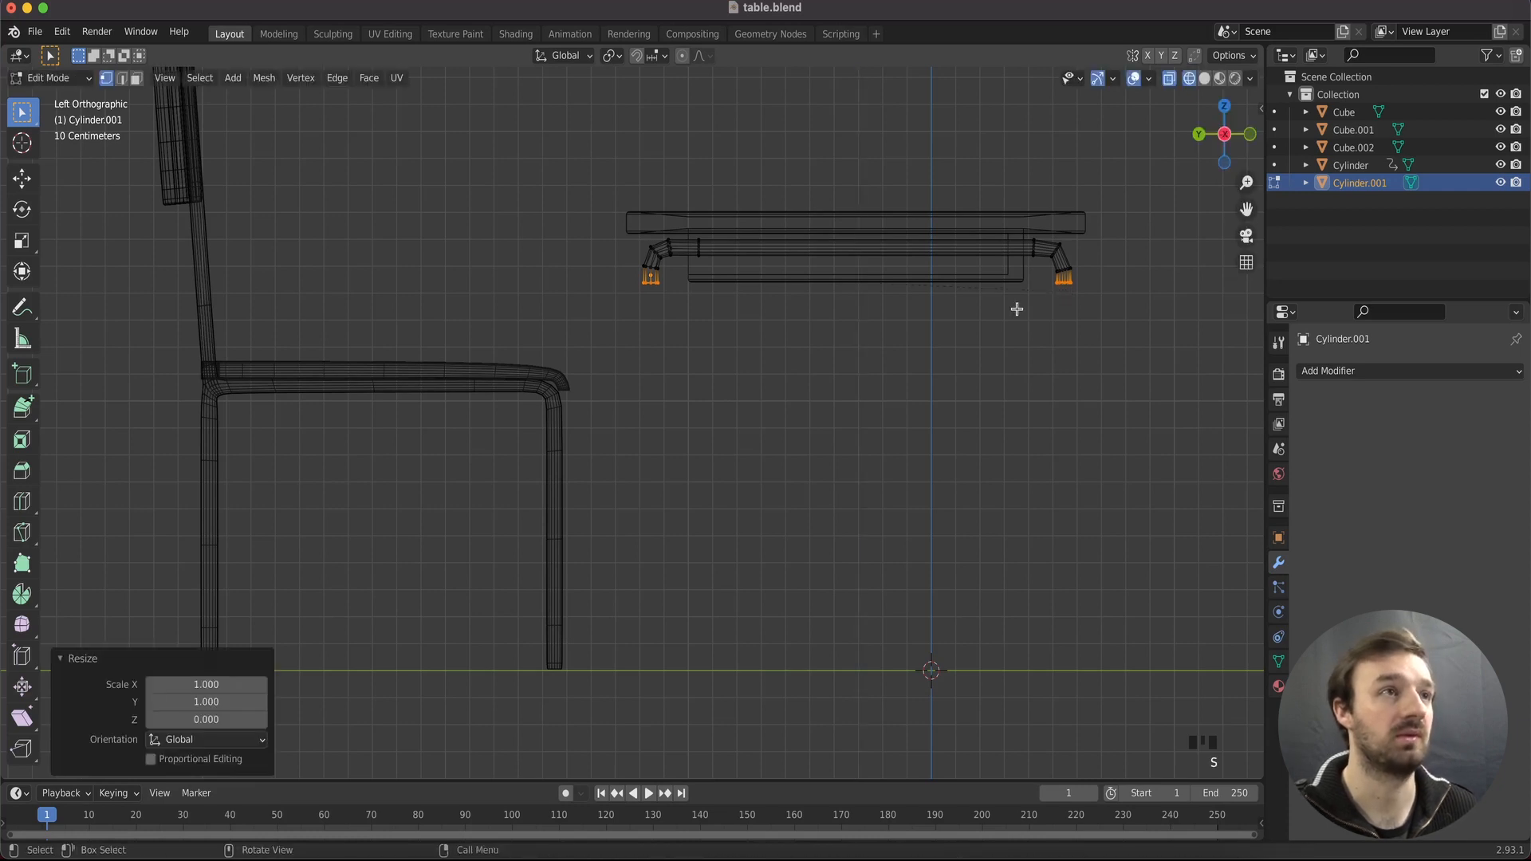
# Extrude both tube ends about 1.43 m straight down to the ground line to form the legs, and return to object mode
pyautogui.press('e')
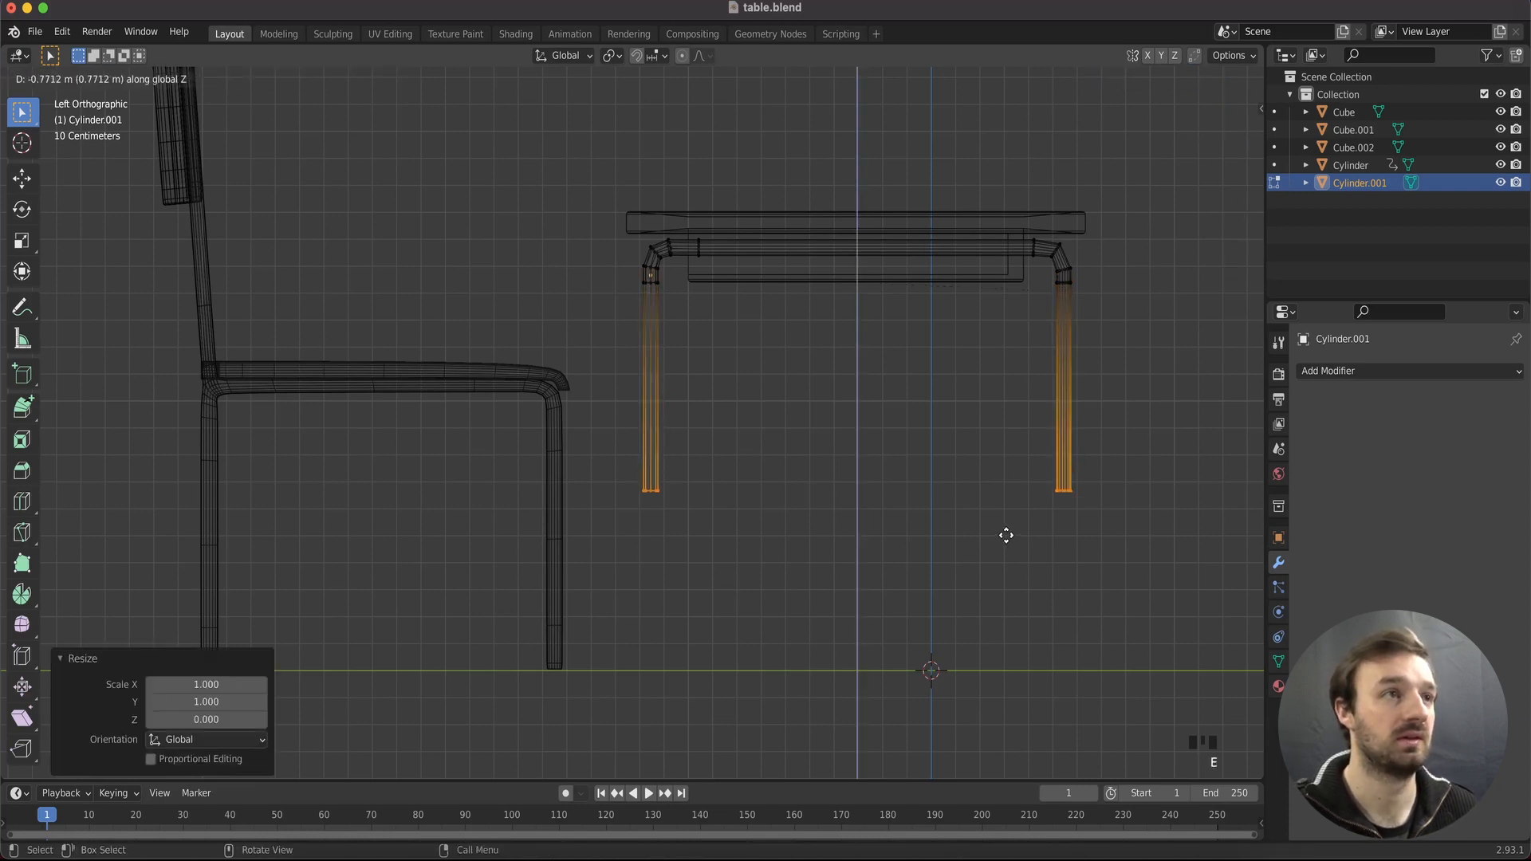
pyautogui.click(999, 696)
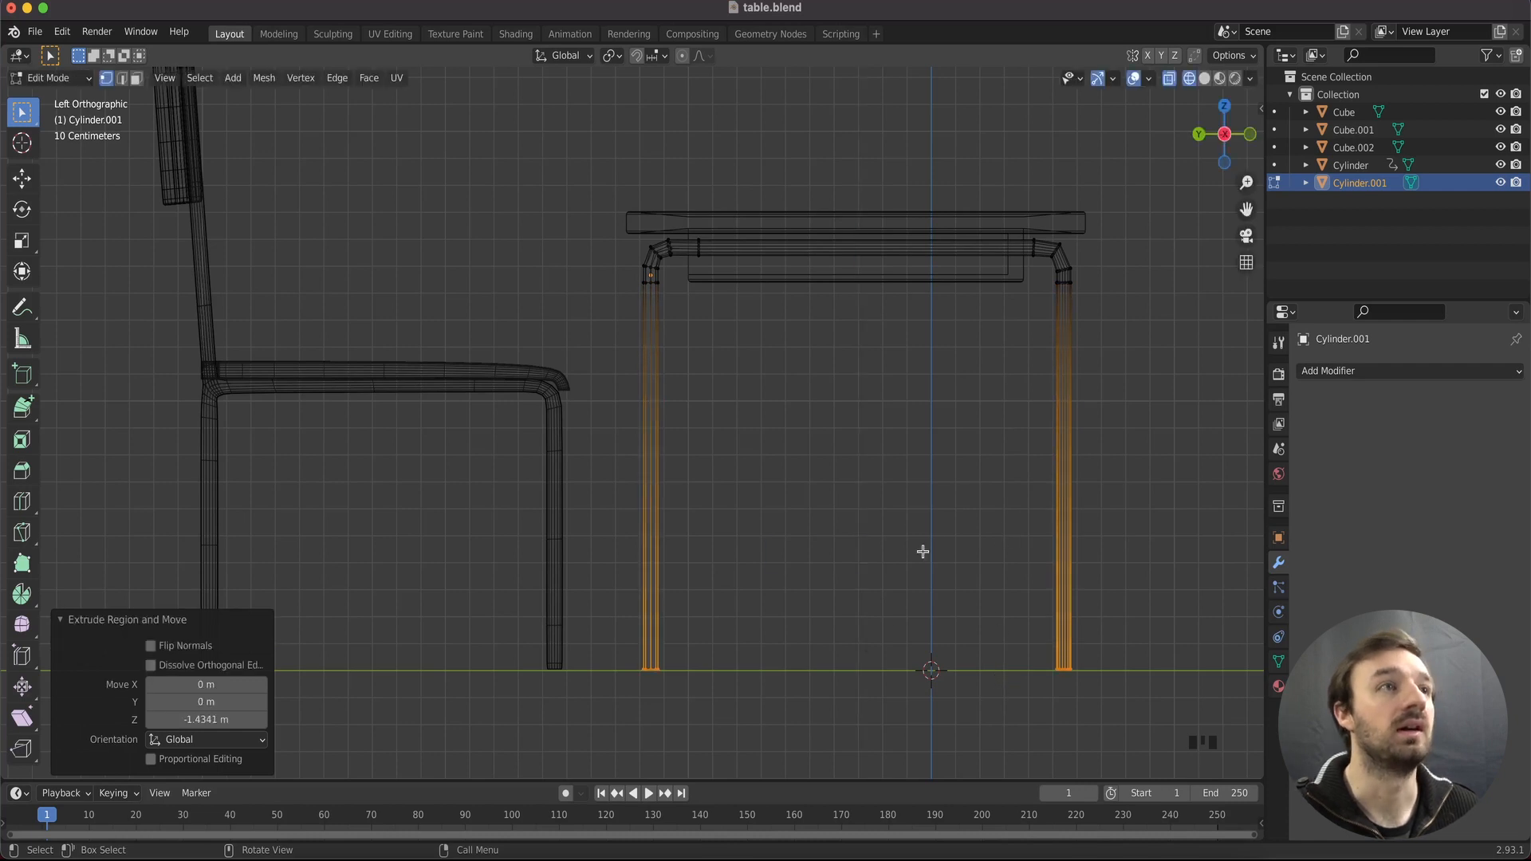
pyautogui.press('Tab')
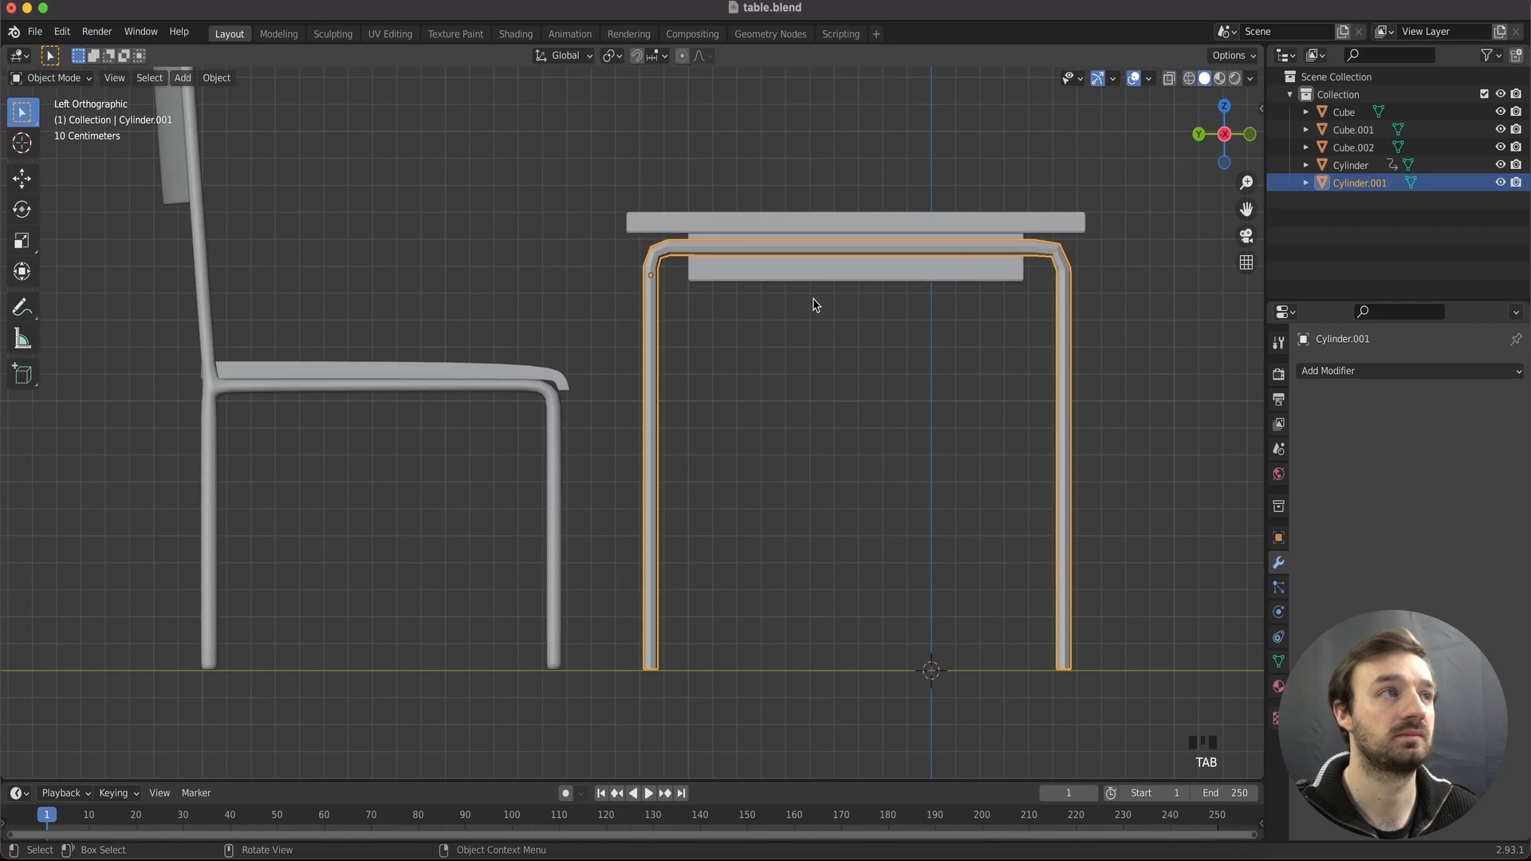
pyautogui.press('Tab')
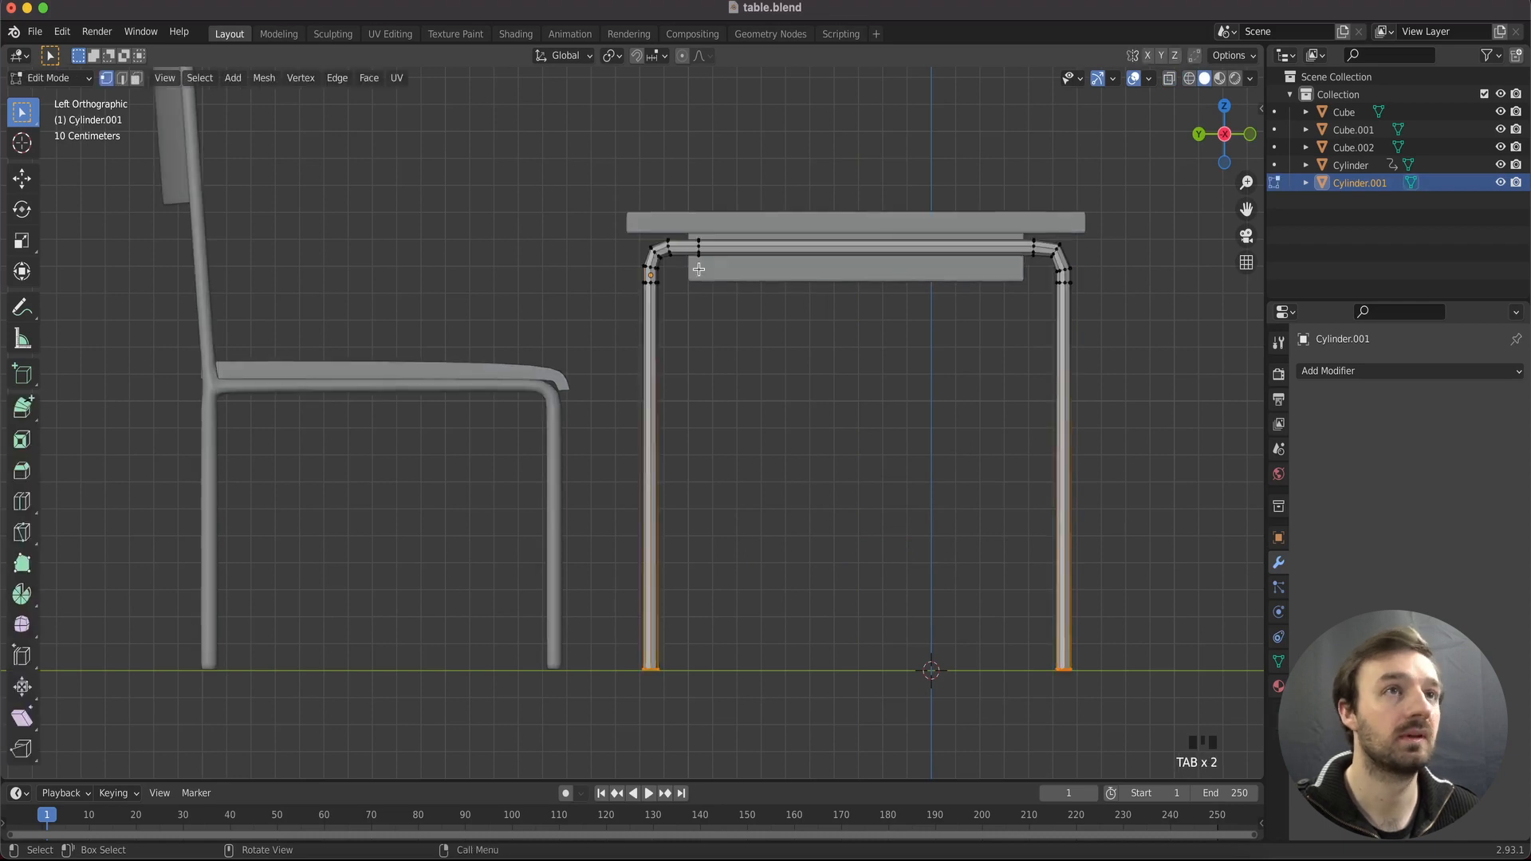
pyautogui.moveTo(698, 269); pyautogui.dragTo(700, 266, button='middle')
pyautogui.press('Tab')
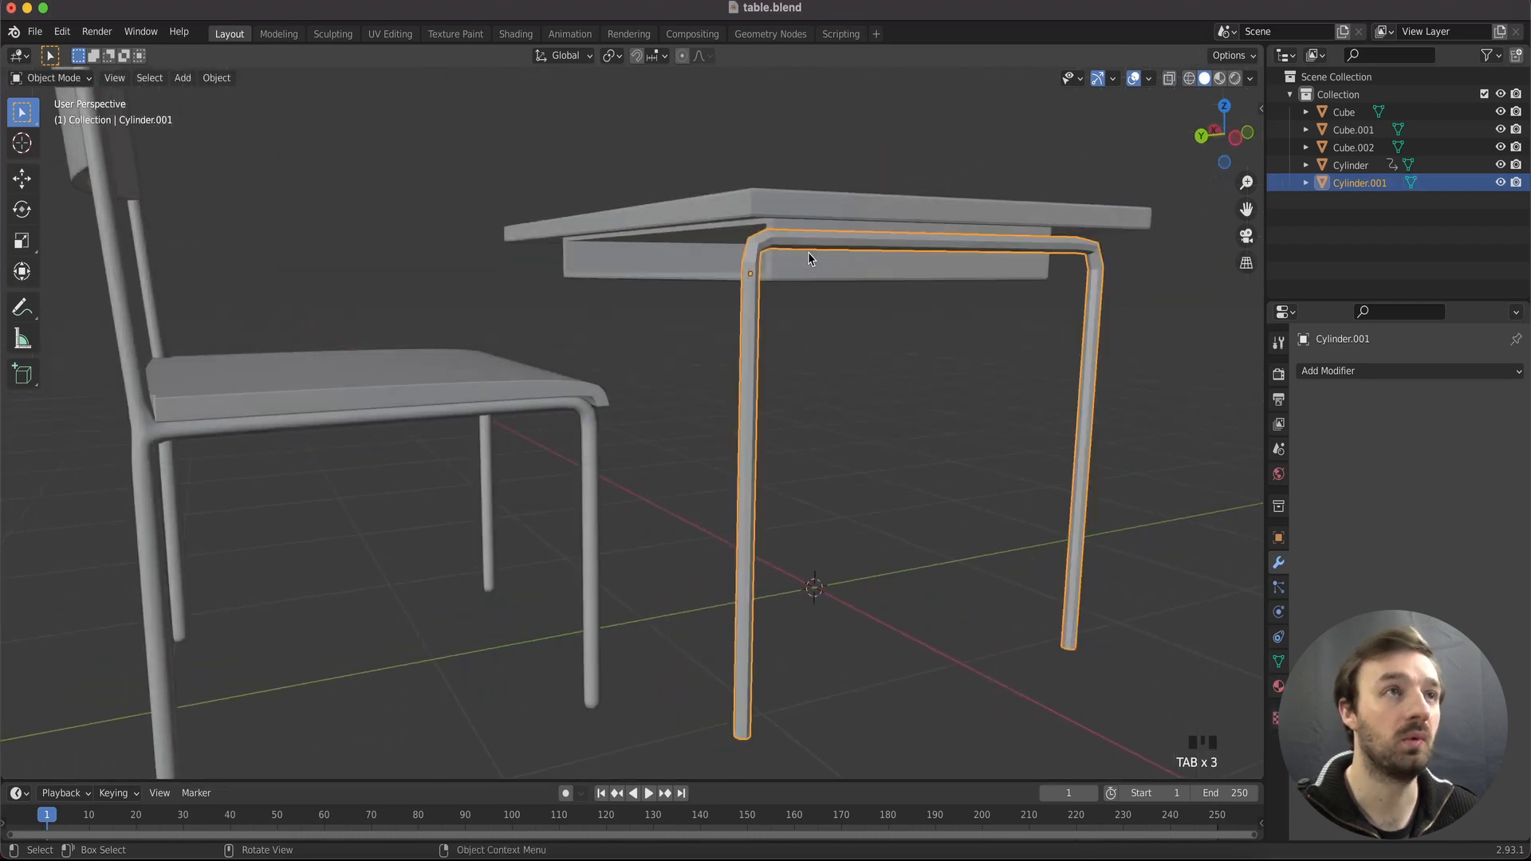
# Add a Mirror modifier on the X axis to the leg frame, with the tabletop as the mirror object
pyautogui.click(1342, 371)
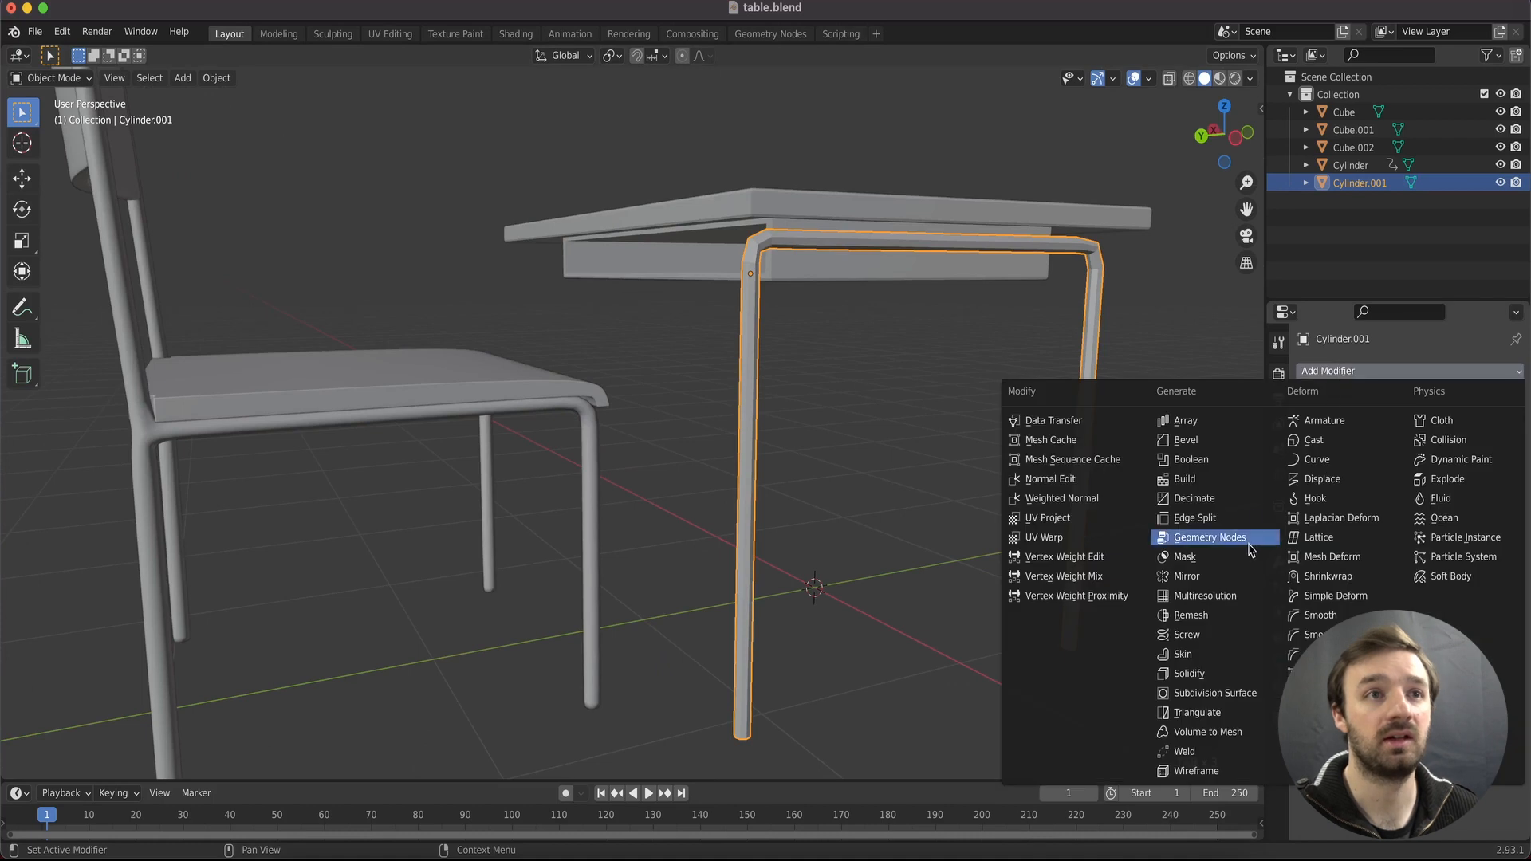
pyautogui.click(1218, 576)
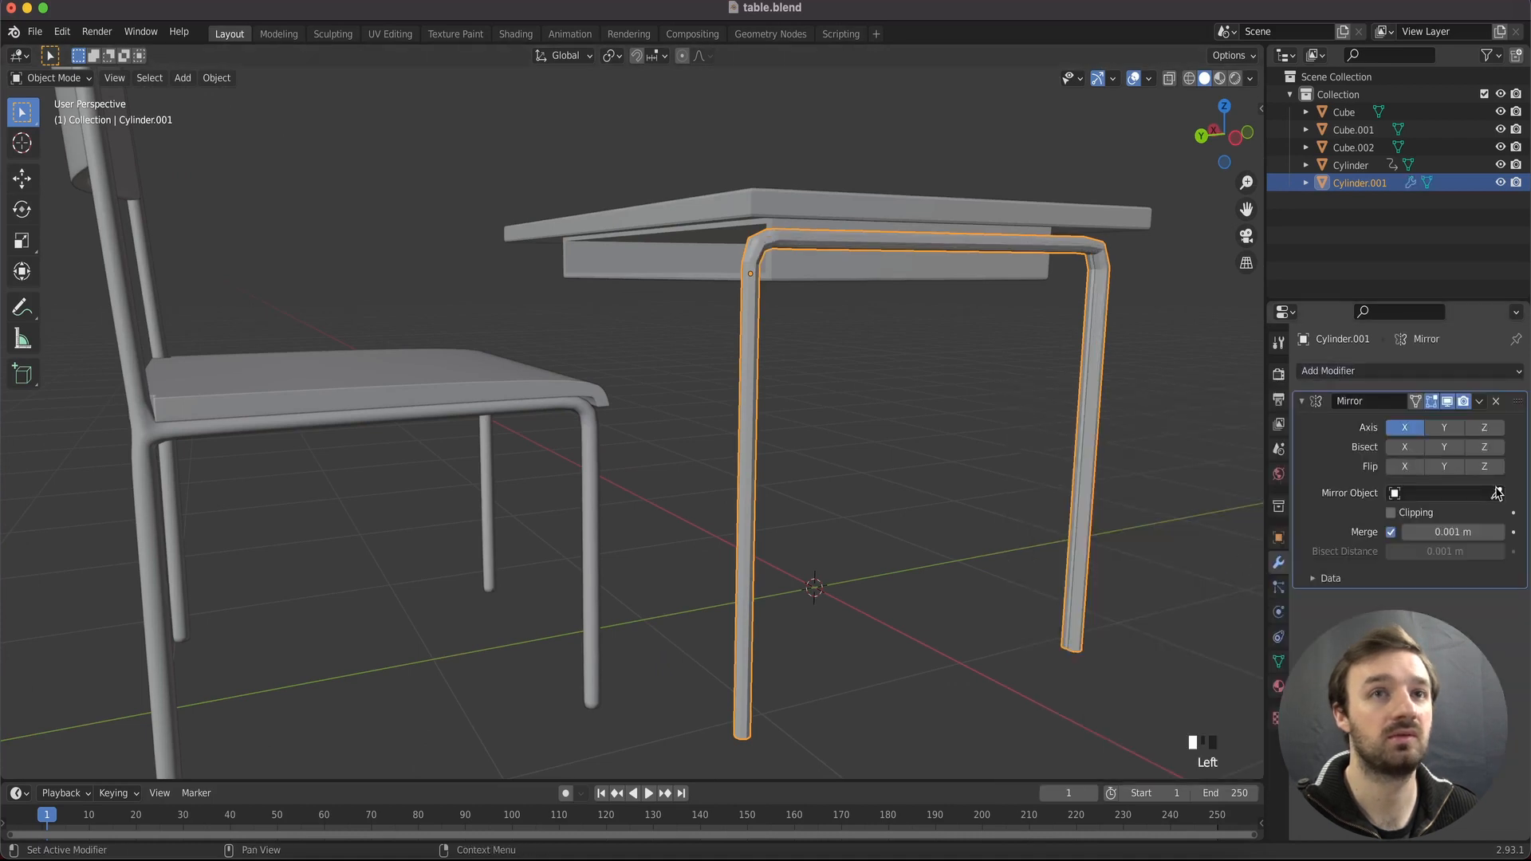
pyautogui.click(849, 211)
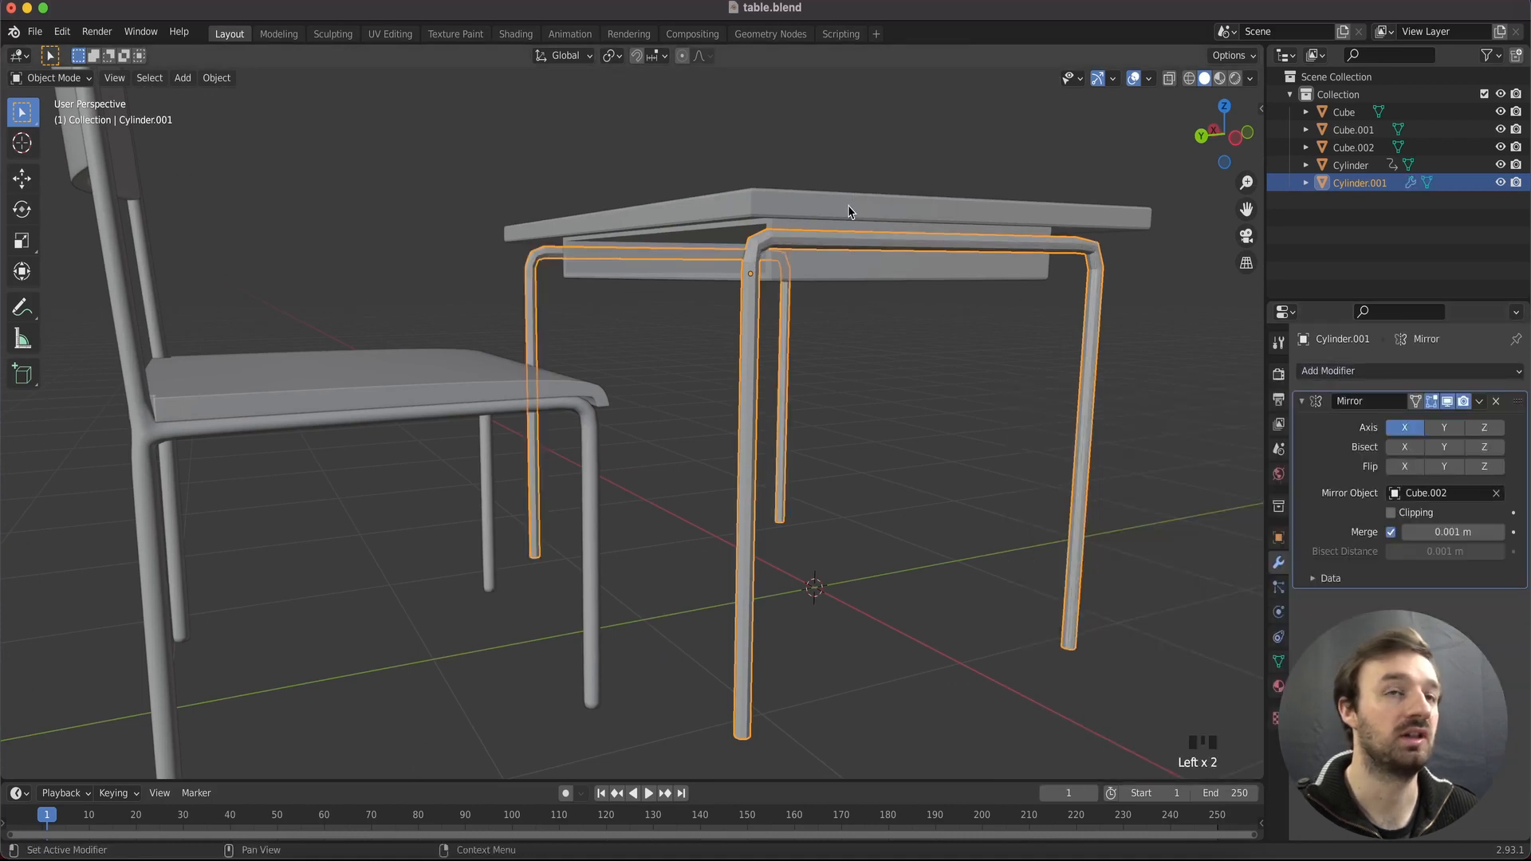
pyautogui.hscroll(5, 848, 212)
pyautogui.hscroll(-3, 848, 212)
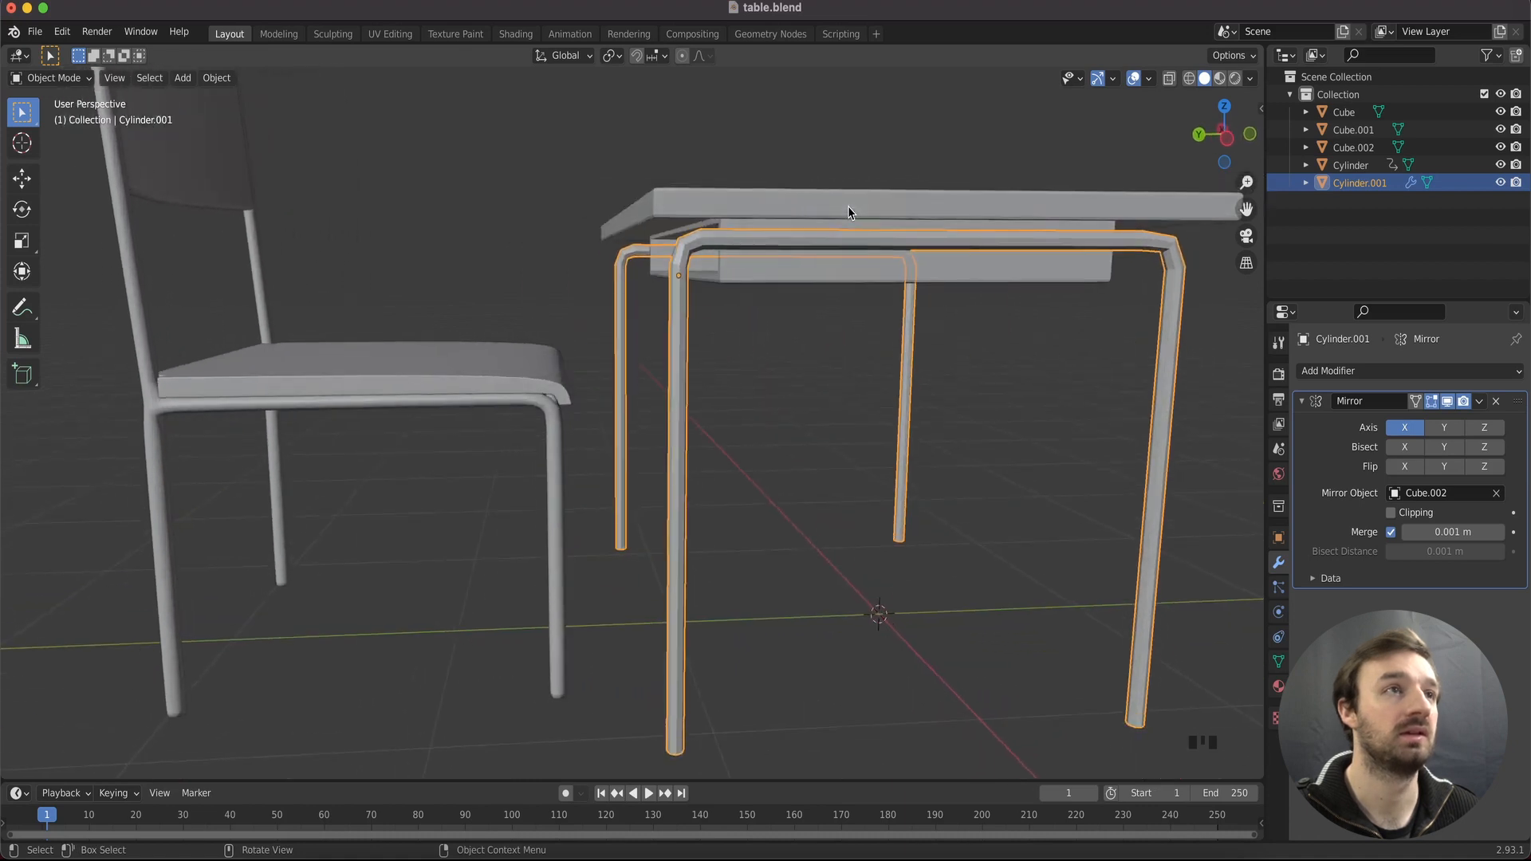
# Raise the leg frame about 0.04 m along Z to the tabletop's underside and nudge it back down about 0.005 m
pyautogui.press('Tab')
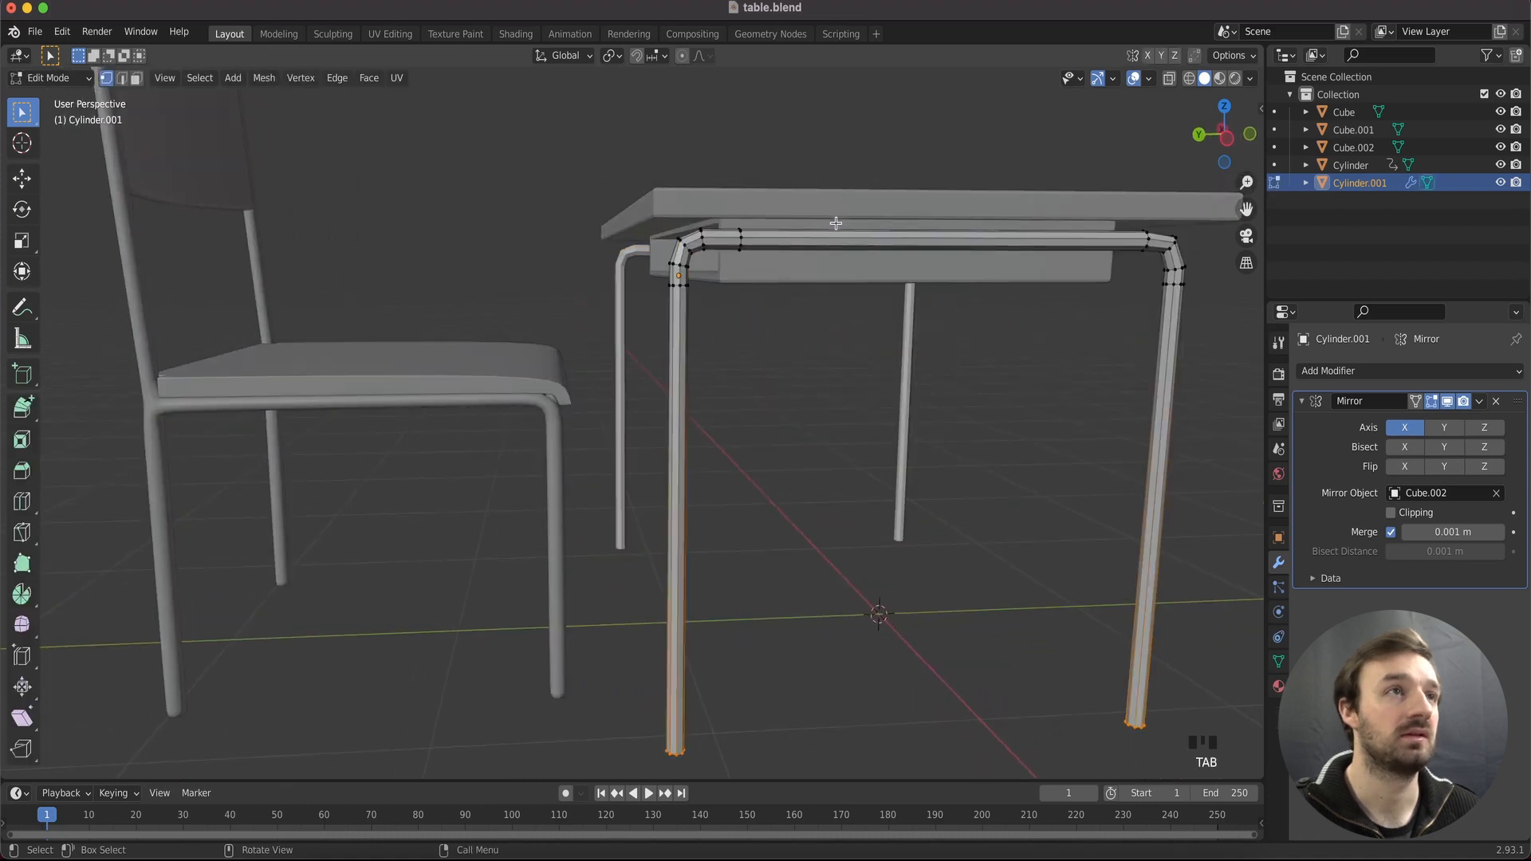
pyautogui.press('Tab')
pyautogui.press('g')
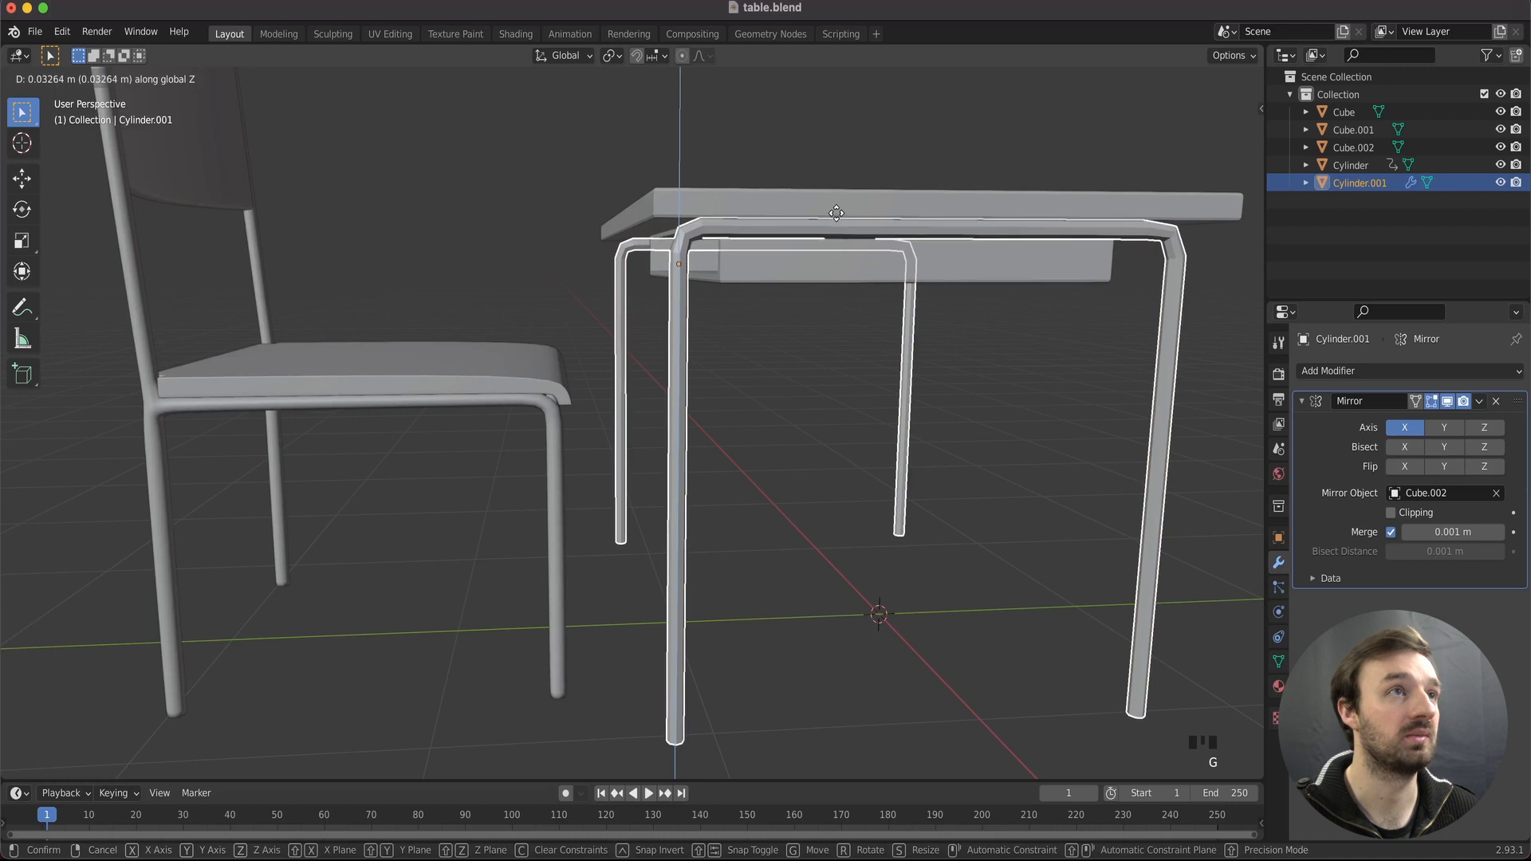
pyautogui.click(838, 215)
pyautogui.press('g')
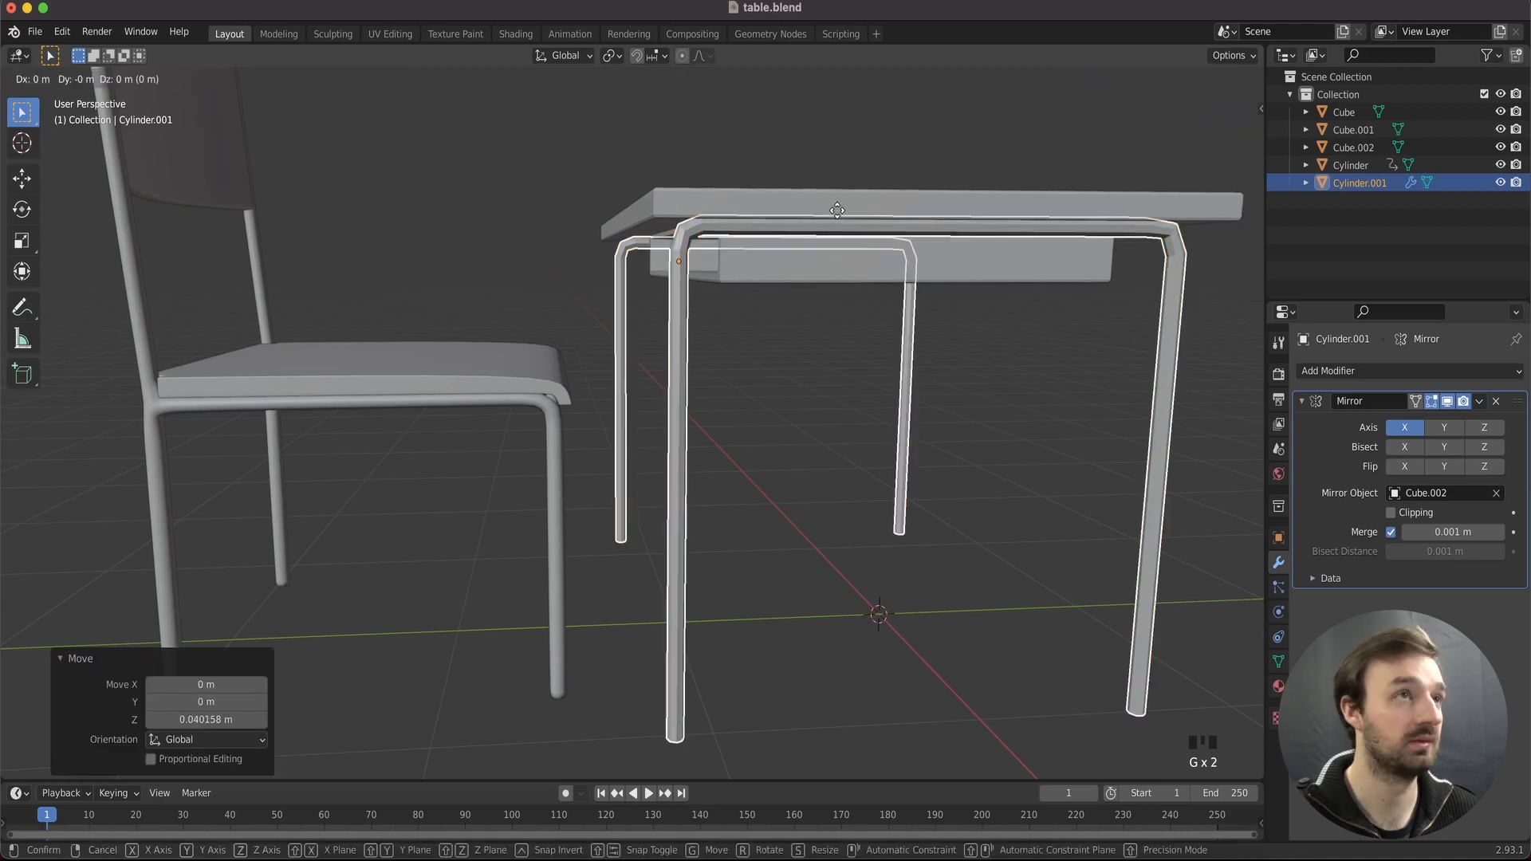
pyautogui.click(836, 214)
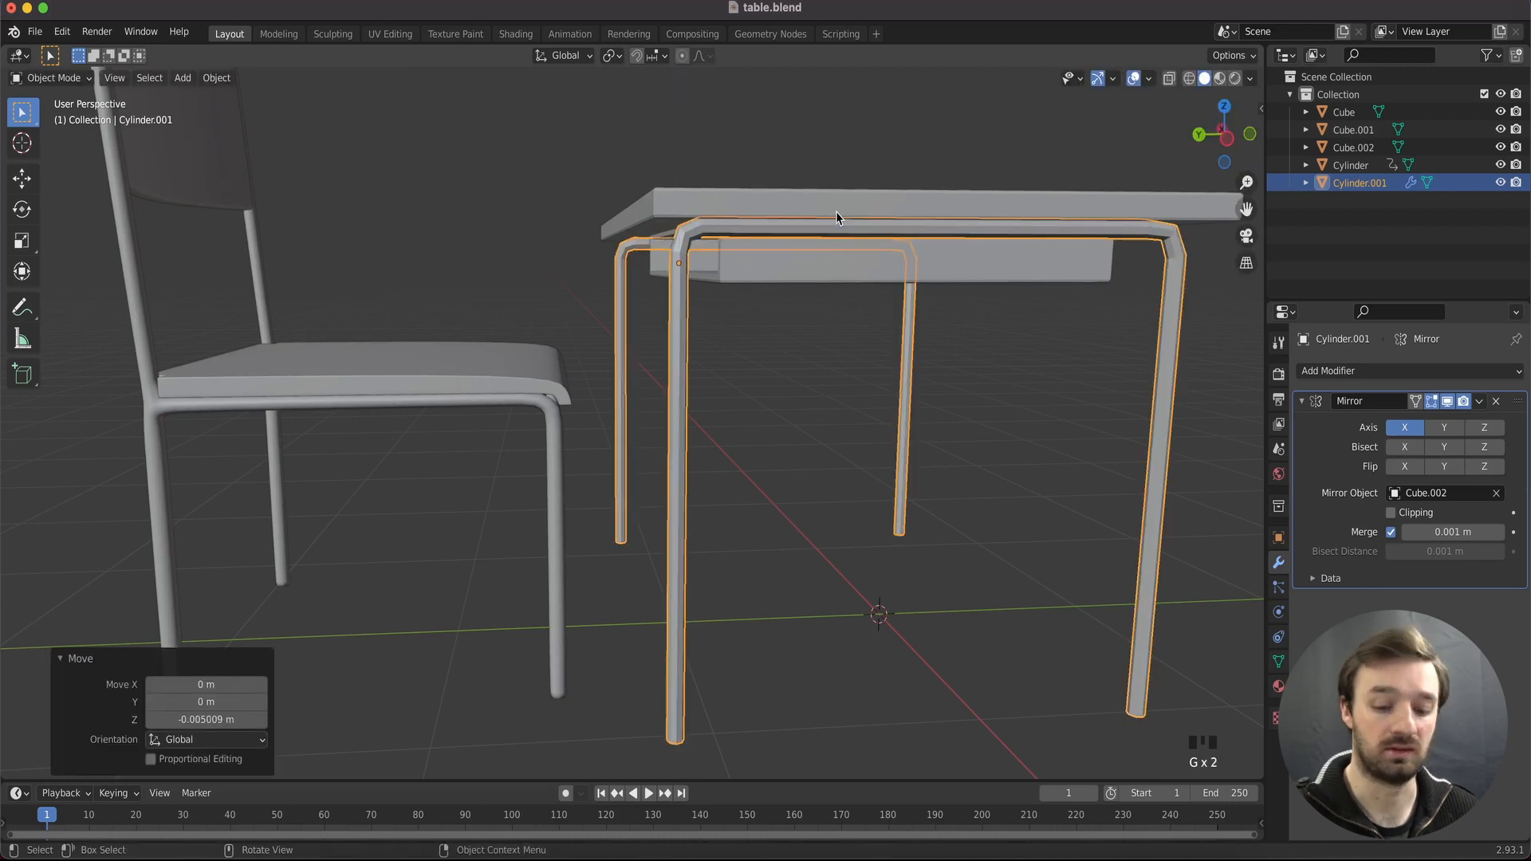
# In wireframe left side view, select the bottom vertices of both legs and lower them about 0.039 m along Z to the ground line
pyautogui.press('Tab')
pyautogui.hotkey('shift', 'z')
pyautogui.press('ctrl+KP_3')
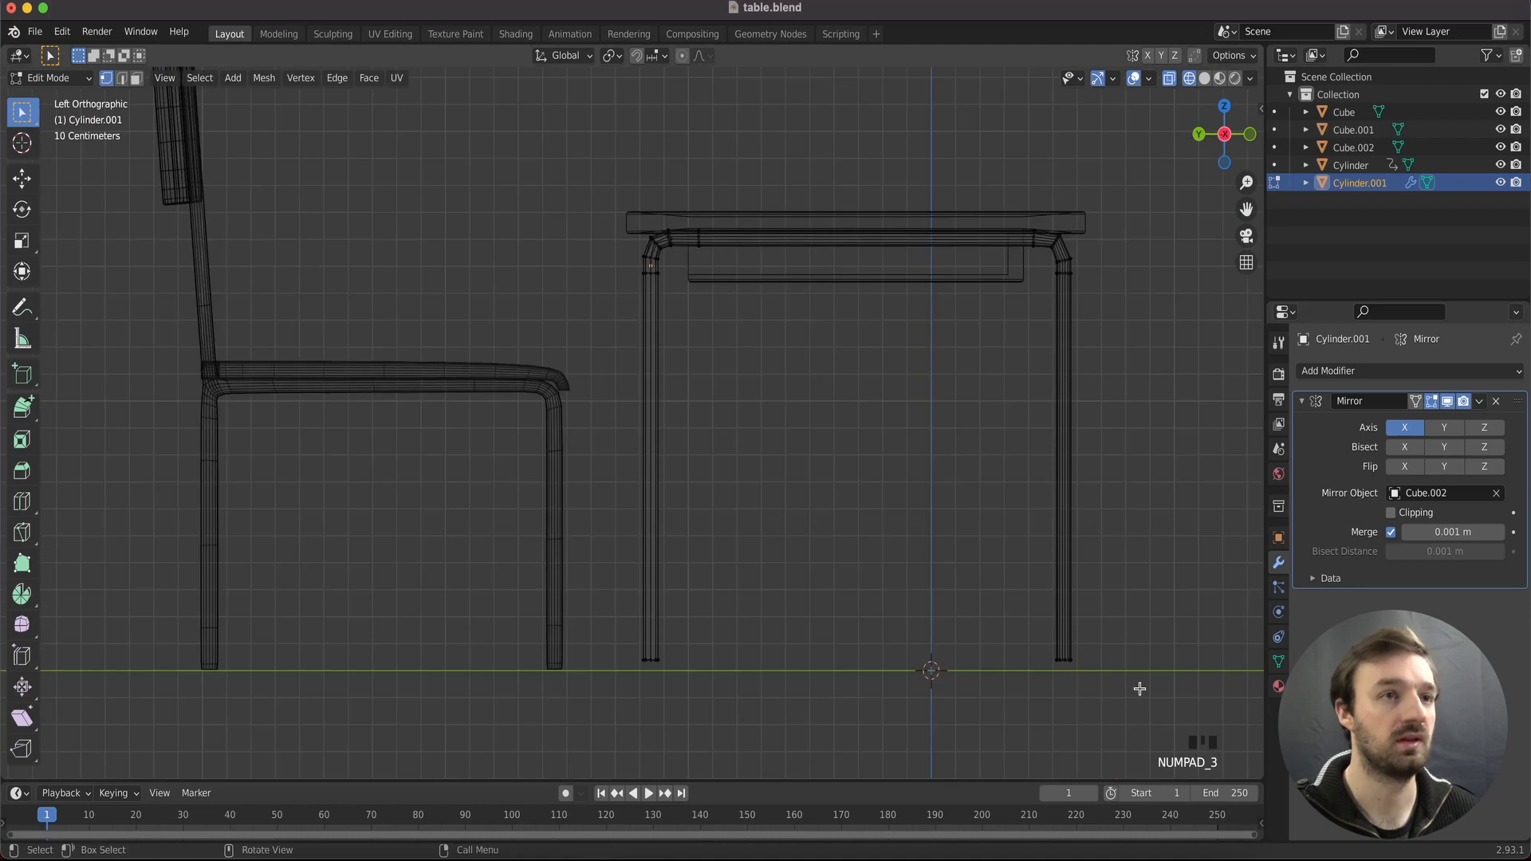
pyautogui.moveTo(1140, 689); pyautogui.dragTo(650, 644)
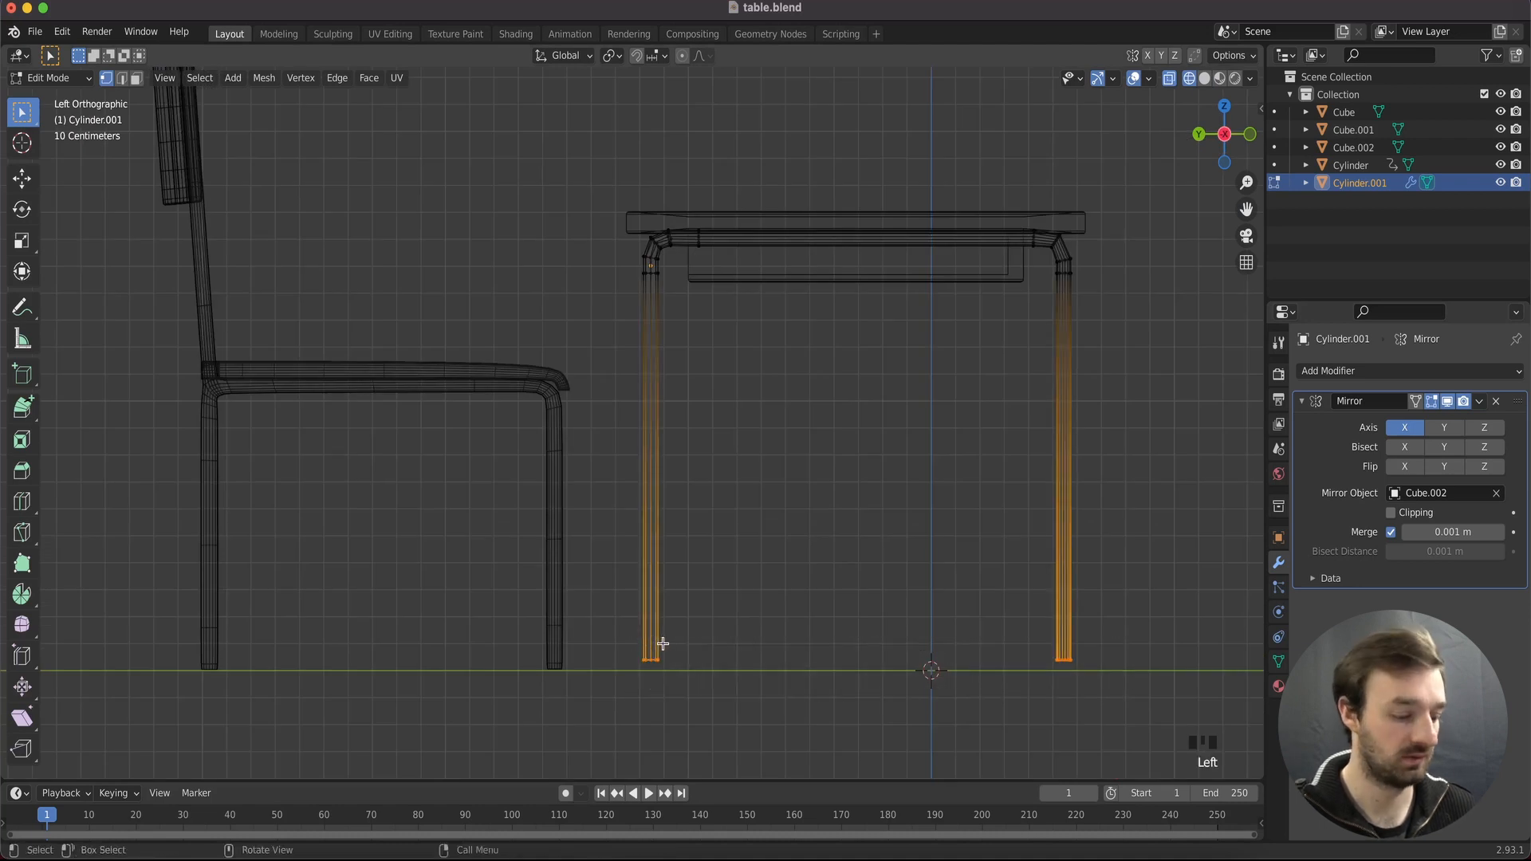
pyautogui.press('g')
pyautogui.press('z')
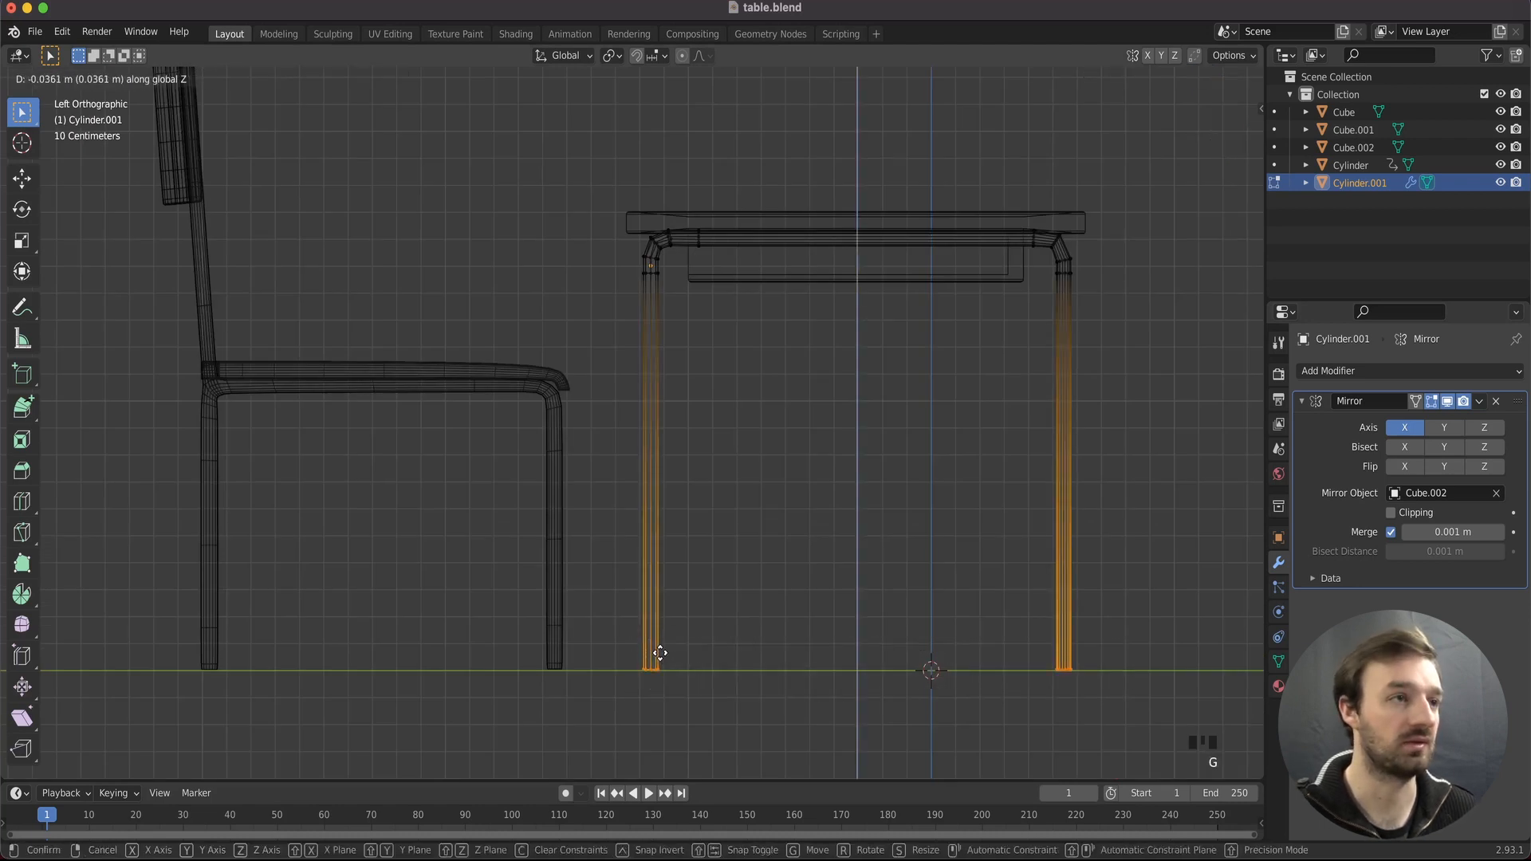
pyautogui.click(657, 652)
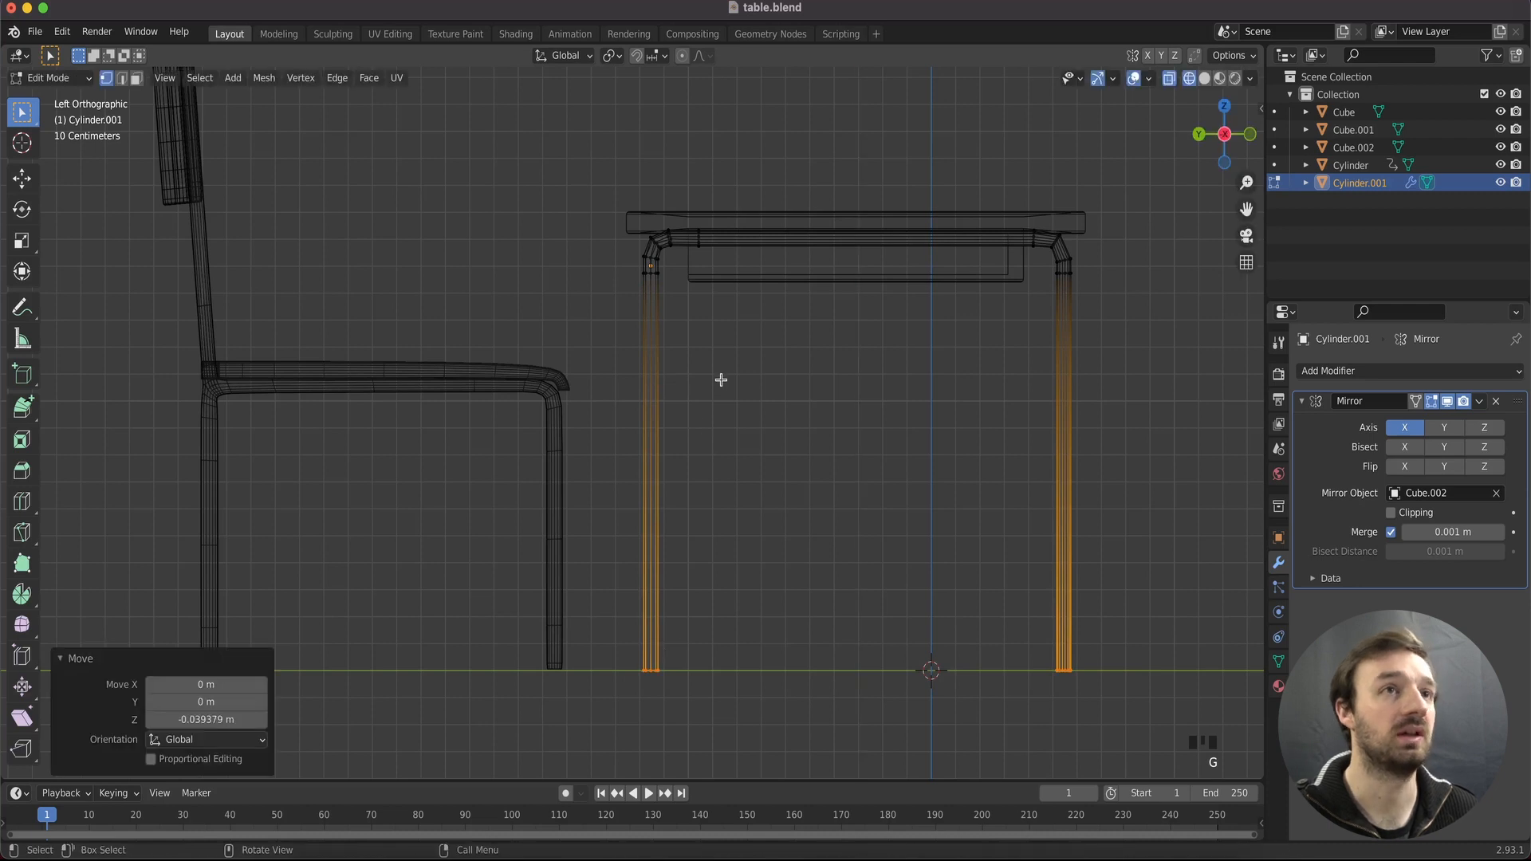
# Return to object mode and display the table and chair in solid shading
pyautogui.press('Tab')
pyautogui.hscroll(-5, 786, 312)
pyautogui.press('z')
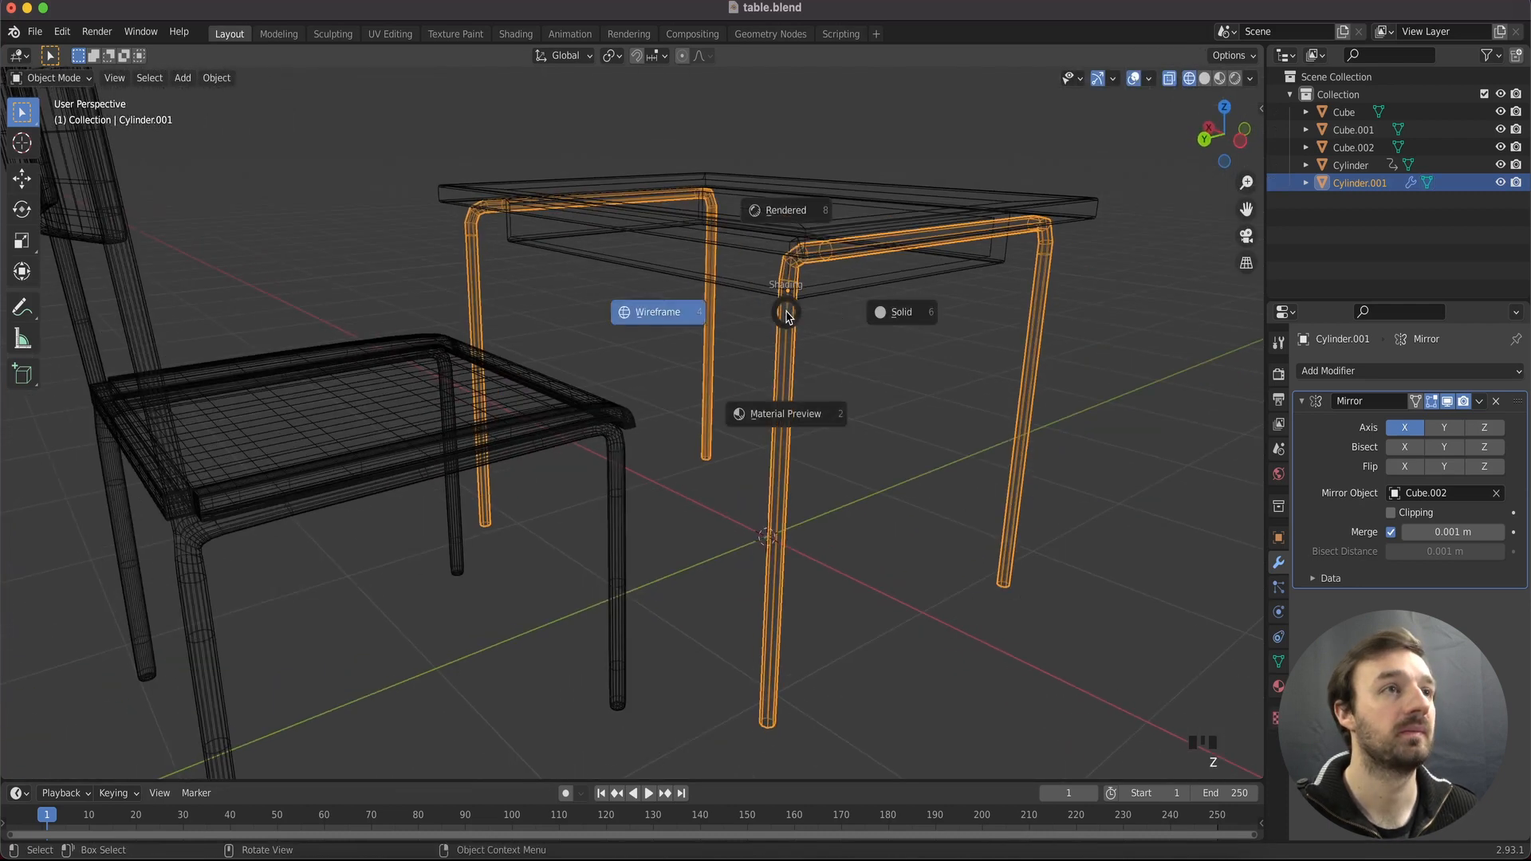
pyautogui.click(882, 319)
pyautogui.scroll(-4, 881, 319)
pyautogui.moveTo(881, 319); pyautogui.dragTo(805, 251, button='middle')
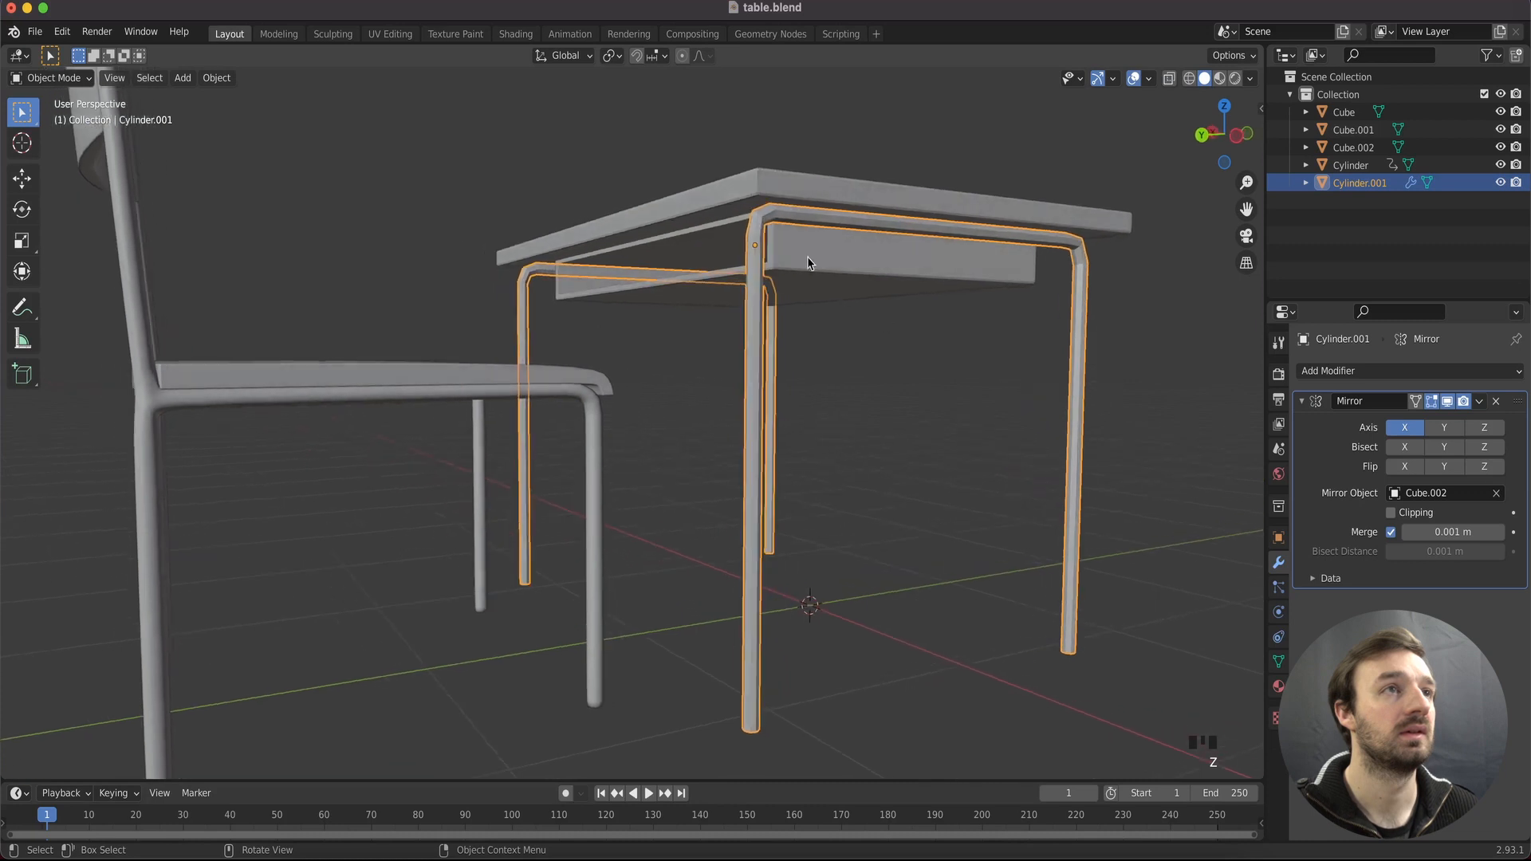
pyautogui.press('Tab')
pyautogui.hscroll(-3, 809, 253)
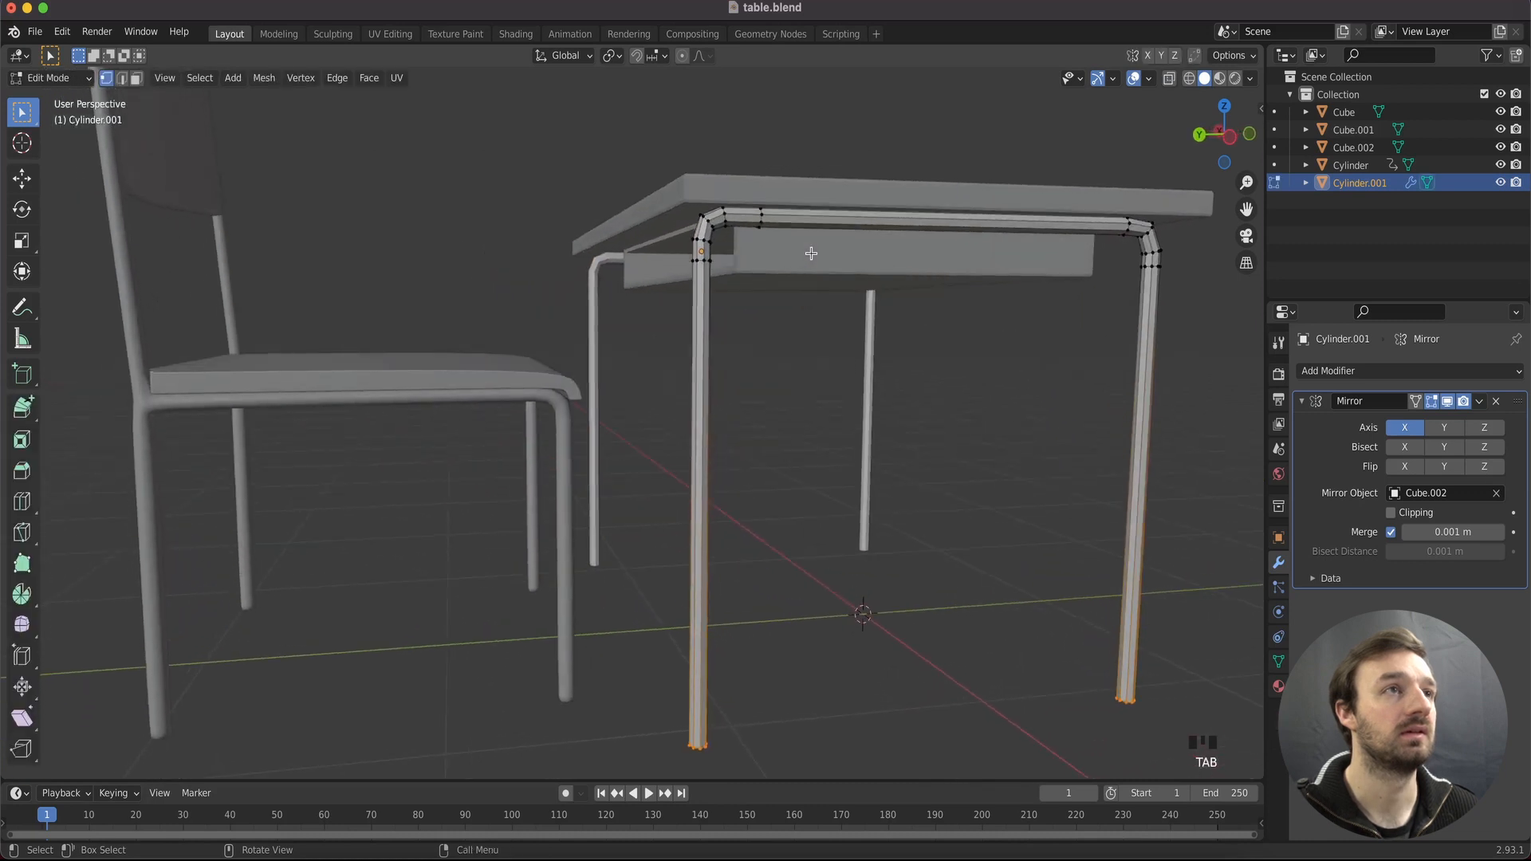
pyautogui.press('Tab')
# Apply smooth shading to the tabletop with its storage compartment
pyautogui.click(887, 249)
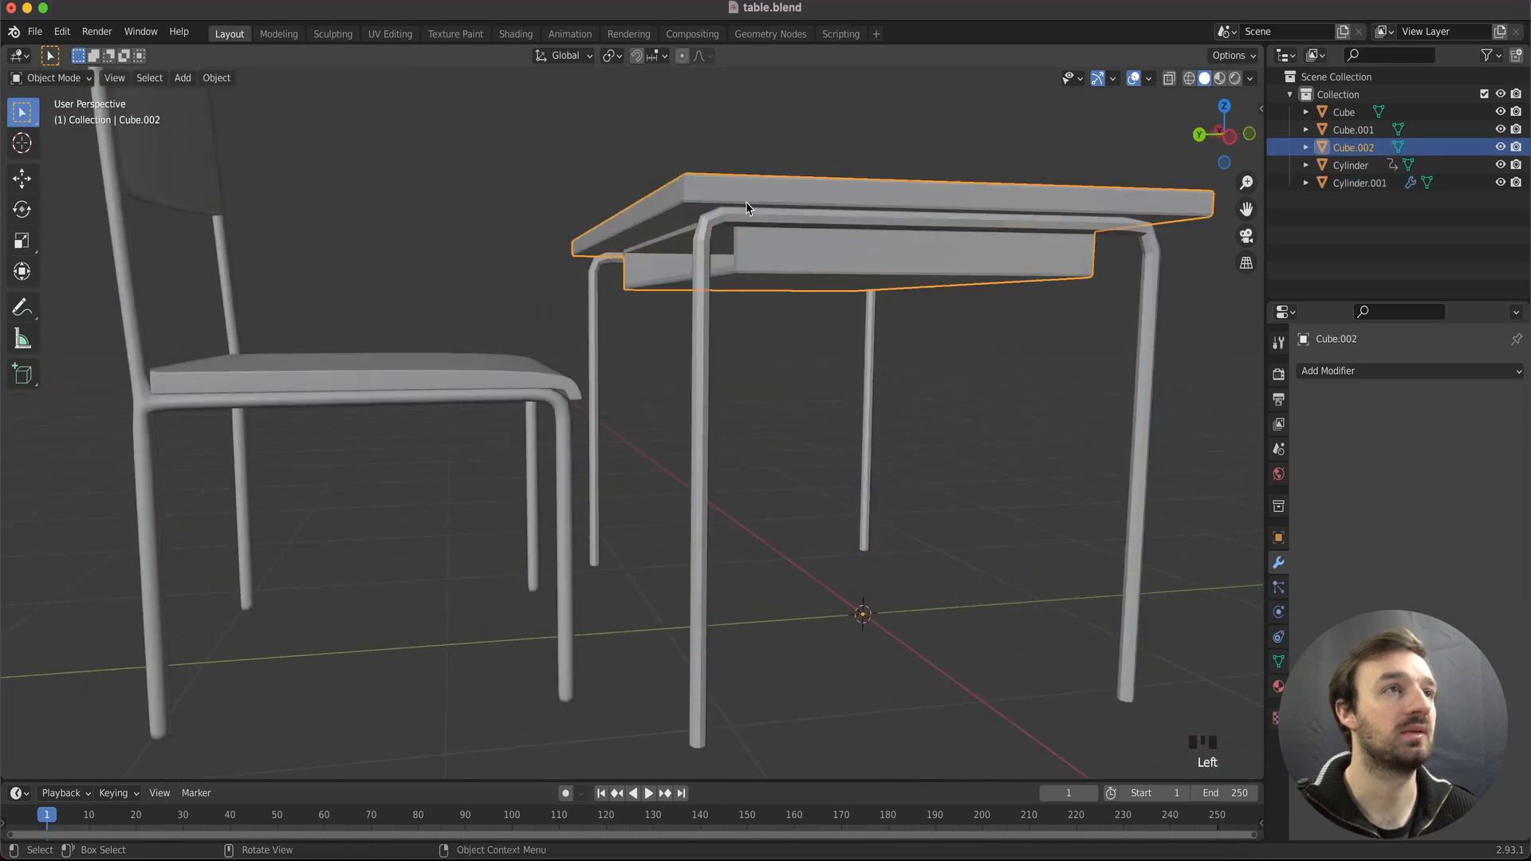
pyautogui.click(217, 78)
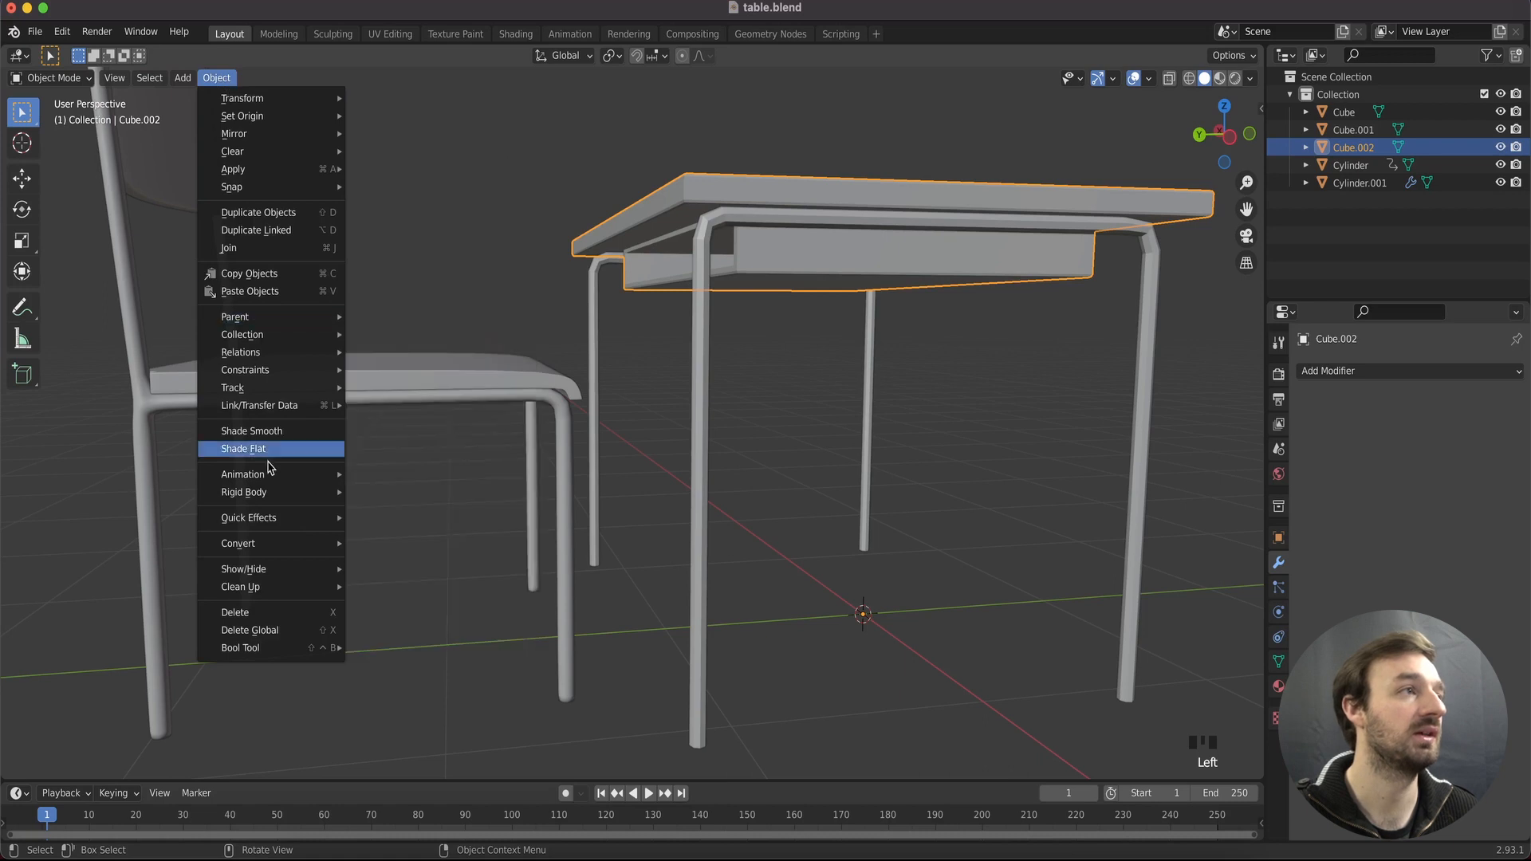
pyautogui.moveTo(216, 90)
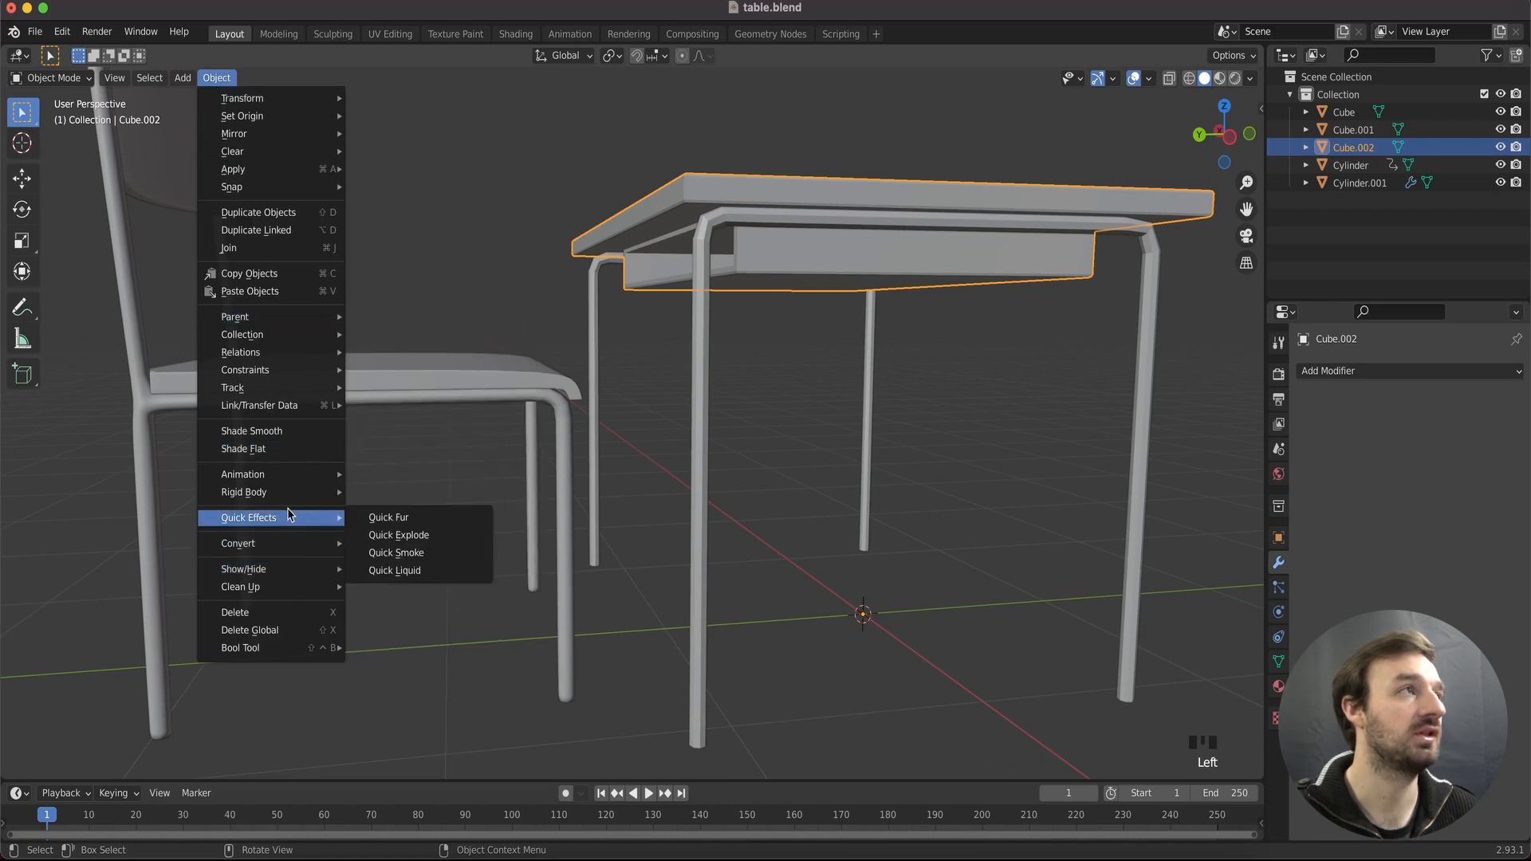
pyautogui.click(279, 431)
pyautogui.scroll(5, 690, 381)
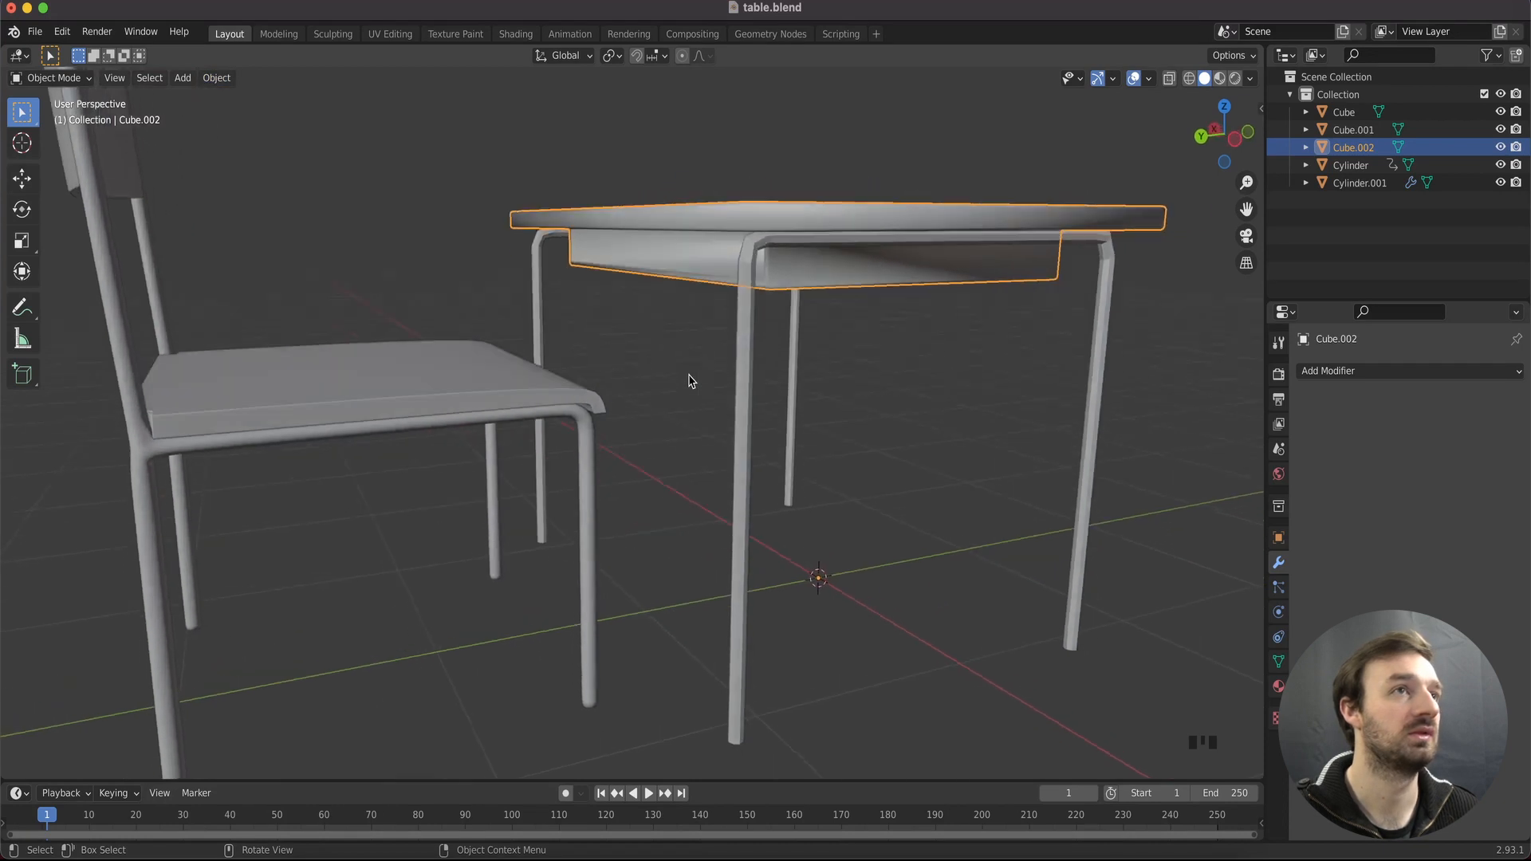
# Add a Subdivision Surface modifier to the tabletop and set its viewport level to 2
pyautogui.click(1348, 372)
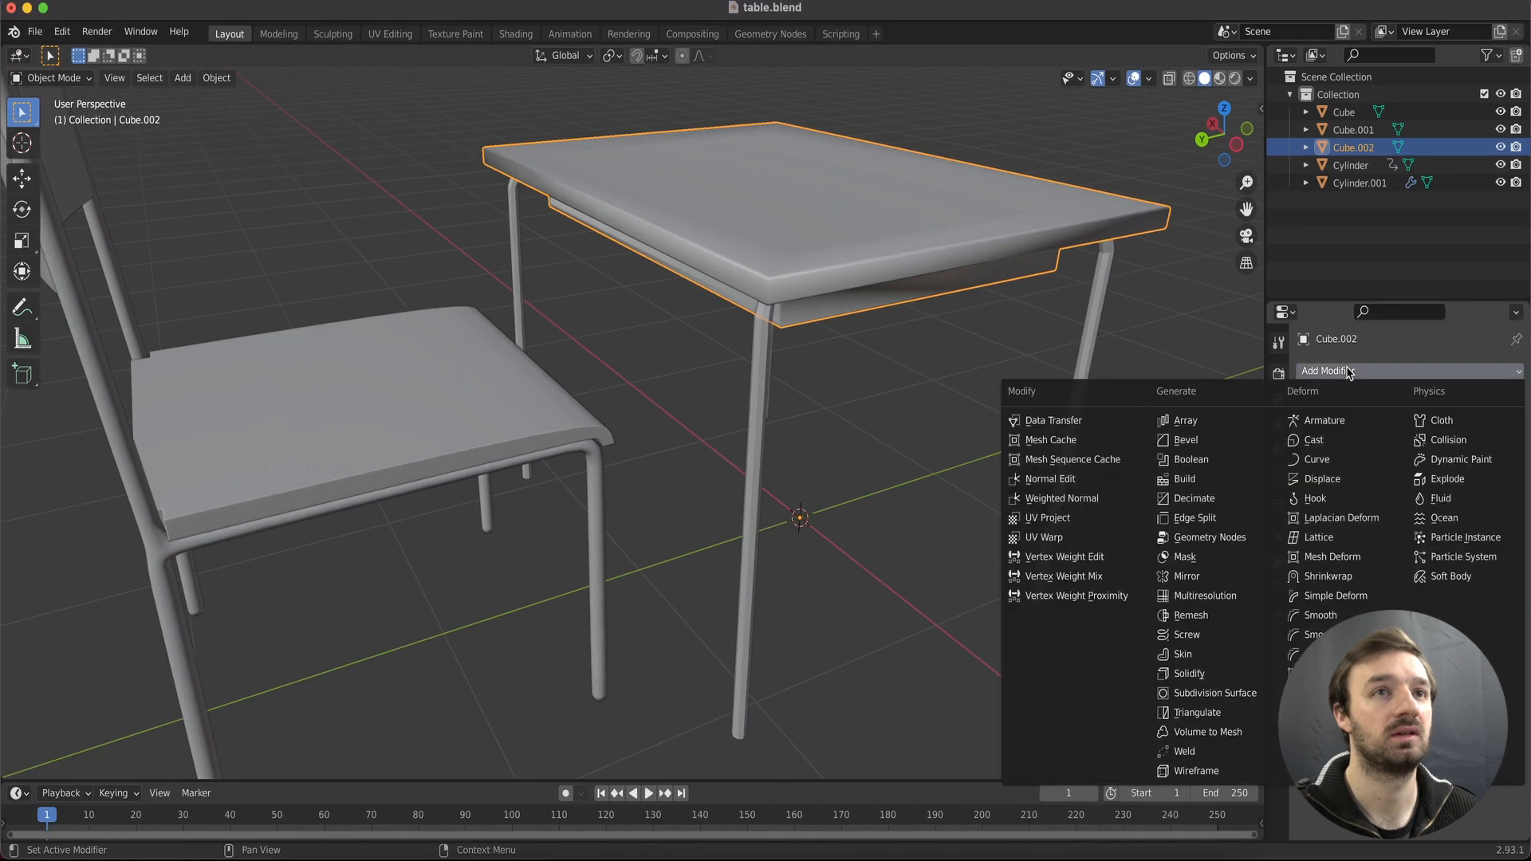
pyautogui.click(1218, 694)
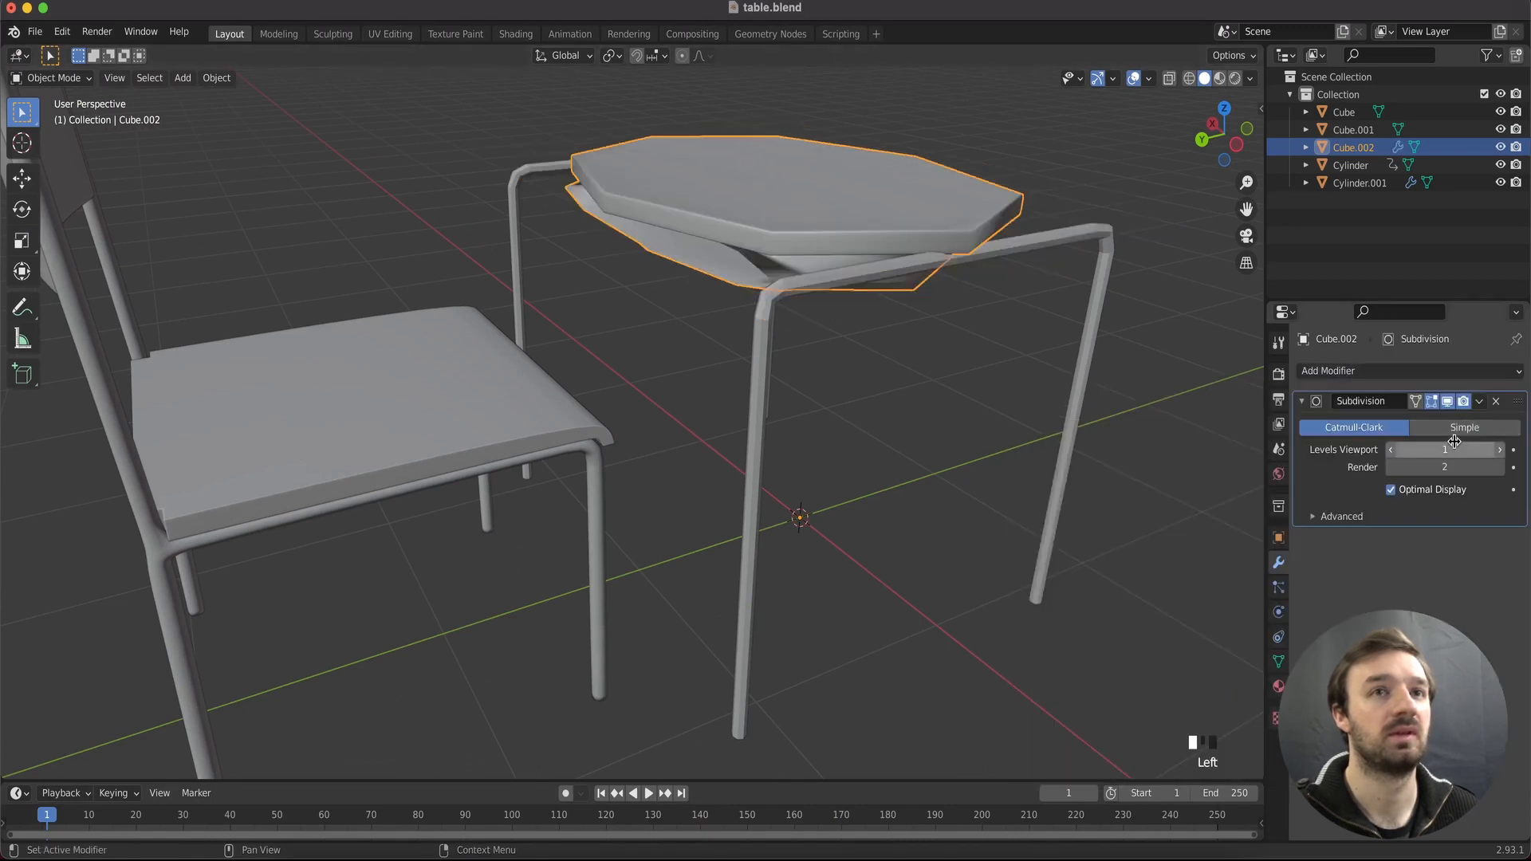
pyautogui.click(1502, 451)
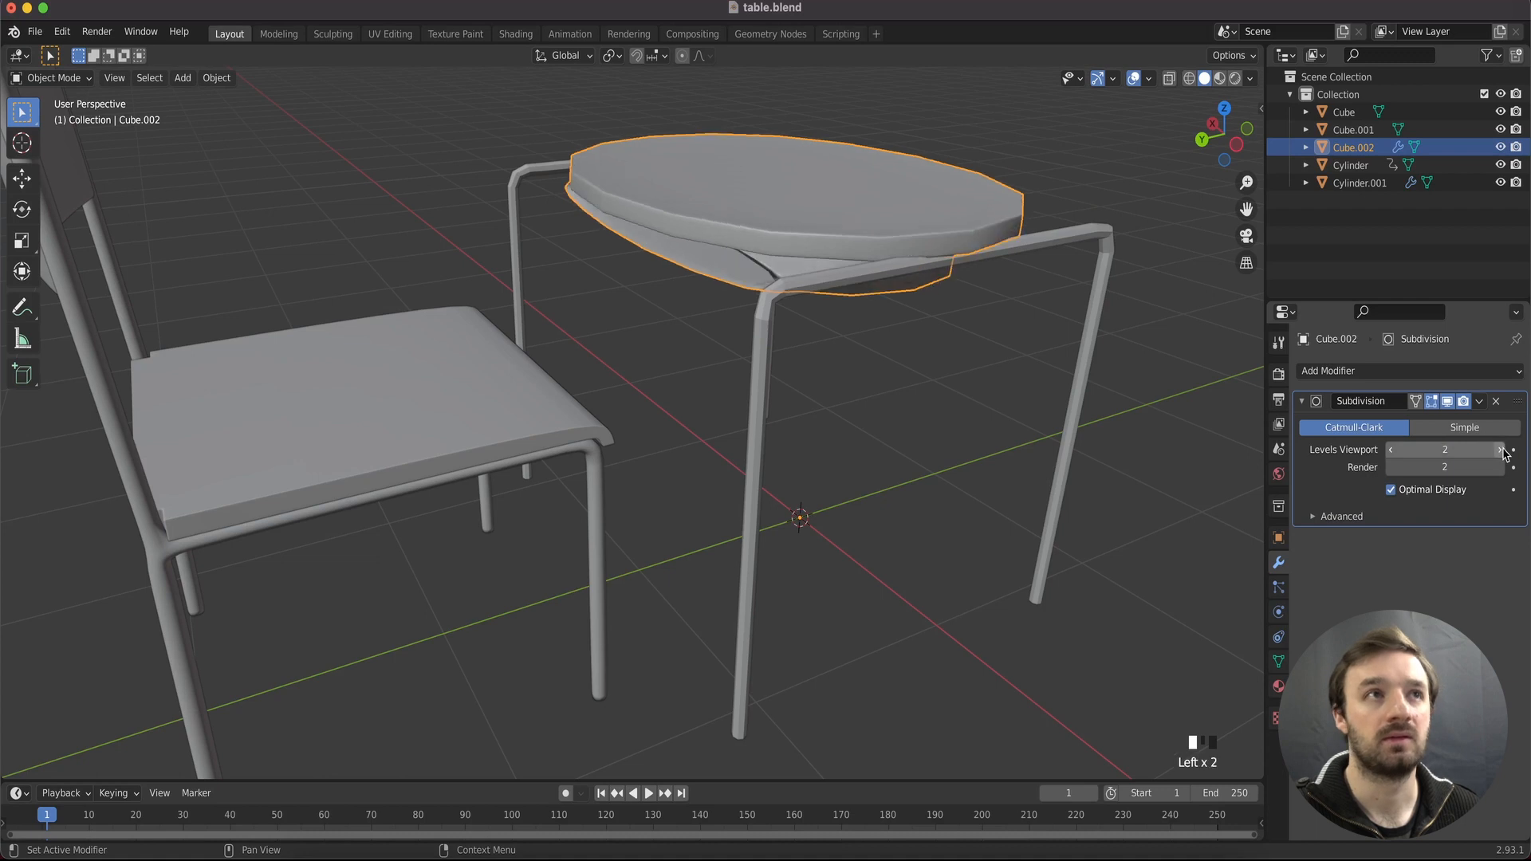
# In edit mode, add one centred loop cut along the tabletop's length and one across its width
pyautogui.hscroll(5, 981, 346)
pyautogui.press('Tab')
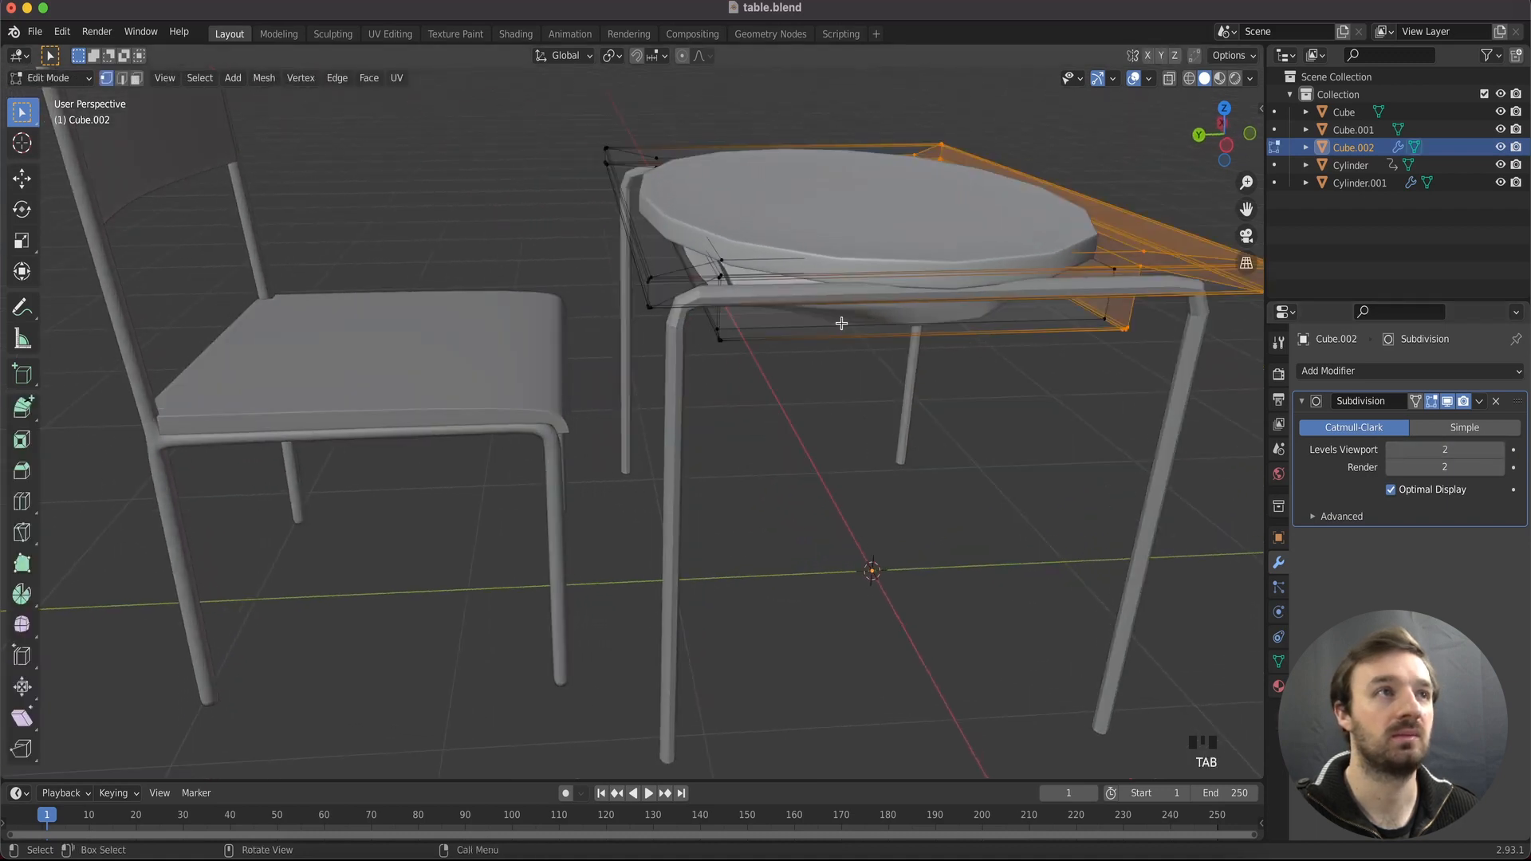
pyautogui.click(22, 501)
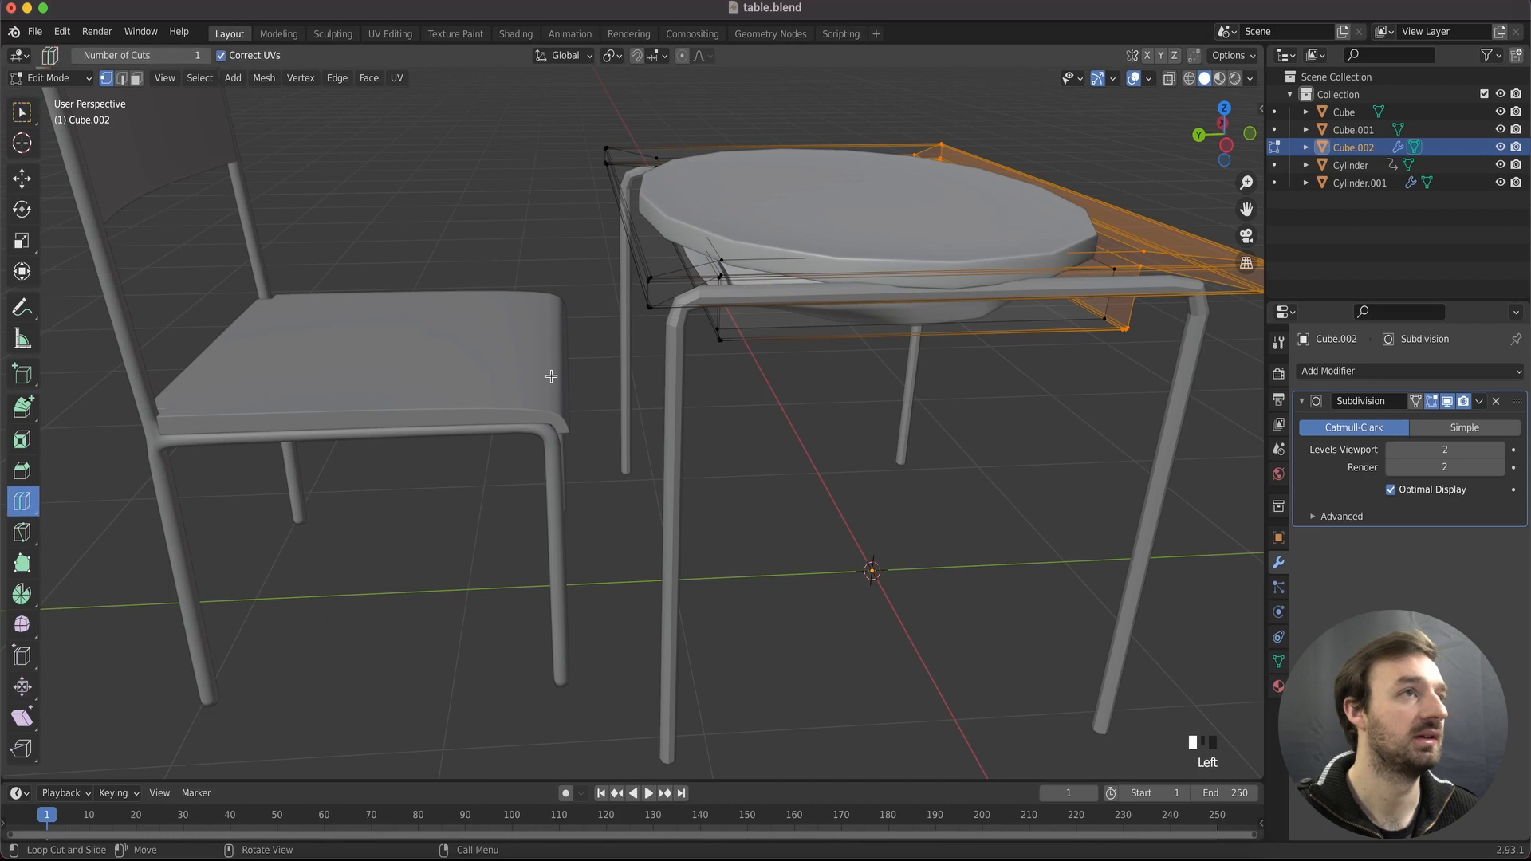
pyautogui.click(850, 248)
pyautogui.click(634, 207)
# Add supporting loop cuts close to the tabletop's outer edges, with slide factors of about -0.97 and -0.99
pyautogui.hscroll(3, 634, 207)
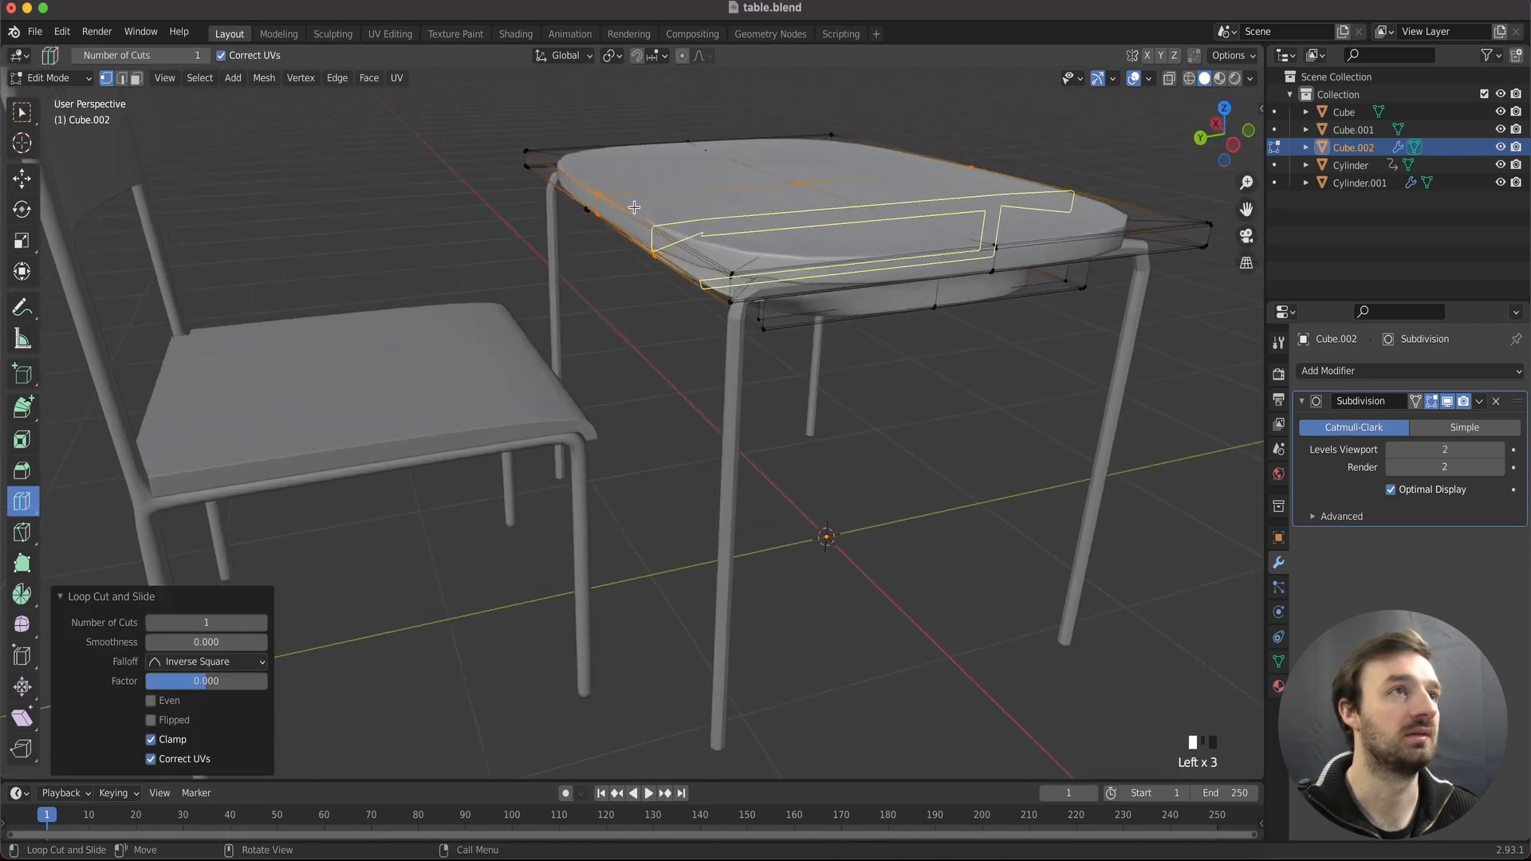
pyautogui.hscroll(3, 634, 207)
pyautogui.hscroll(4, 642, 208)
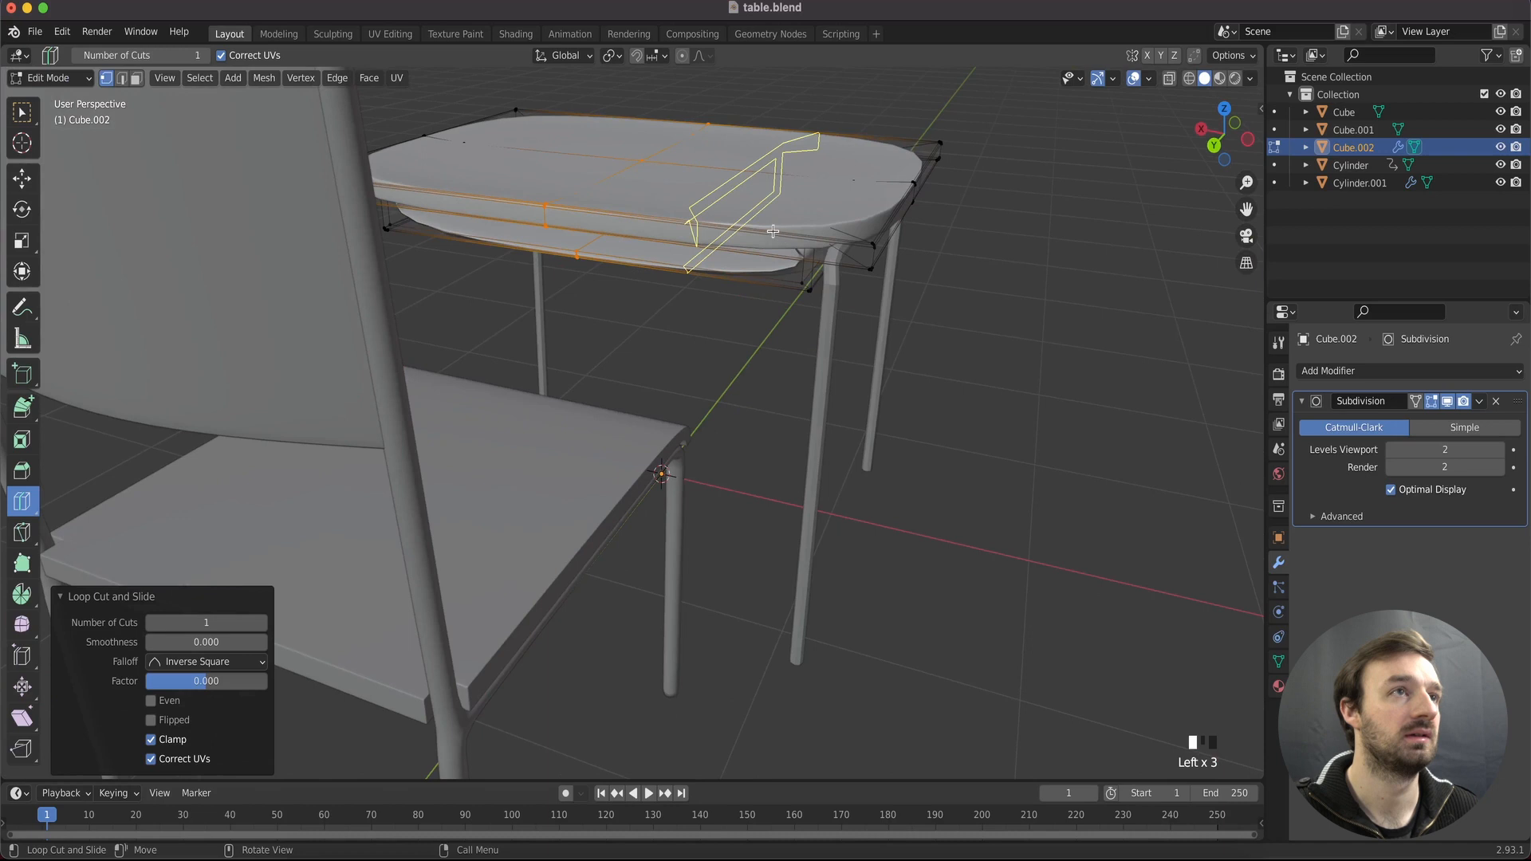
pyautogui.moveTo(772, 231); pyautogui.dragTo(895, 247)
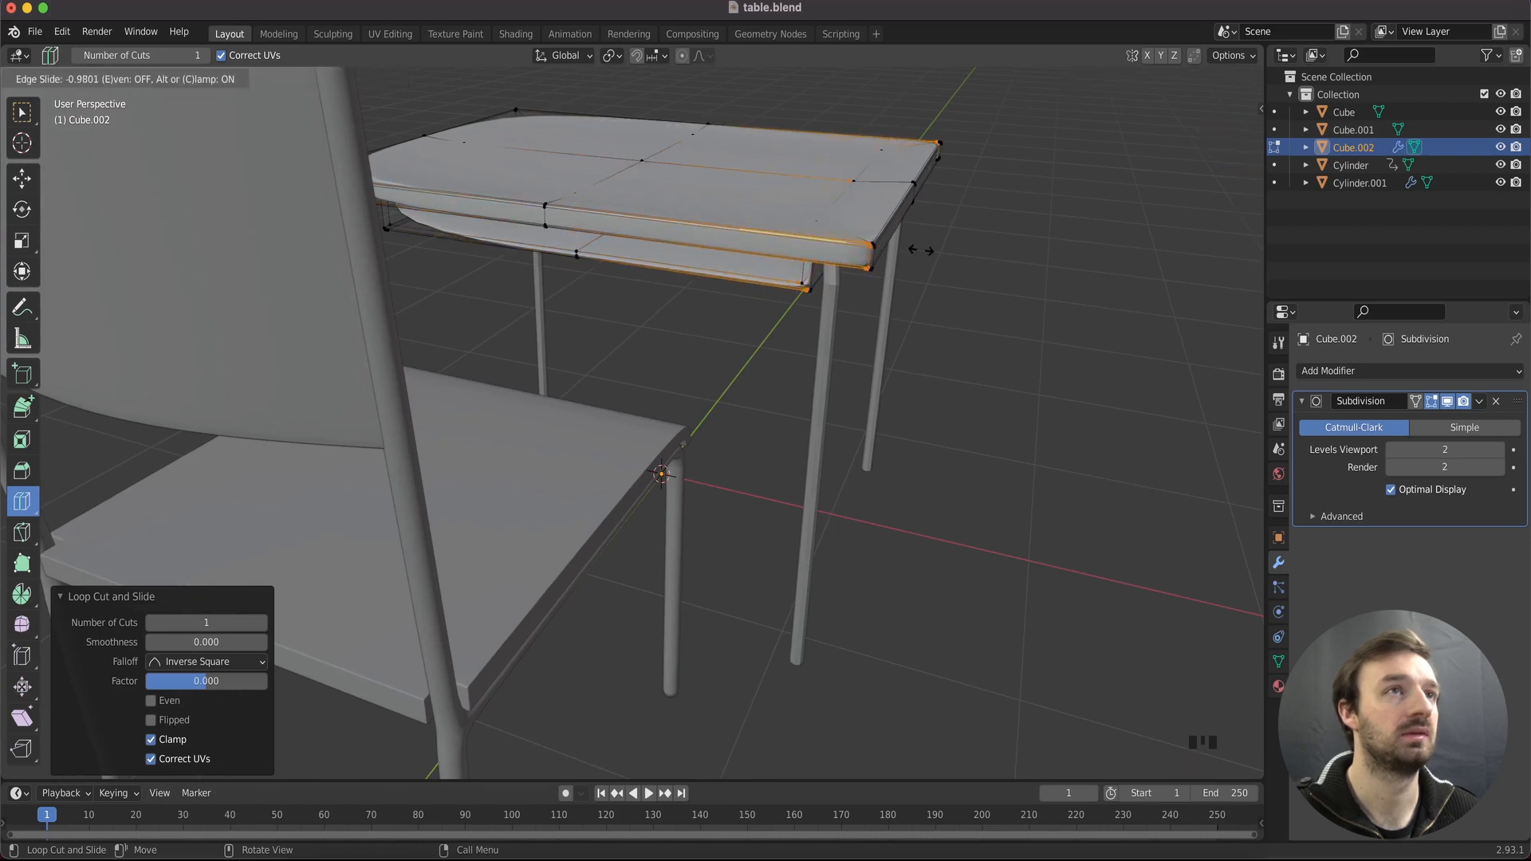
pyautogui.moveTo(918, 250); pyautogui.dragTo(918, 250)
pyautogui.moveTo(918, 251); pyautogui.dragTo(330, 239, button='middle')
pyautogui.moveTo(330, 239); pyautogui.dragTo(192, 258)
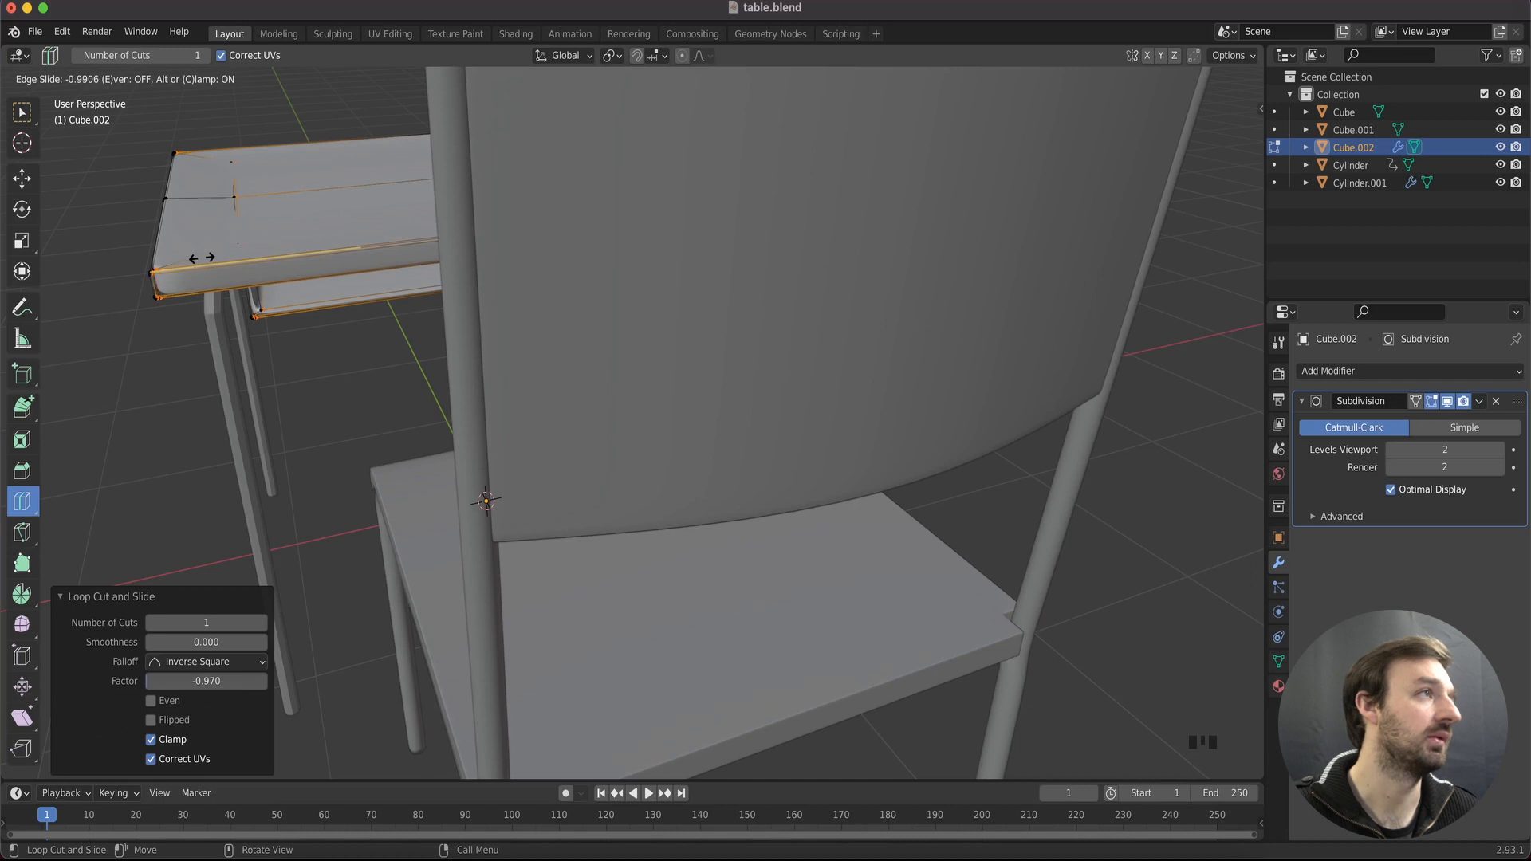
pyautogui.click(200, 258)
pyautogui.moveTo(199, 258); pyautogui.dragTo(226, 251, button='middle')
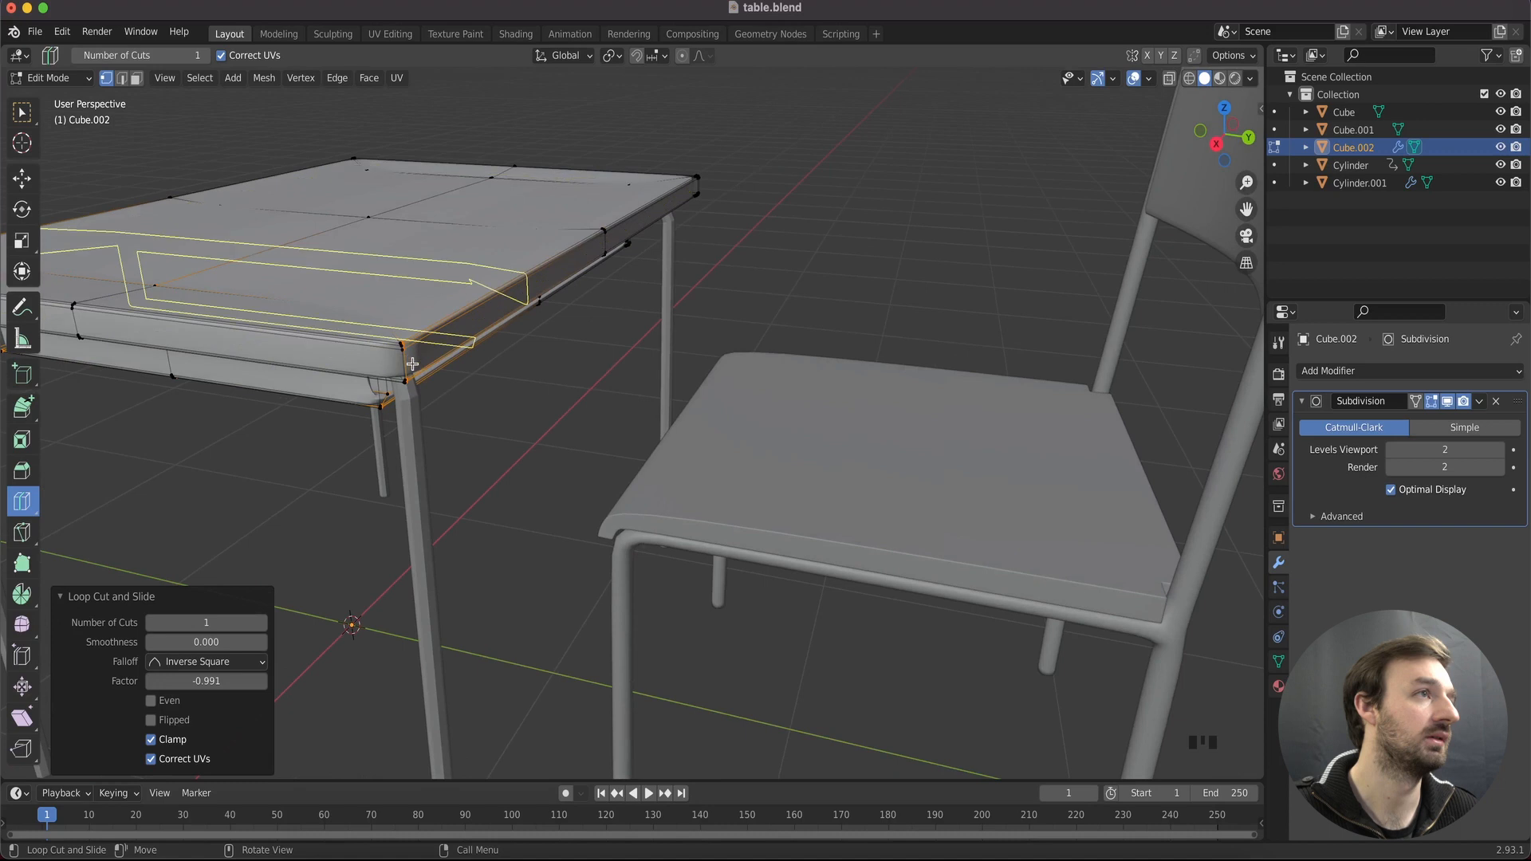
pyautogui.moveTo(412, 364); pyautogui.dragTo(411, 361)
pyautogui.press('super+z')
pyautogui.press('super+z')
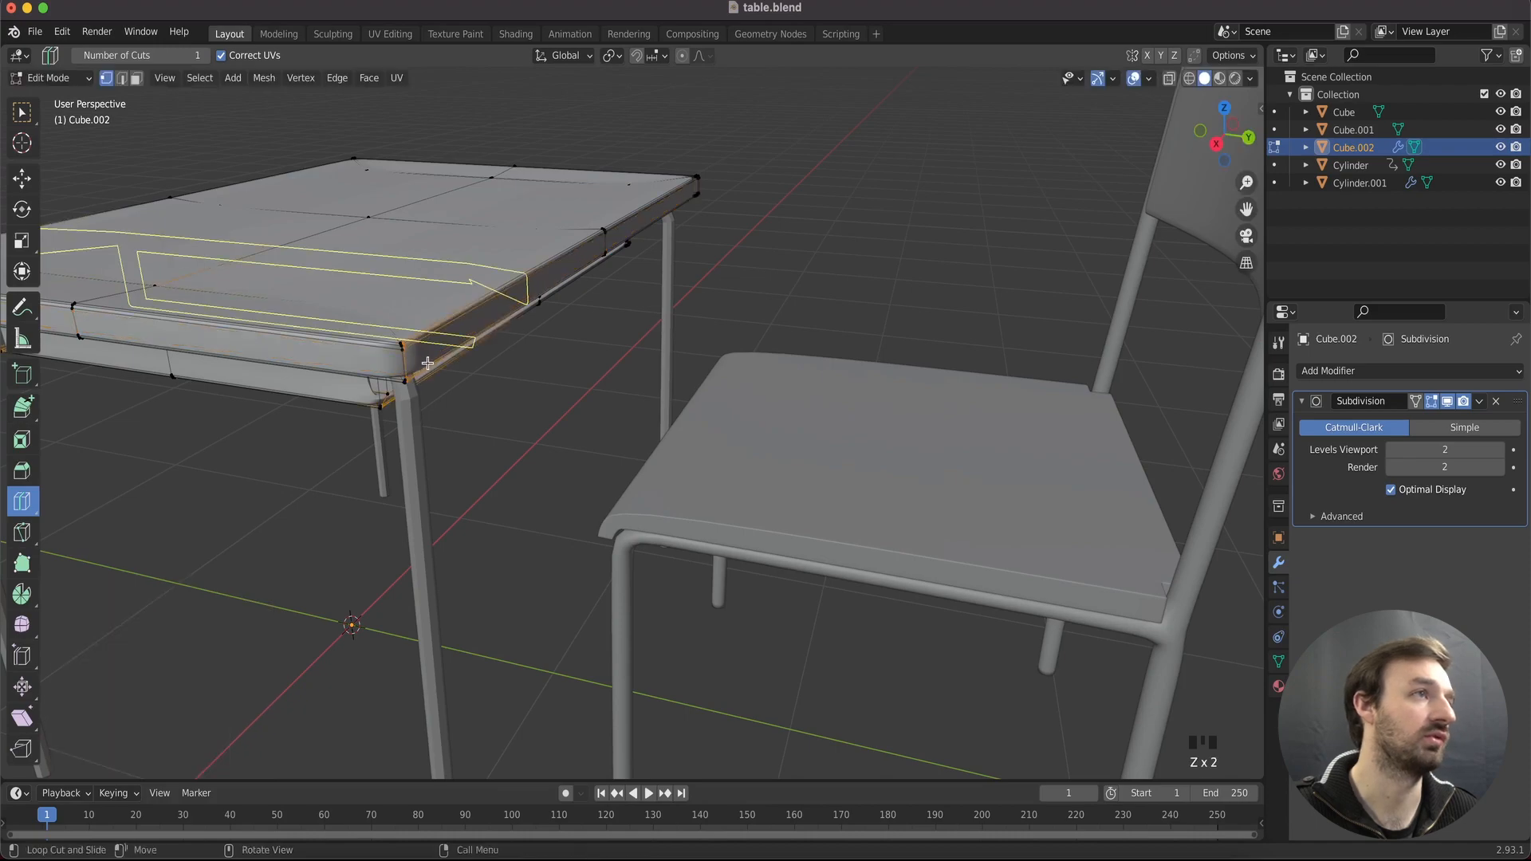
# Leave edit mode and examine the subdivided tabletop's edges and corners from all sides
pyautogui.hscroll(5, 428, 361)
pyautogui.keyDown('super'); pyautogui.scroll(-4, 429, 362); pyautogui.keyUp('super')
pyautogui.hscroll(-5, 428, 362)
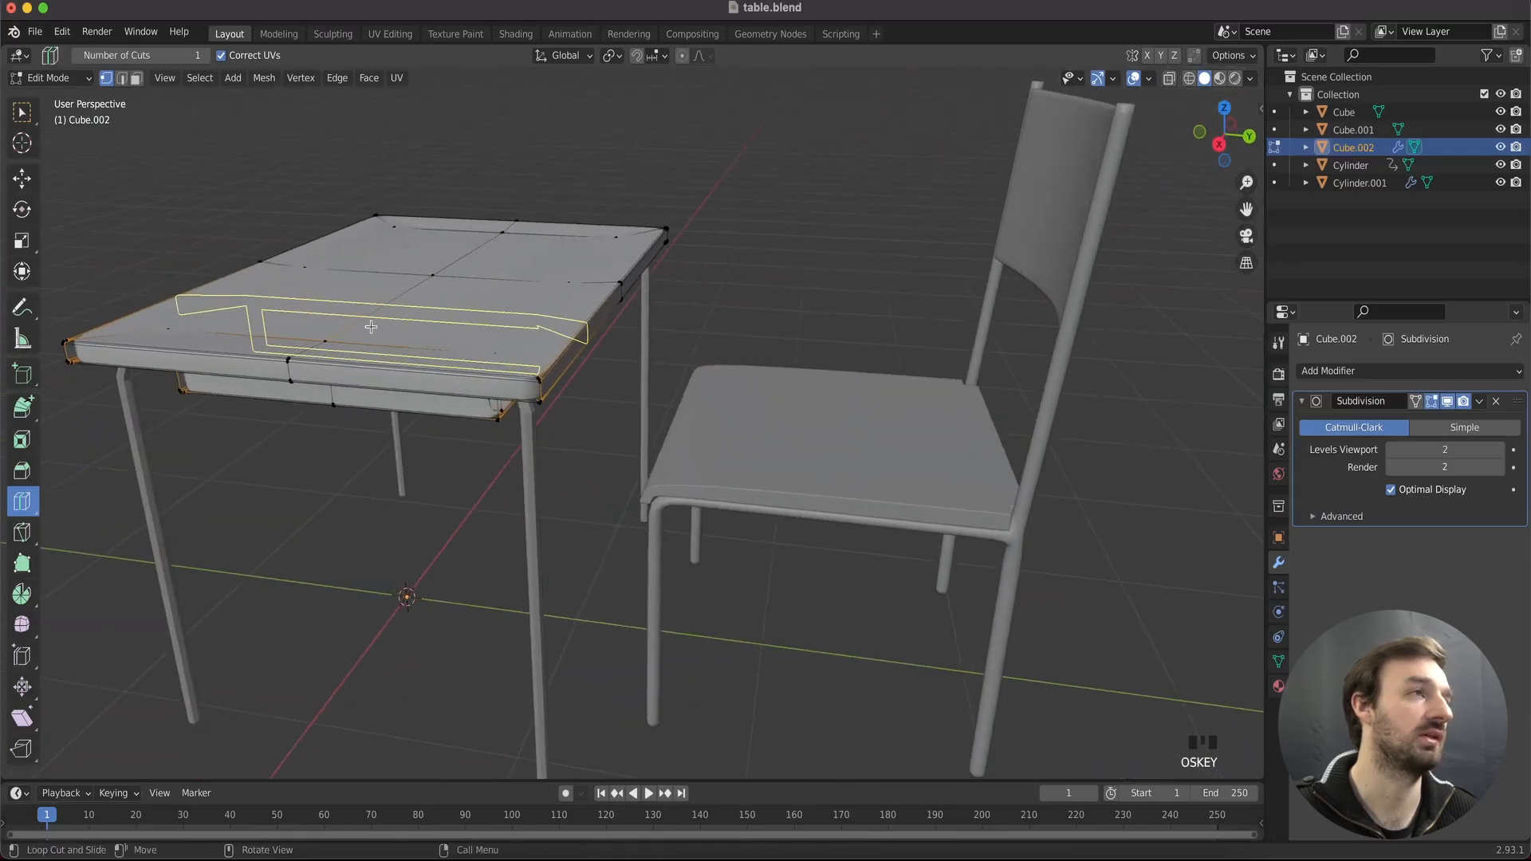
pyautogui.hscroll(-5, 371, 328)
pyautogui.hscroll(5, 427, 397)
pyautogui.press('Tab')
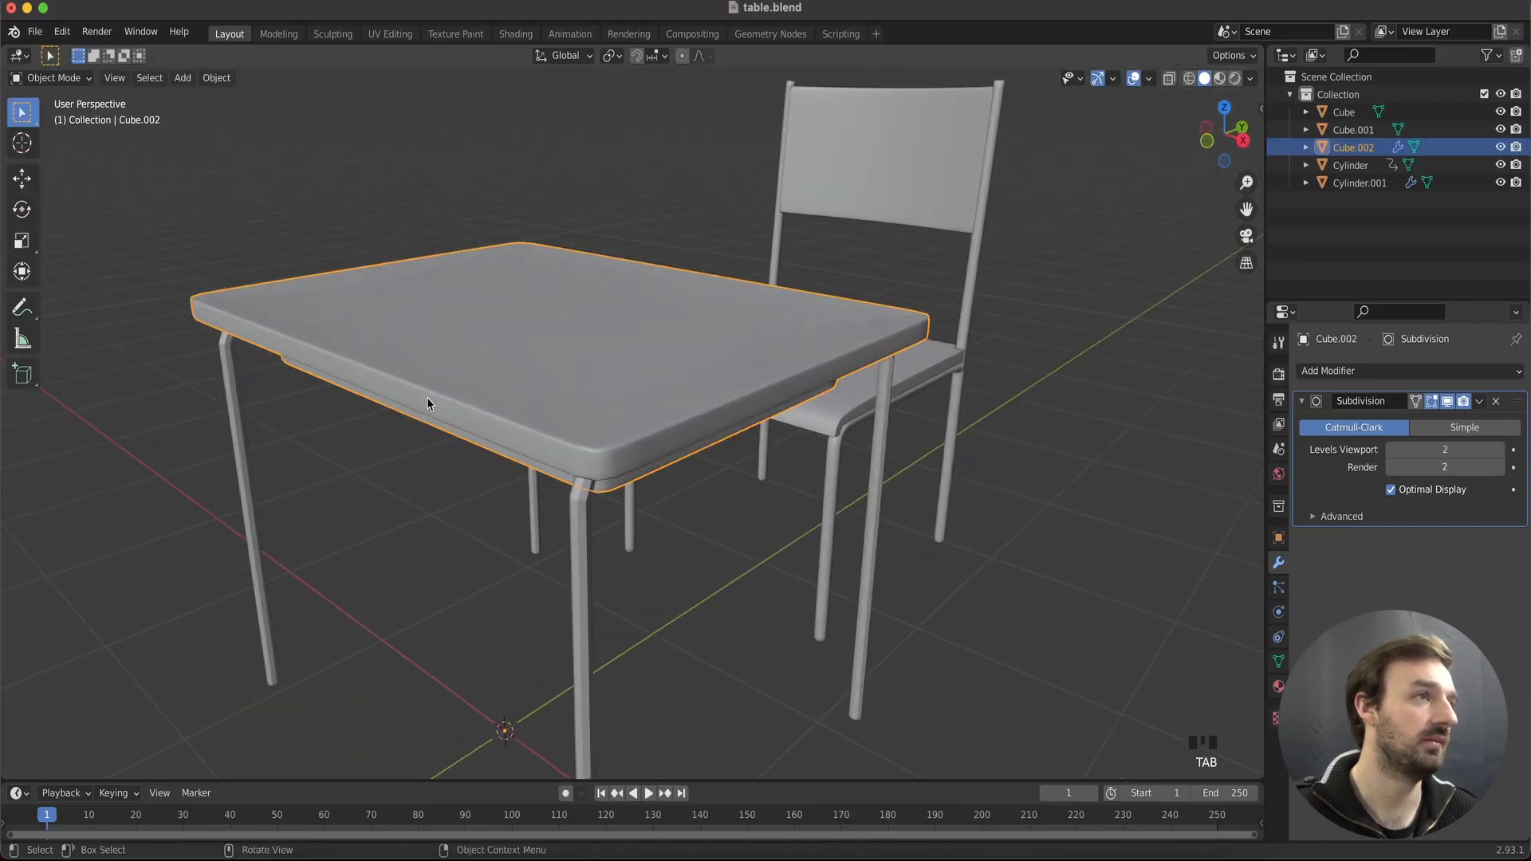
pyautogui.hscroll(-5, 427, 397)
pyautogui.hscroll(15, 425, 397)
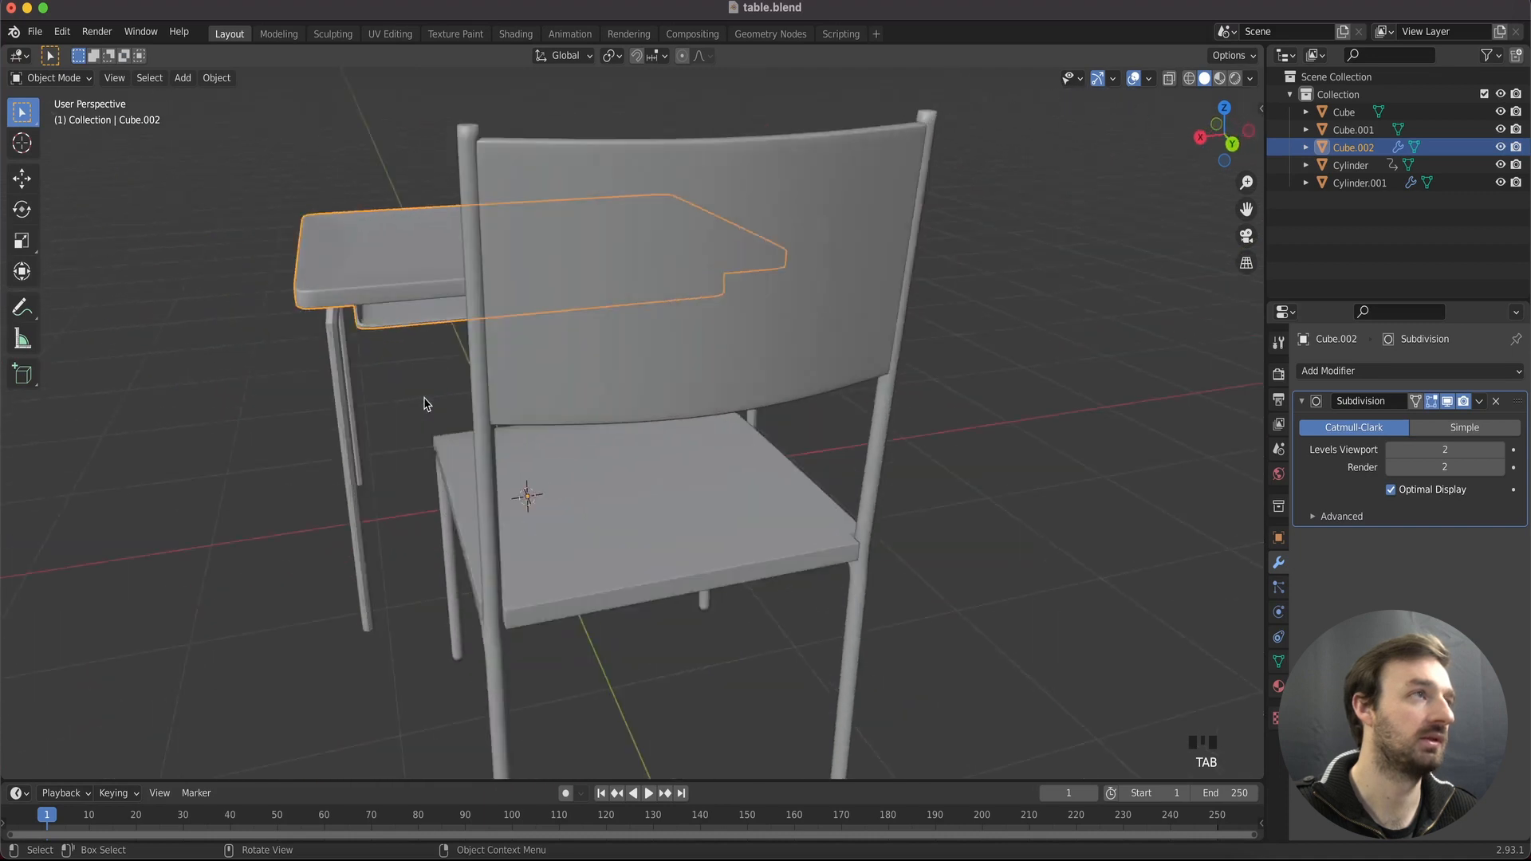
pyautogui.scroll(10, 416, 397)
pyautogui.hscroll(10, 416, 397)
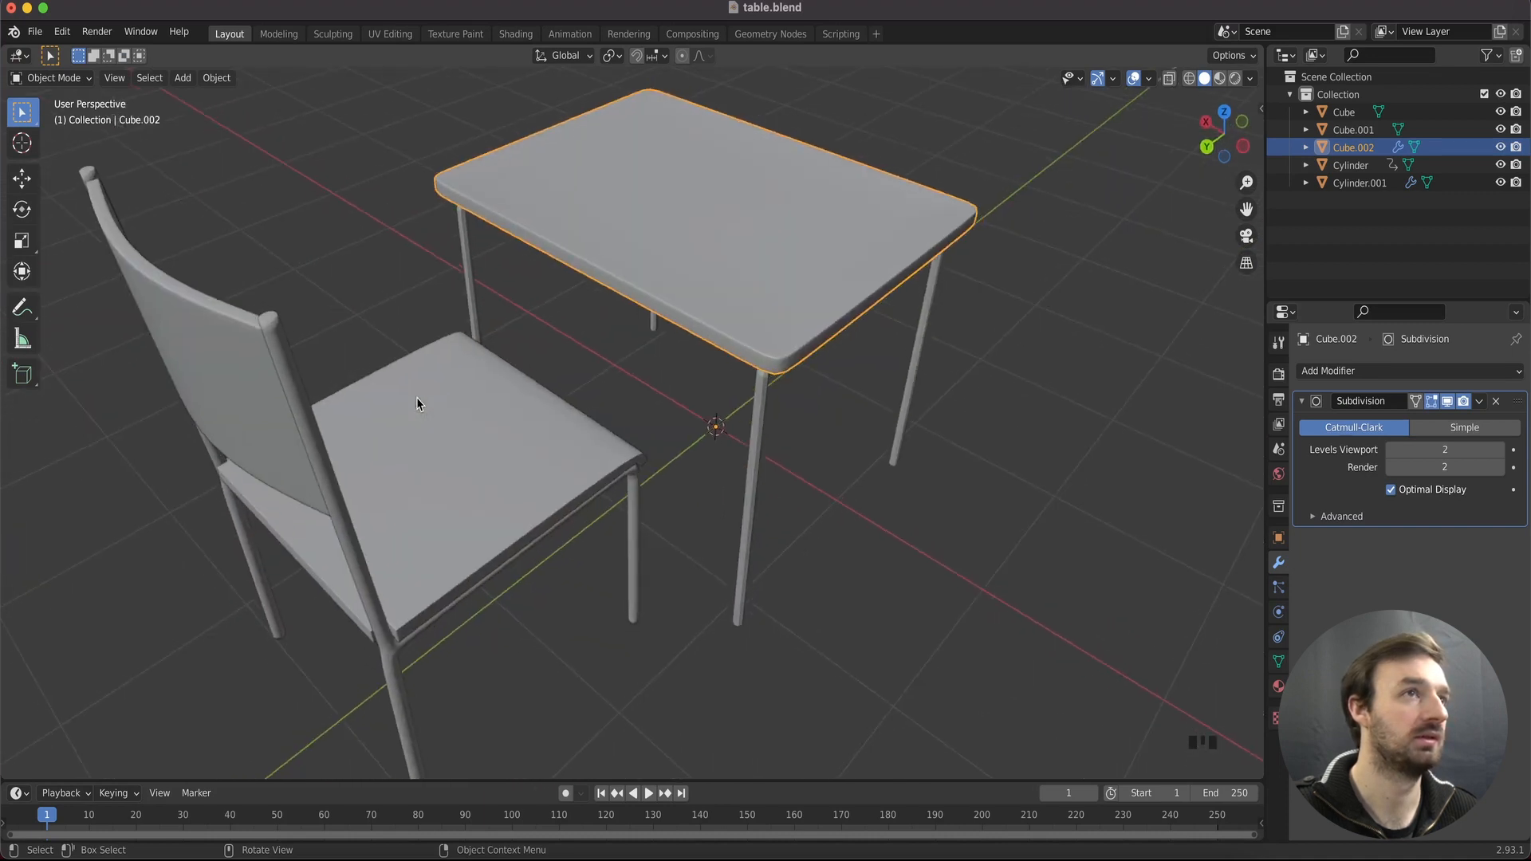
pyautogui.scroll(-10, 416, 397)
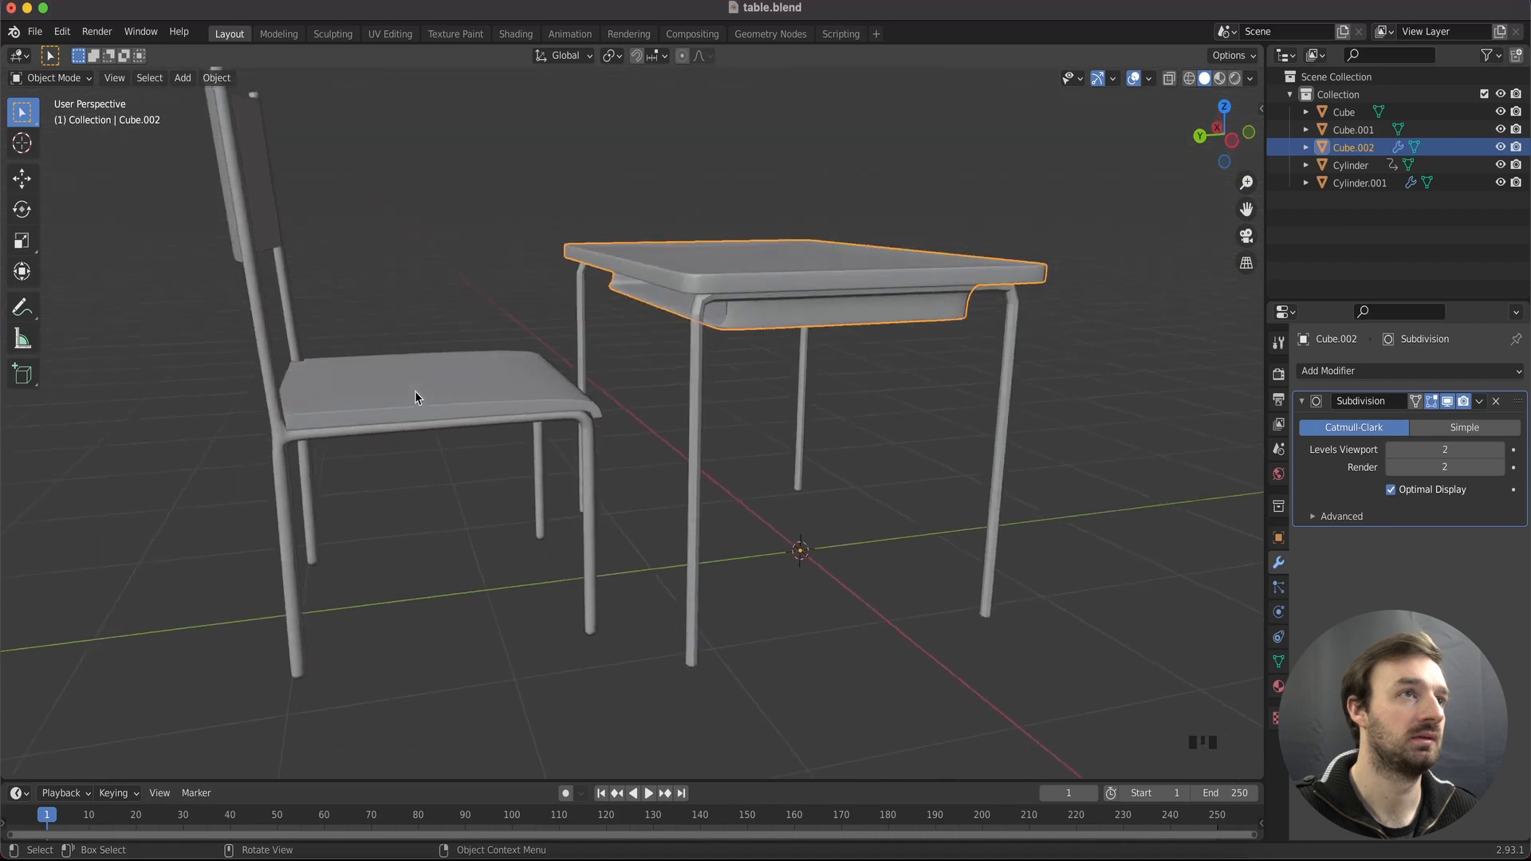
pyautogui.hscroll(-6, 416, 397)
# Add two loop cuts around the storage compartment's walls, sliding one to factor 0.893 and the other to -0.730
pyautogui.press('Tab')
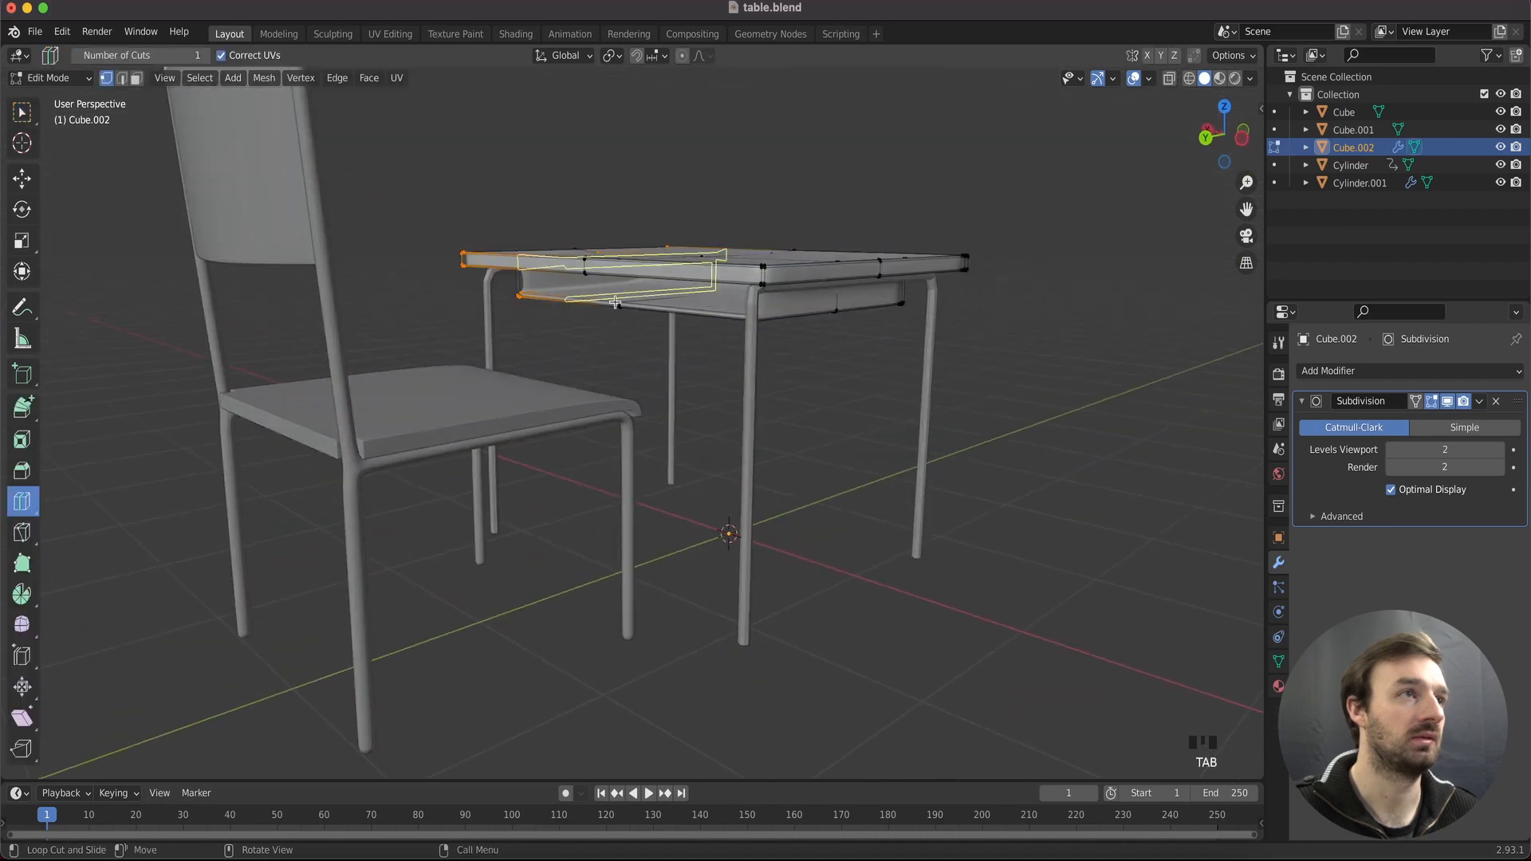
pyautogui.keyDown('super'); pyautogui.scroll(8, 744, 300); pyautogui.keyUp('super')
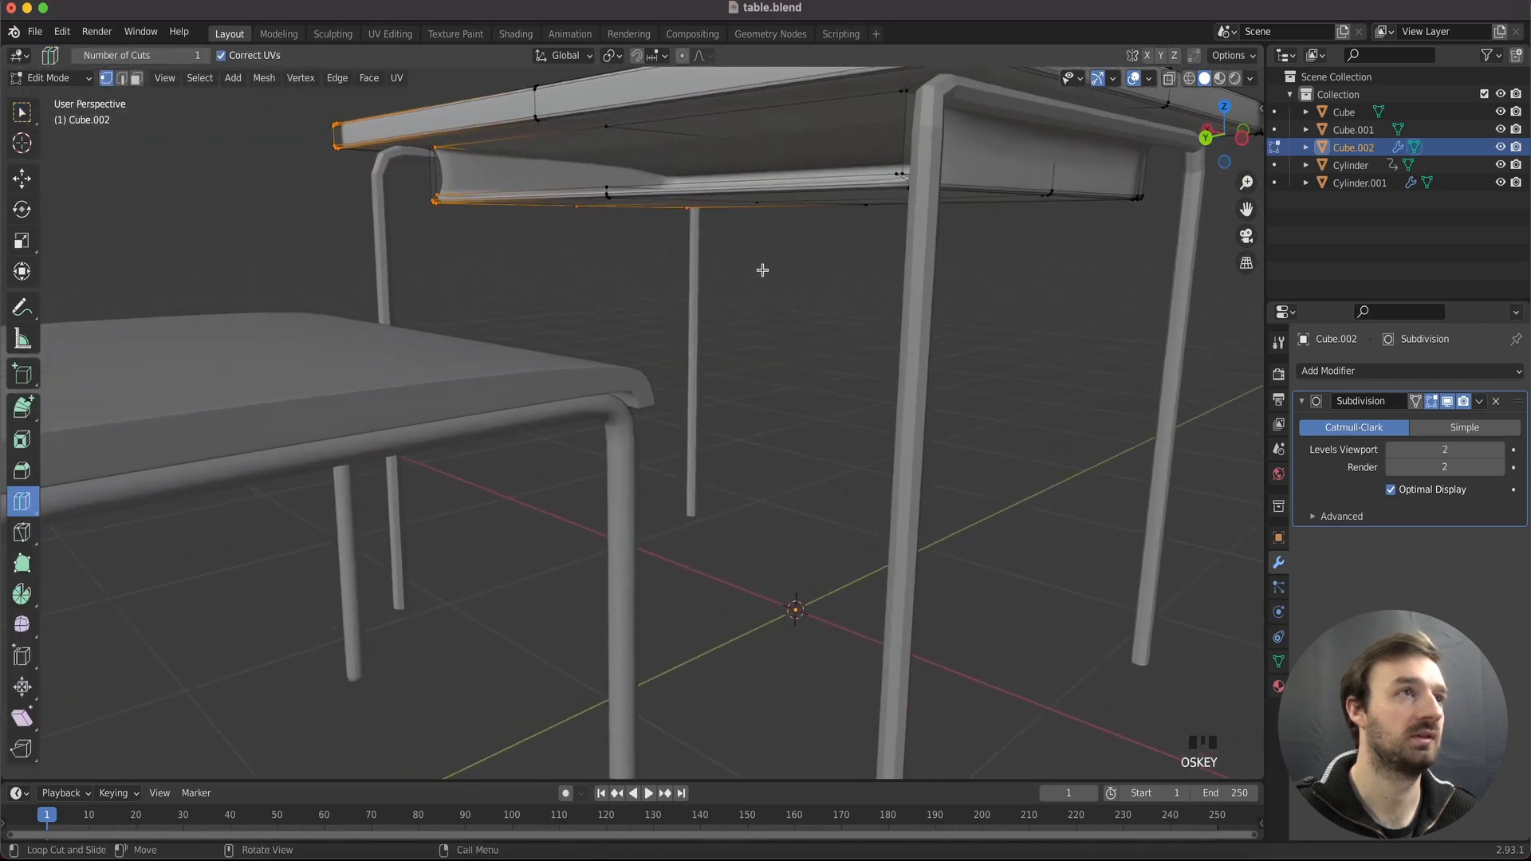
pyautogui.hscroll(-3, 842, 193)
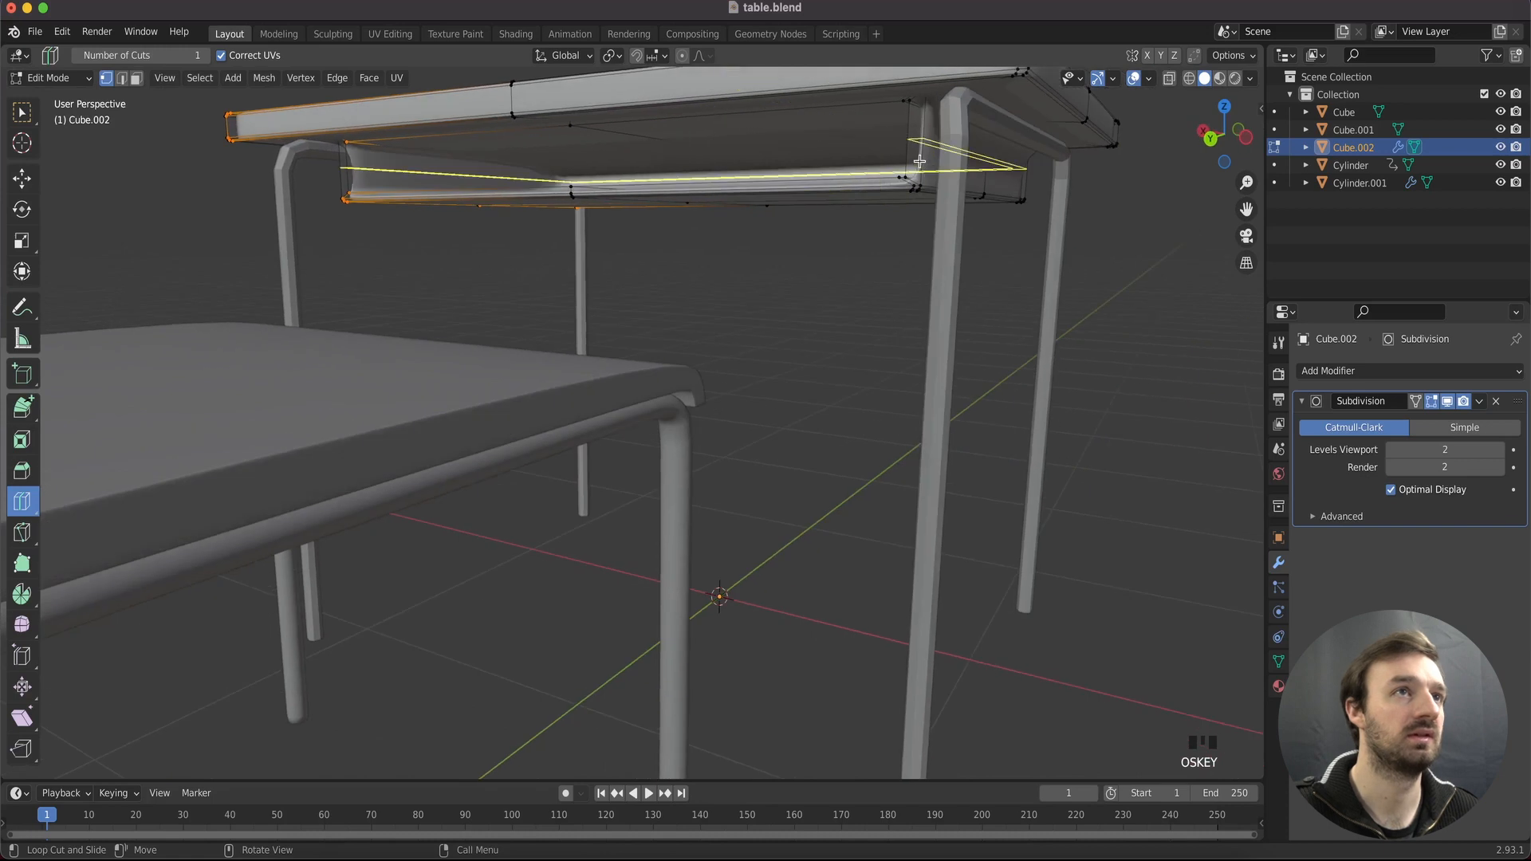
pyautogui.moveTo(919, 162); pyautogui.dragTo(920, 191)
pyautogui.press('g')
pyautogui.press('g')
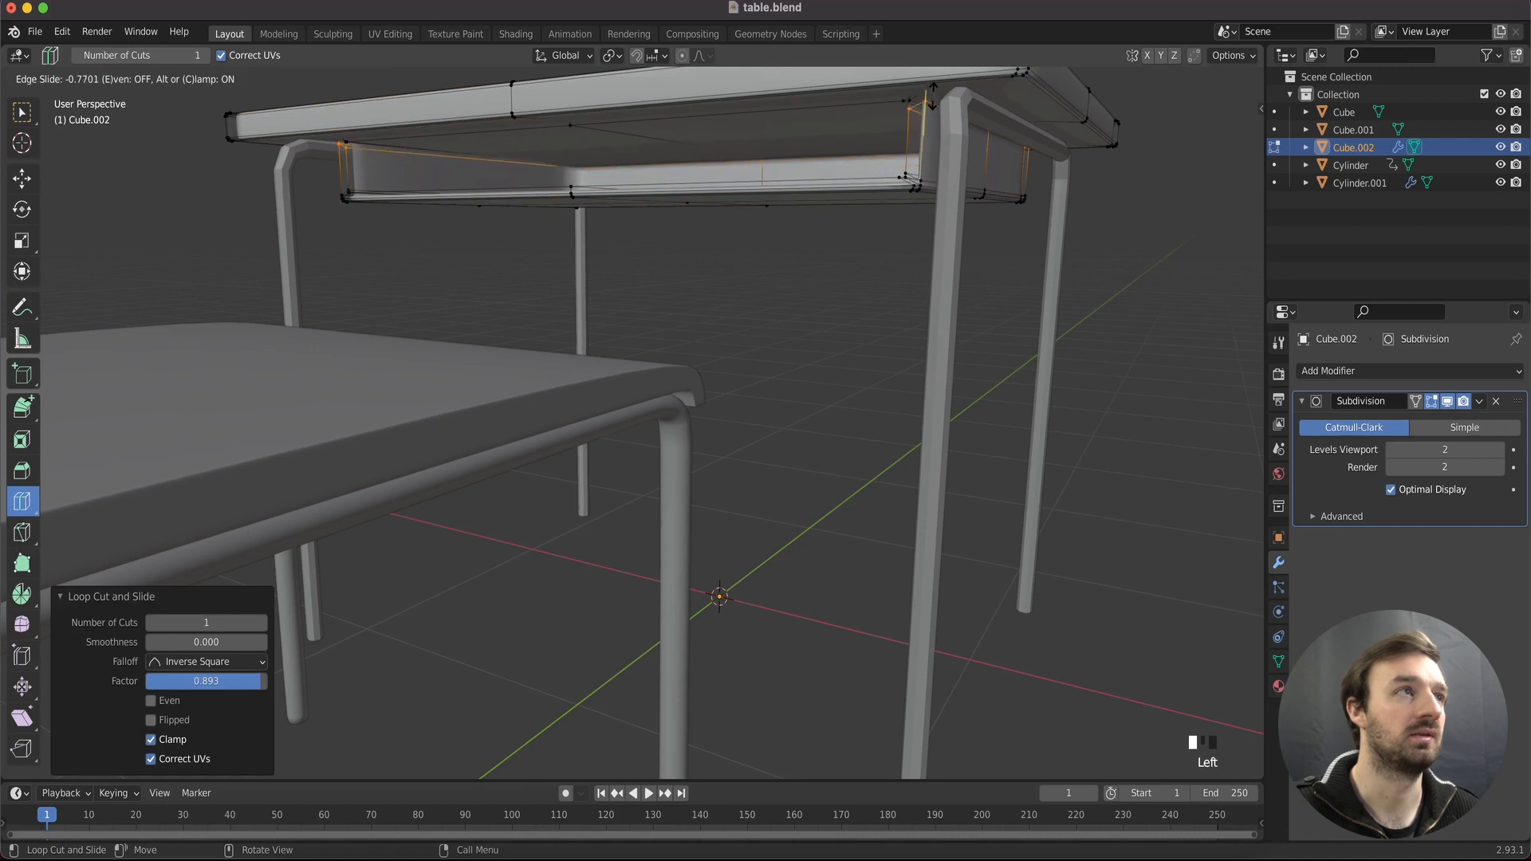
pyautogui.moveTo(931, 97); pyautogui.dragTo(931, 97)
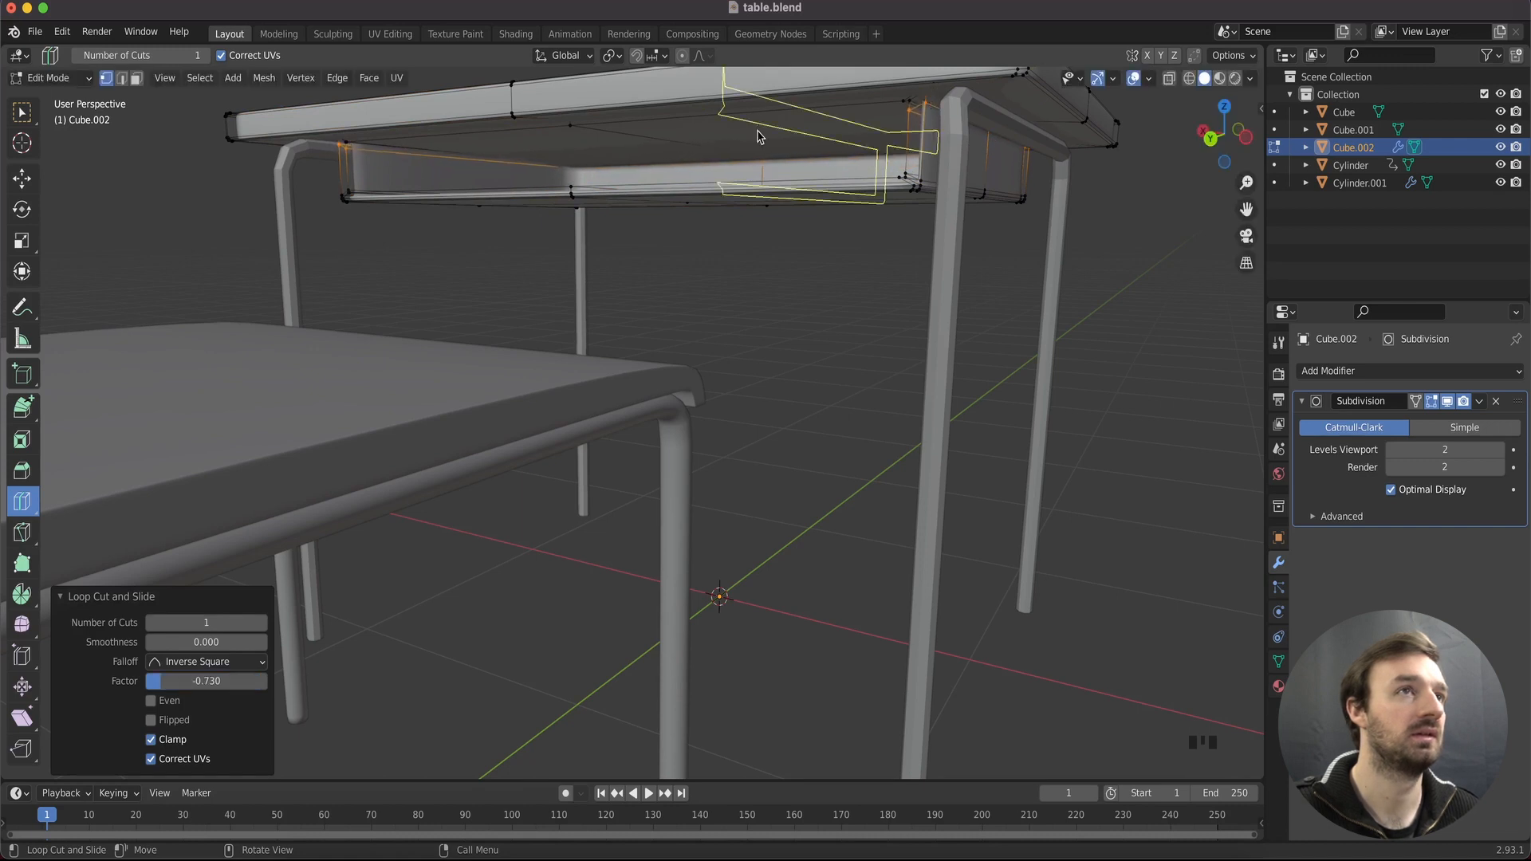
# Return to object mode and examine the storage compartment's opening and outer corners
pyautogui.press('Tab')
pyautogui.hscroll(-8, 758, 130)
pyautogui.hscroll(10, 759, 130)
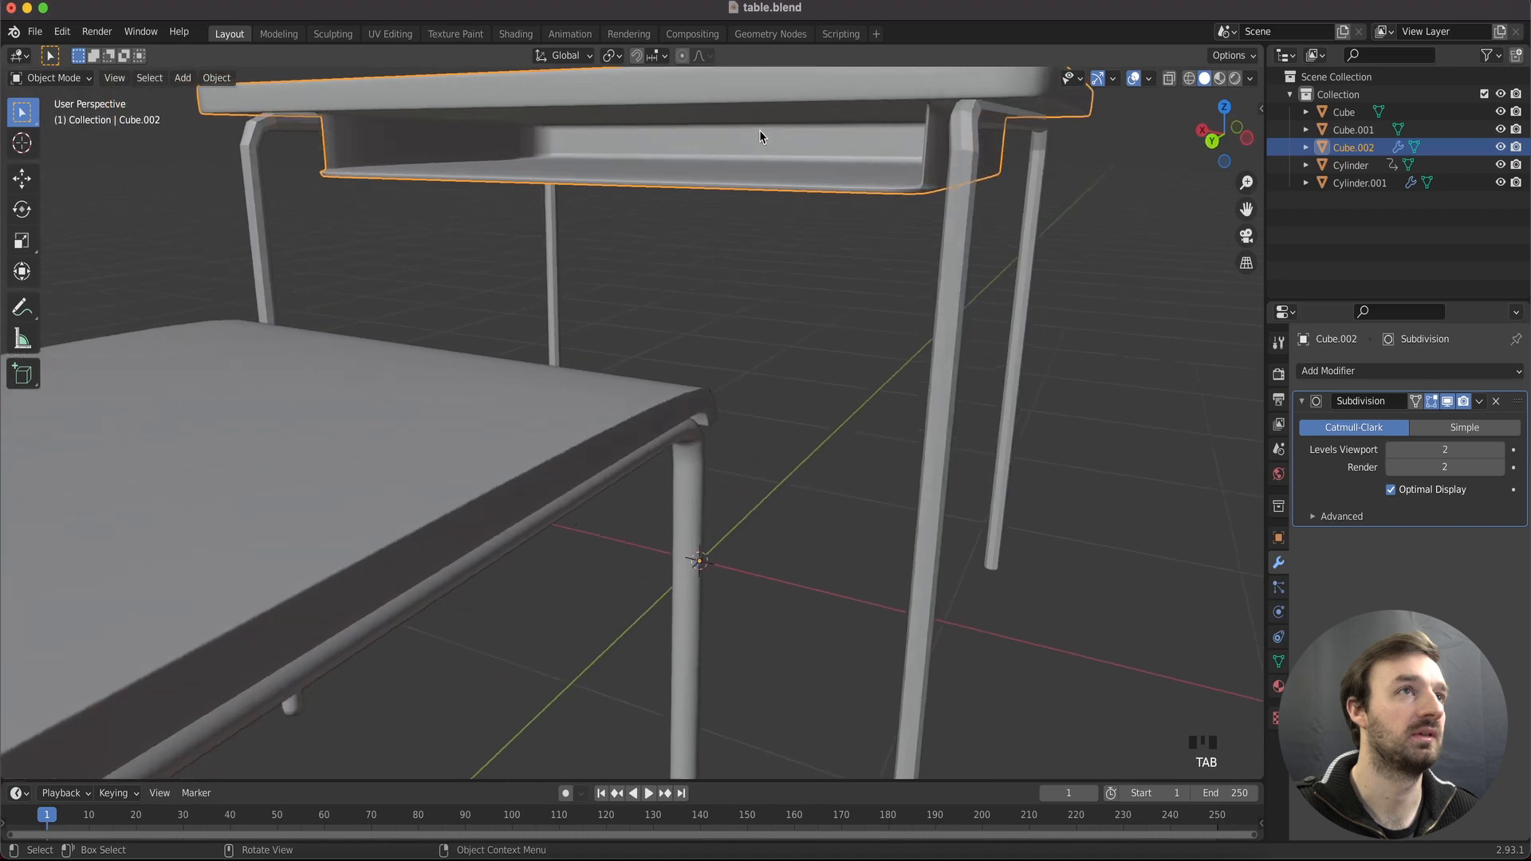
pyautogui.keyDown('super'); pyautogui.scroll(-10, 759, 131); pyautogui.keyUp('super')
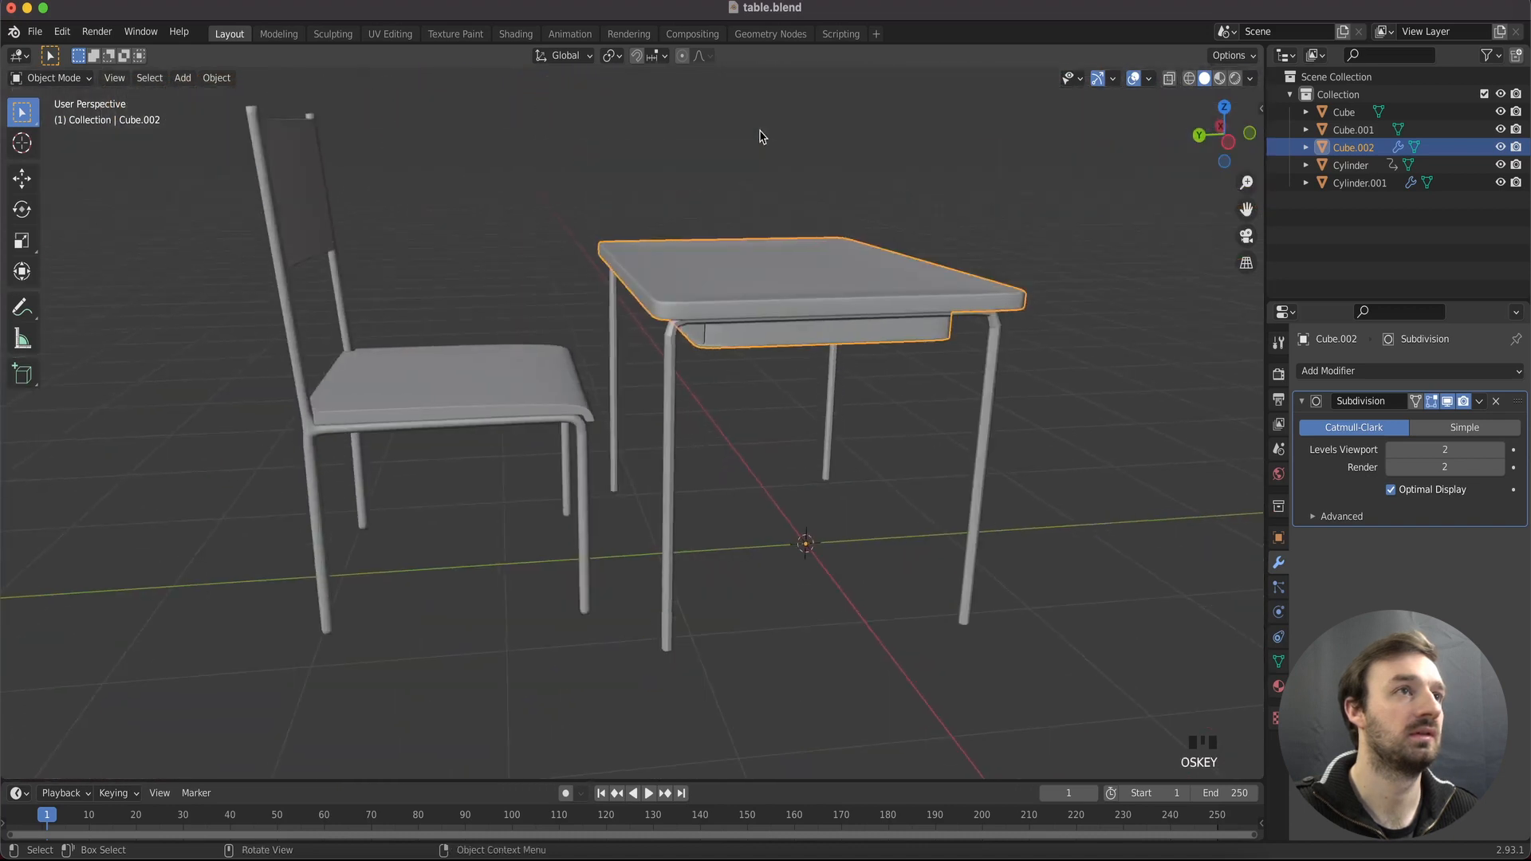
pyautogui.hscroll(5, 759, 131)
pyautogui.keyDown('super'); pyautogui.scroll(5, 653, 293); pyautogui.keyUp('super')
pyautogui.keyDown('super'); pyautogui.scroll(4, 652, 293); pyautogui.keyUp('super')
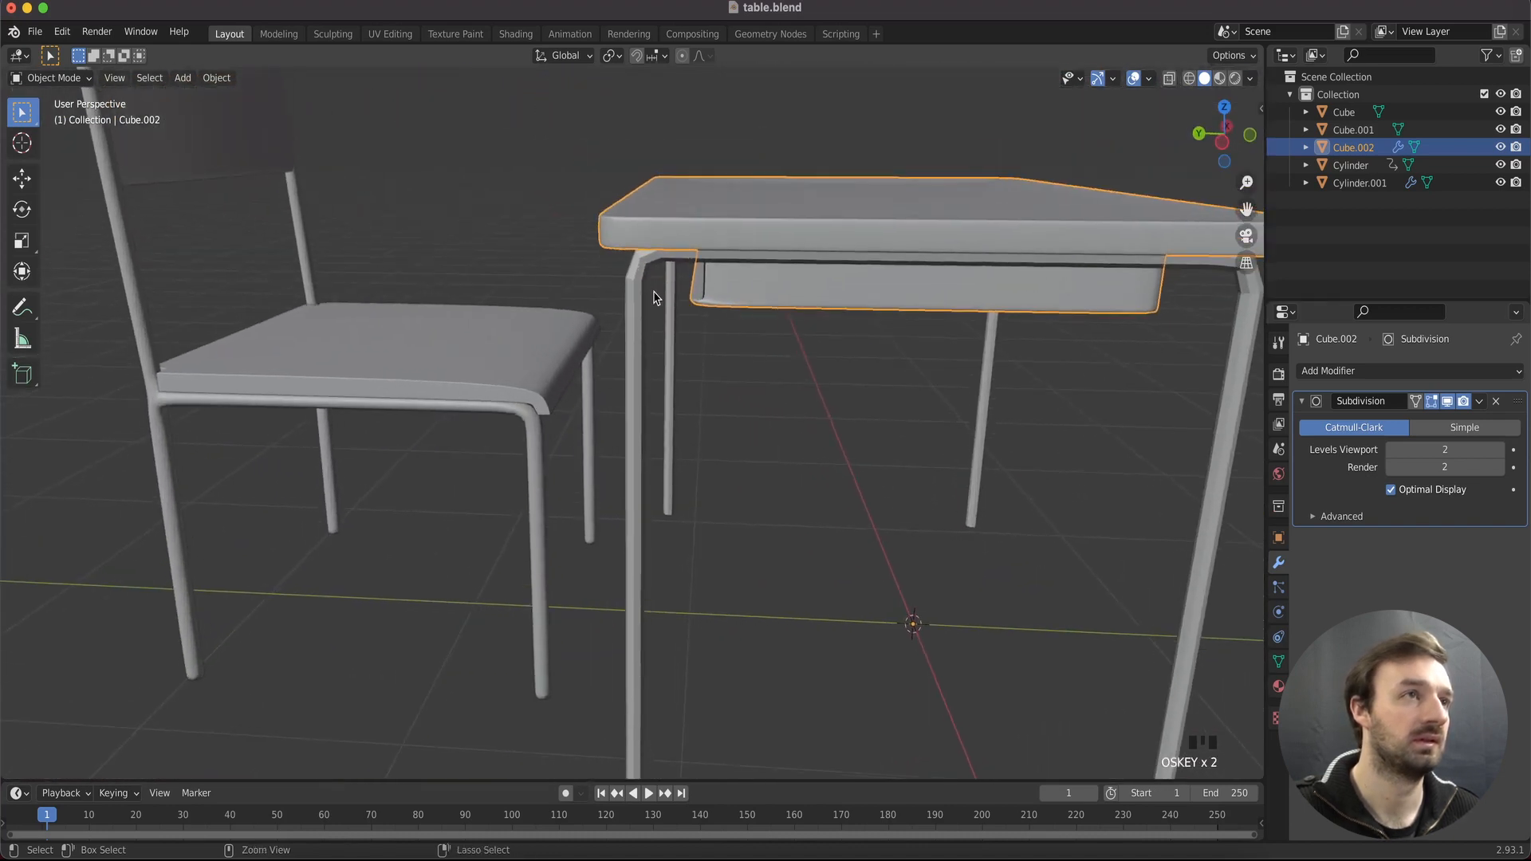
pyautogui.hscroll(-8, 716, 281)
pyautogui.hscroll(-3, 805, 236)
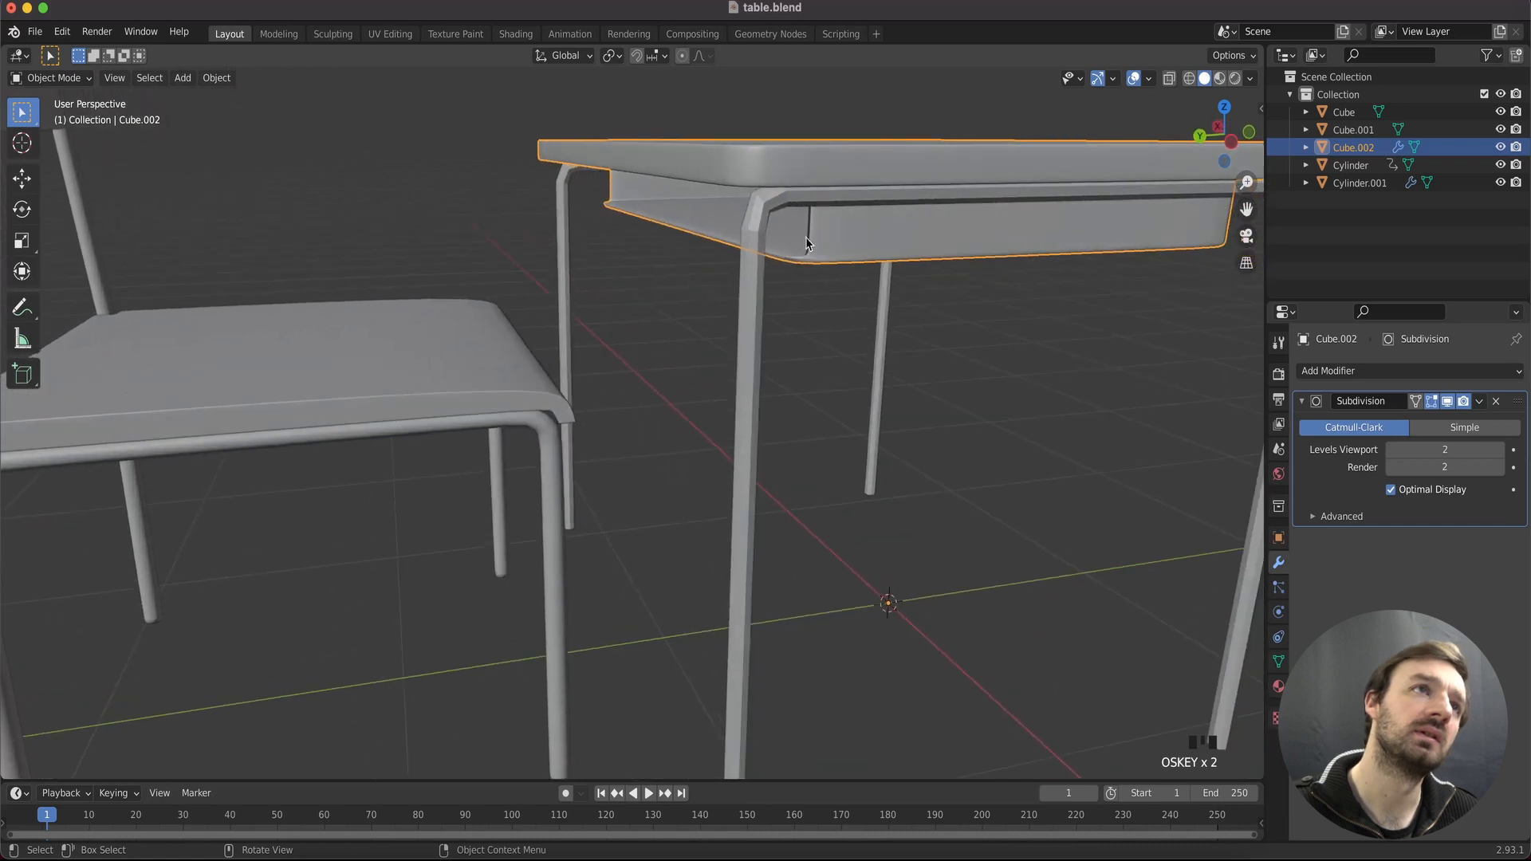
# In edit mode, add a loop cut close to the storage compartment's open front edge with a slide factor of 0.657
pyautogui.press('Tab')
pyautogui.hscroll(-8, 839, 237)
pyautogui.hscroll(-5, 840, 238)
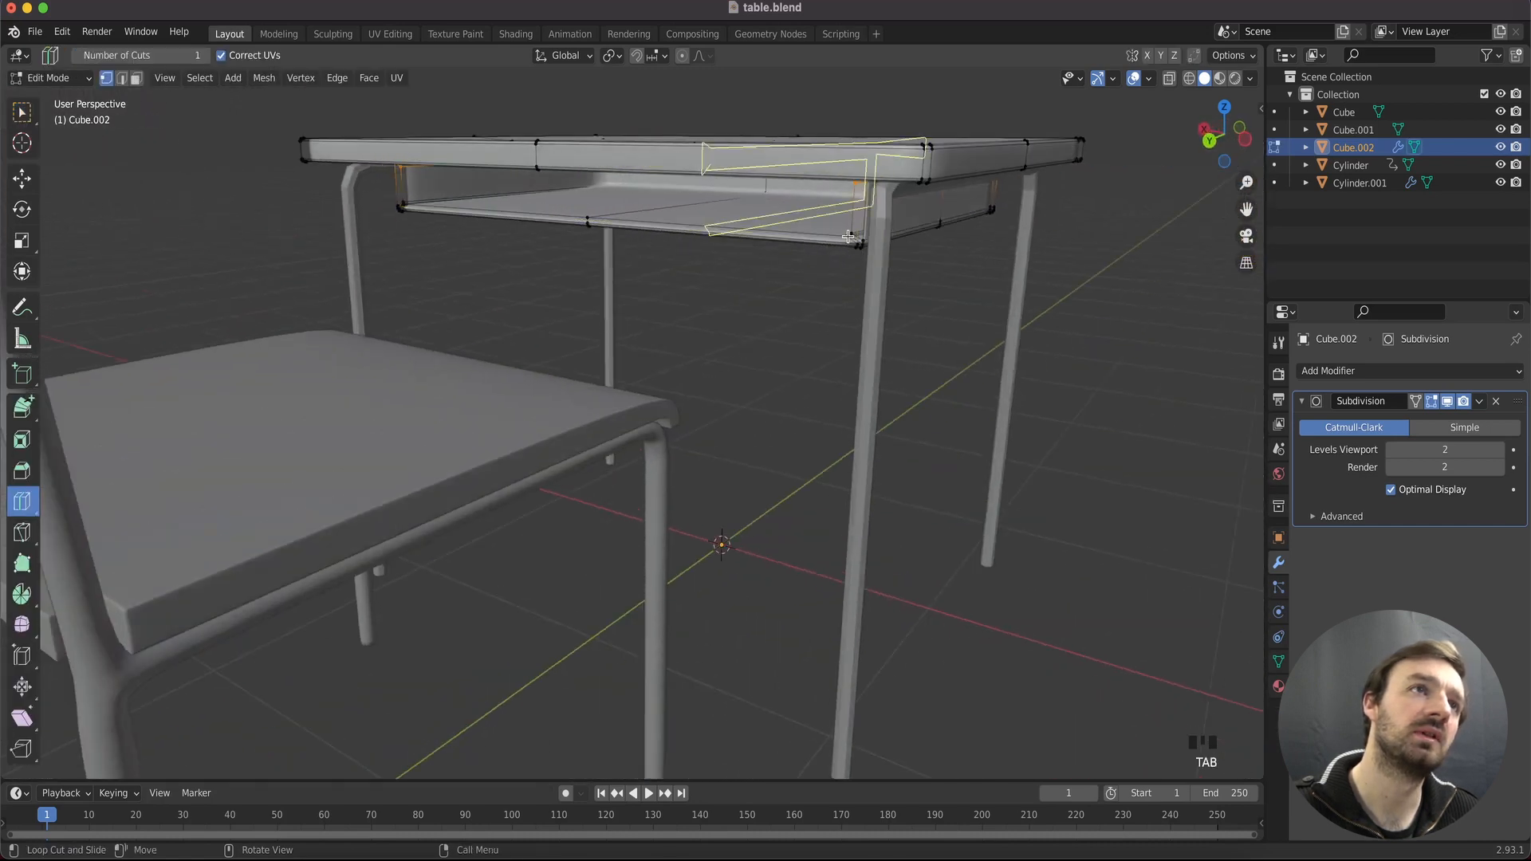
pyautogui.moveTo(852, 236); pyautogui.dragTo(868, 238)
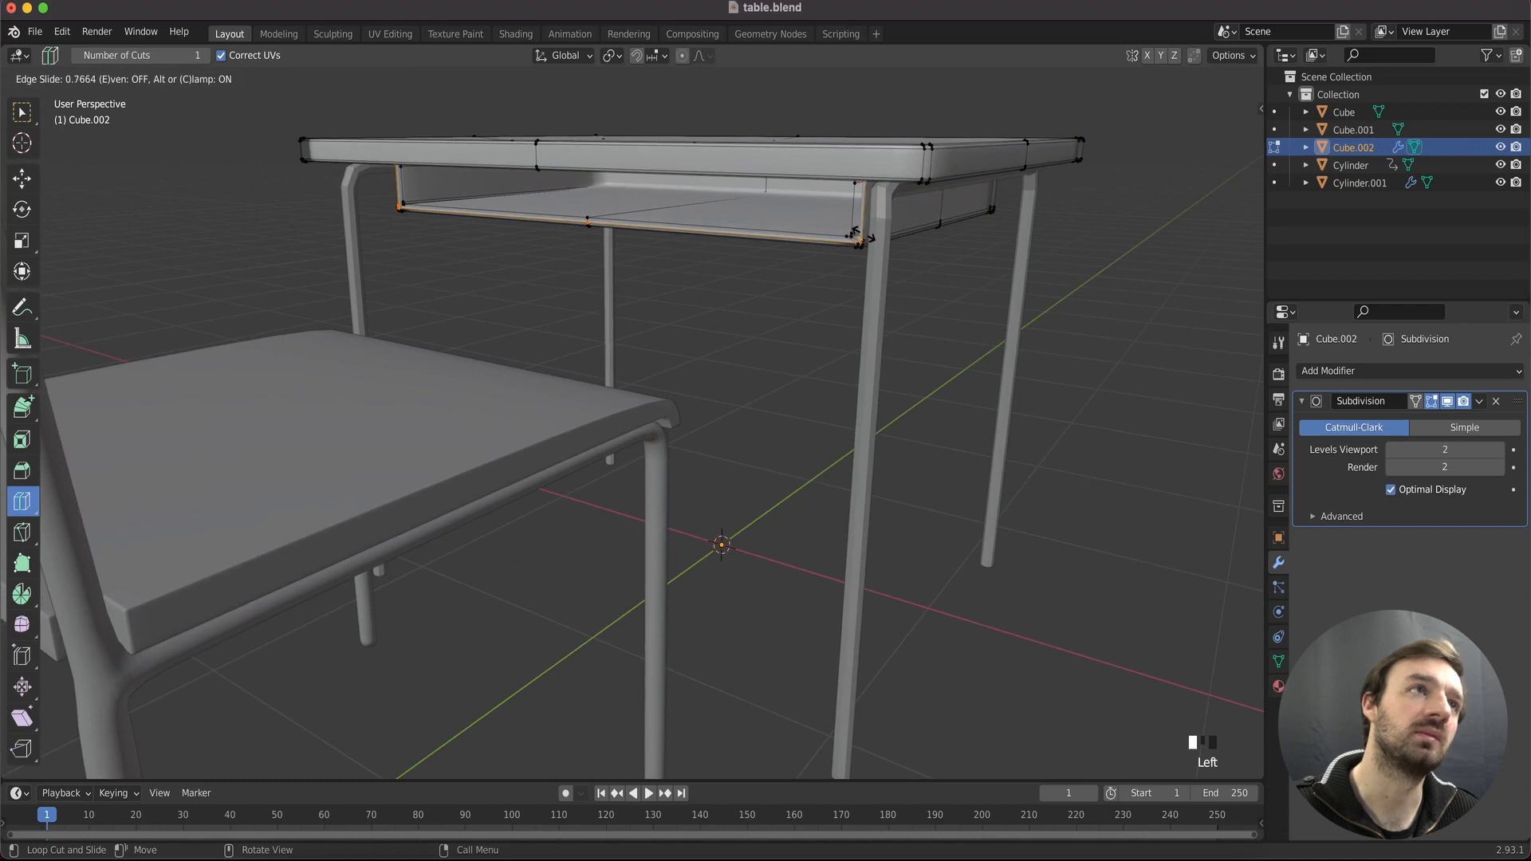
pyautogui.moveTo(862, 236); pyautogui.dragTo(859, 229)
pyautogui.scroll(3, 856, 223)
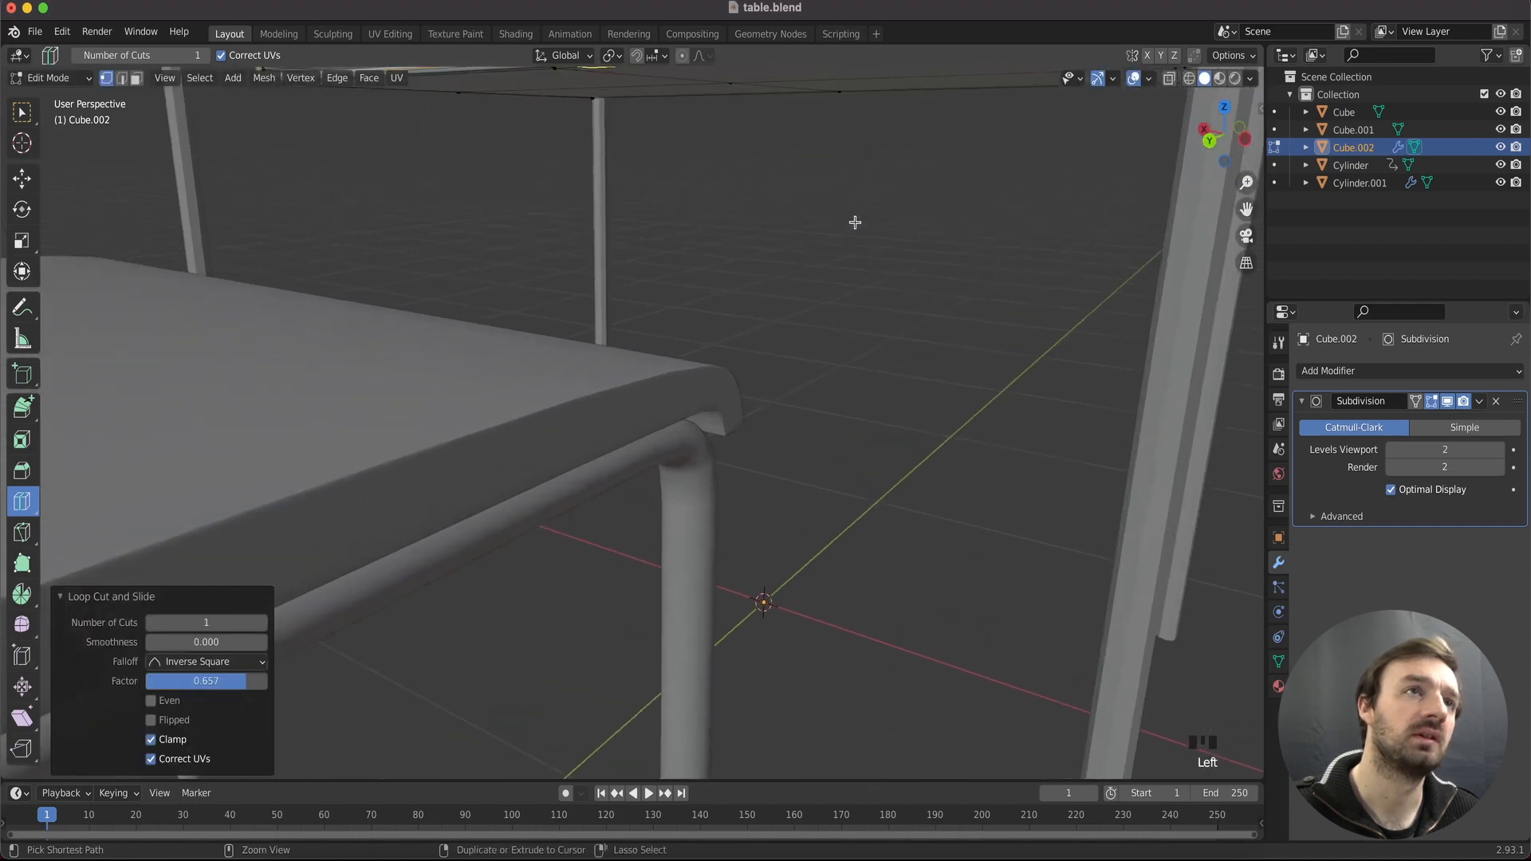
# Undo the last loop cut and add a new one around the storage compartment's opening, close to its front rim
pyautogui.press('super+z')
pyautogui.scroll(5, 888, 215)
pyautogui.scroll(-5, 889, 214)
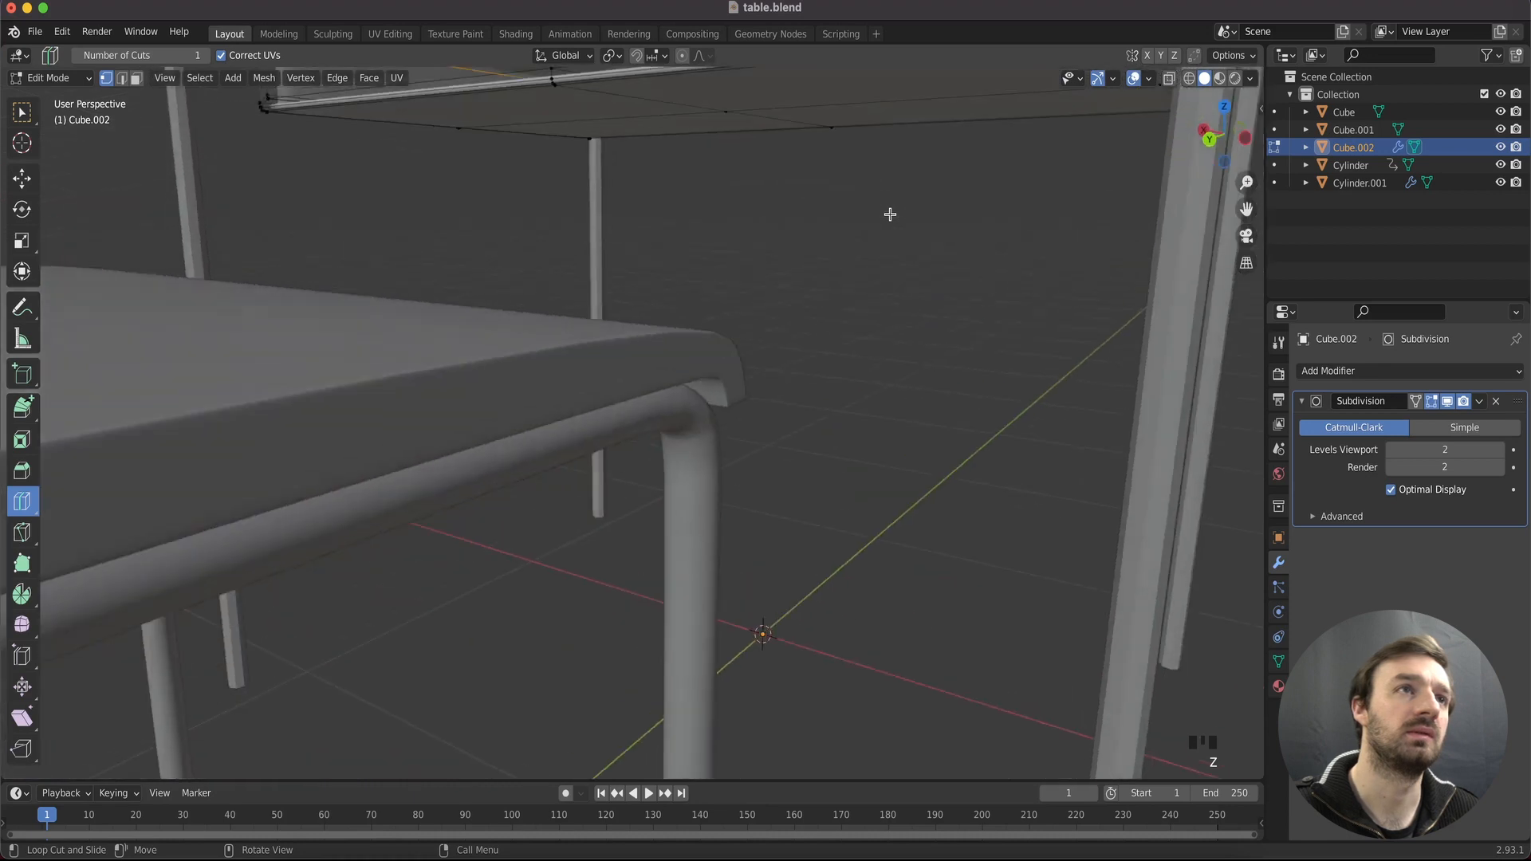
pyautogui.keyDown('shift'); pyautogui.scroll(5, 889, 214); pyautogui.keyUp('shift')
pyautogui.keyDown('shift'); pyautogui.scroll(1, 890, 215); pyautogui.keyUp('shift')
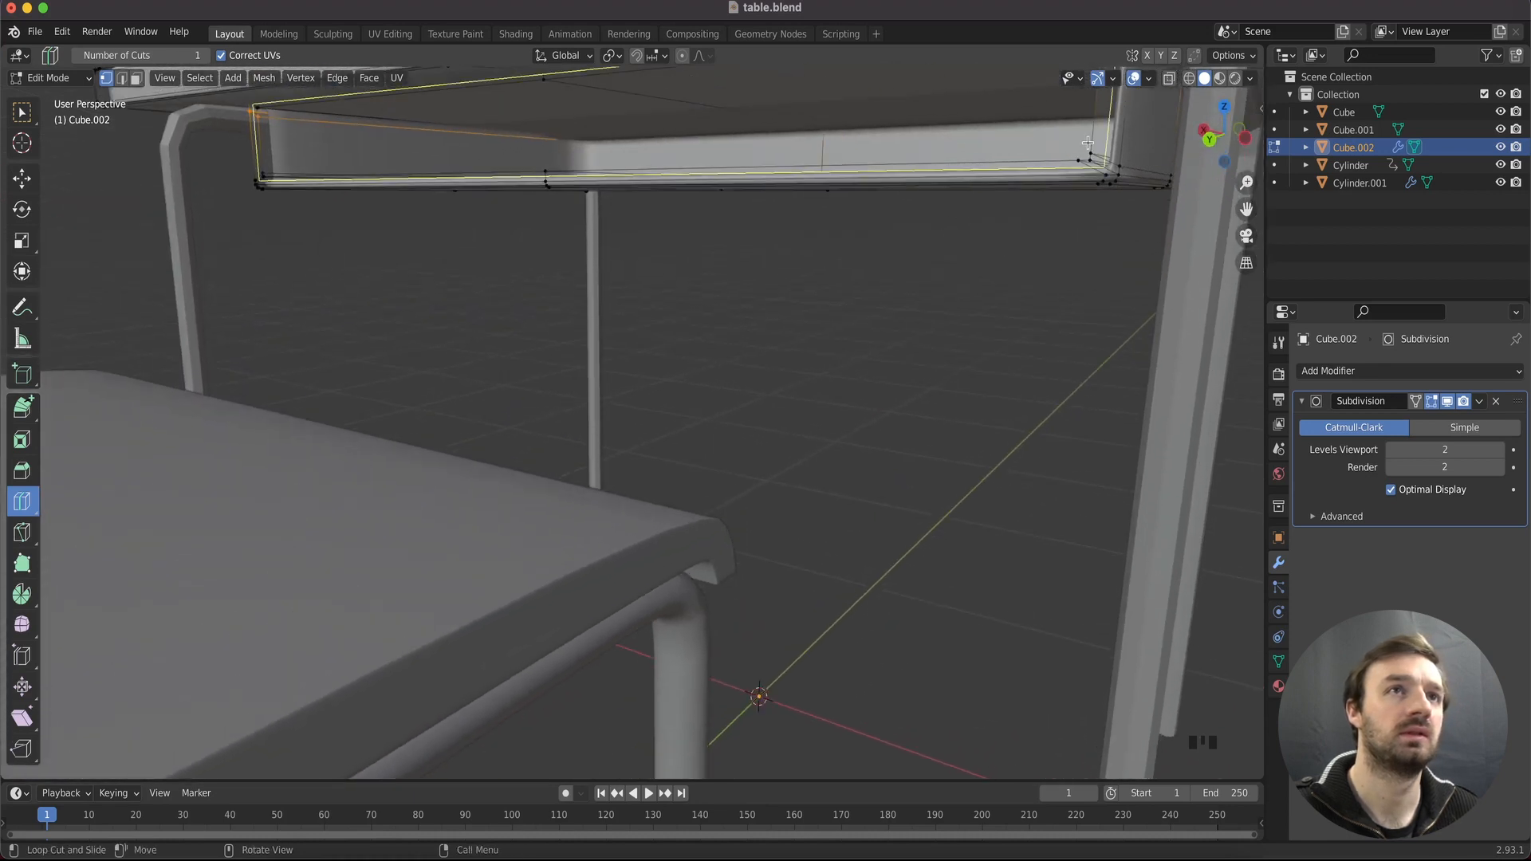
pyautogui.moveTo(1094, 150); pyautogui.dragTo(1083, 150)
# Return to object mode and examine the storage compartment's rim and corners from below and from the side
pyautogui.press('Tab')
pyautogui.scroll(5, 1045, 154)
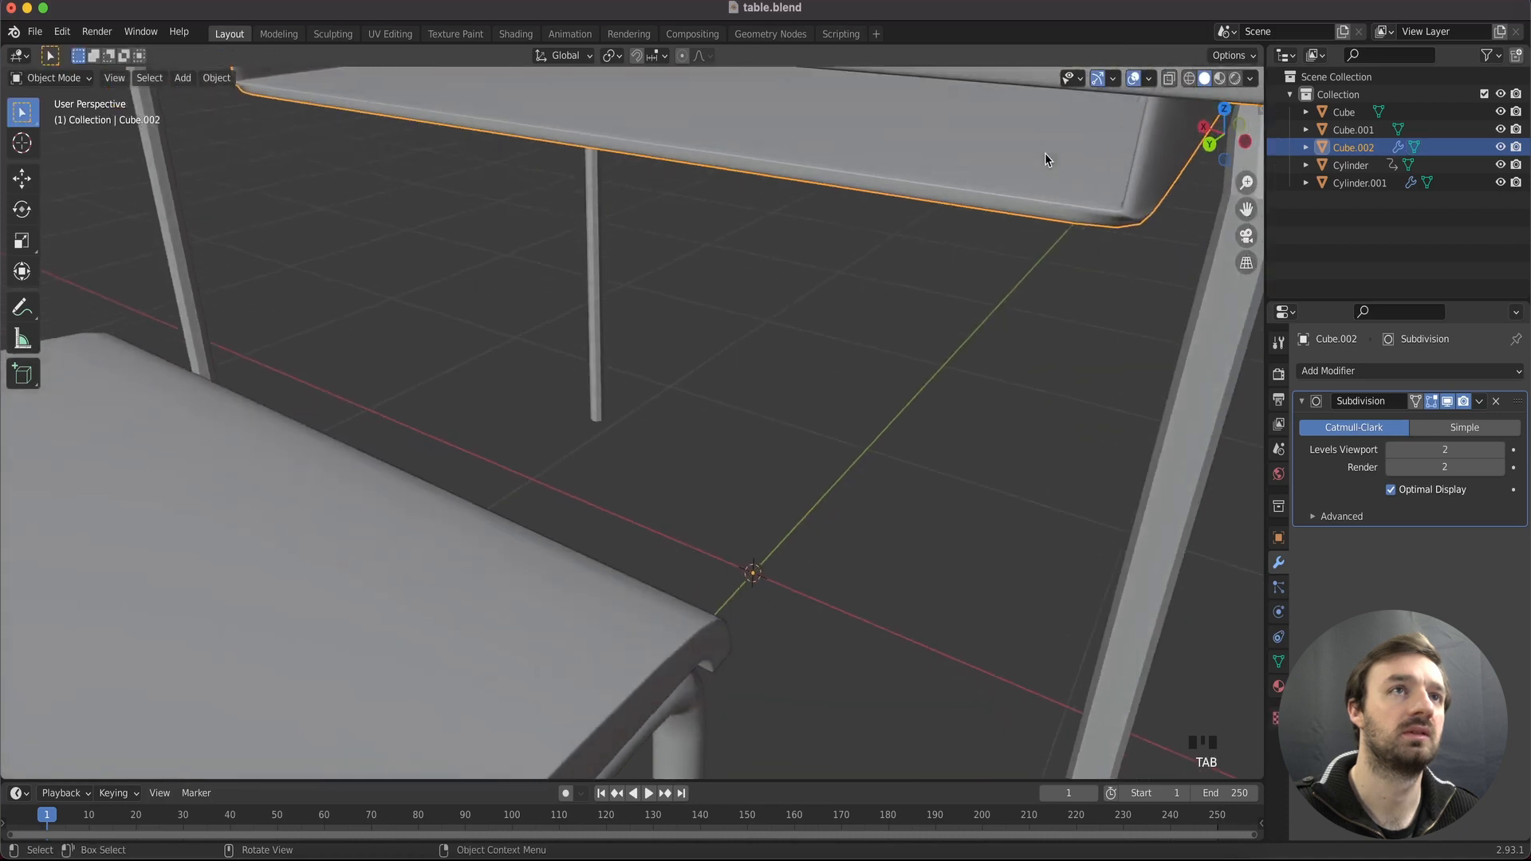
pyautogui.keyDown('super'); pyautogui.scroll(-5, 1045, 155); pyautogui.keyUp('super')
pyautogui.scroll(-5, 1045, 155)
pyautogui.hscroll(10, 1048, 160)
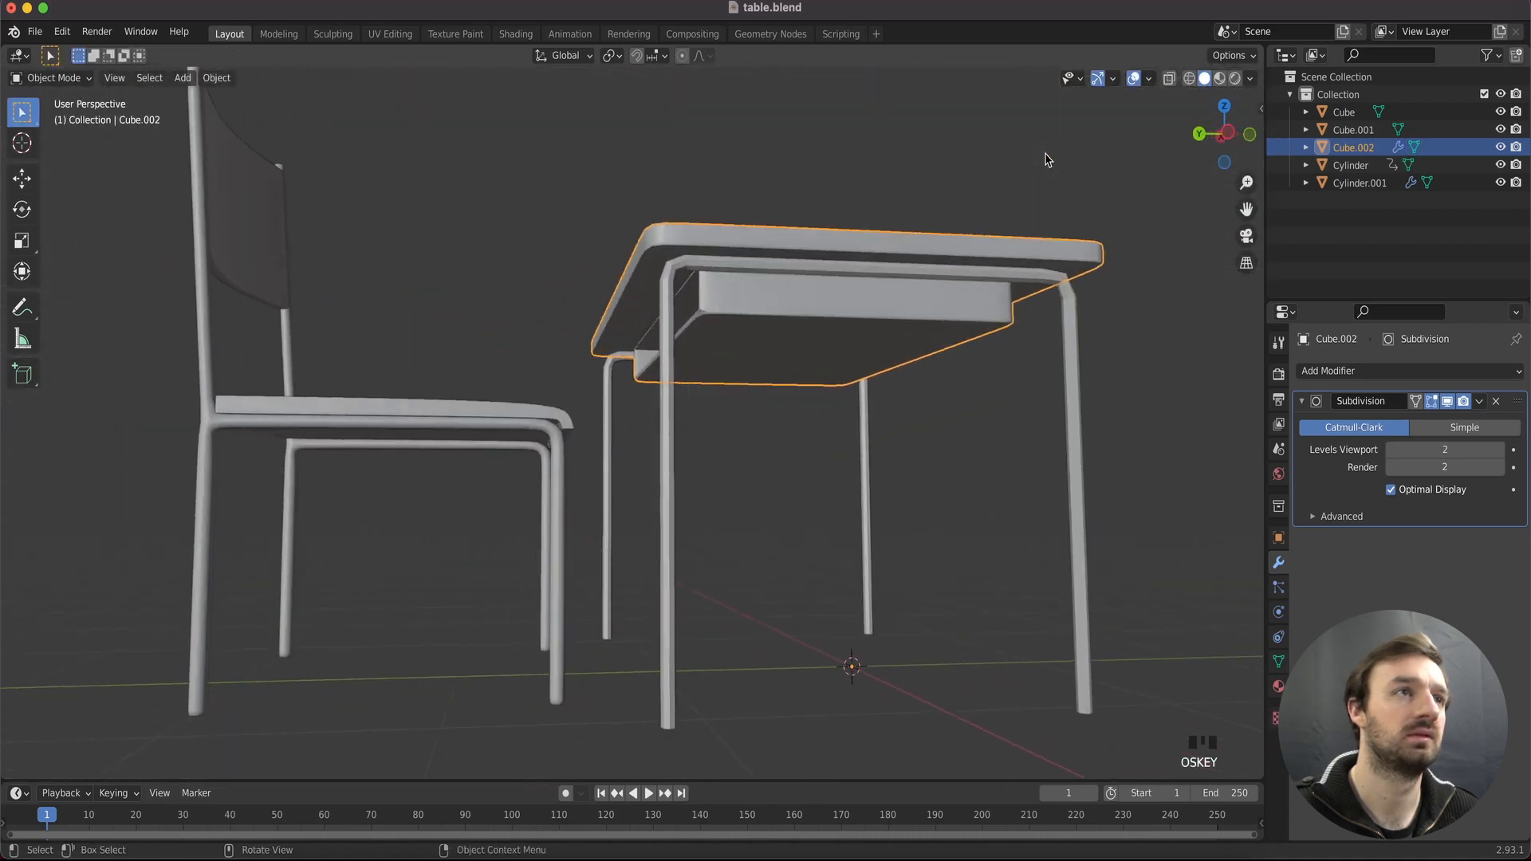
pyautogui.scroll(3, 1048, 160)
pyautogui.hscroll(-10, 1047, 160)
pyautogui.scroll(3, 1047, 160)
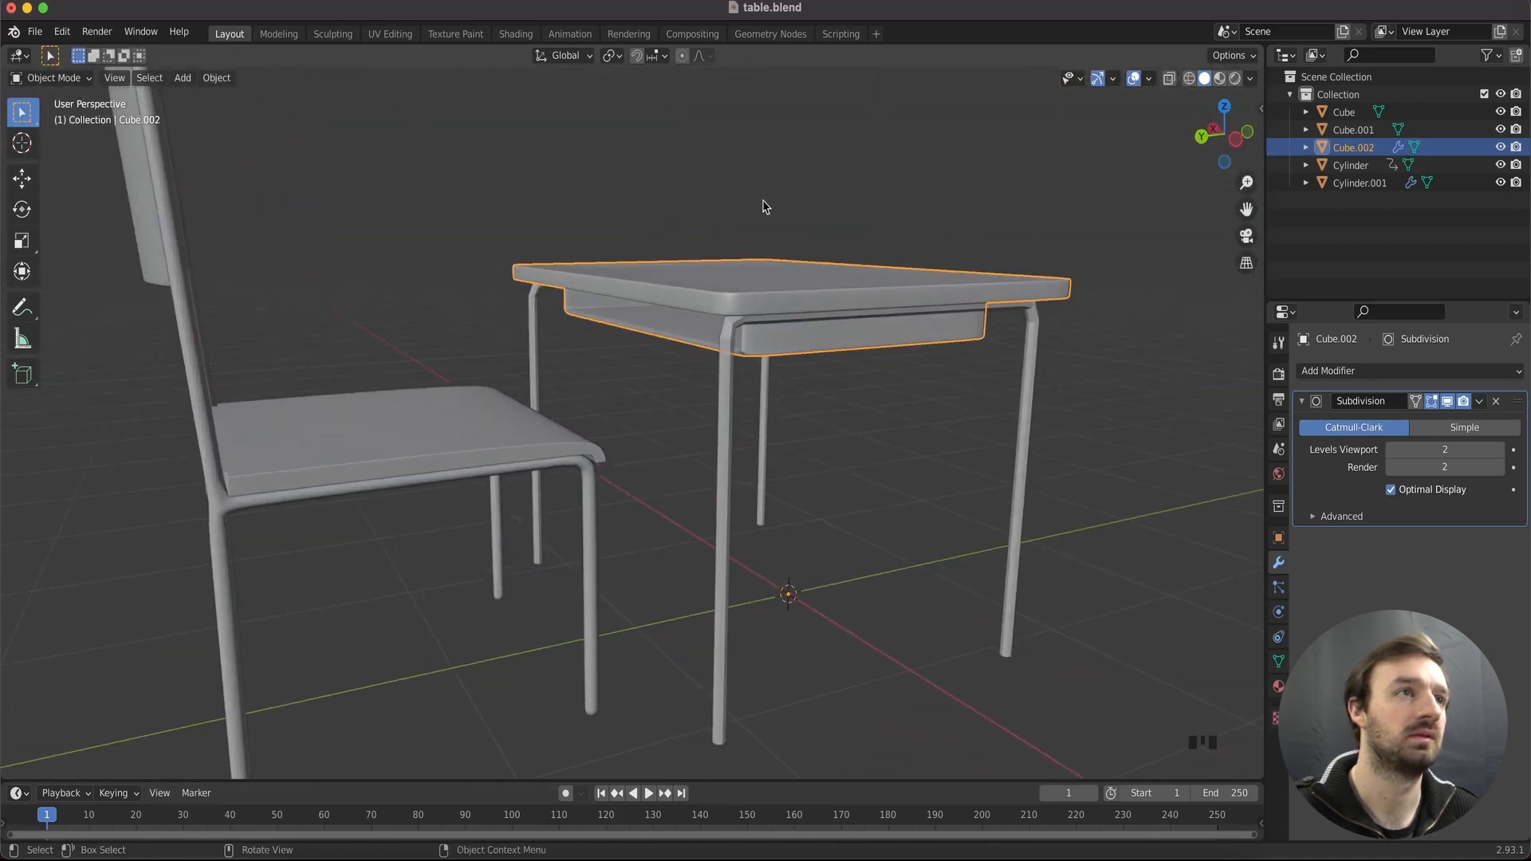
# Examine the smoothed table and the chair together from all around, checking the compartment in both object and edit mode
pyautogui.press('Tab')
pyautogui.hscroll(-5, 754, 205)
pyautogui.press('Tab')
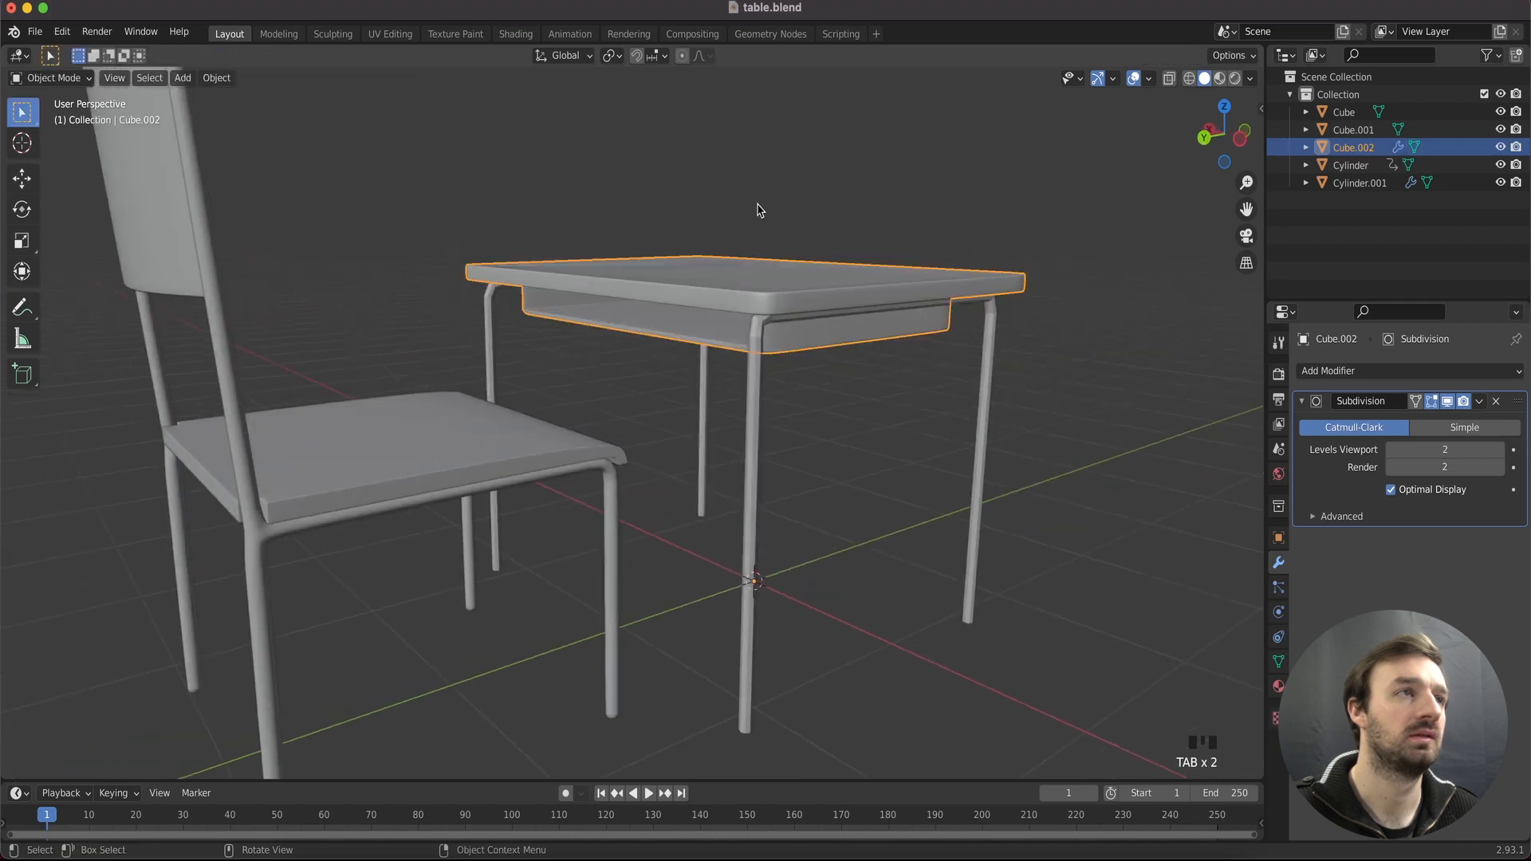
pyautogui.hscroll(-15, 757, 210)
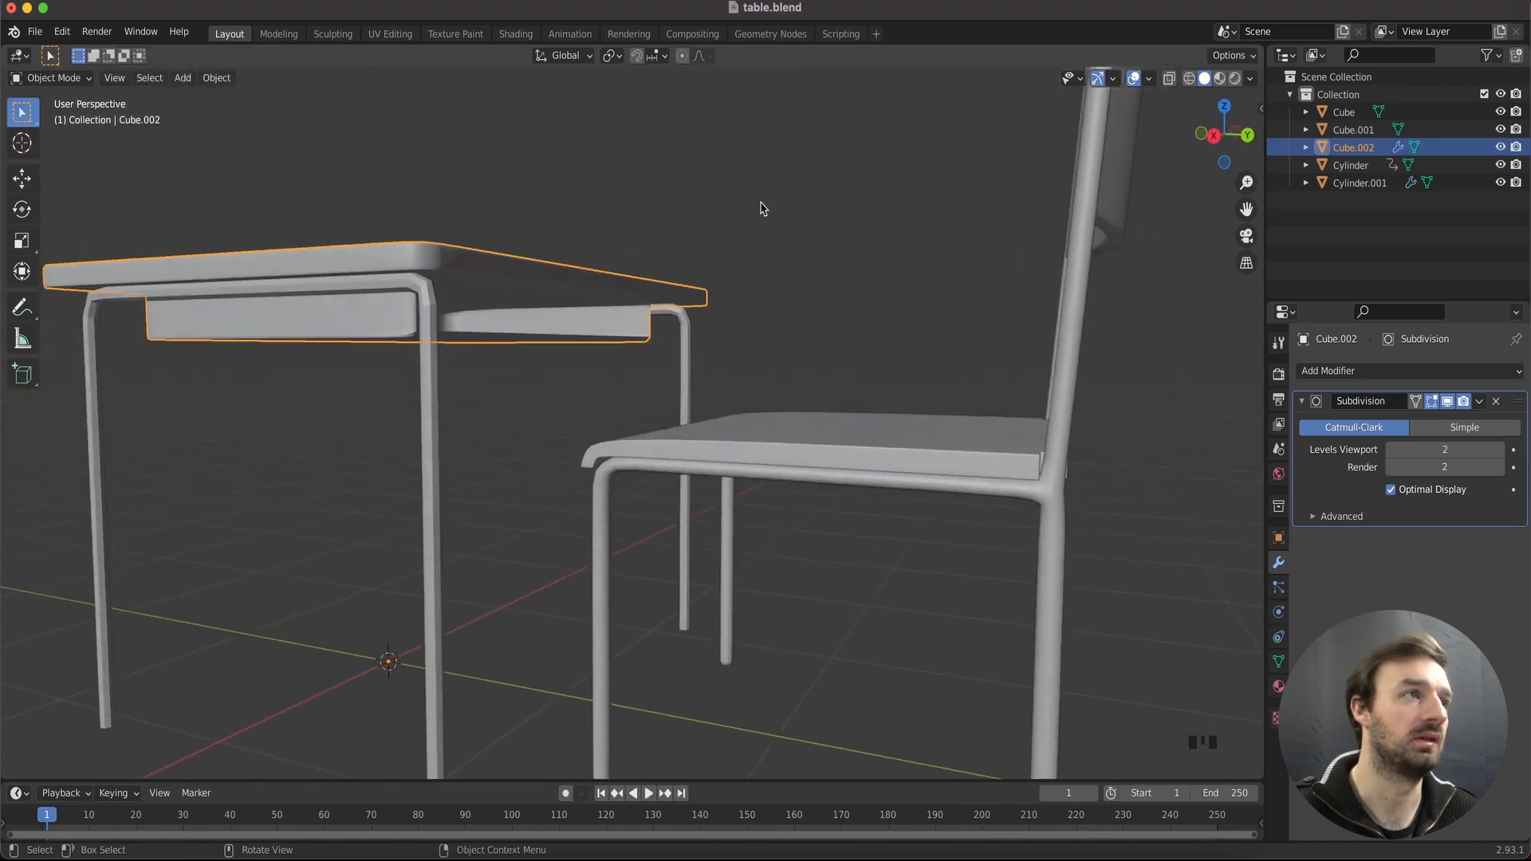
pyautogui.hscroll(-15, 761, 209)
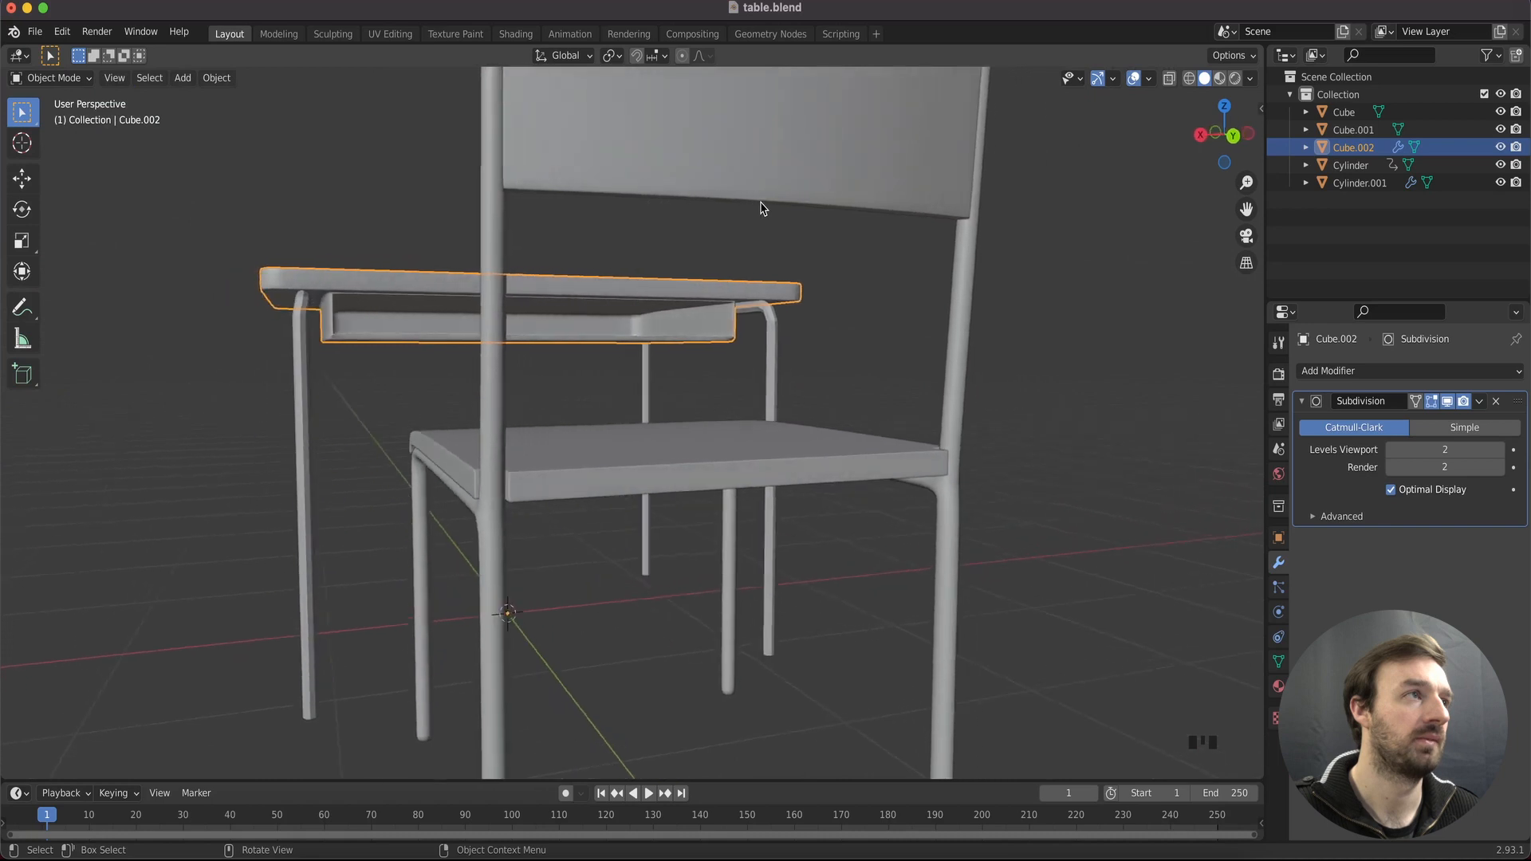
pyautogui.hscroll(-15, 760, 209)
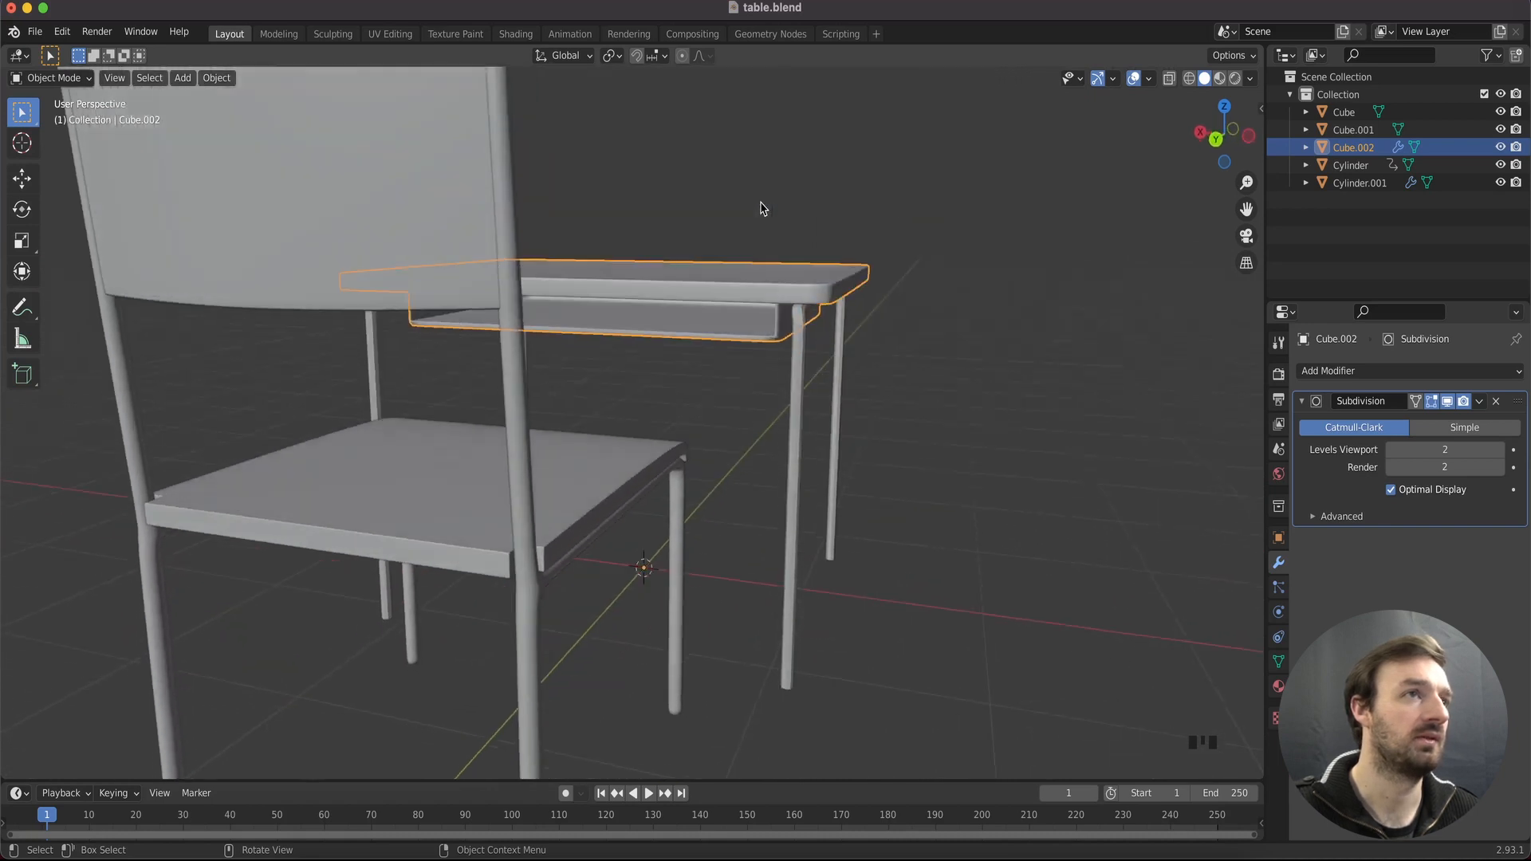
pyautogui.scroll(3, 760, 209)
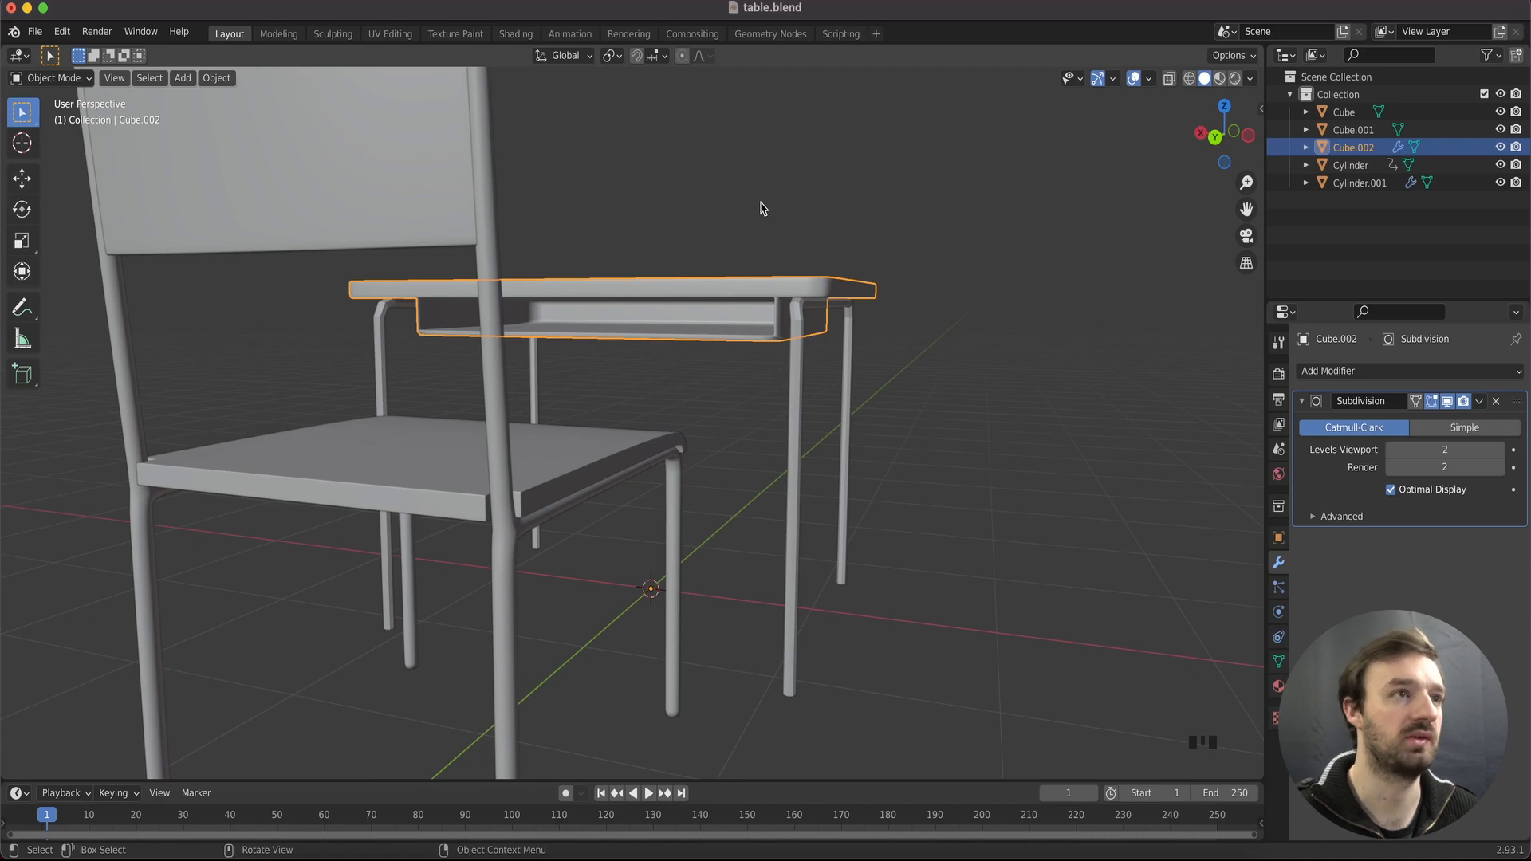
pyautogui.press('Tab')
pyautogui.hscroll(-10, 760, 209)
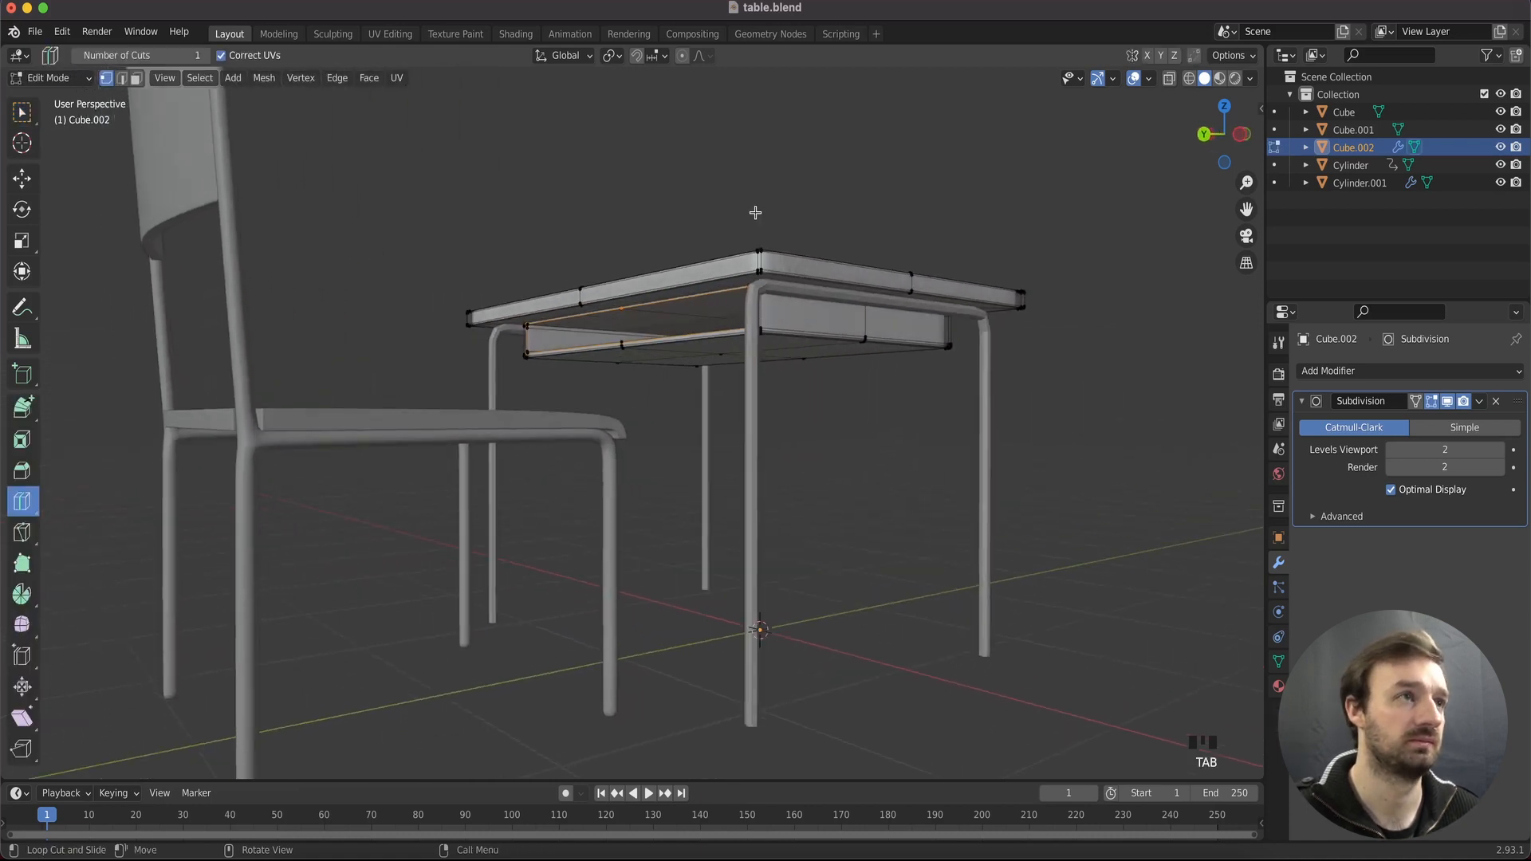
pyautogui.press('Tab')
pyautogui.scroll(-5, 533, 171)
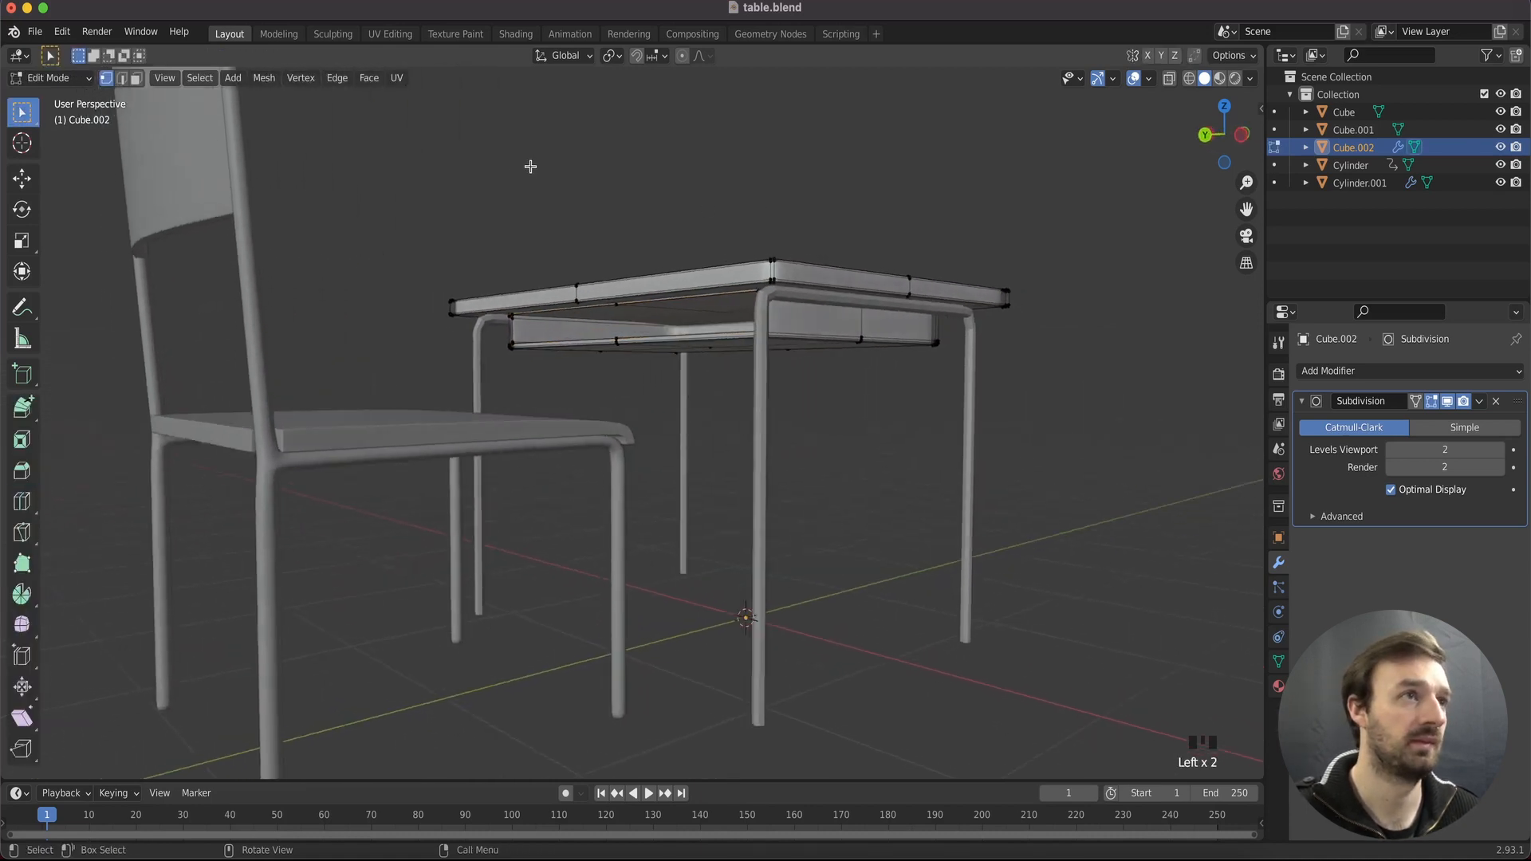
pyautogui.hscroll(-5, 534, 171)
pyautogui.keyDown('super'); pyautogui.scroll(-5, 533, 171); pyautogui.keyUp('super')
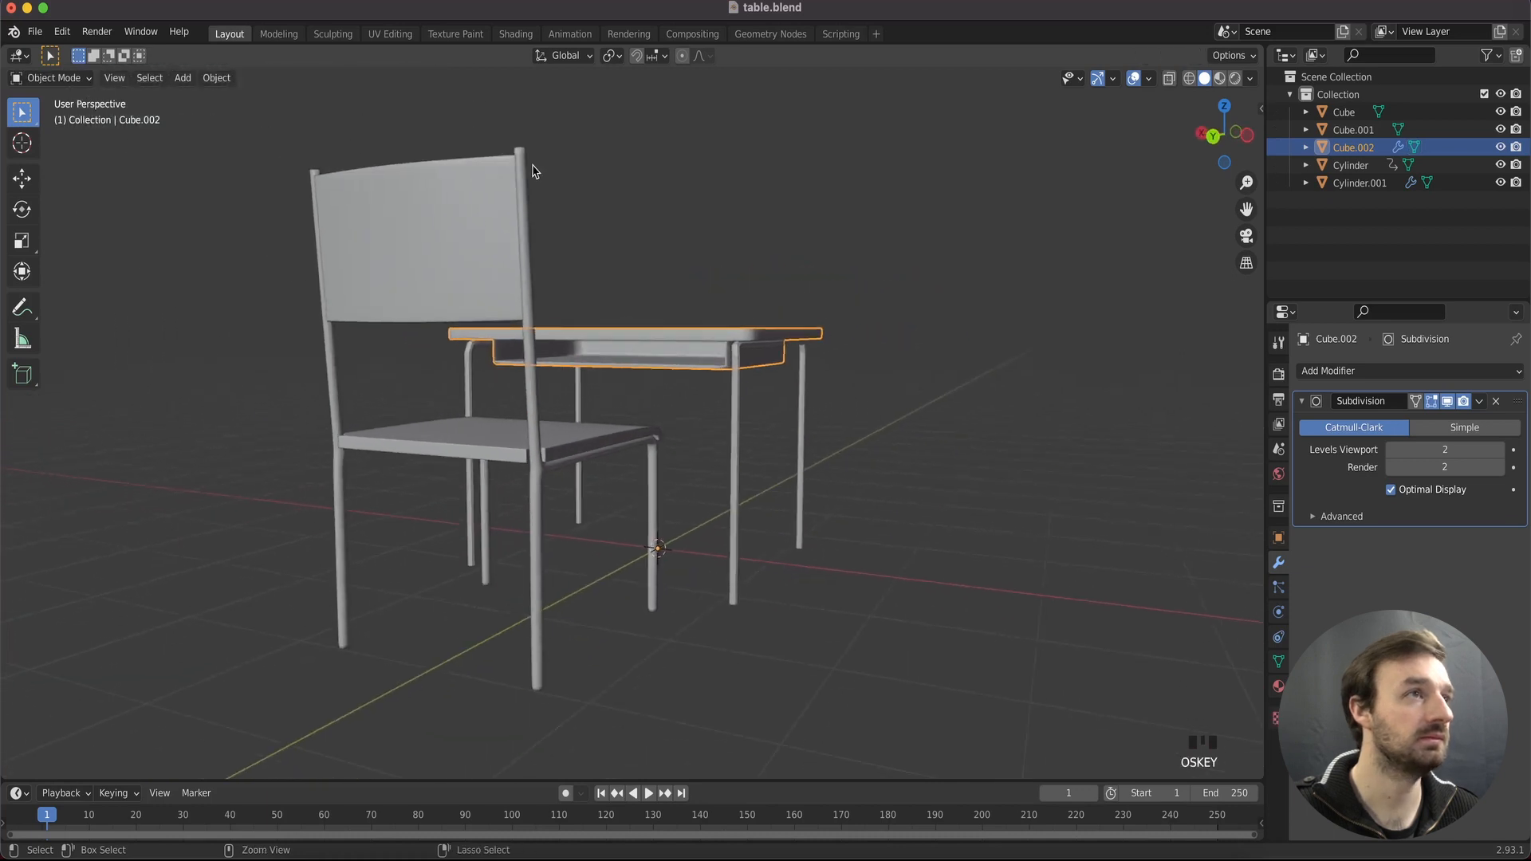
pyautogui.hscroll(5, 534, 171)
pyautogui.scroll(5, 533, 172)
pyautogui.scroll(-8, 534, 171)
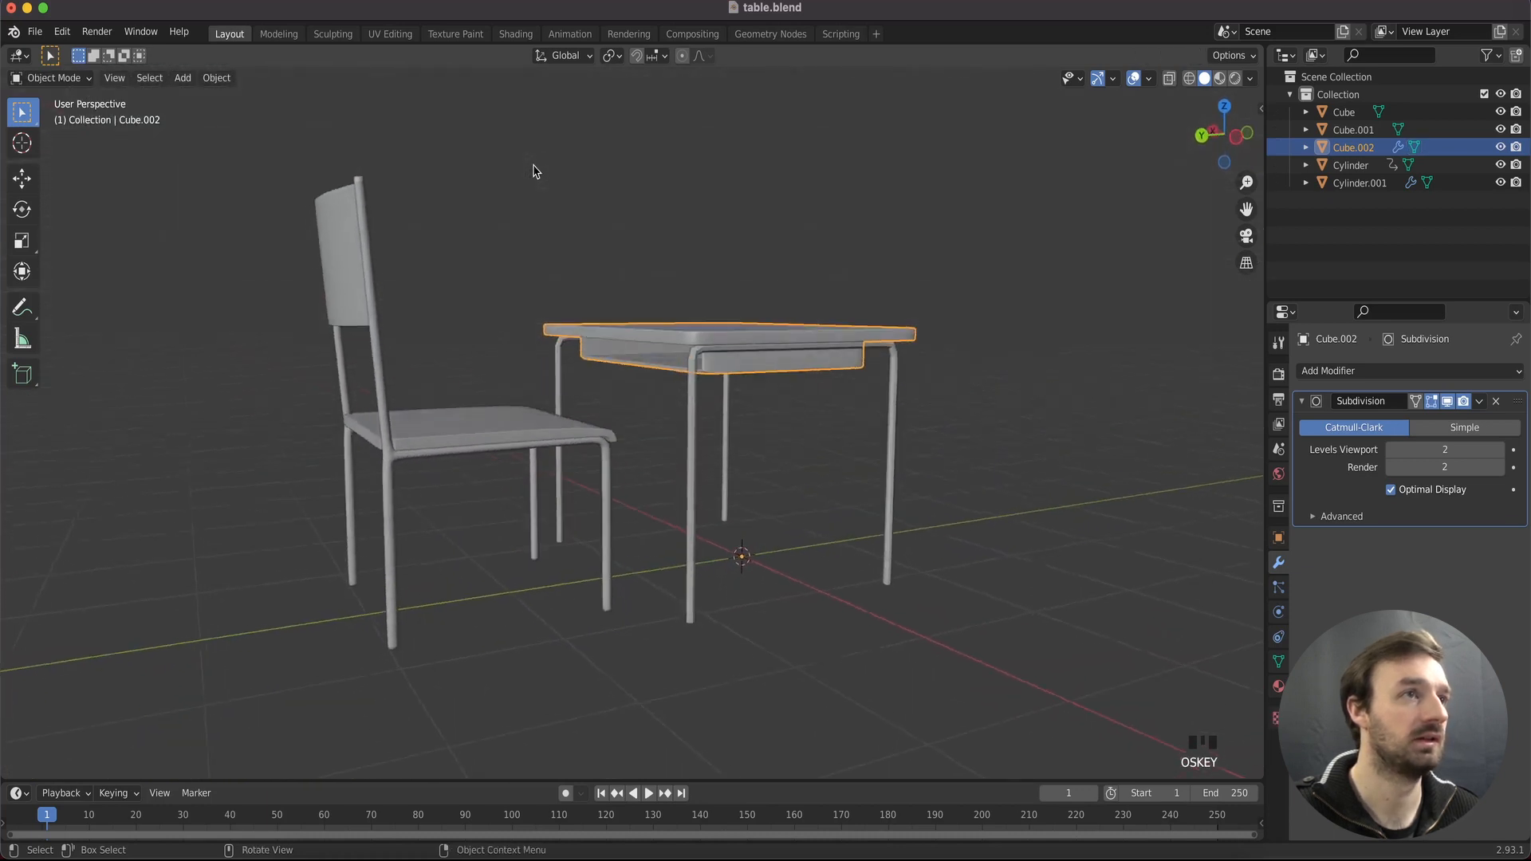
pyautogui.hscroll(2, 533, 171)
# Add a Subdivision Surface modifier with viewport level 2 to the mirrored table legs
pyautogui.click(666, 484)
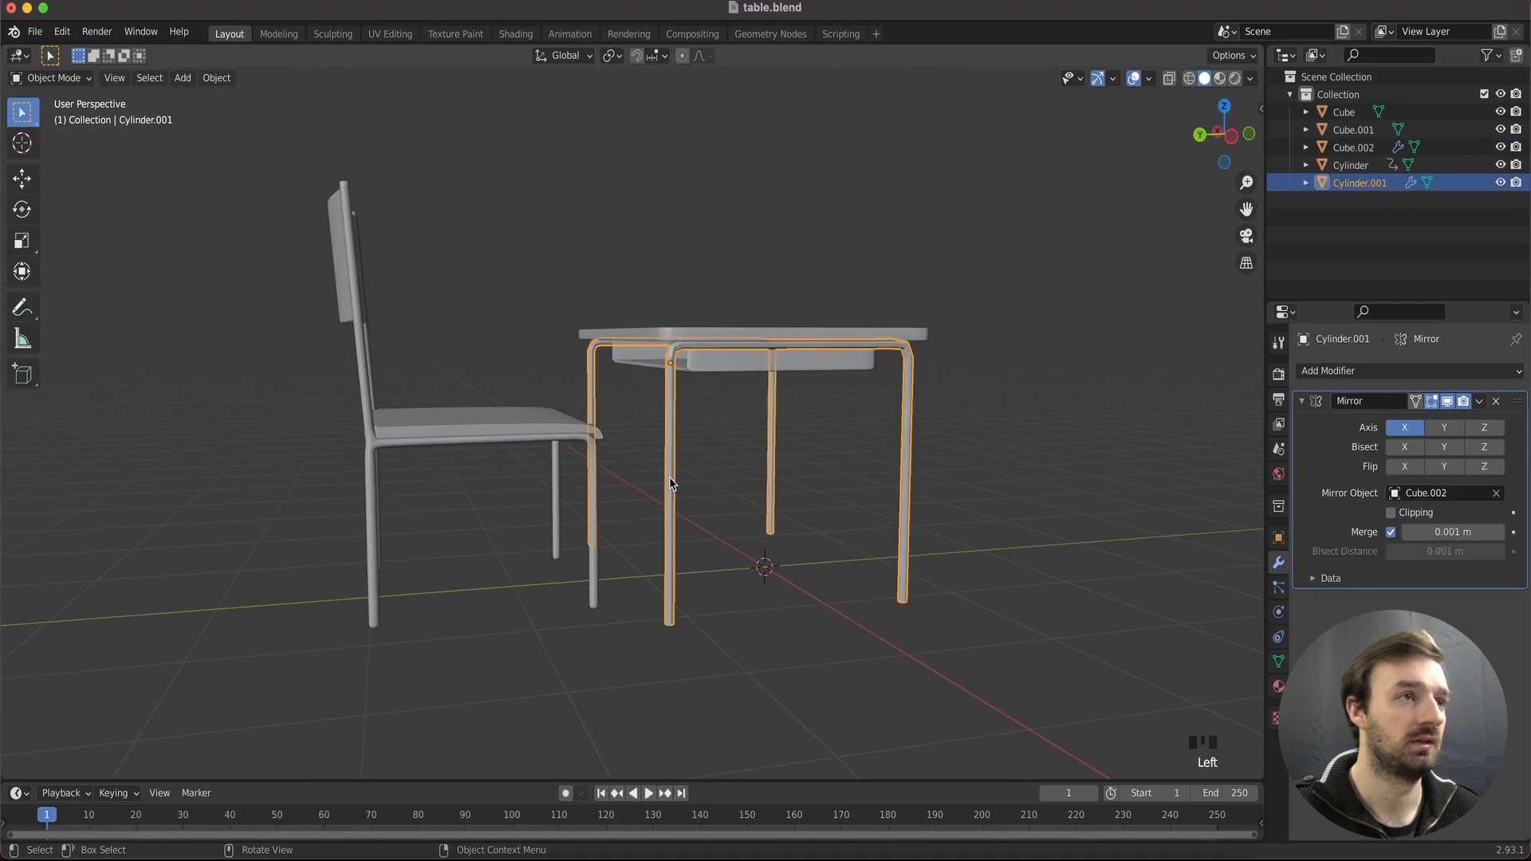
pyautogui.click(1302, 402)
pyautogui.click(1340, 372)
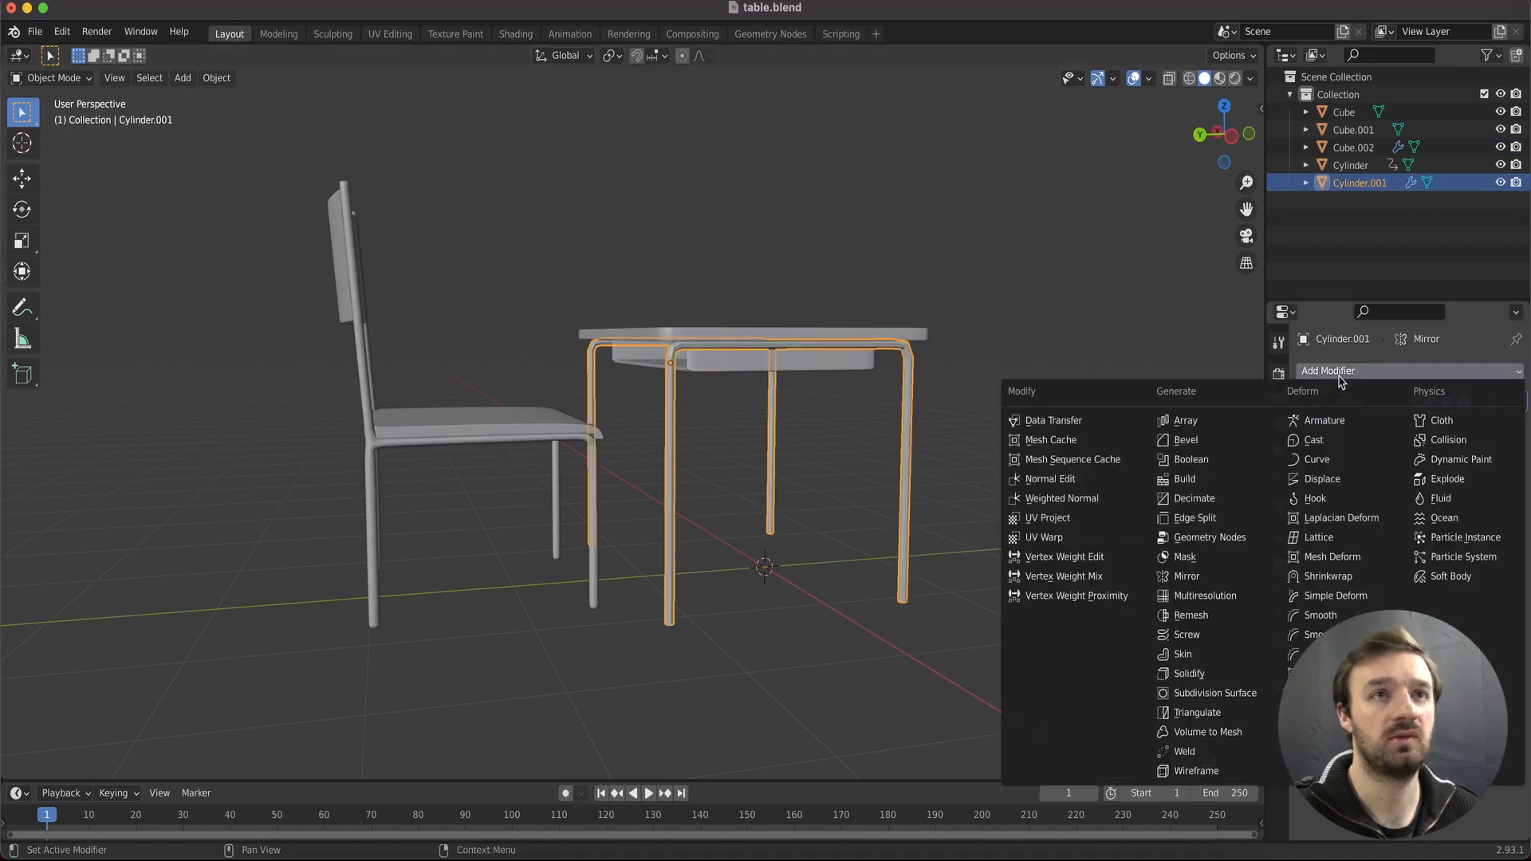
pyautogui.click(1250, 692)
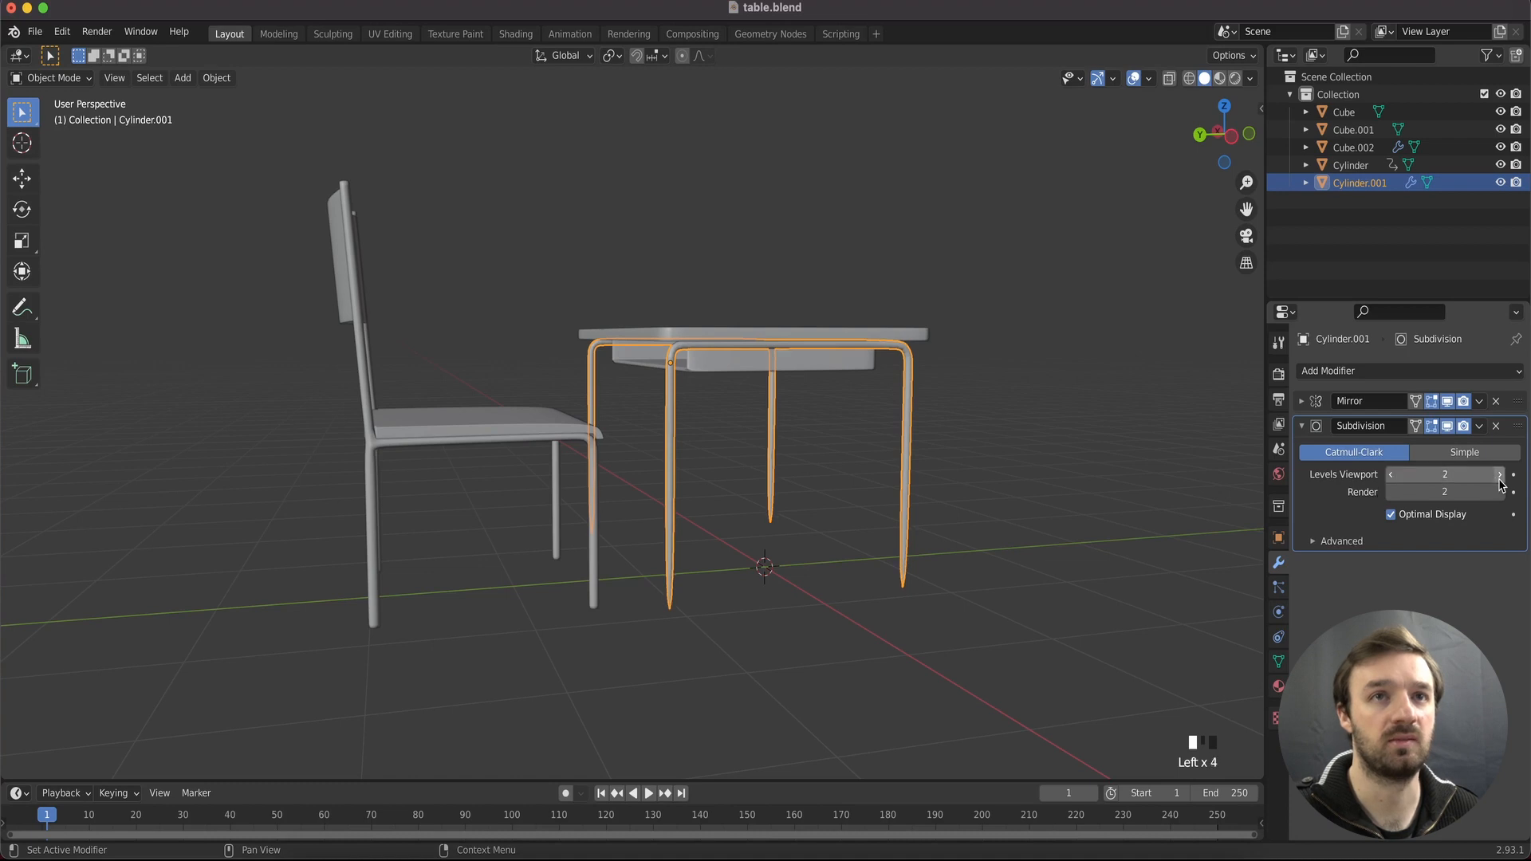
# In edit mode, inset the end faces at the bottom of the table legs with a thickness of 0.1729 m
pyautogui.keyDown('super'); pyautogui.scroll(5, 741, 618); pyautogui.keyUp('super')
pyautogui.hscroll(10, 742, 617)
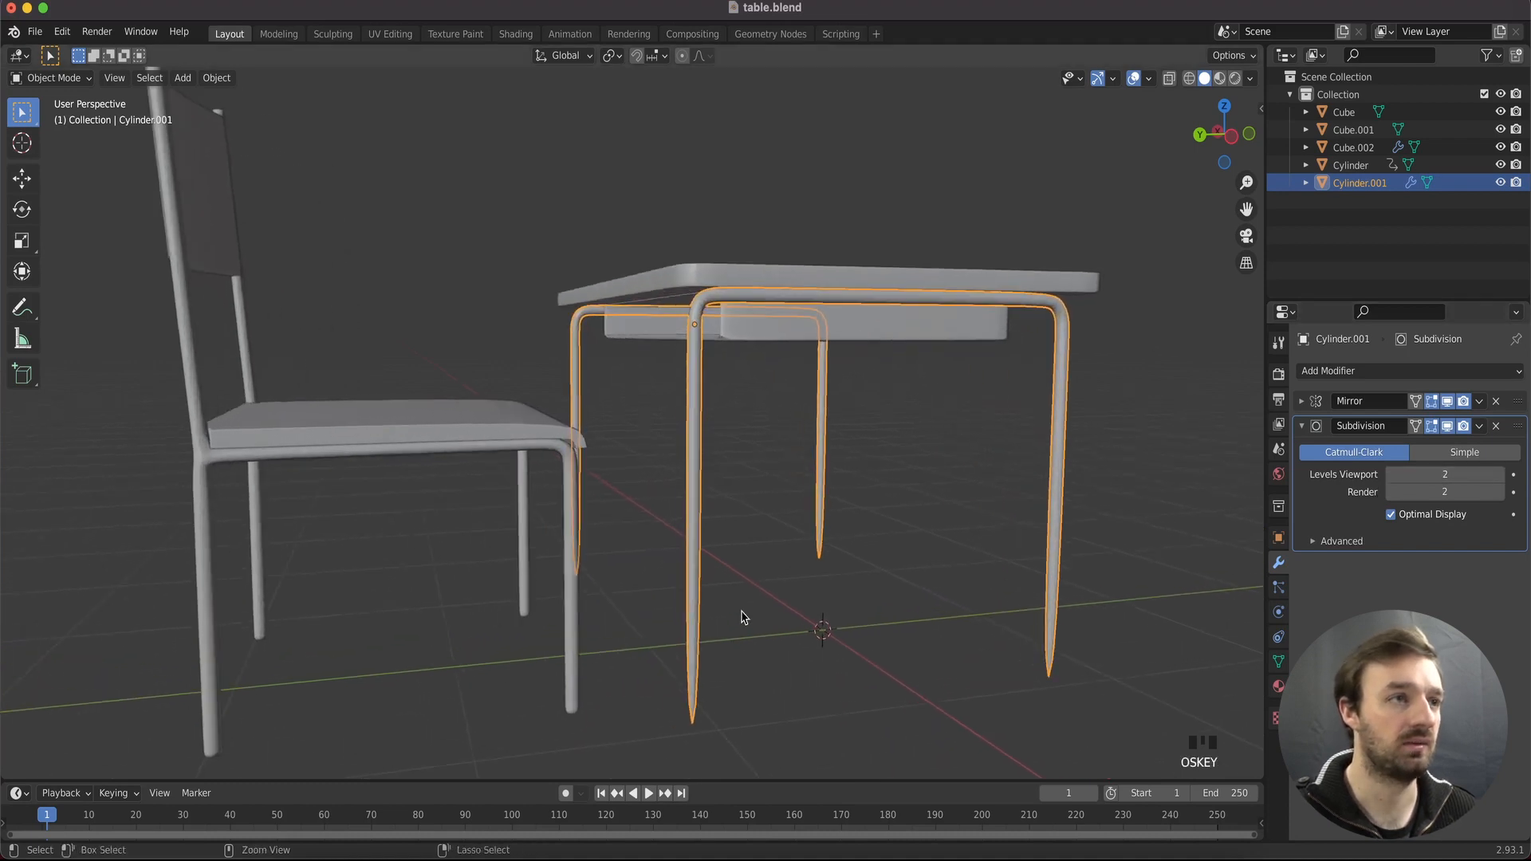
pyautogui.hscroll(10, 742, 617)
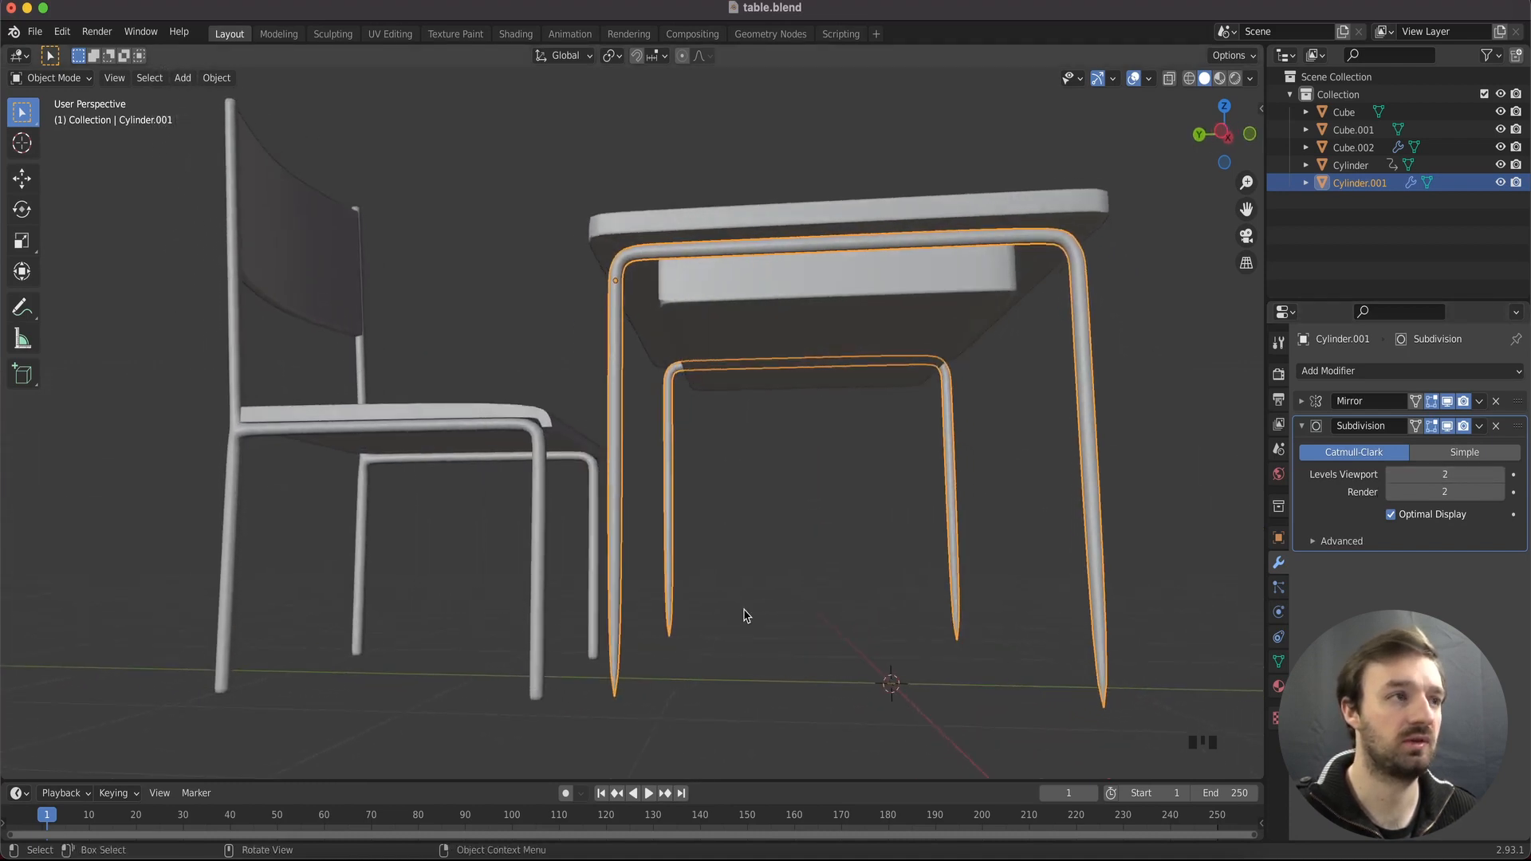
pyautogui.press('Tab')
pyautogui.scroll(-5, 785, 656)
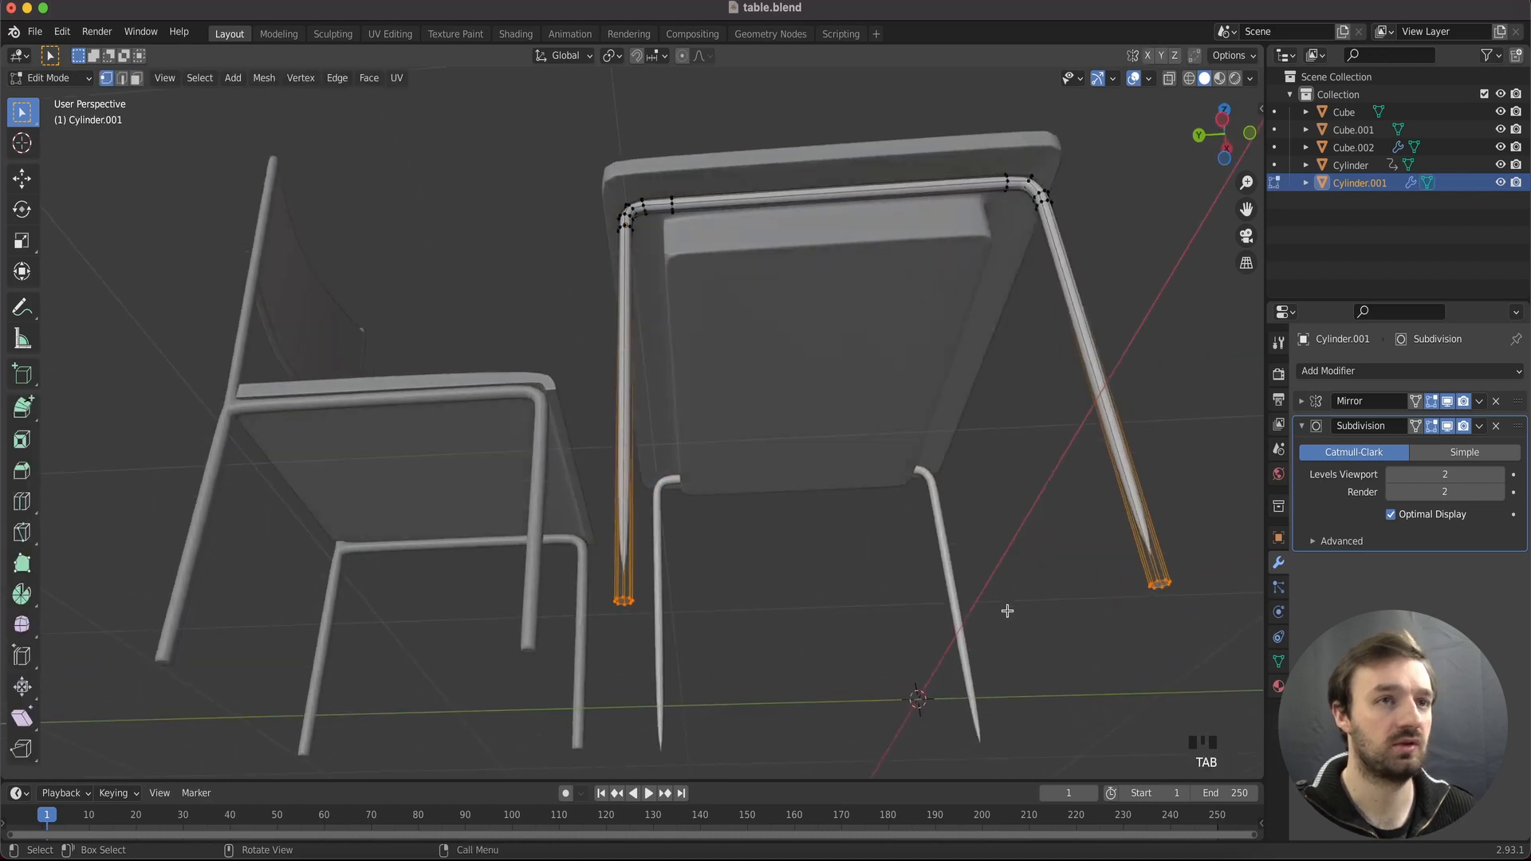
pyautogui.press('3')
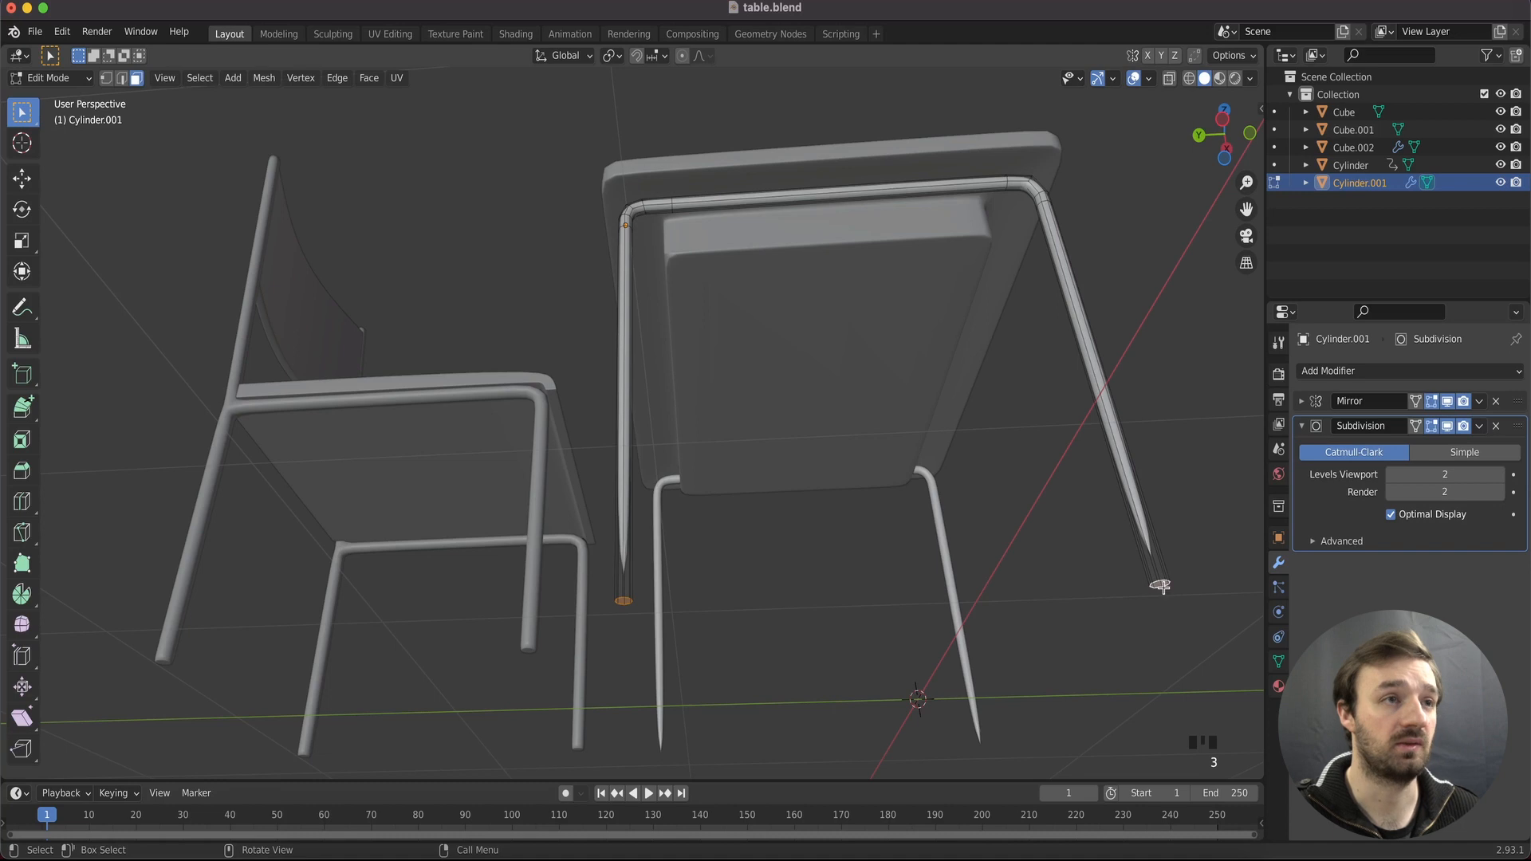
pyautogui.press('i')
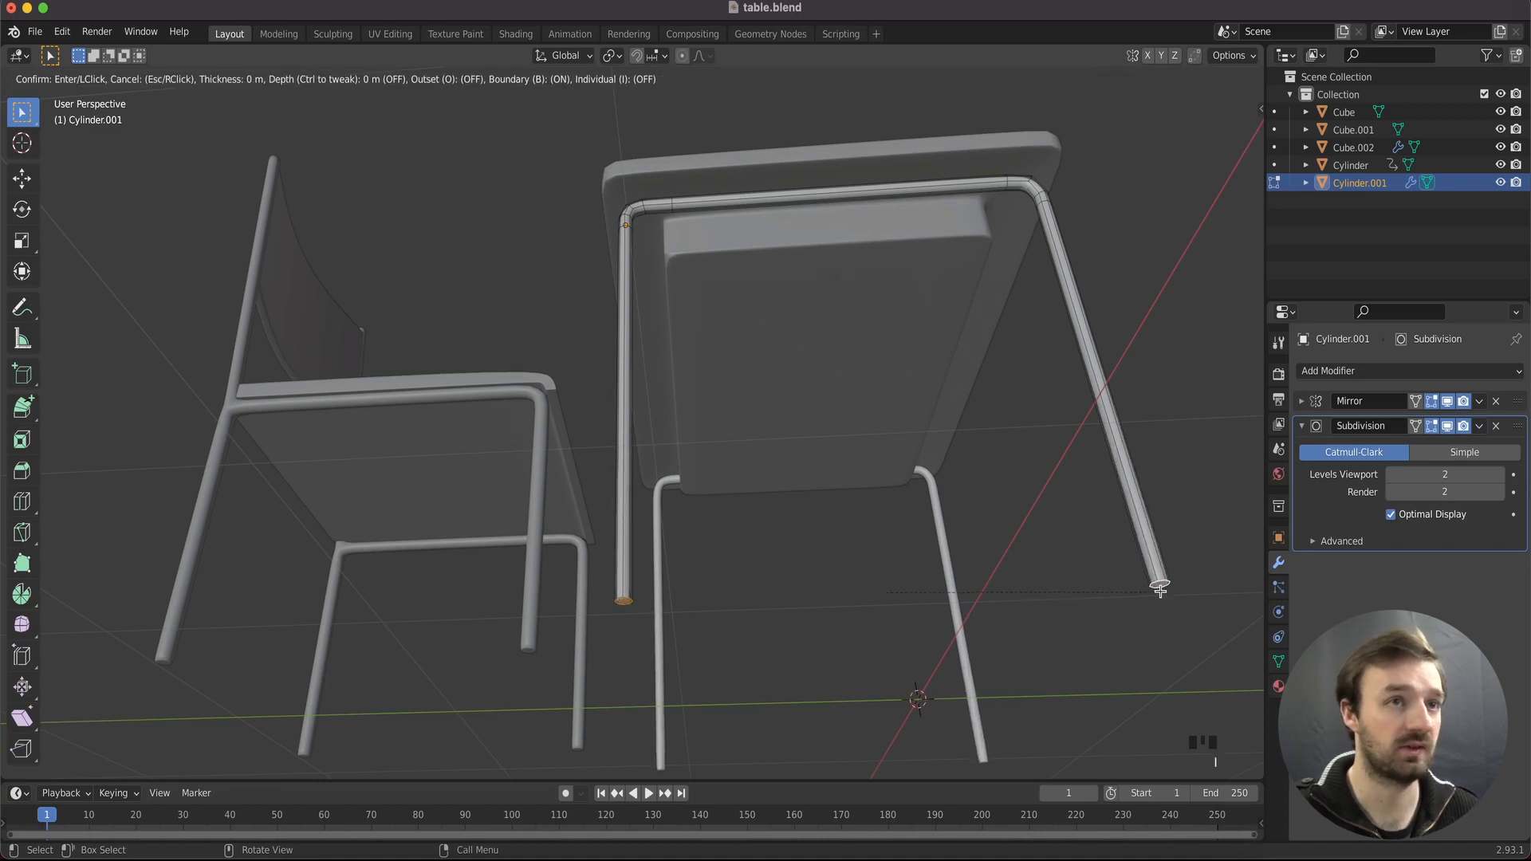
pyautogui.click(1159, 588)
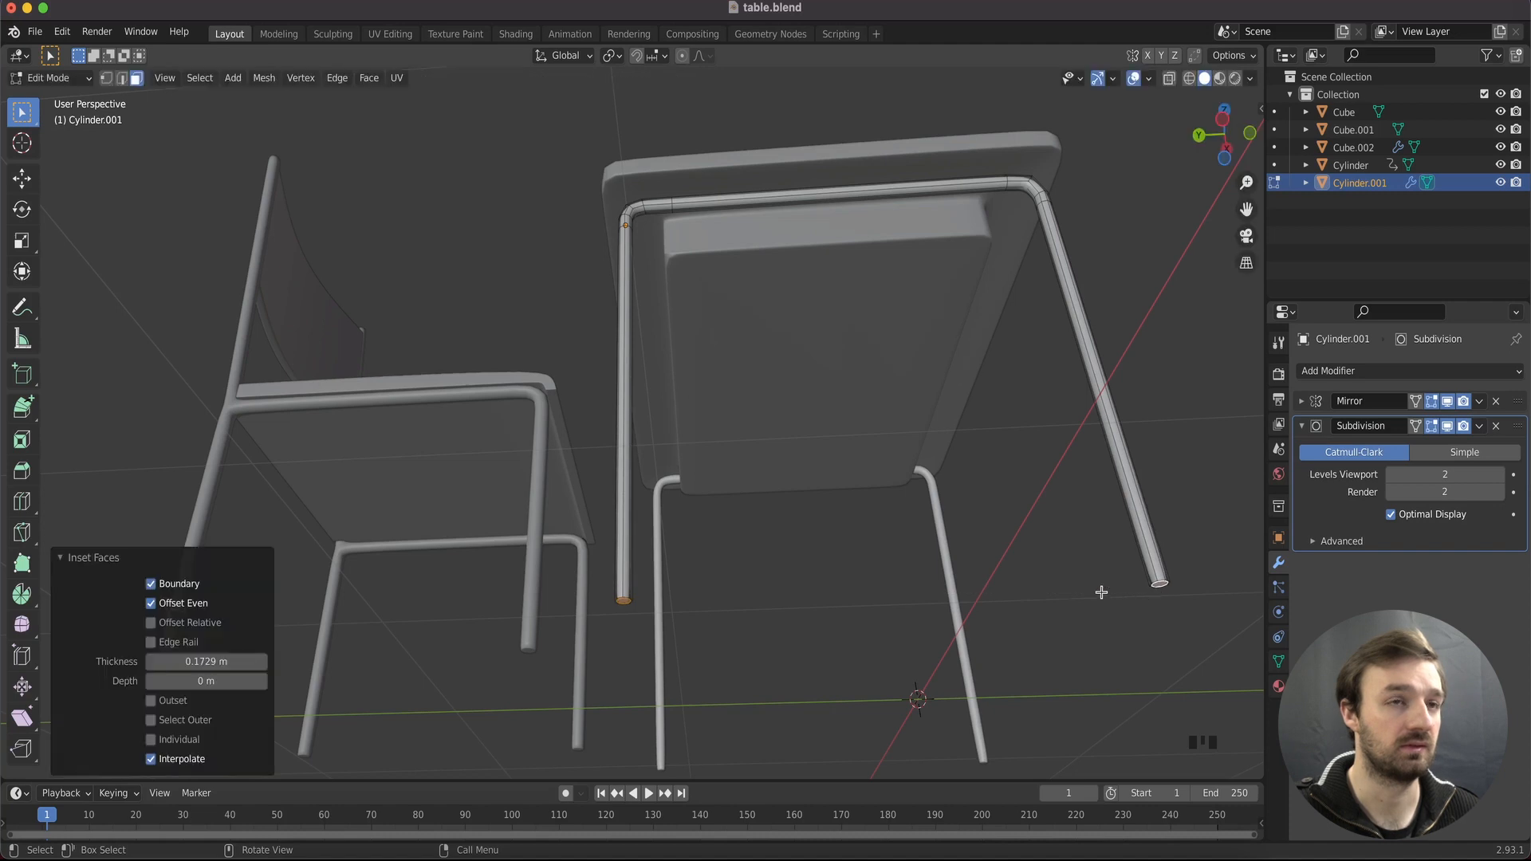
# Bevel the outer edge loops at the bottom ends of both legs with a width of 0.135 m and 2 segments
pyautogui.press('2')
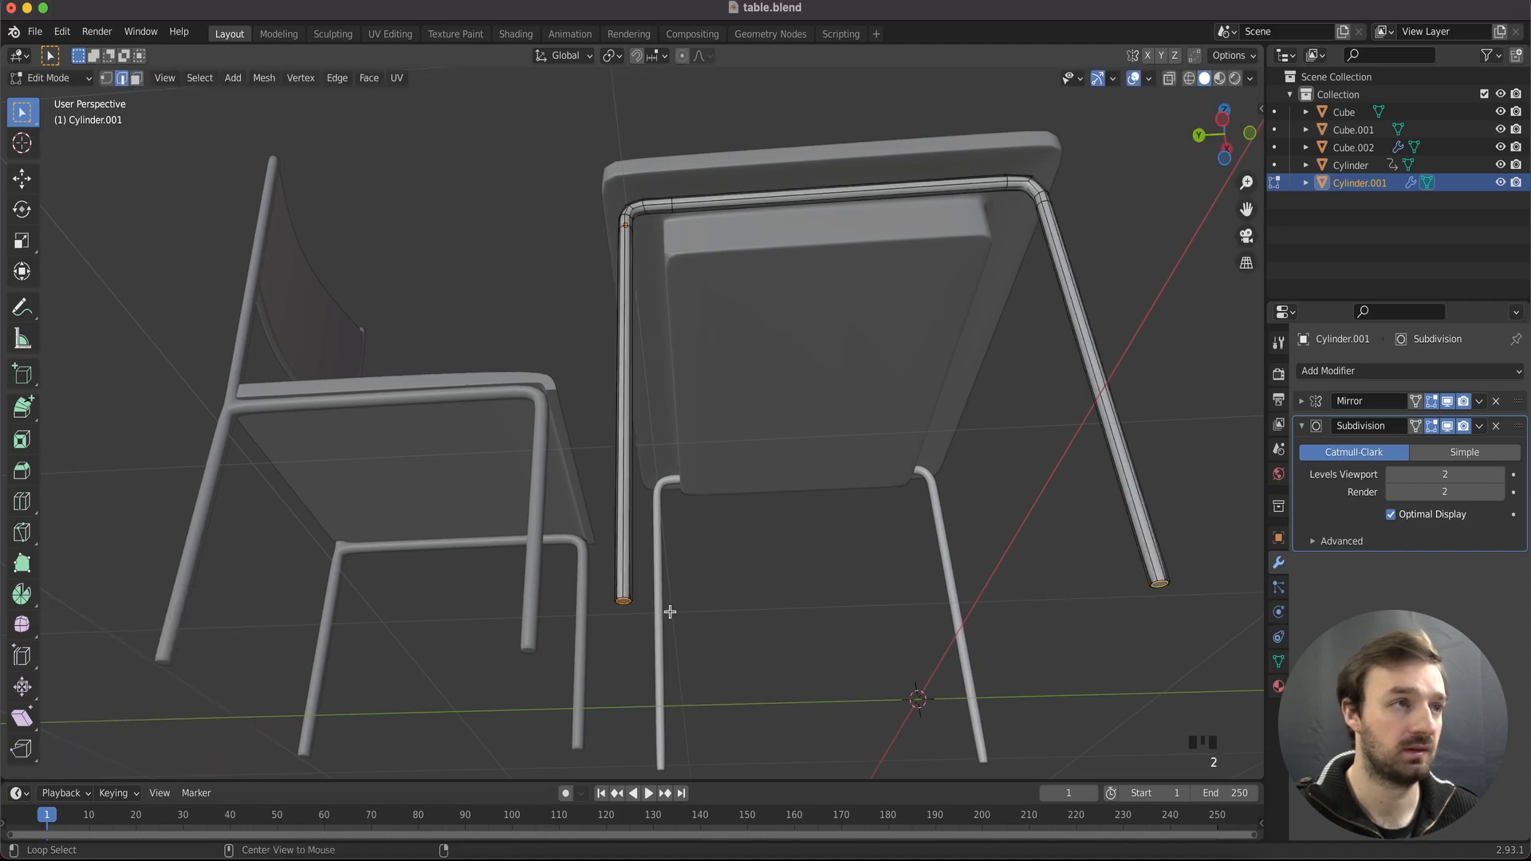
pyautogui.scroll(5, 670, 611)
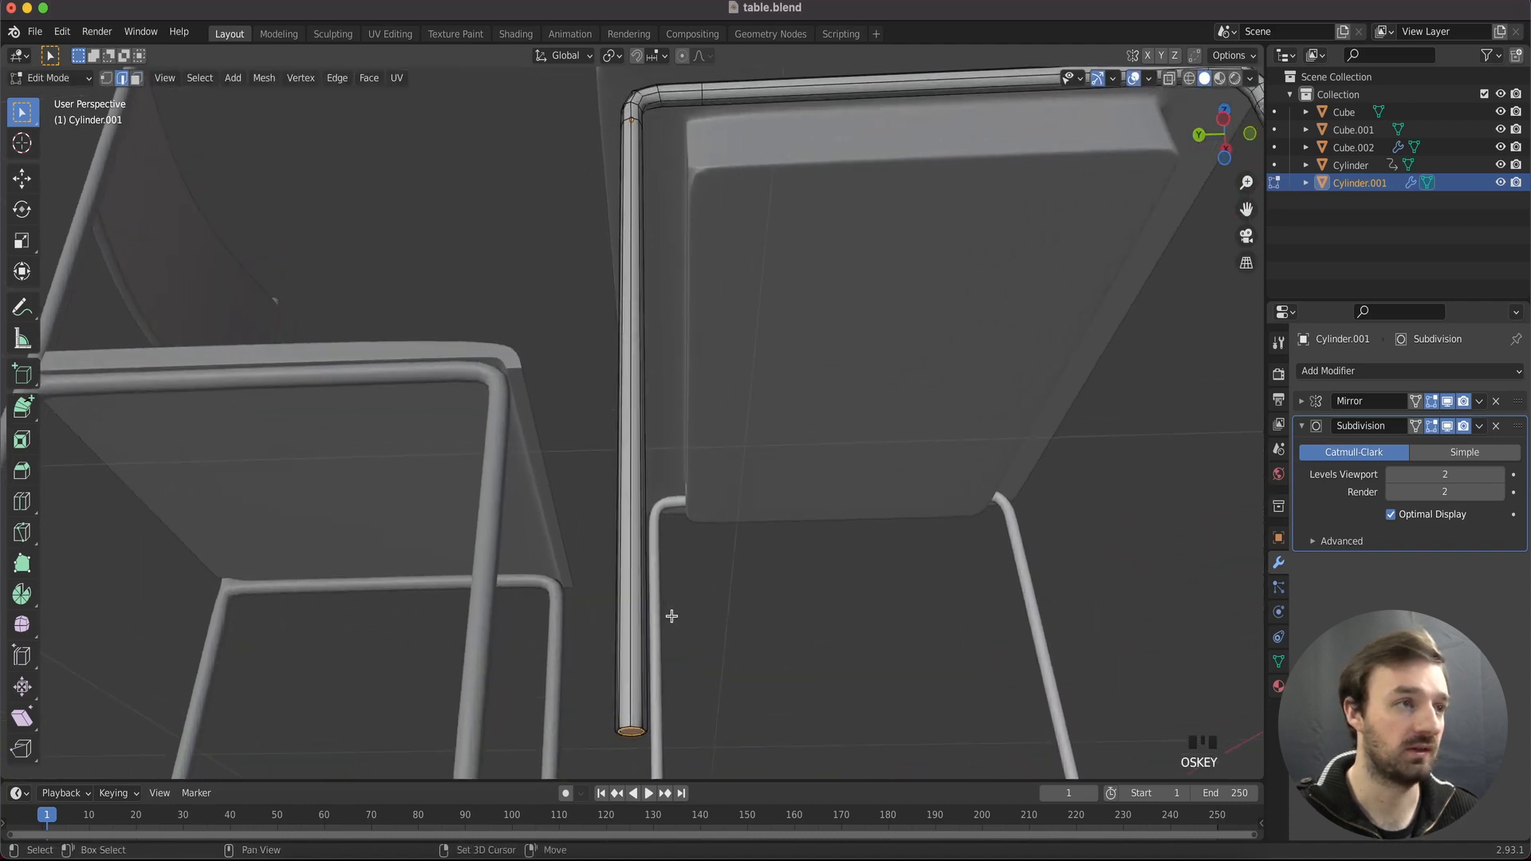
pyautogui.keyDown('shift'); pyautogui.scroll(2, 671, 616); pyautogui.keyUp('shift')
pyautogui.keyDown('shift'); pyautogui.scroll(-8, 671, 615); pyautogui.keyUp('shift')
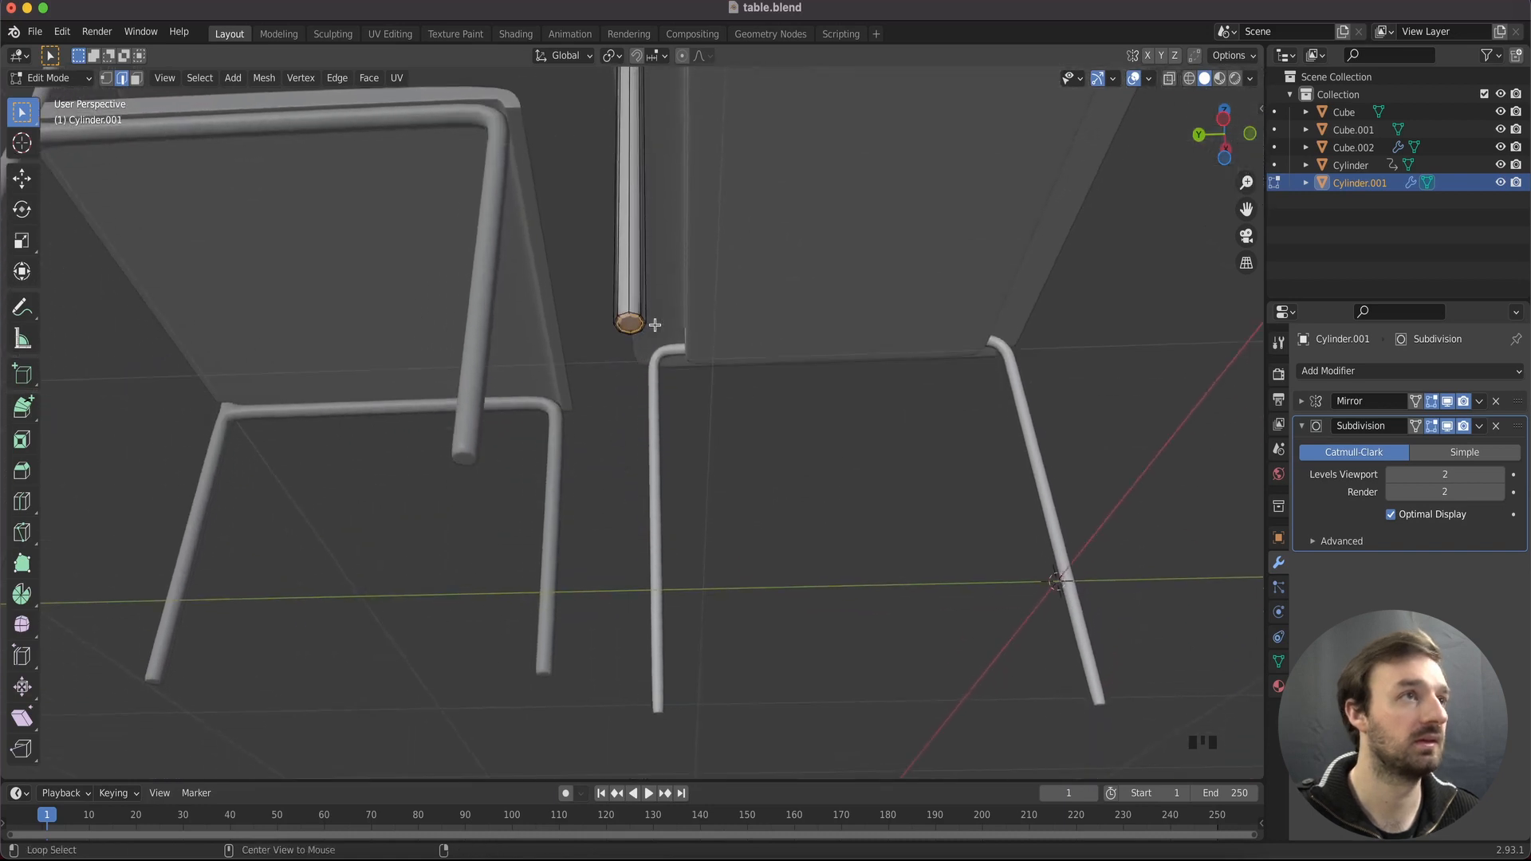
pyautogui.scroll(5, 650, 325)
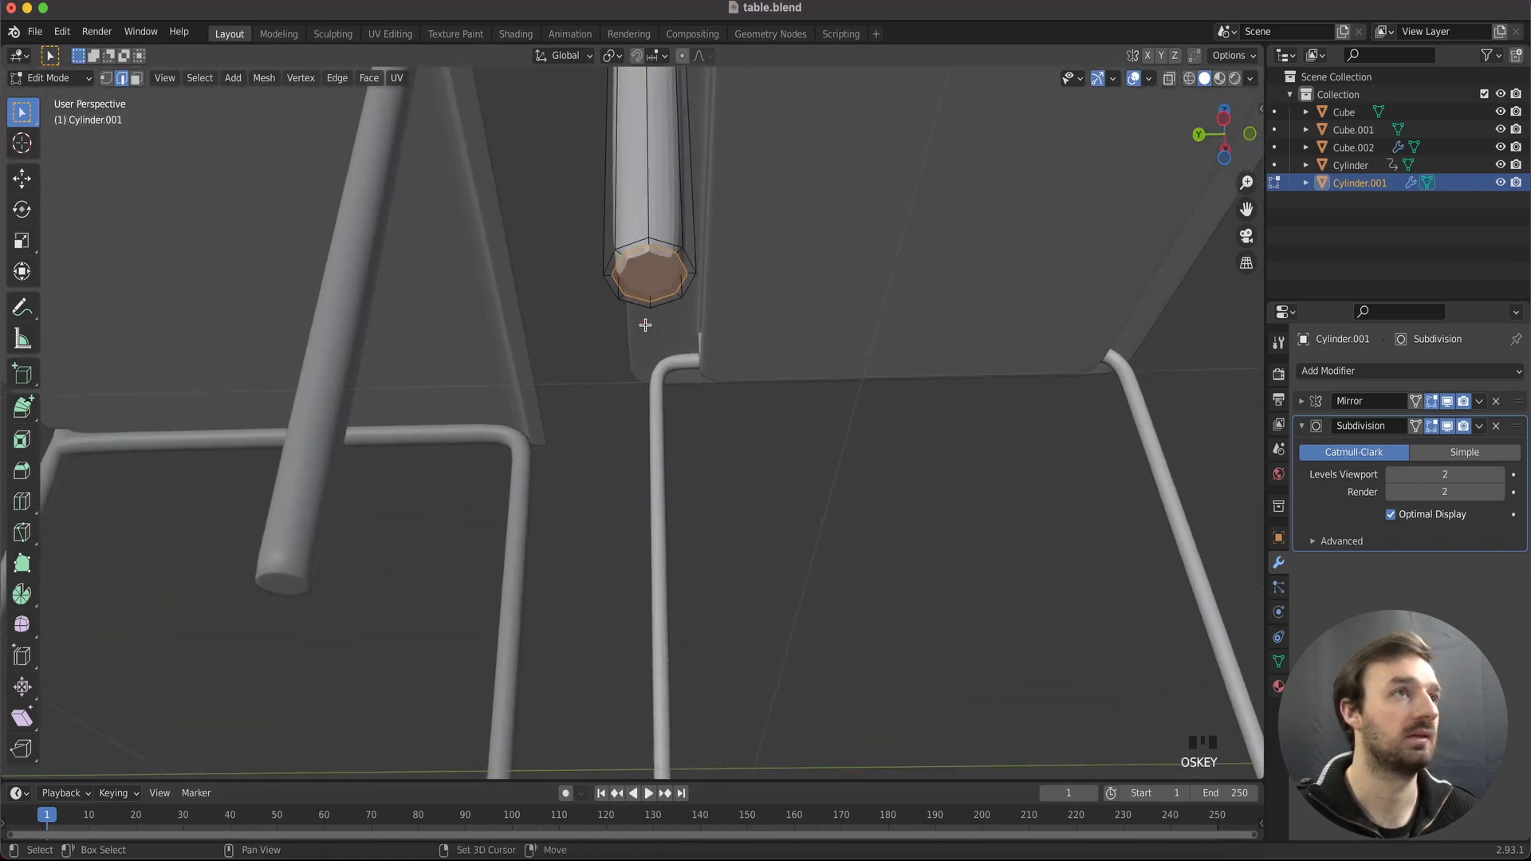
pyautogui.keyDown('shift'); pyautogui.scroll(1, 645, 325); pyautogui.keyUp('shift')
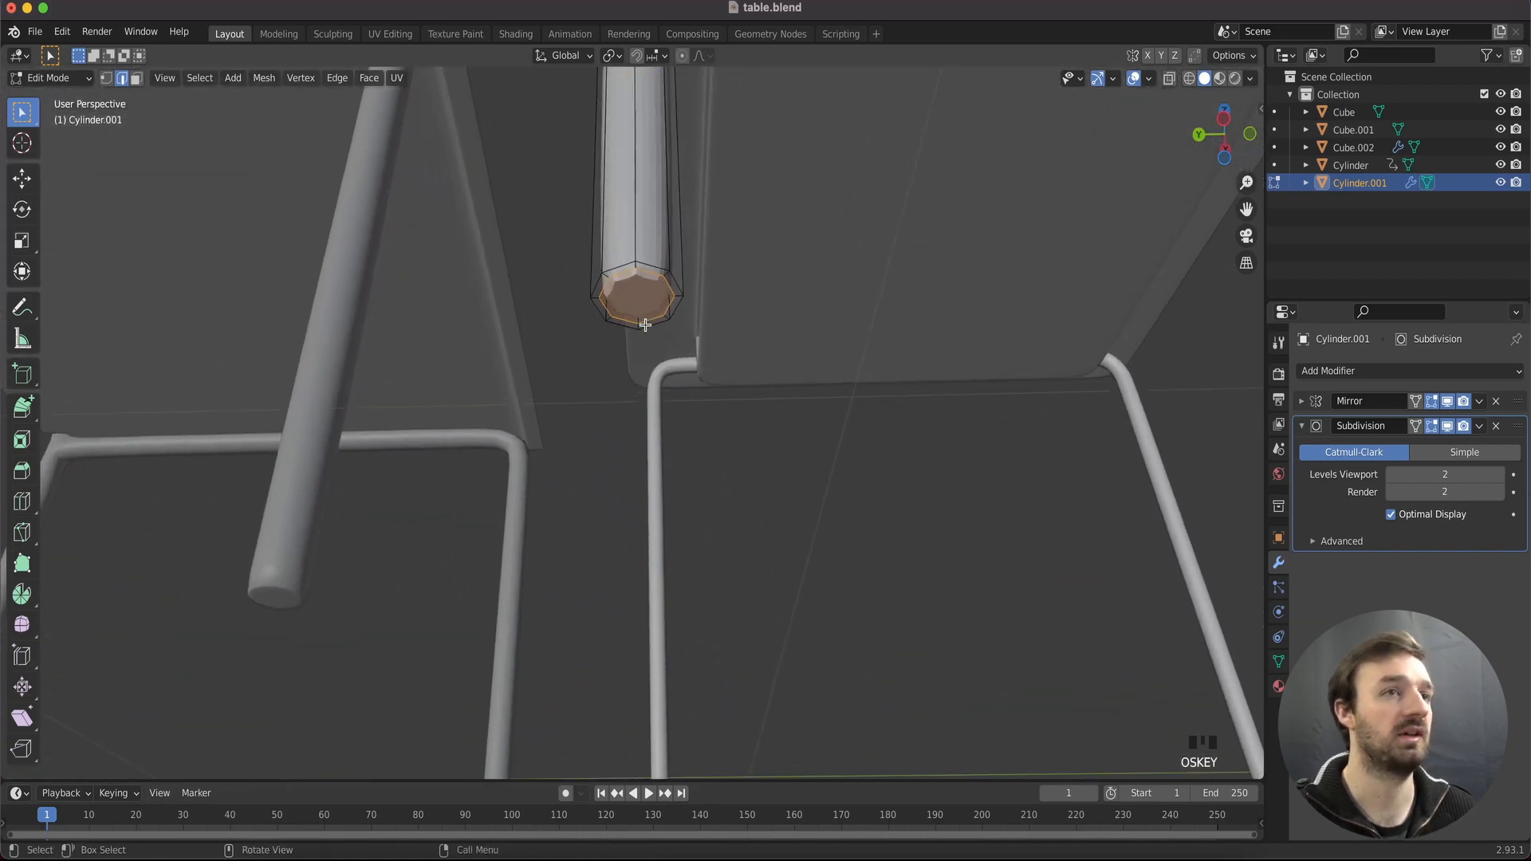
pyautogui.keyDown('alt'); pyautogui.click(669, 273); pyautogui.keyUp('alt')
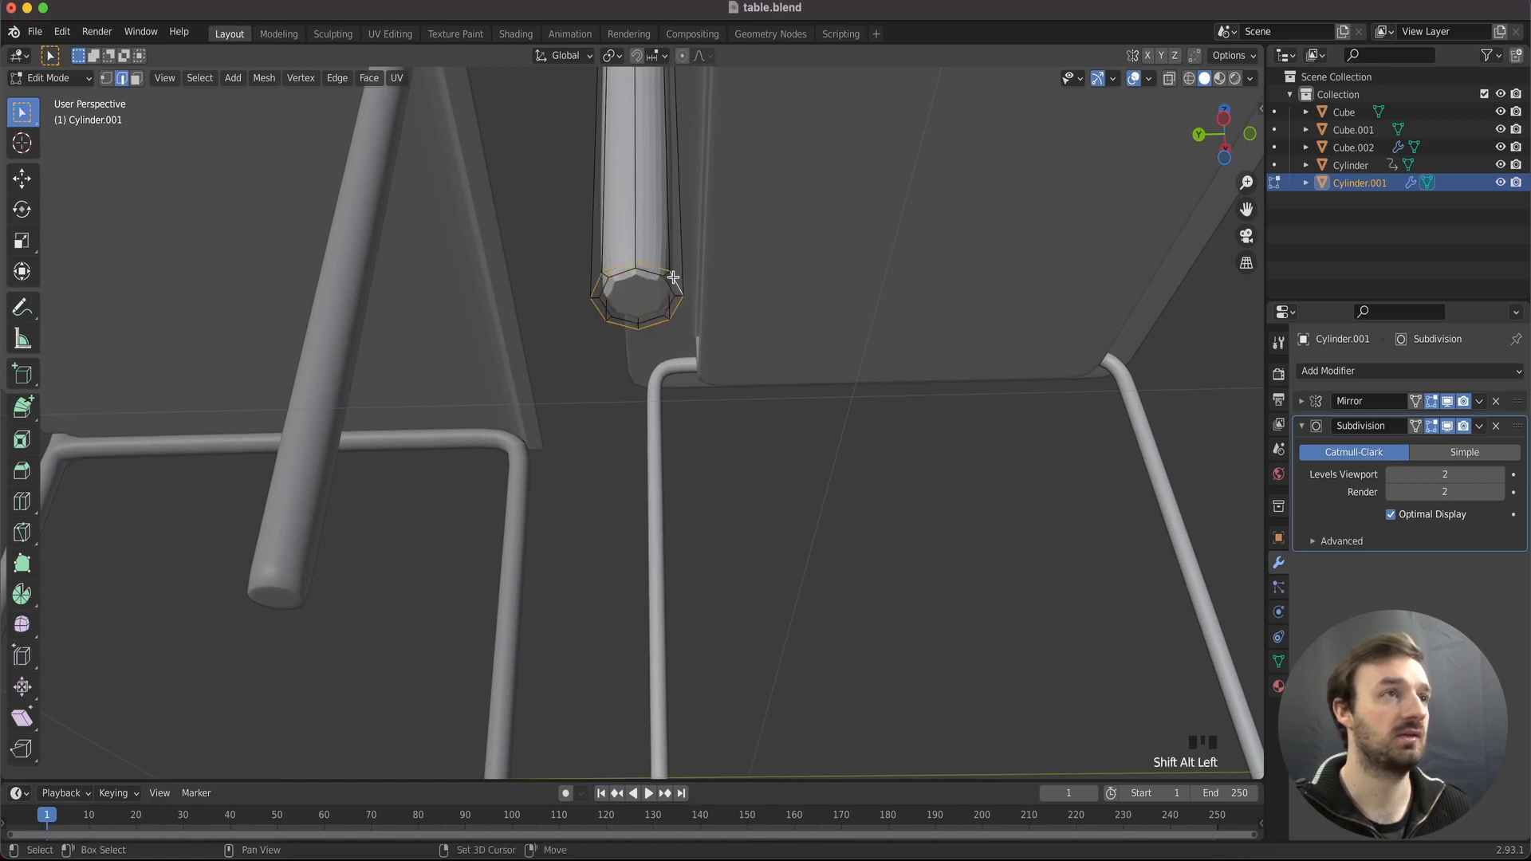
pyautogui.keyDown('shift'); pyautogui.hscroll(6, 673, 277); pyautogui.keyUp('shift')
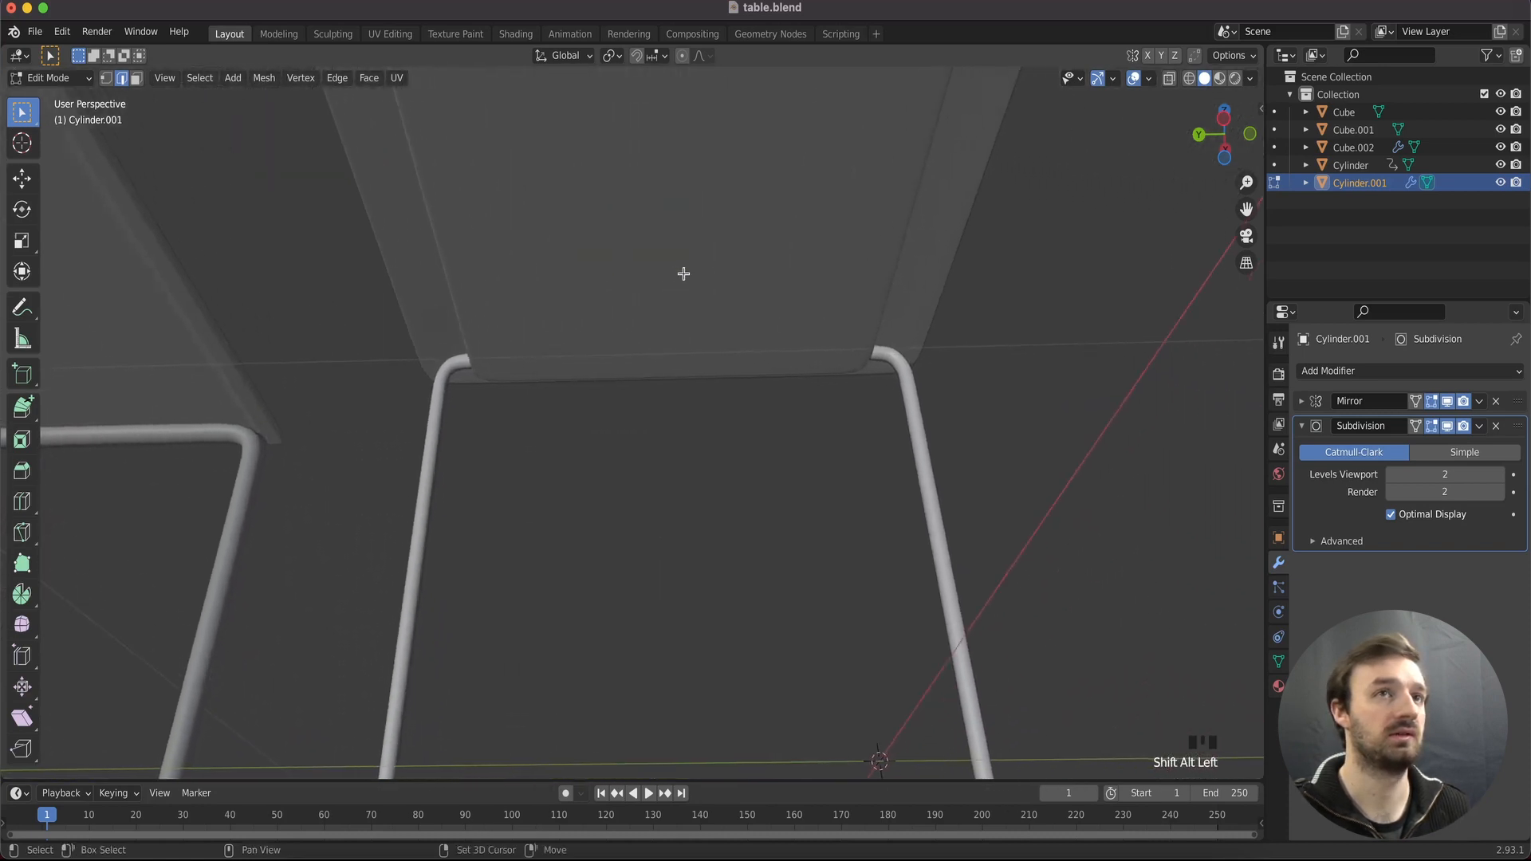
pyautogui.keyDown('shift'); pyautogui.hscroll(4, 684, 274); pyautogui.keyUp('shift')
pyautogui.keyDown('super'); pyautogui.scroll(-4, 683, 273); pyautogui.keyUp('super')
pyautogui.keyDown('super'); pyautogui.scroll(1, 720, 270); pyautogui.keyUp('super')
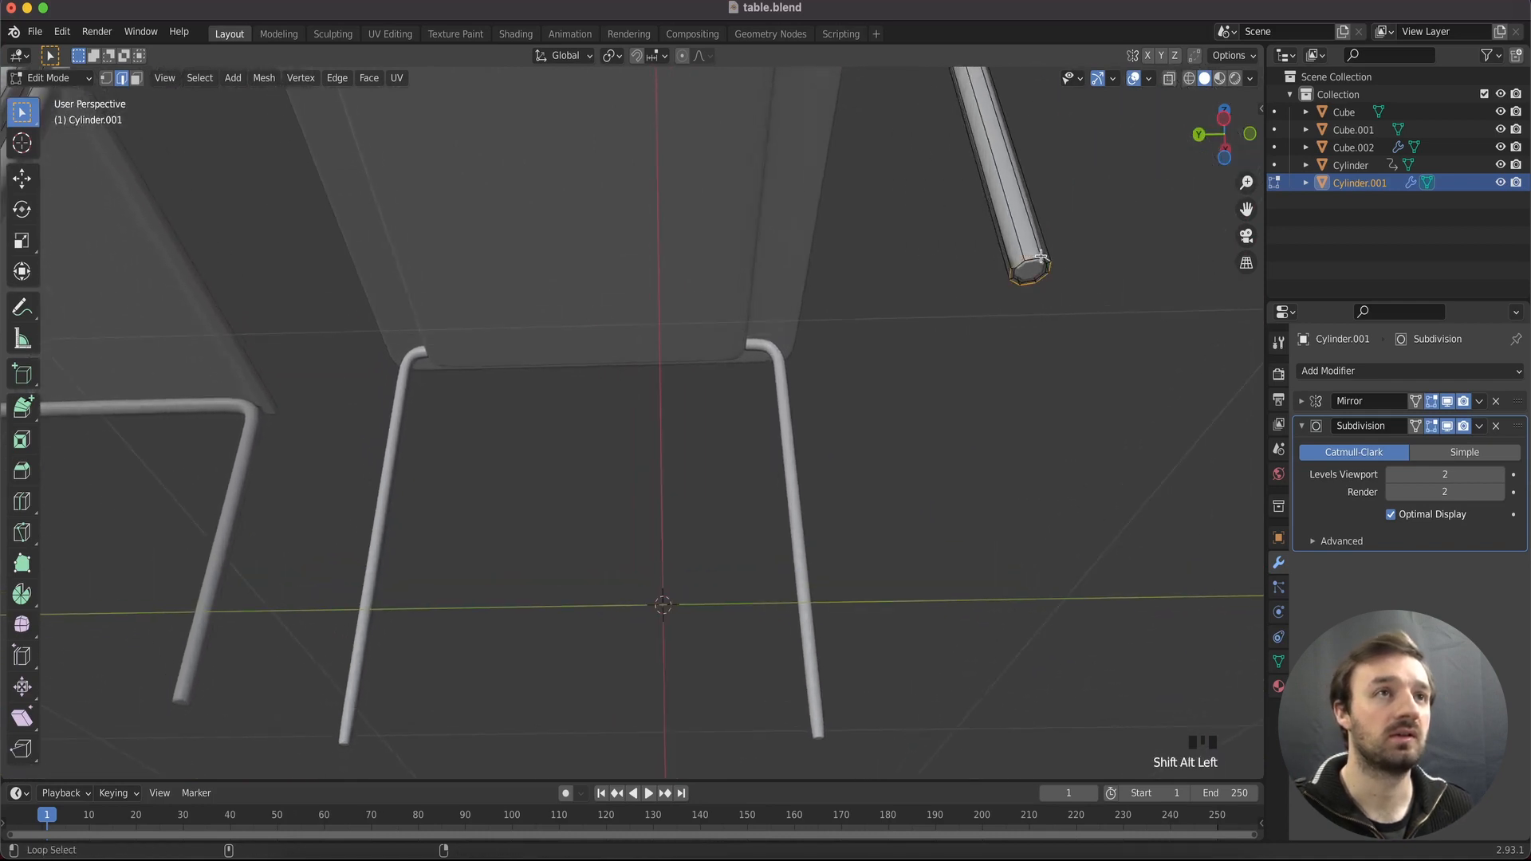
pyautogui.hotkey('ctrl', 'b')
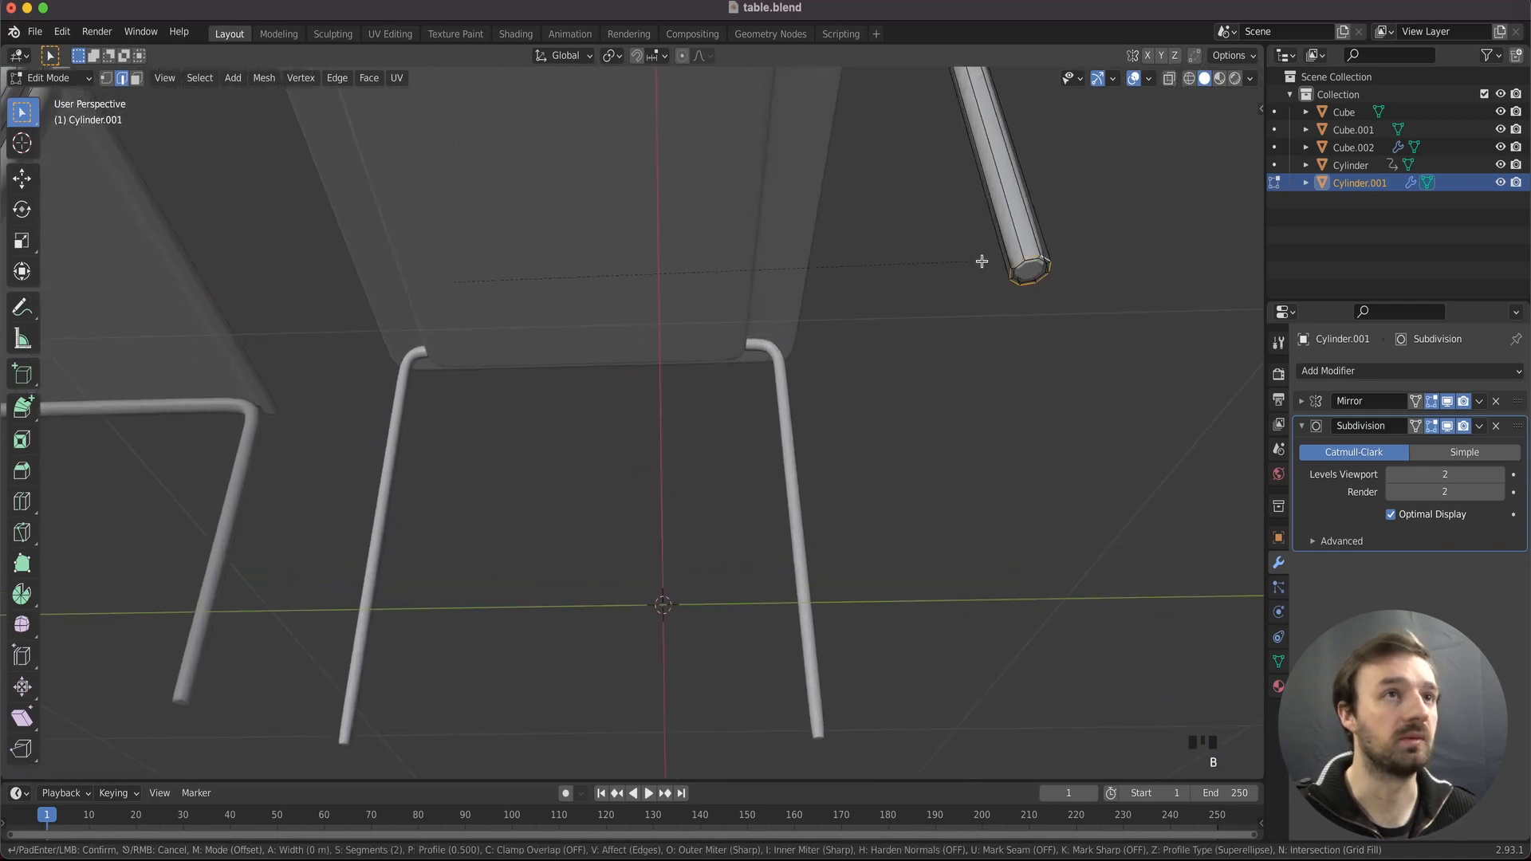
pyautogui.click(984, 307)
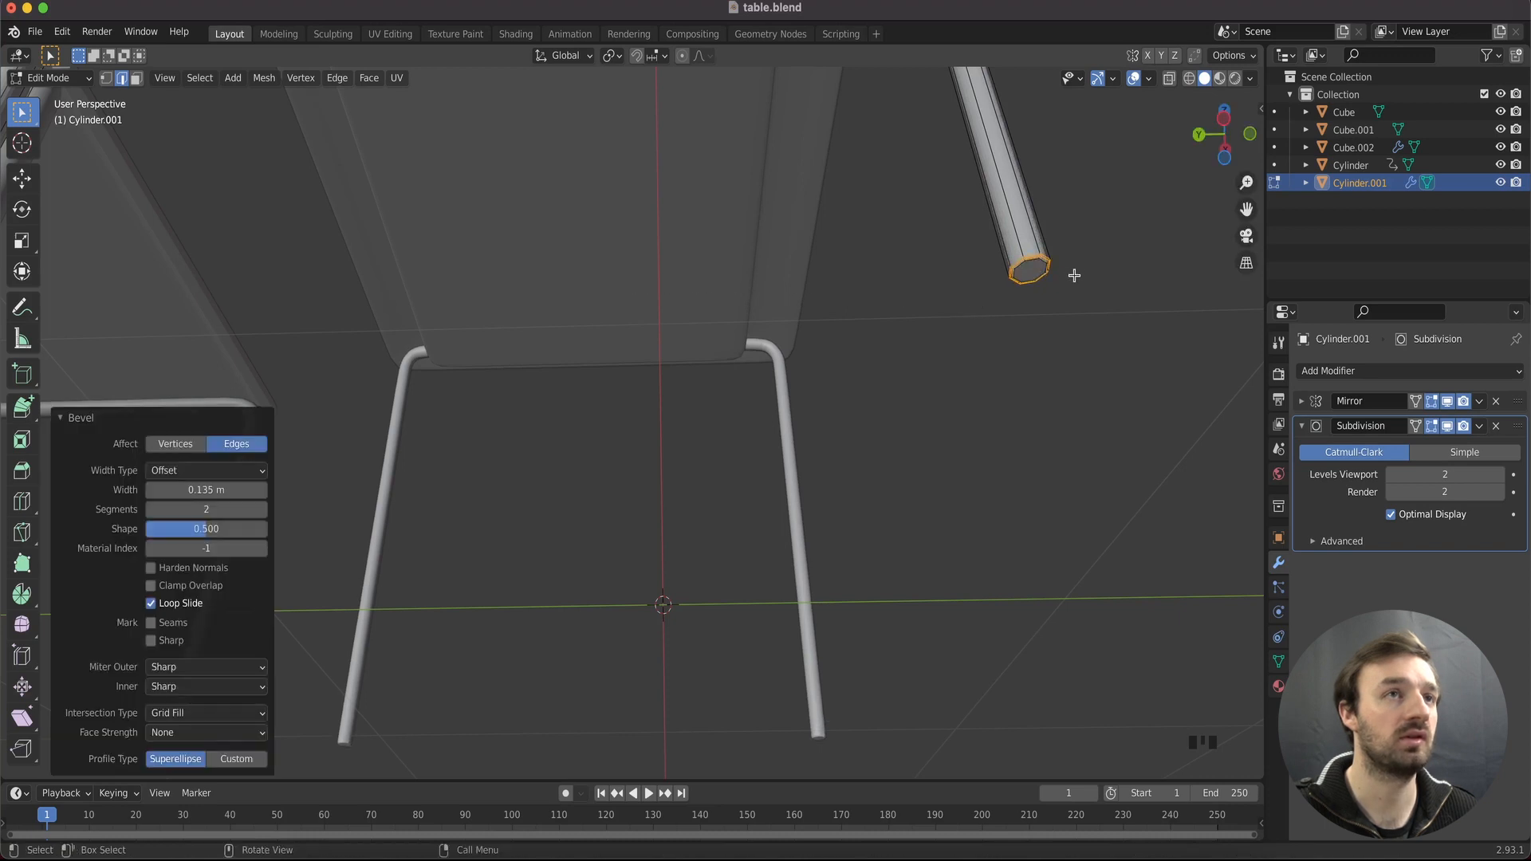
# Cut three edge loops close together around the lower part of the table leg farther from the chair
pyautogui.keyDown('super'); pyautogui.scroll(4, 1039, 264); pyautogui.keyUp('super')
pyautogui.keyDown('super'); pyautogui.scroll(-2, 1039, 263); pyautogui.keyUp('super')
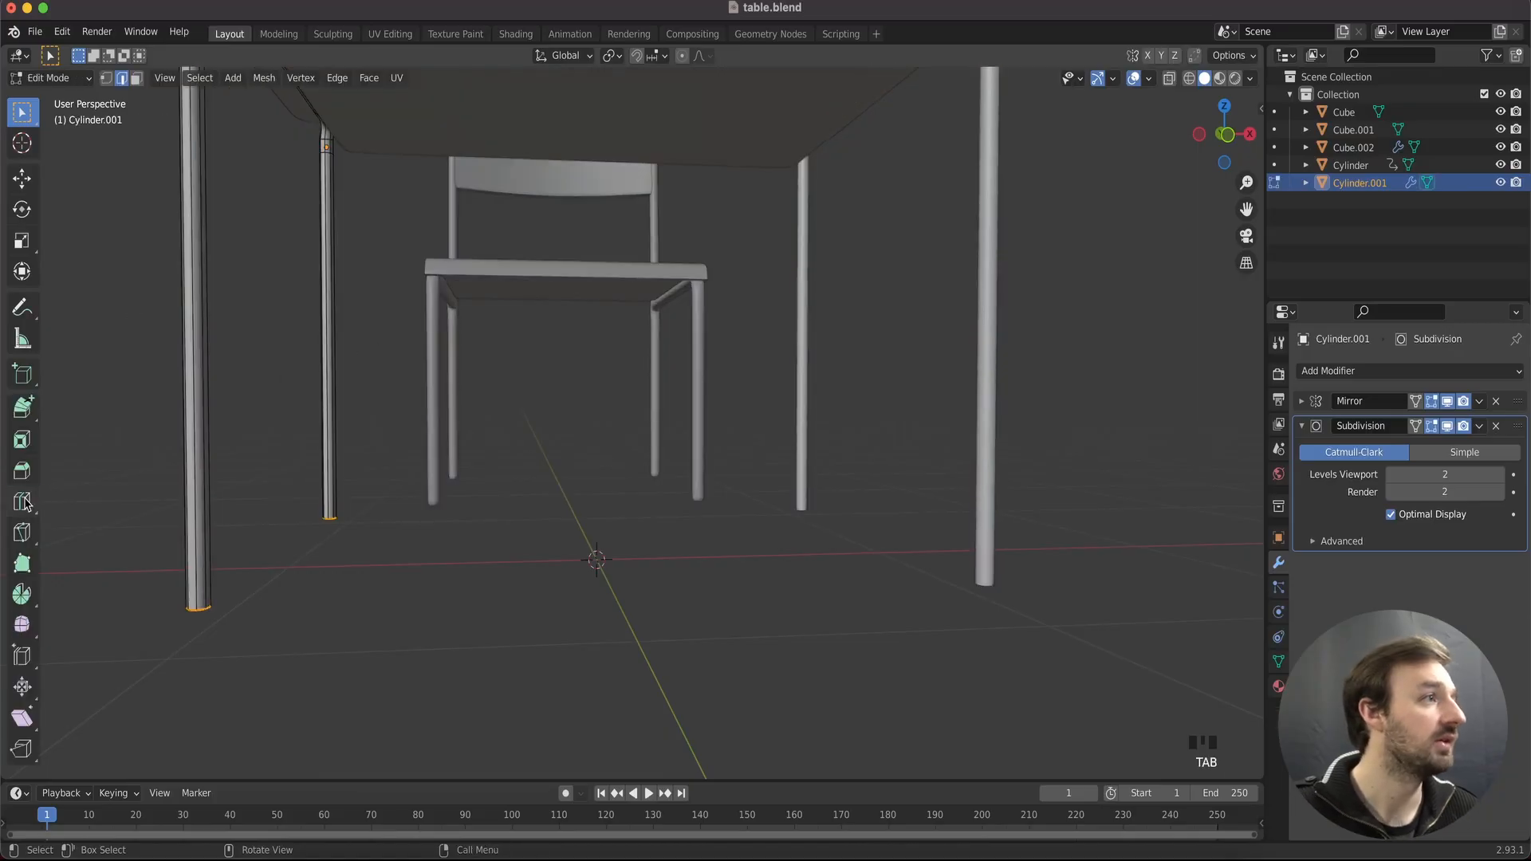
pyautogui.click(24, 502)
pyautogui.moveTo(203, 413)
pyautogui.mouseDown()
pyautogui.moveTo(233, 532)
pyautogui.moveTo(212, 435)
pyautogui.mouseUp()
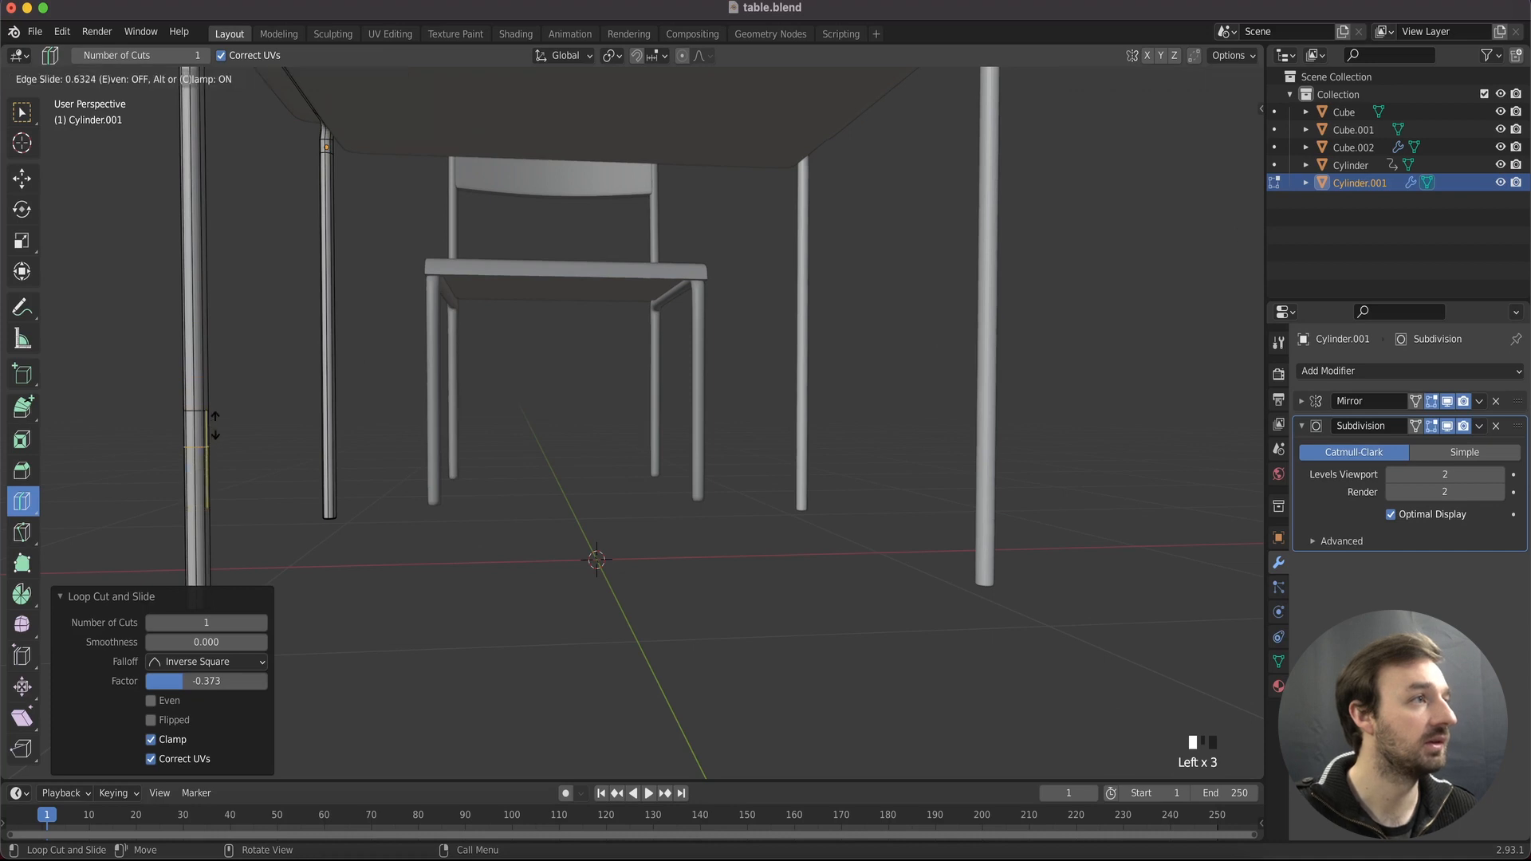
pyautogui.click(214, 425)
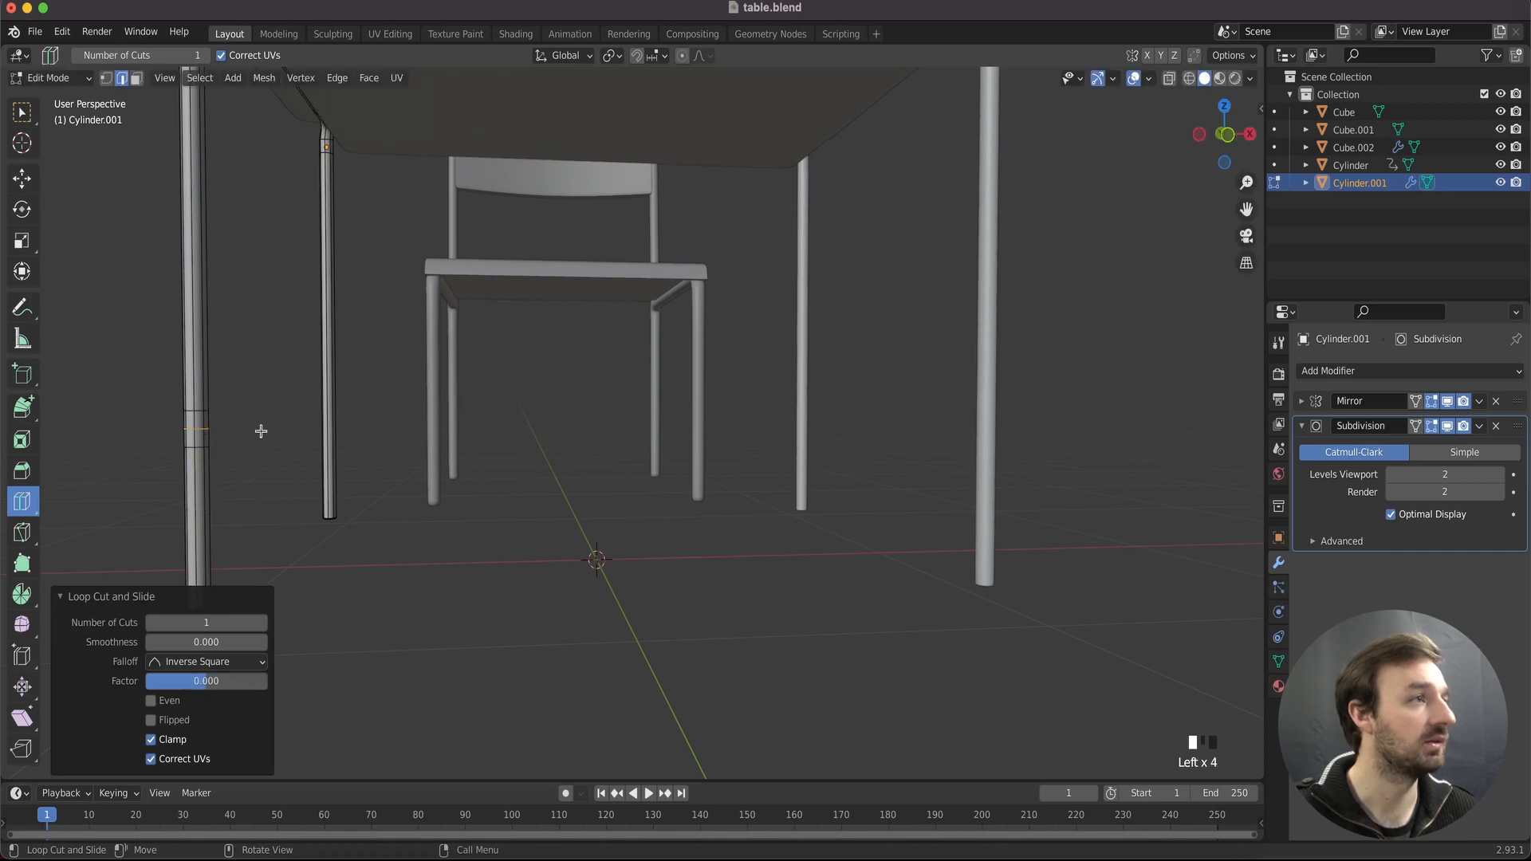
# Bevel the upper and lower of the new leg loops with a width of 0.572 m and 1 segment
pyautogui.hscroll(5, 246, 433)
pyautogui.keyDown('shift'); pyautogui.hscroll(-3, 238, 431); pyautogui.keyUp('shift')
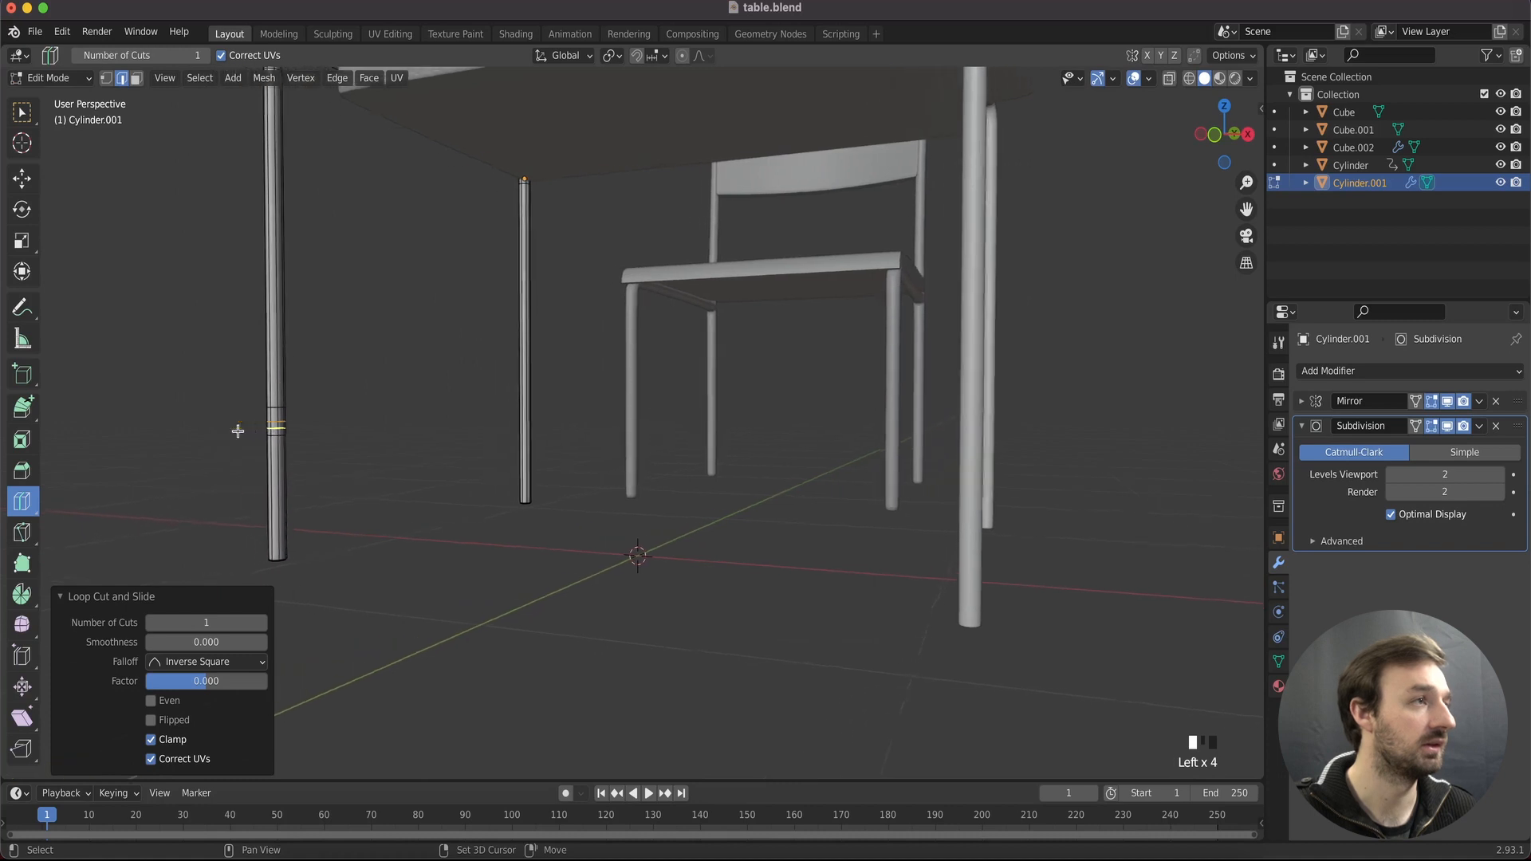
pyautogui.keyDown('shift'); pyautogui.hscroll(-5, 238, 431); pyautogui.keyUp('shift')
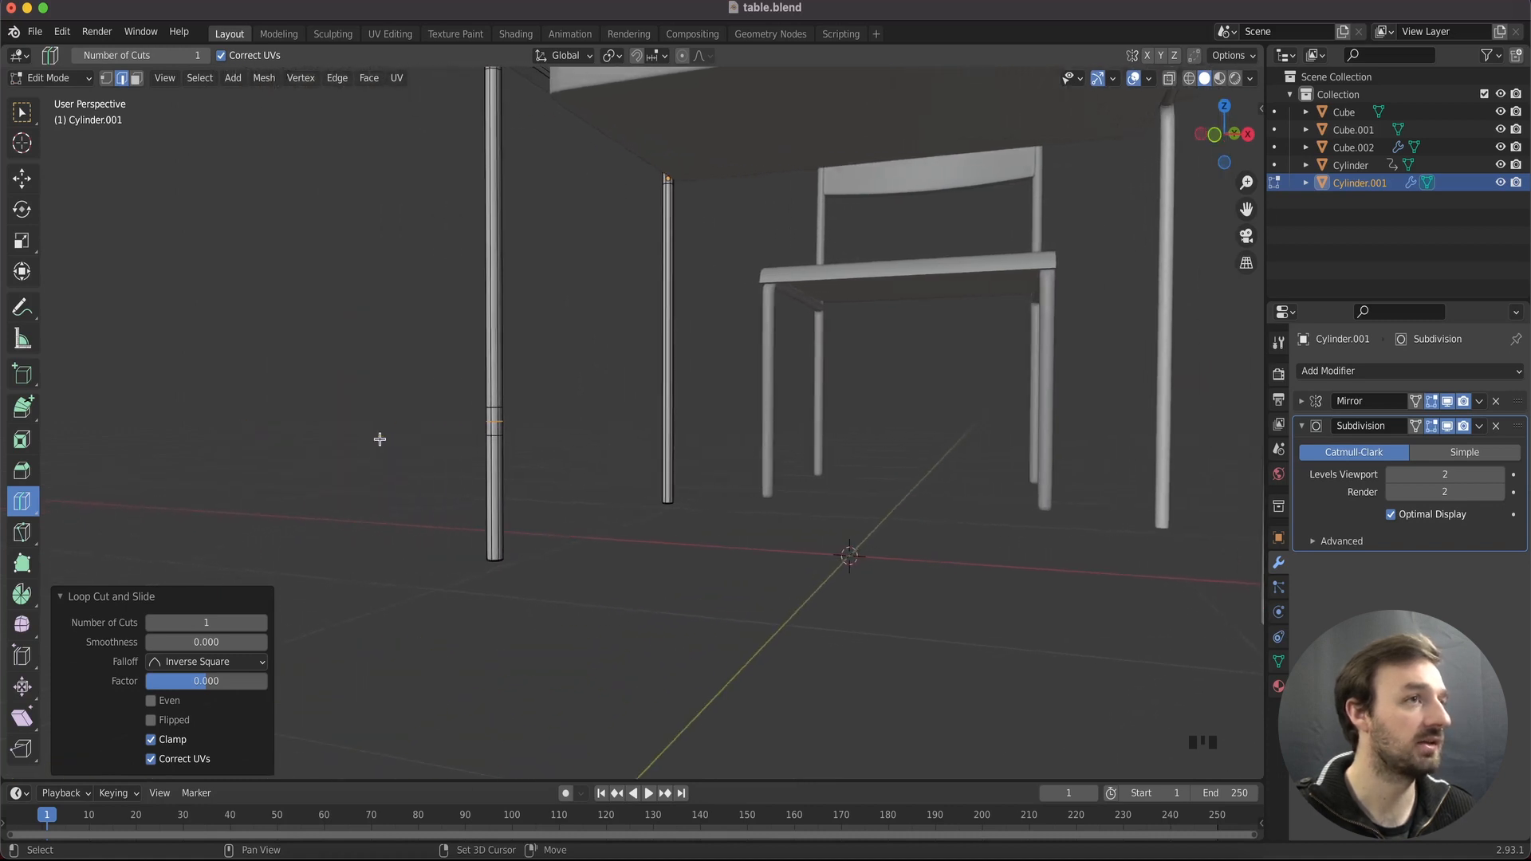
pyautogui.keyDown('ctrl'); pyautogui.scroll(5, 526, 443); pyautogui.keyUp('ctrl')
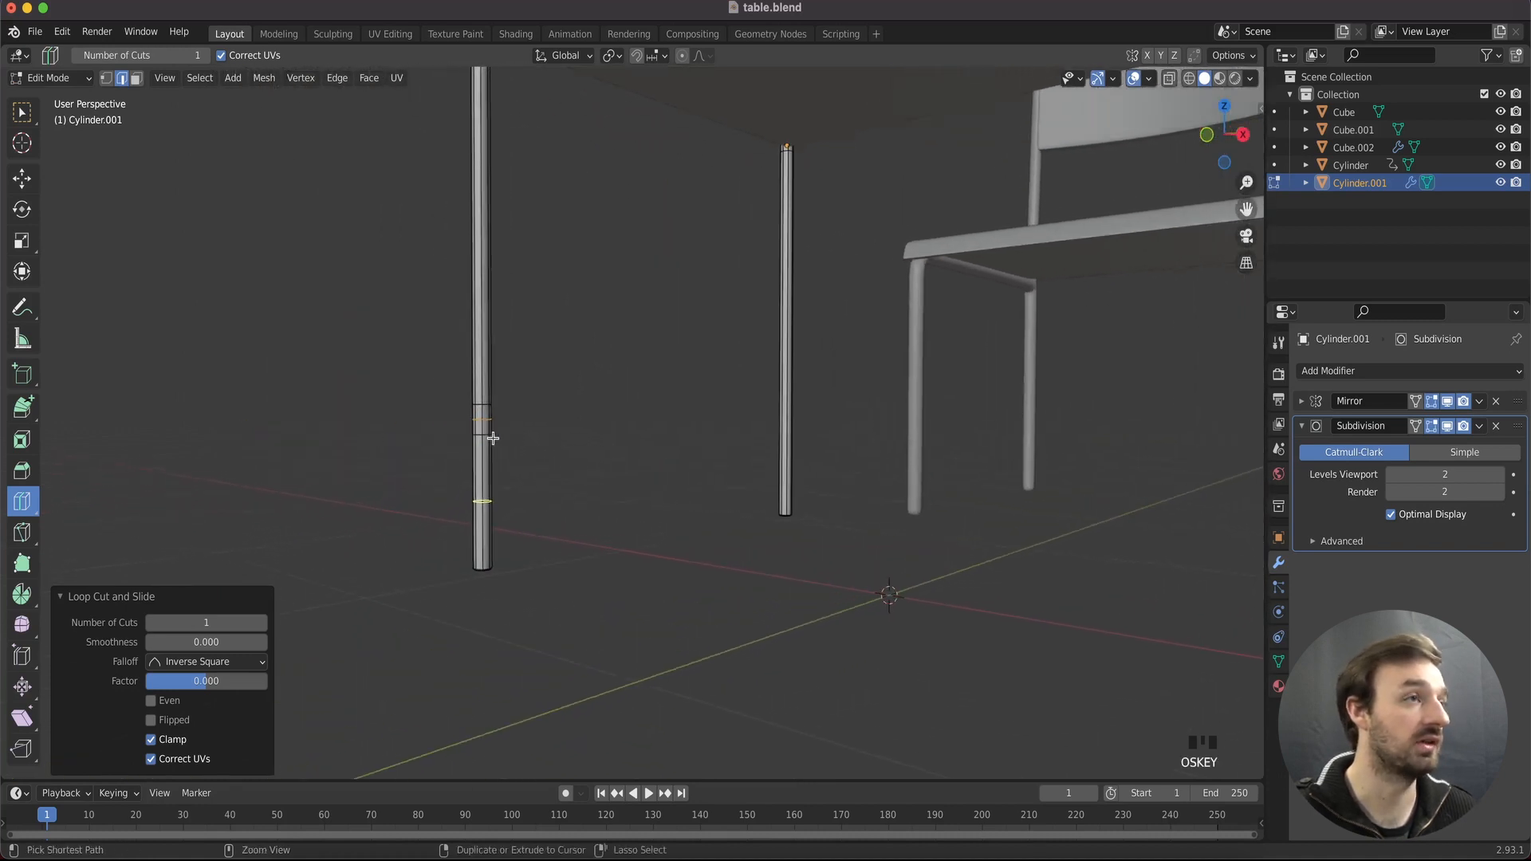
pyautogui.keyDown('ctrl'); pyautogui.scroll(3, 492, 438); pyautogui.keyUp('ctrl')
pyautogui.scroll(3, 492, 438)
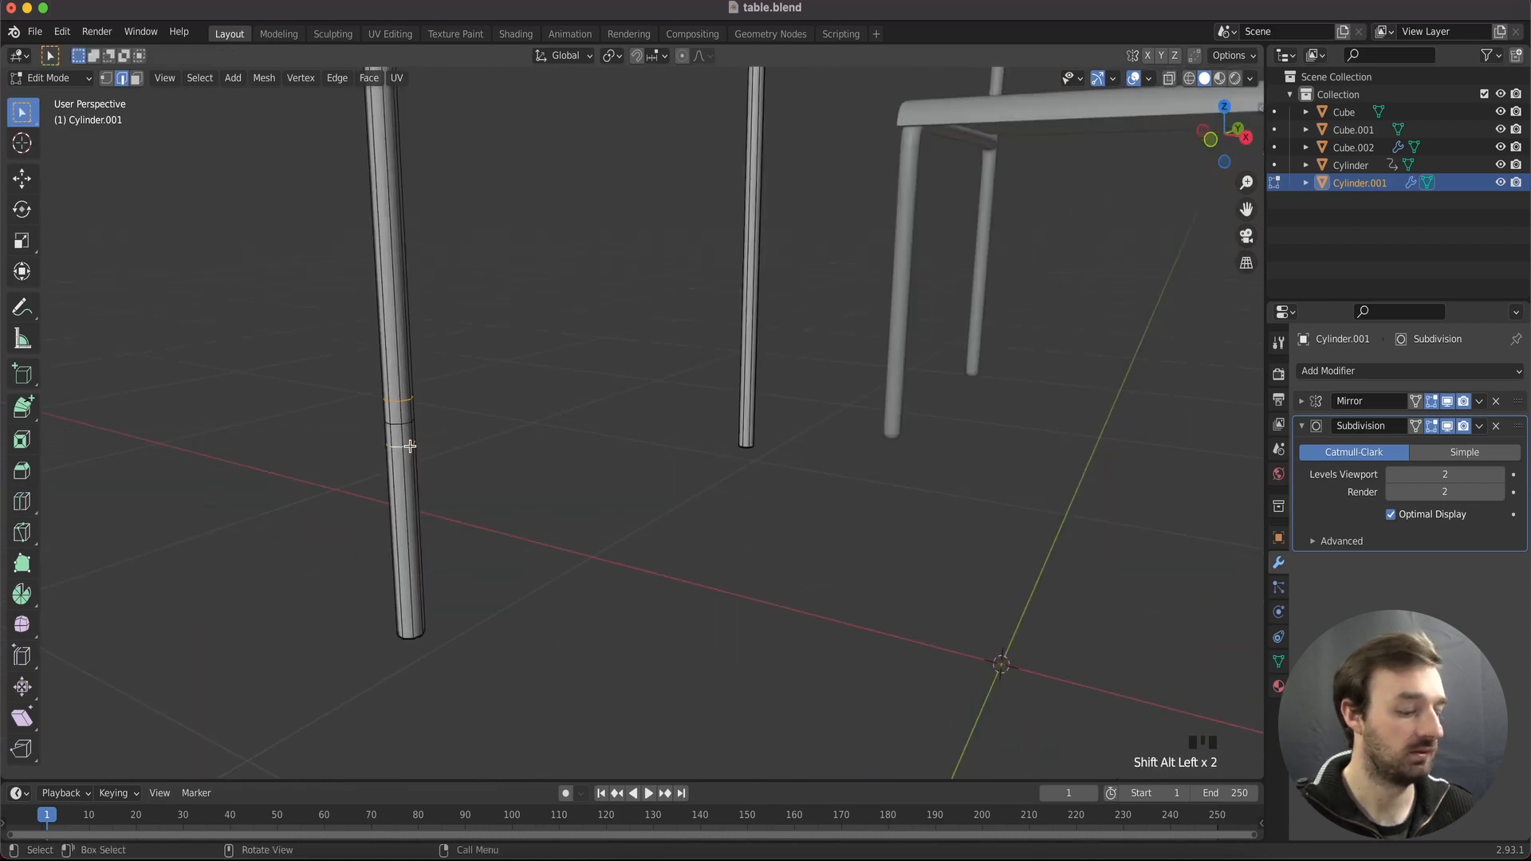
pyautogui.hotkey('ctrl', 'b')
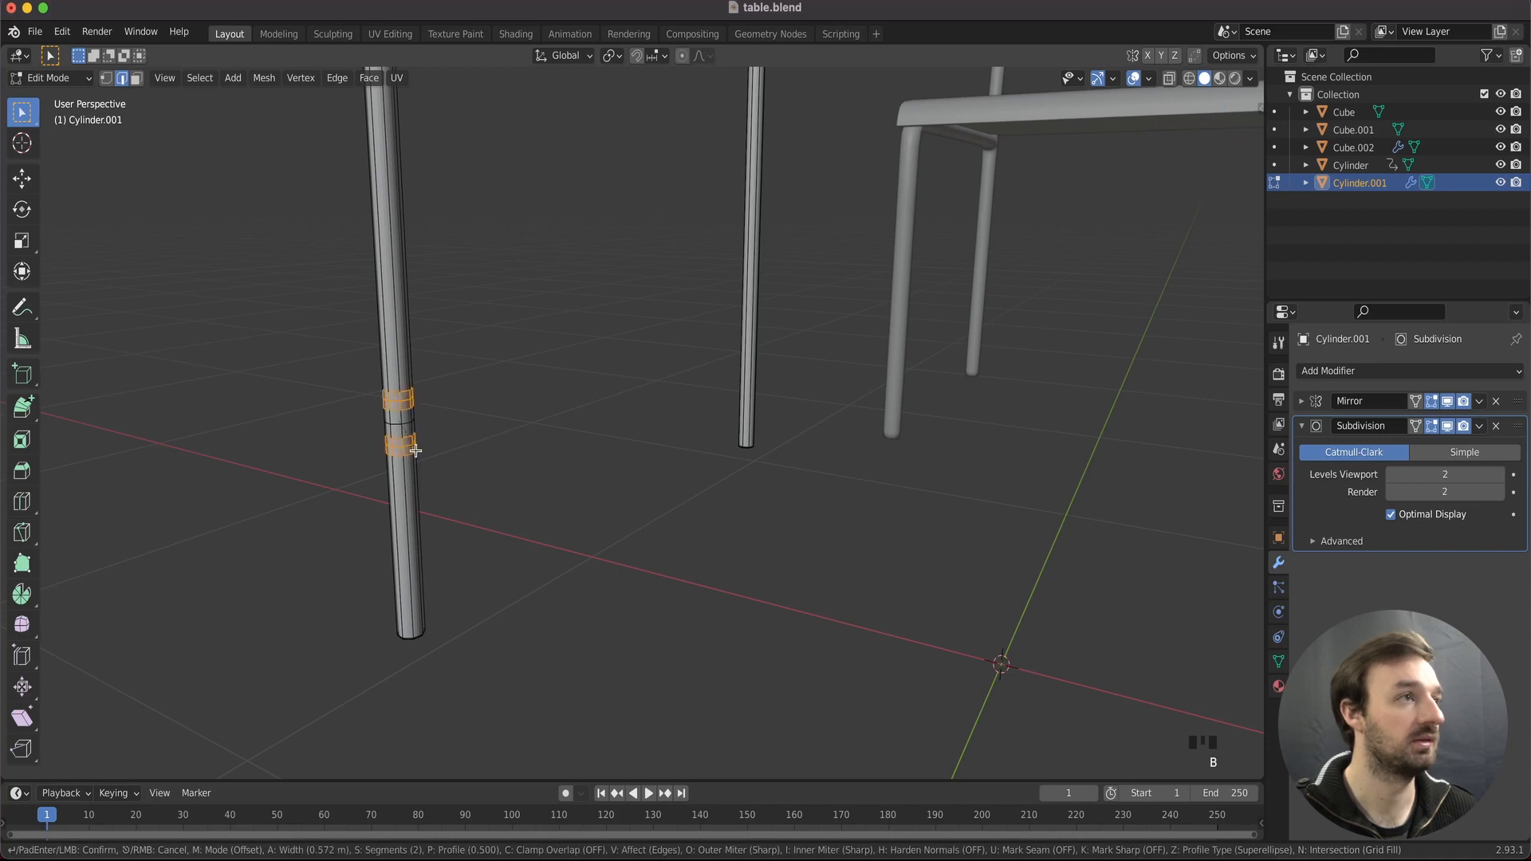
pyautogui.click(415, 451)
pyautogui.hscroll(5, 410, 425)
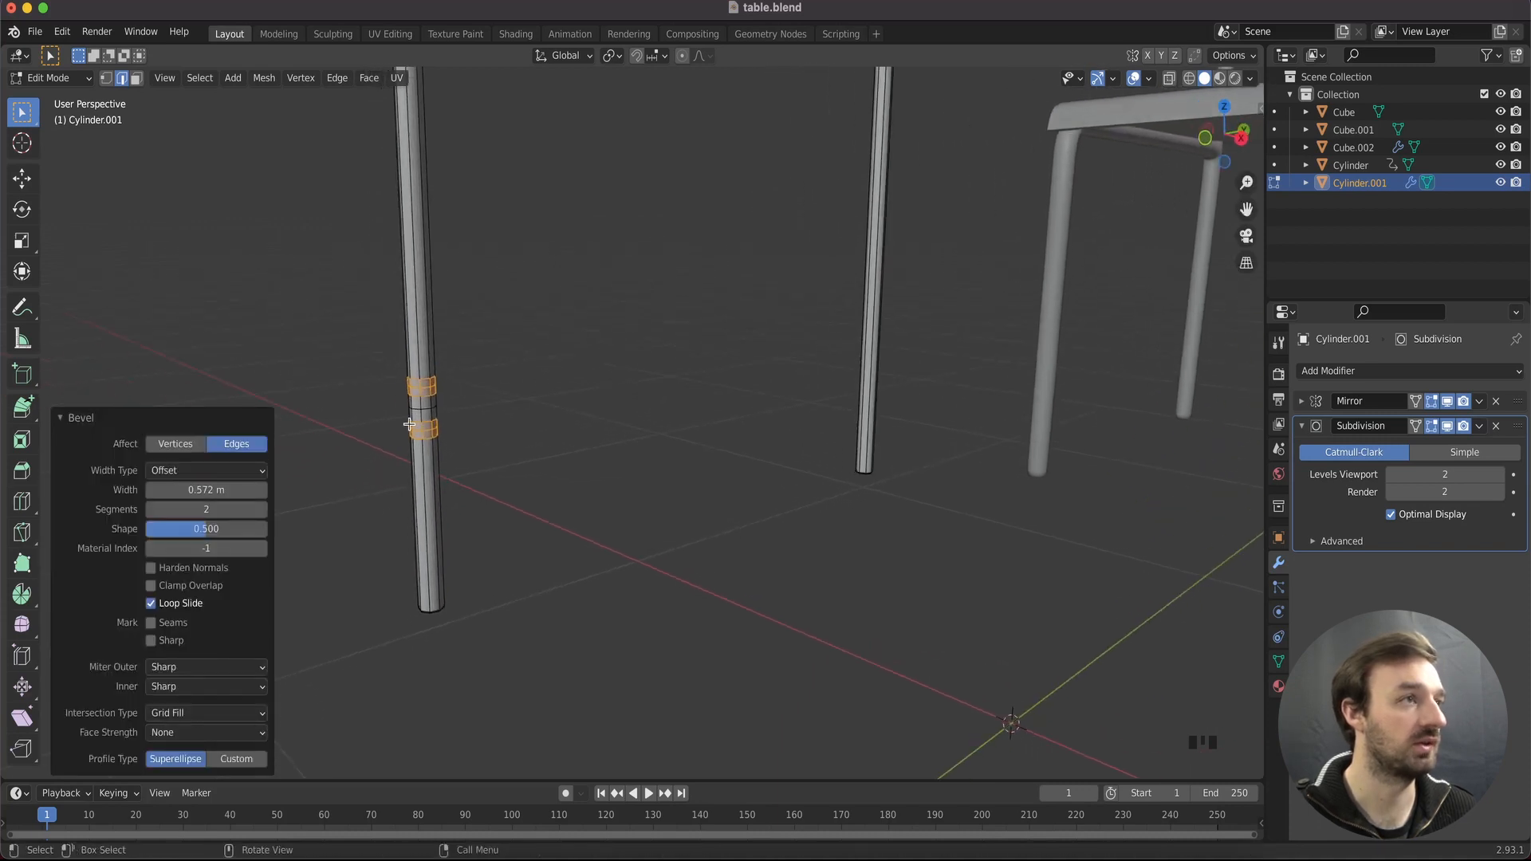
pyautogui.click(151, 509)
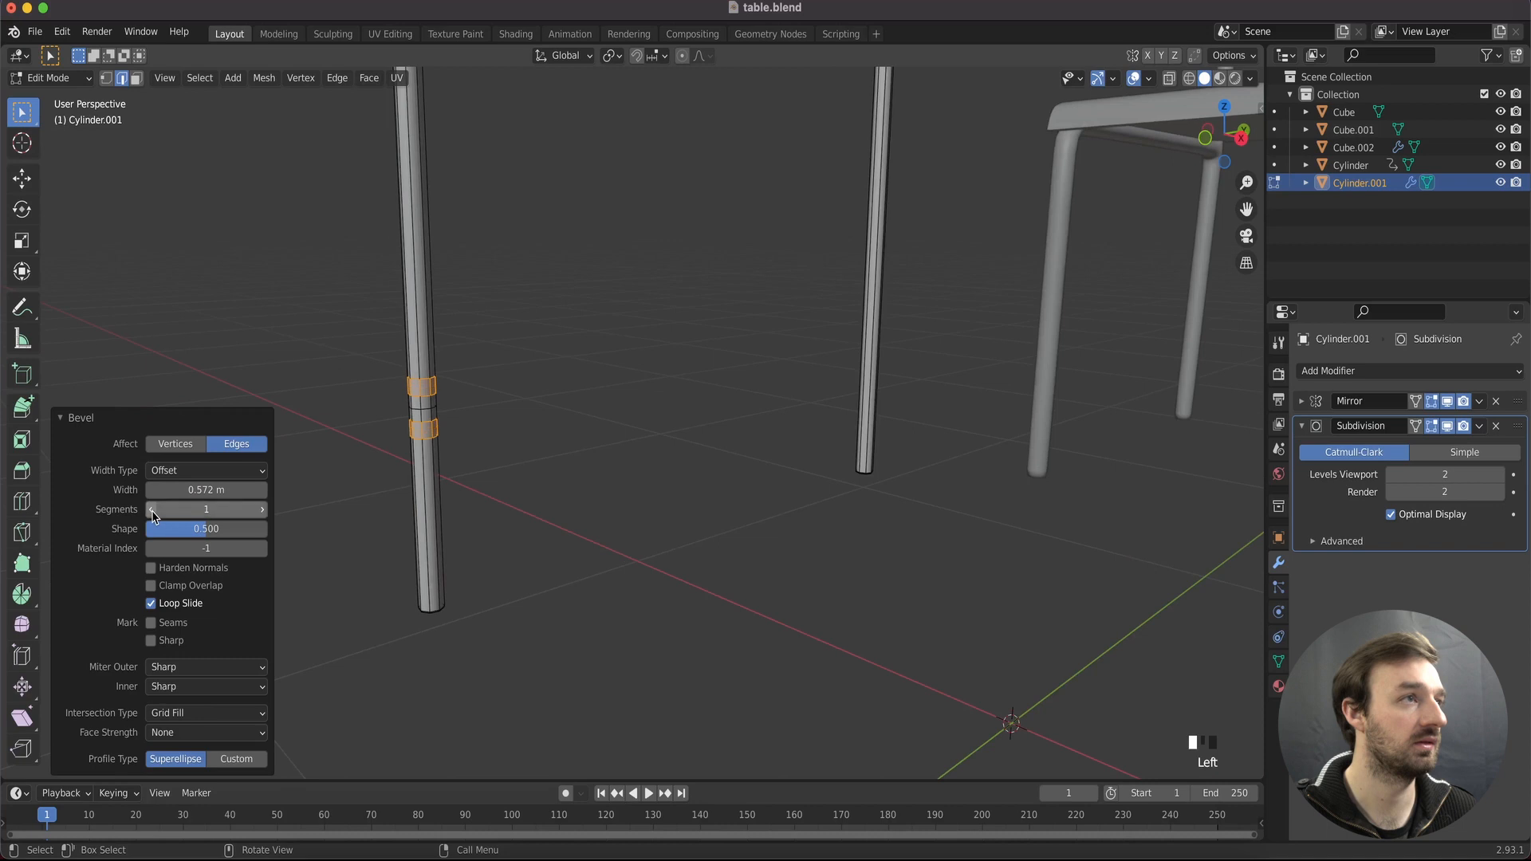
# Select the faces on the leg's inner side between the bevelled loops and shape them into a circle with LoopTools
pyautogui.click(429, 401)
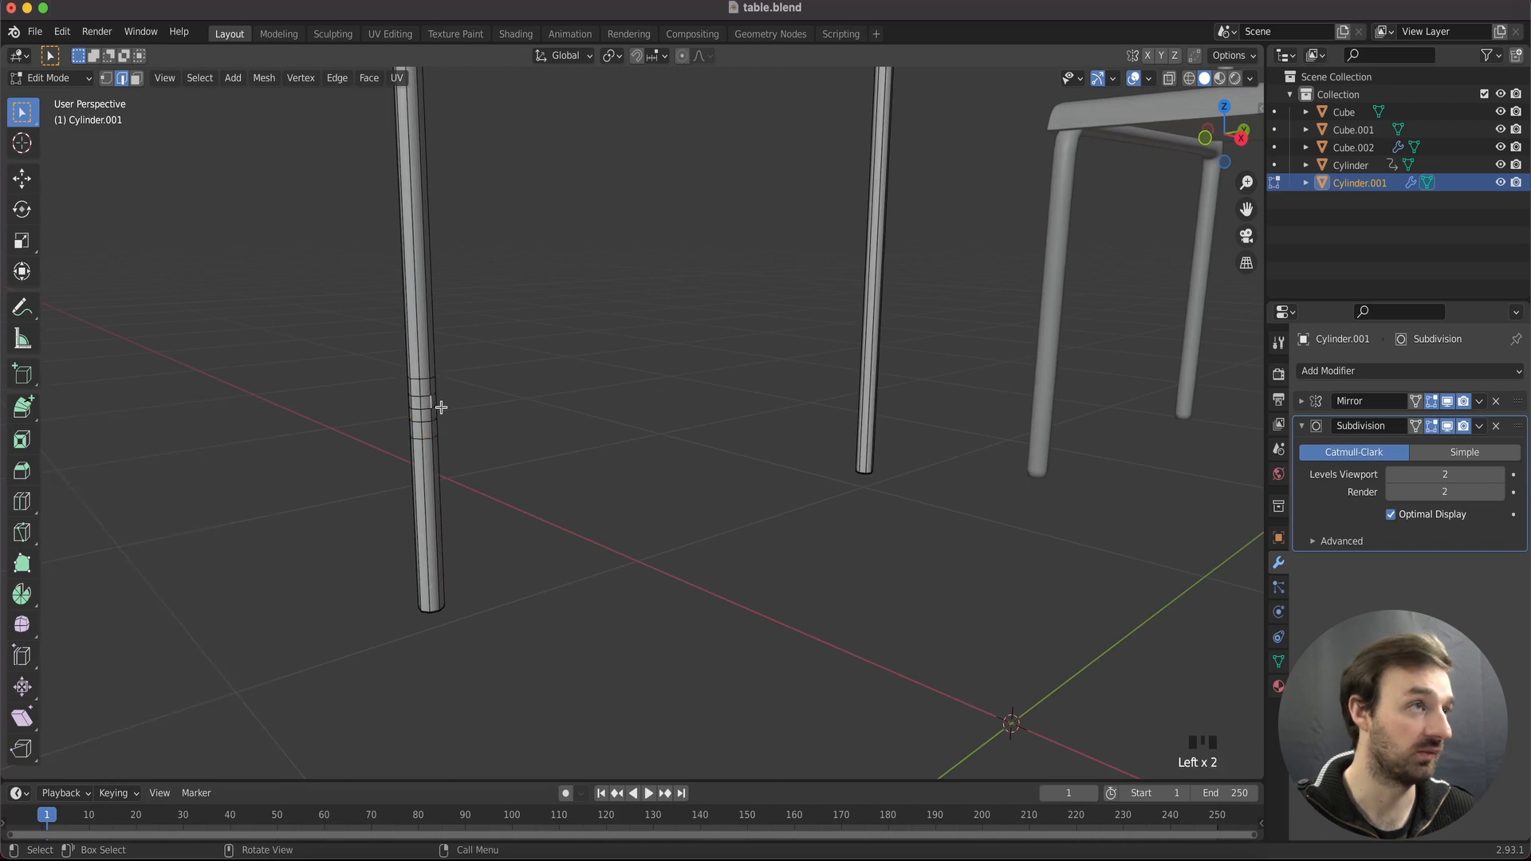
pyautogui.hscroll(-3, 440, 407)
pyautogui.press('3')
pyautogui.click(434, 405)
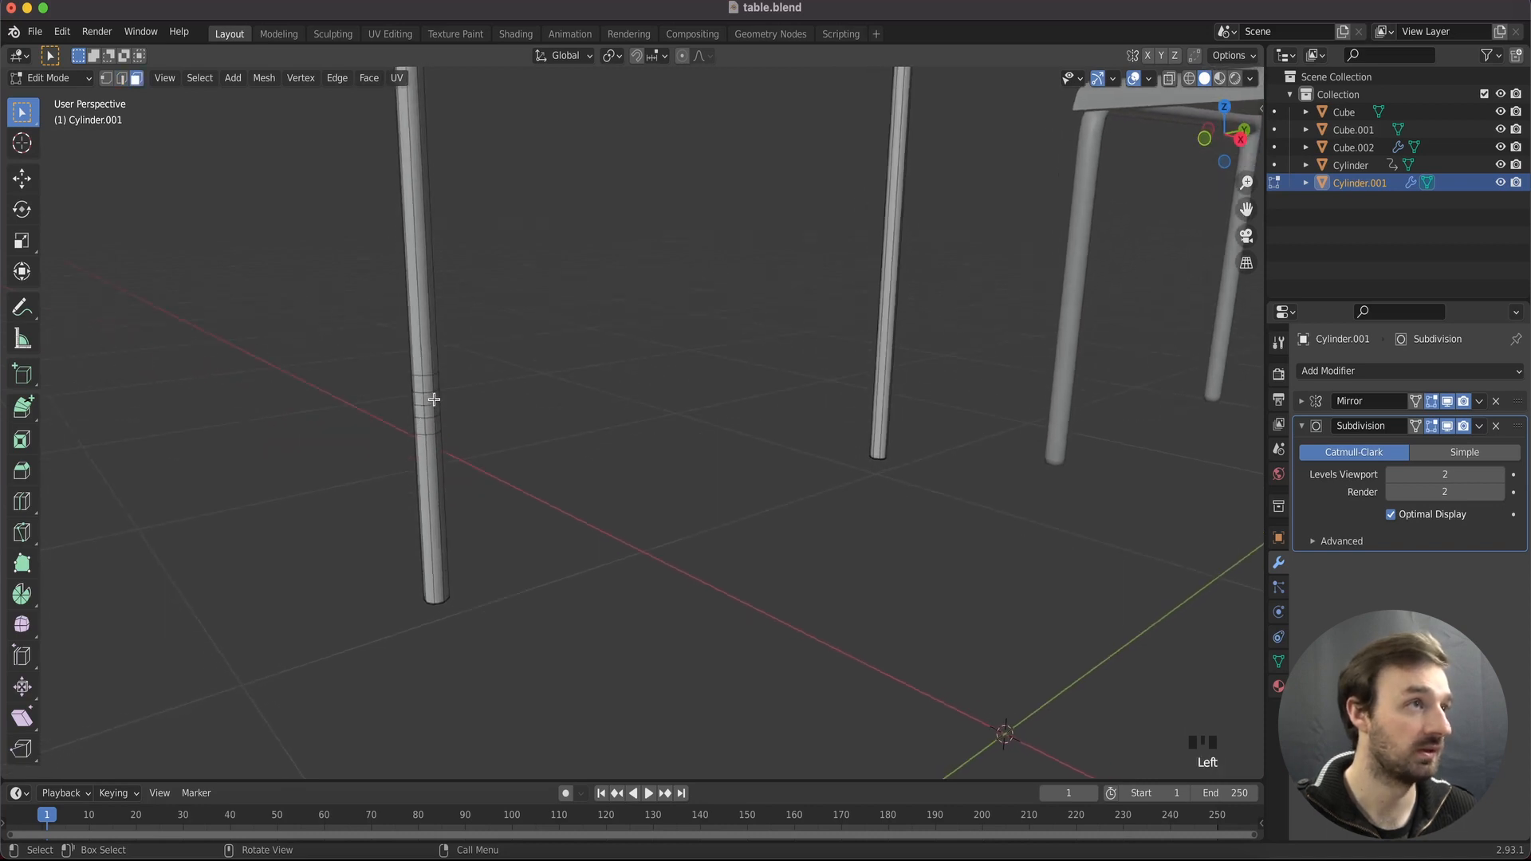
pyautogui.press('w')
pyautogui.press('w')
pyautogui.press('w')
pyautogui.press('w')
pyautogui.press('w')
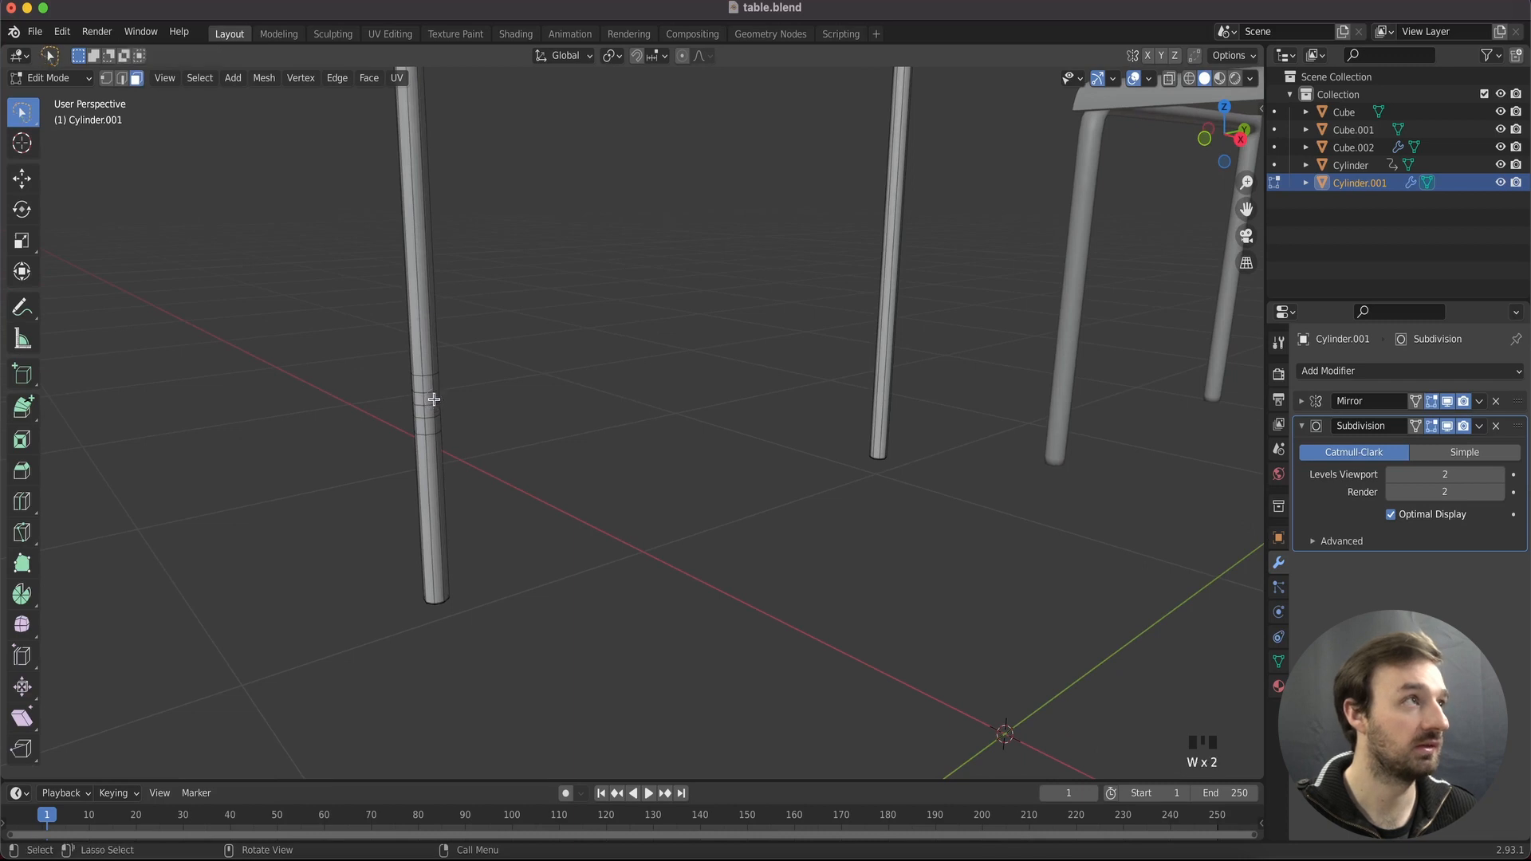
pyautogui.click(429, 407)
pyautogui.rightClick(430, 407)
pyautogui.moveTo(439, 408)
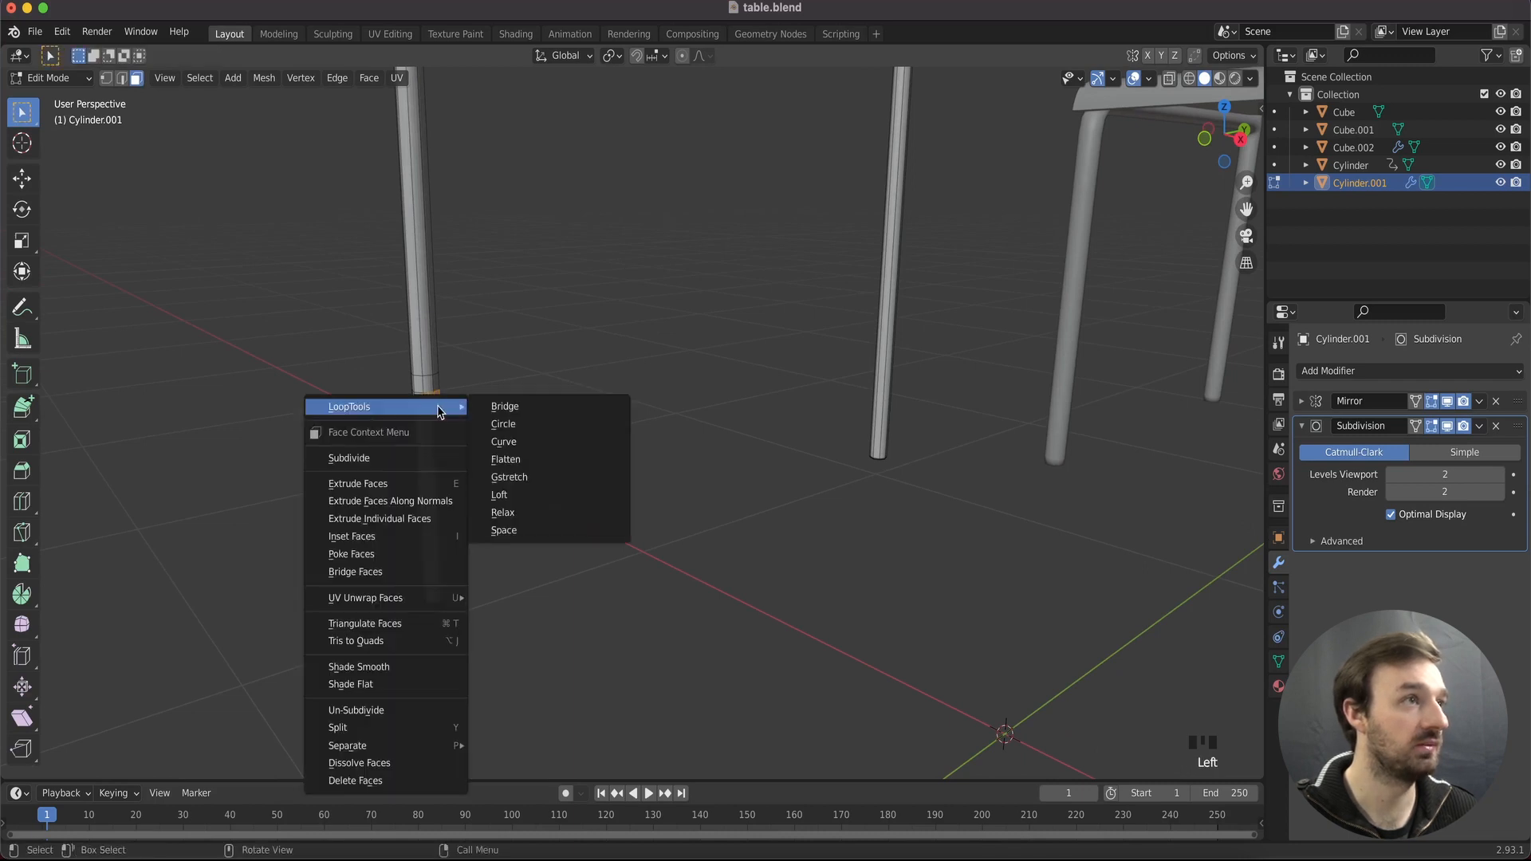
pyautogui.click(518, 425)
pyautogui.hscroll(10, 518, 423)
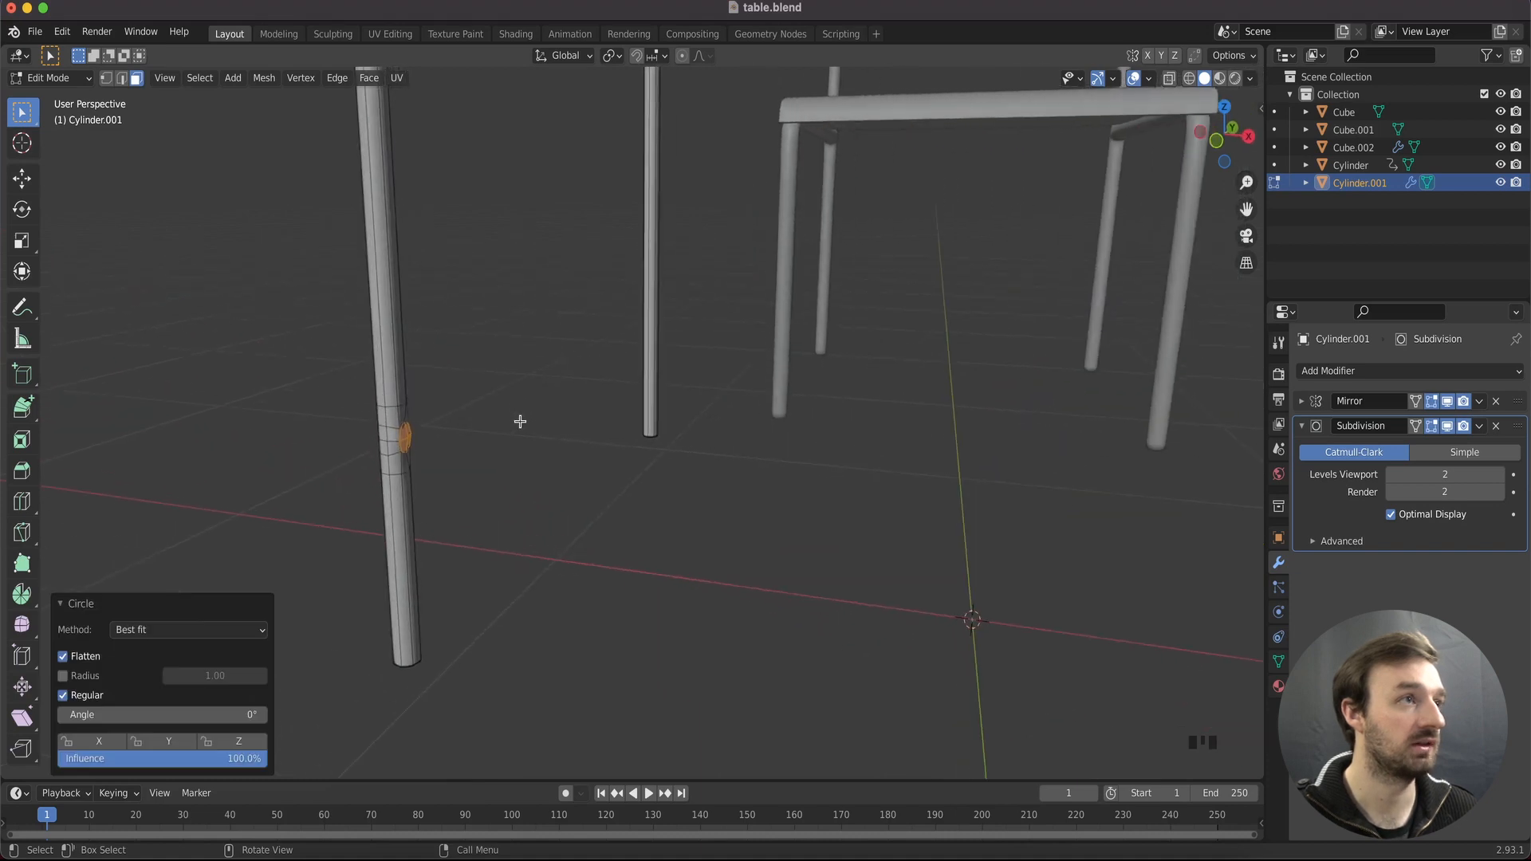
# Extrude the circular faces inward from the leg to form a short crossbar stub
pyautogui.hscroll(5, 520, 421)
pyautogui.press('e')
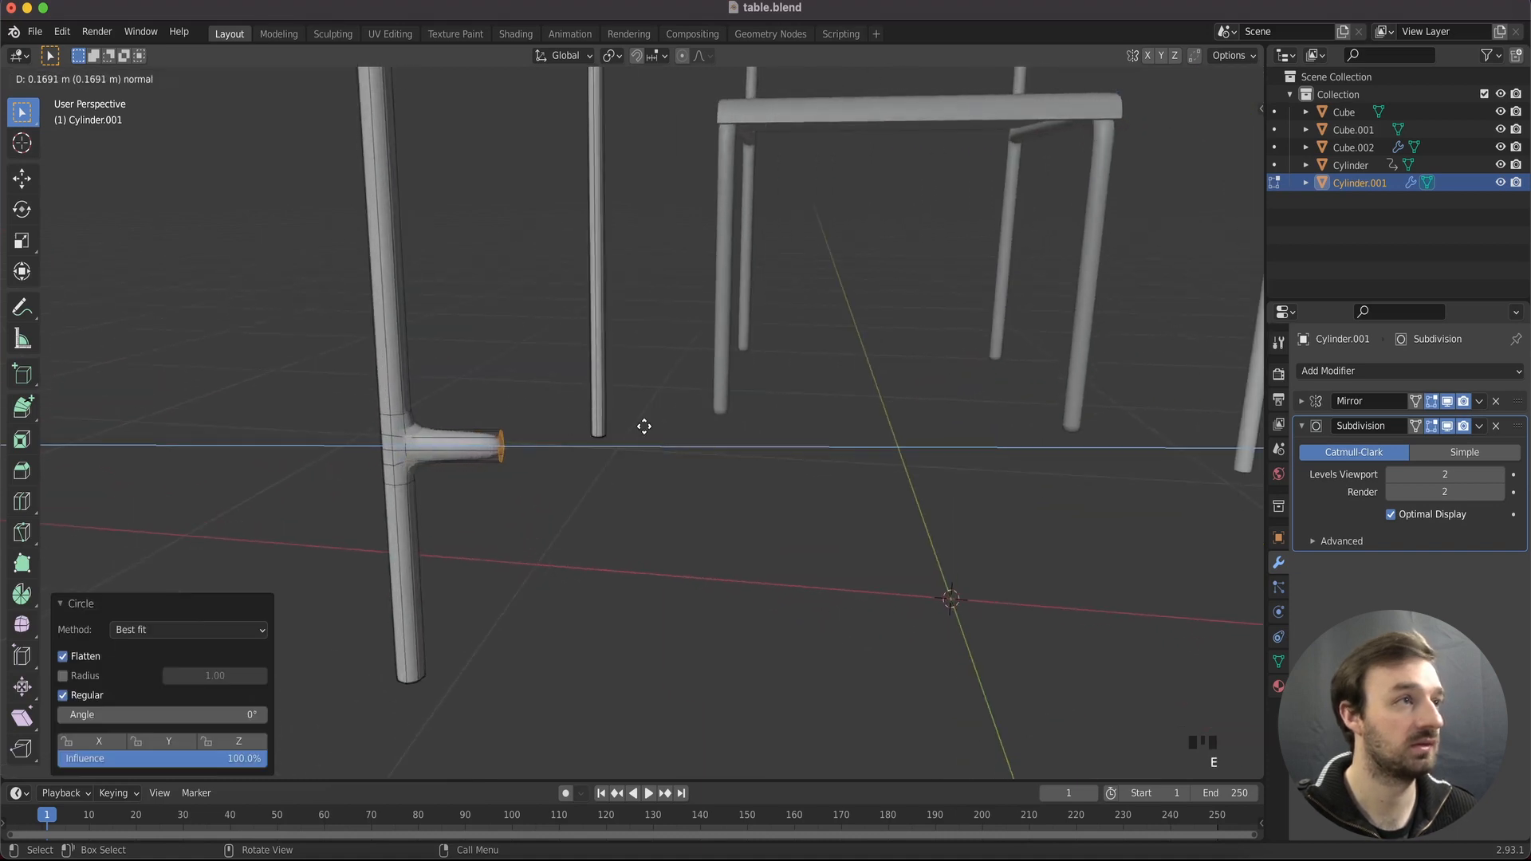
pyautogui.rightClick(599, 428)
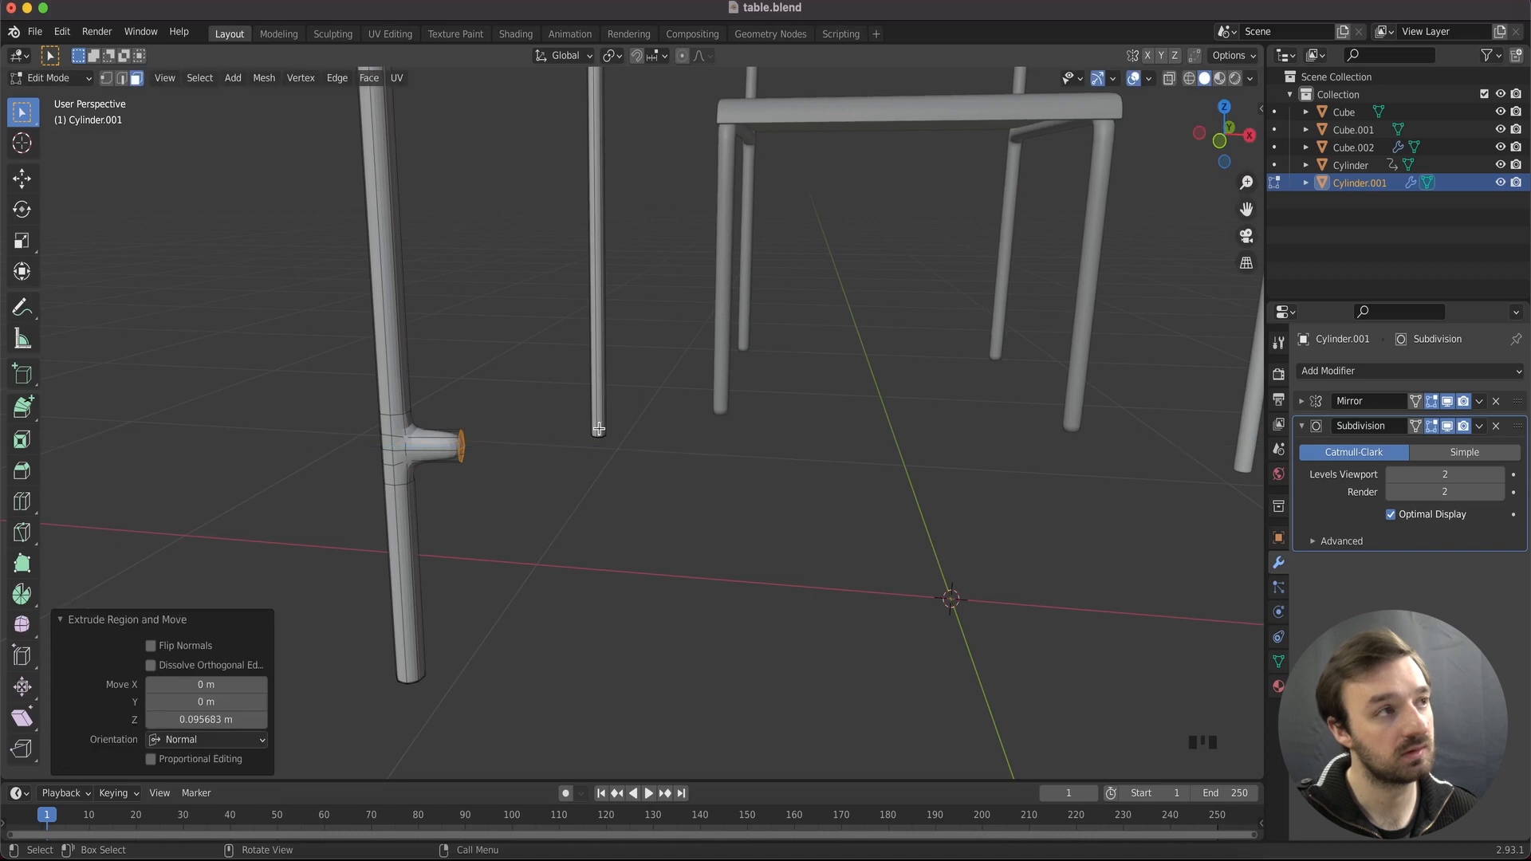
pyautogui.hotkey('ctrl', 'z')
pyautogui.press('e')
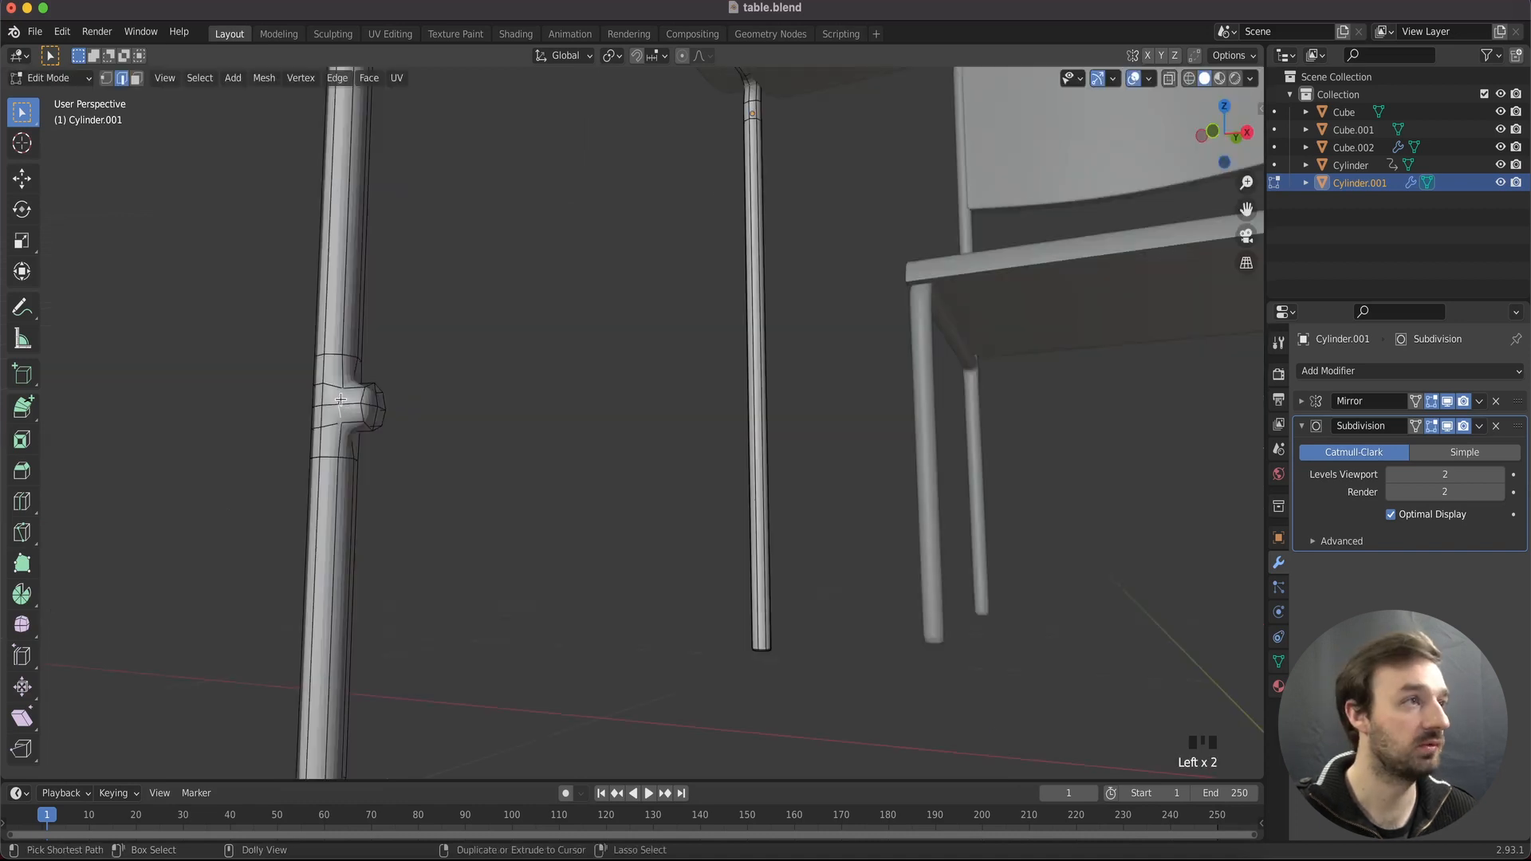
# Select the edge loop where the stub meets the leg and bevel it with a width of 0.235 m and 3 segments
pyautogui.keyDown('ctrl'); pyautogui.keyDown('shift'); pyautogui.click(354, 401); pyautogui.keyUp('shift'); pyautogui.keyUp('ctrl')
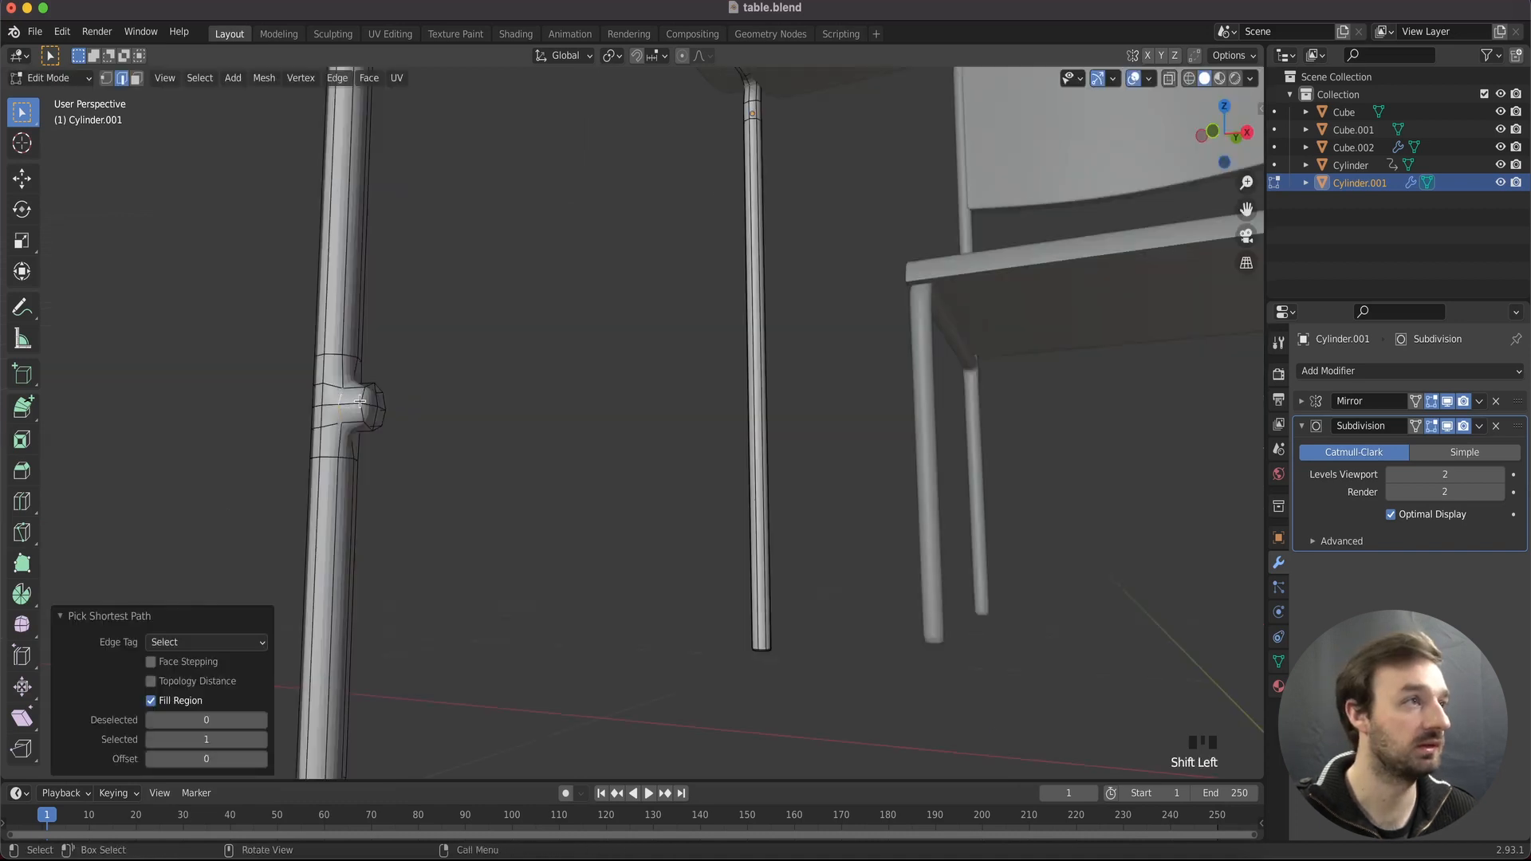
pyautogui.moveTo(360, 401); pyautogui.dragTo(345, 429, button='middle')
pyautogui.press('z')
pyautogui.click(276, 400)
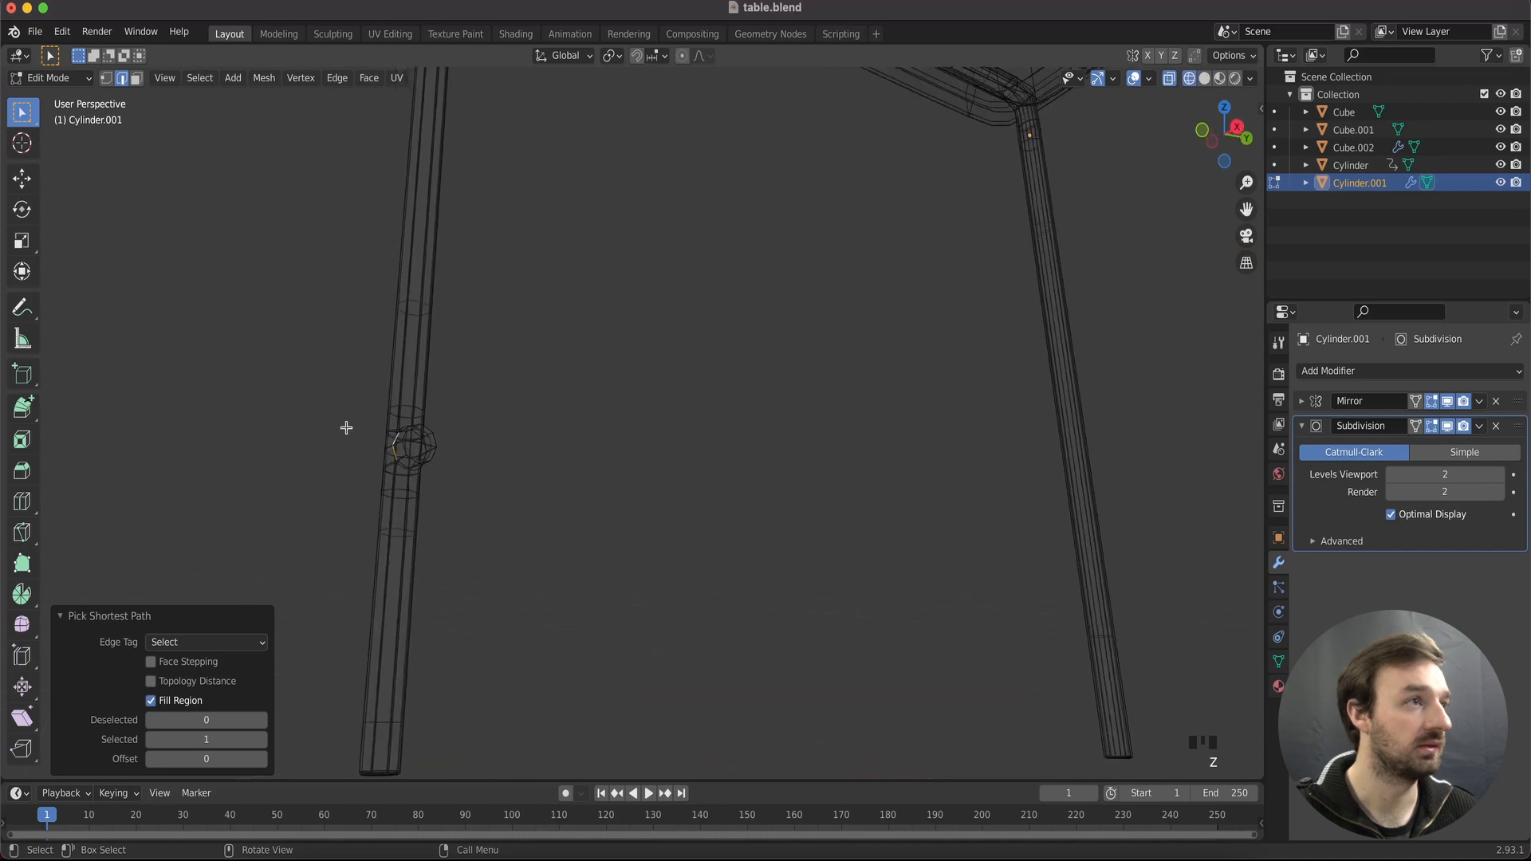
pyautogui.moveTo(407, 464); pyautogui.dragTo(846, 314, button='middle')
pyautogui.press('super+z')
pyautogui.keyDown('ctrl'); pyautogui.click(874, 330); pyautogui.keyUp('ctrl')
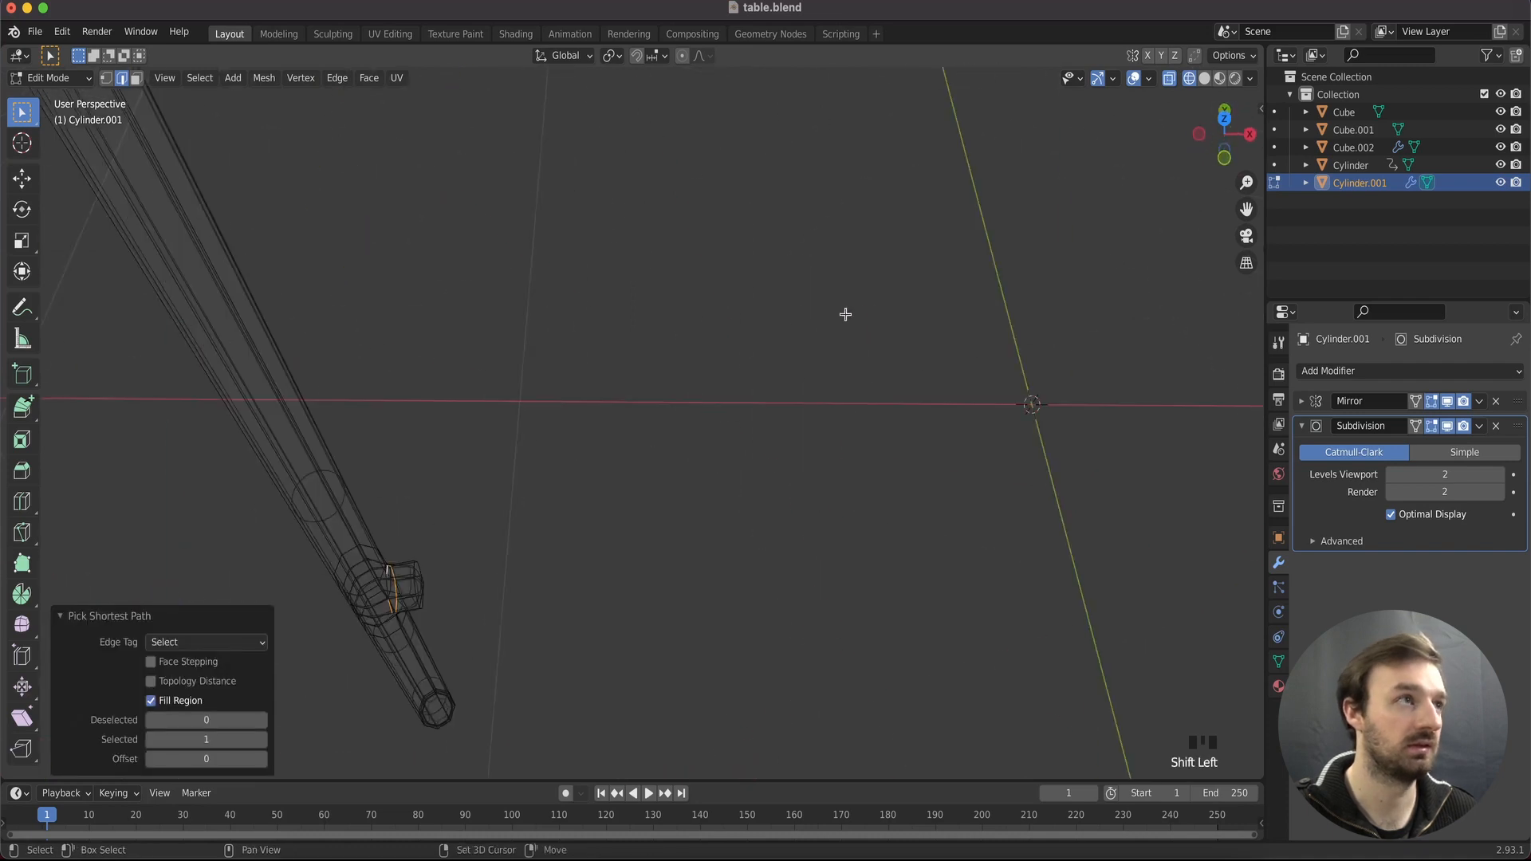
pyautogui.moveTo(426, 564)
pyautogui.mouseDown(button='middle')
pyautogui.moveTo(403, 584)
pyautogui.moveTo(428, 574)
pyautogui.moveTo(416, 541)
pyautogui.mouseUp(button='middle')
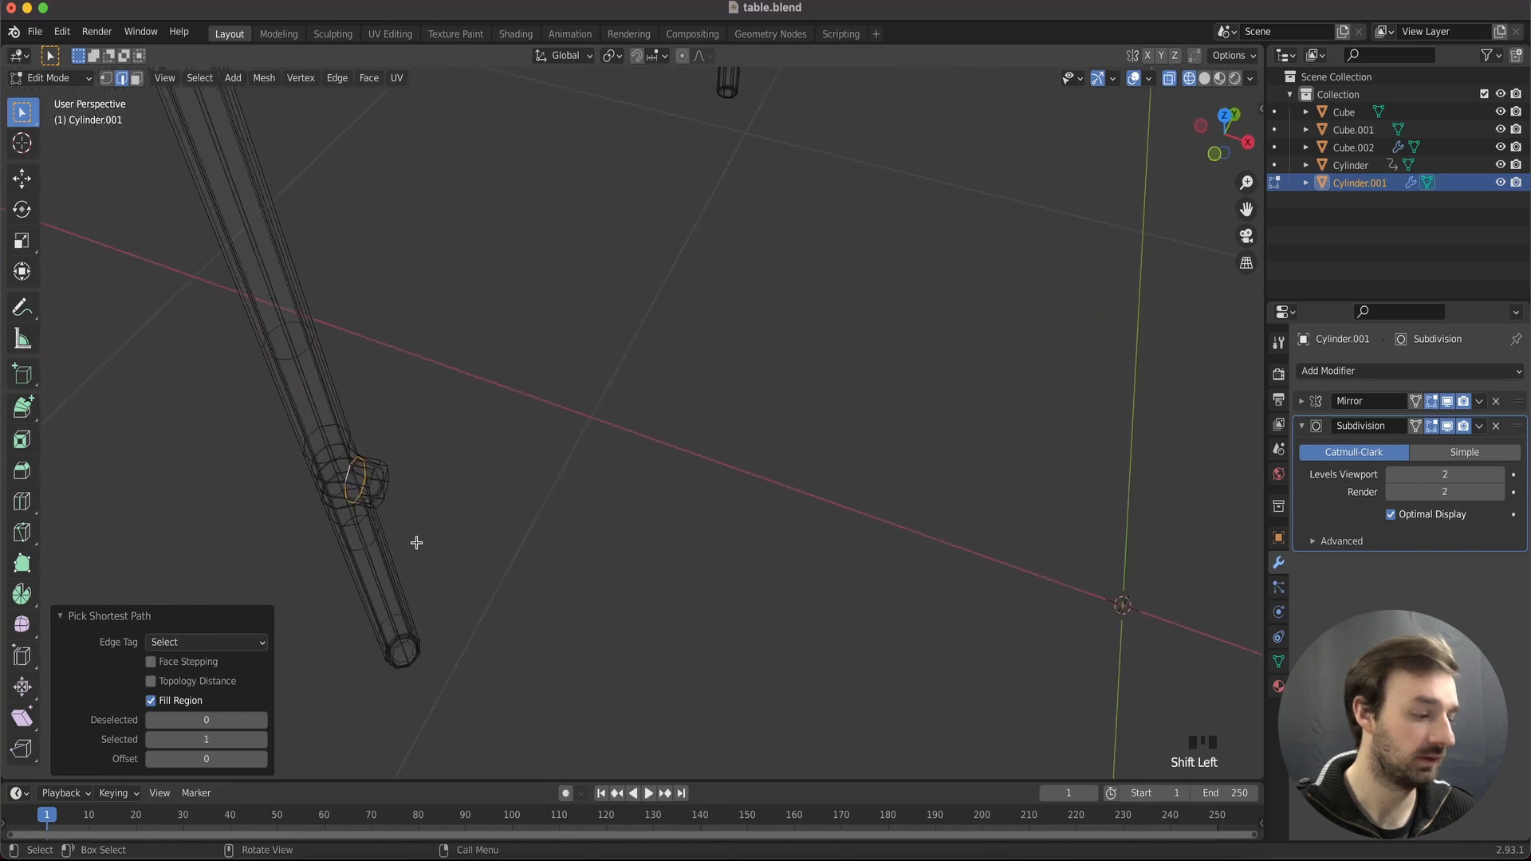
pyautogui.press('z')
pyautogui.moveTo(637, 538); pyautogui.dragTo(617, 531, button='middle')
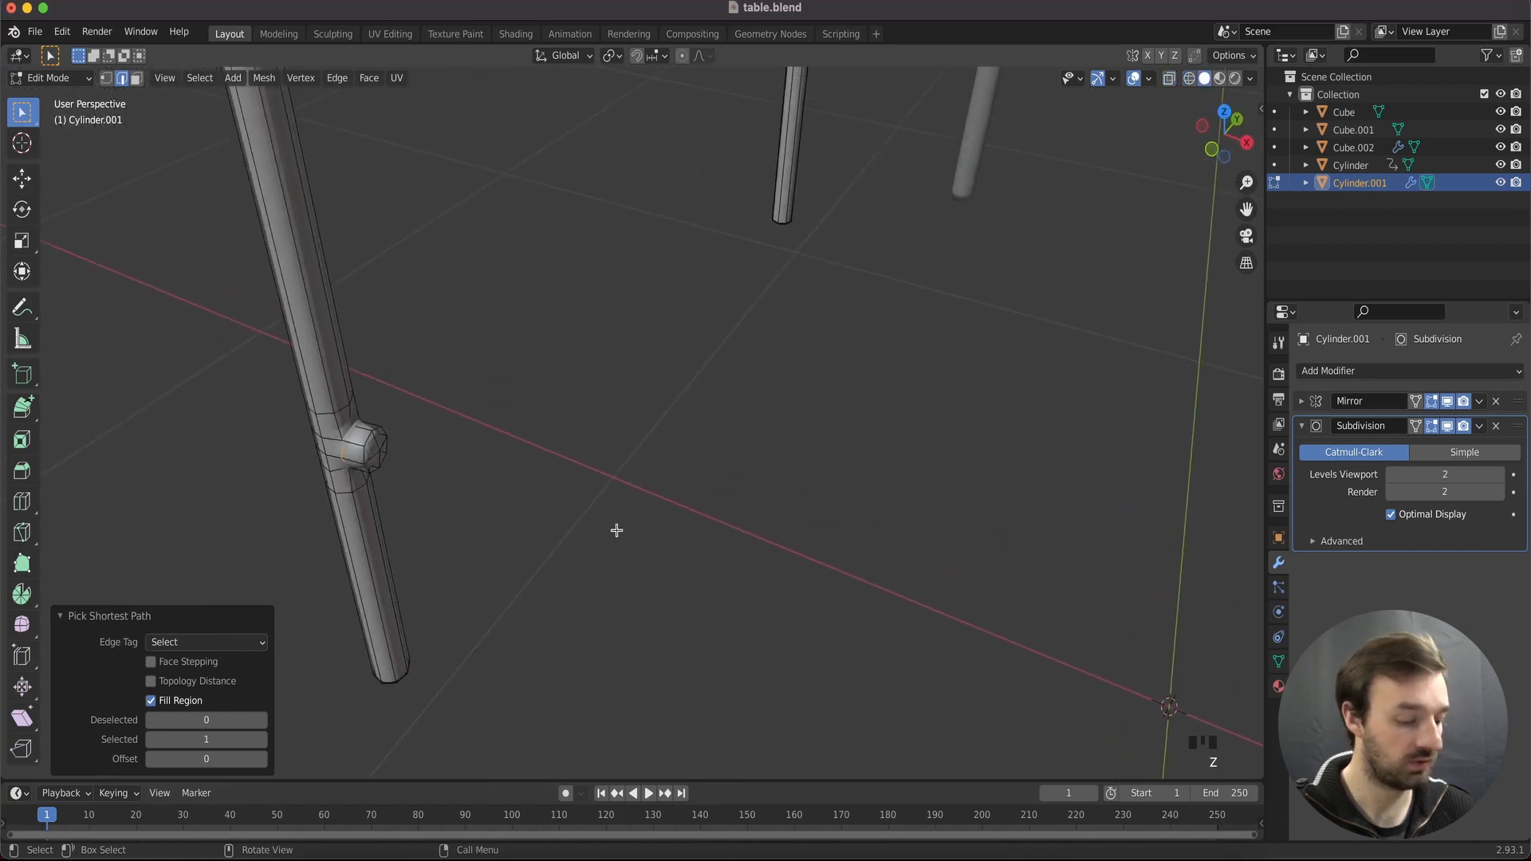
pyautogui.hotkey('ctrl', 'b')
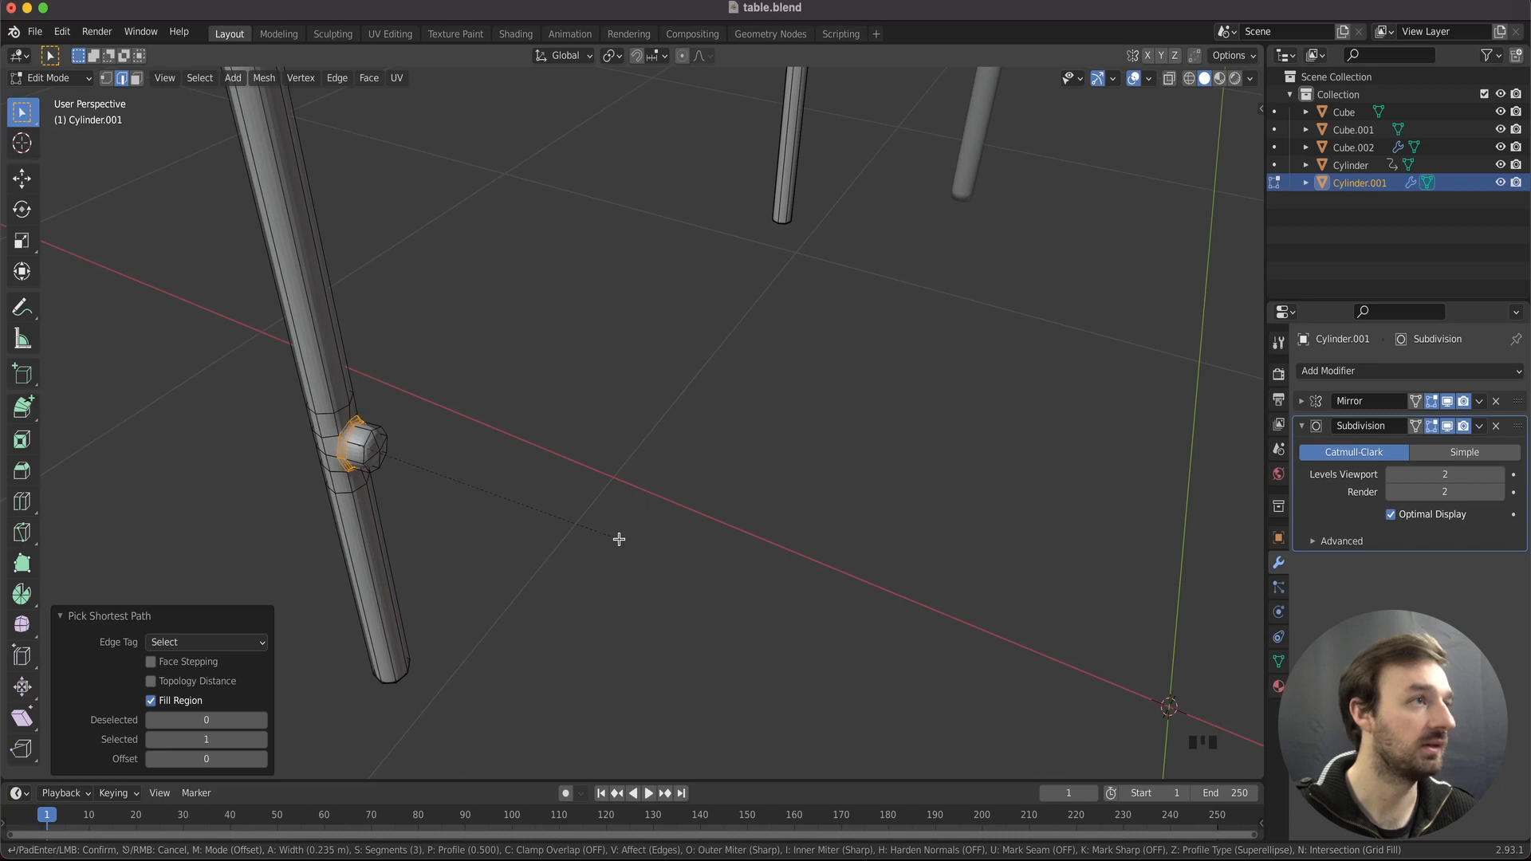
pyautogui.click(619, 539)
pyautogui.moveTo(616, 533); pyautogui.dragTo(612, 538, button='middle')
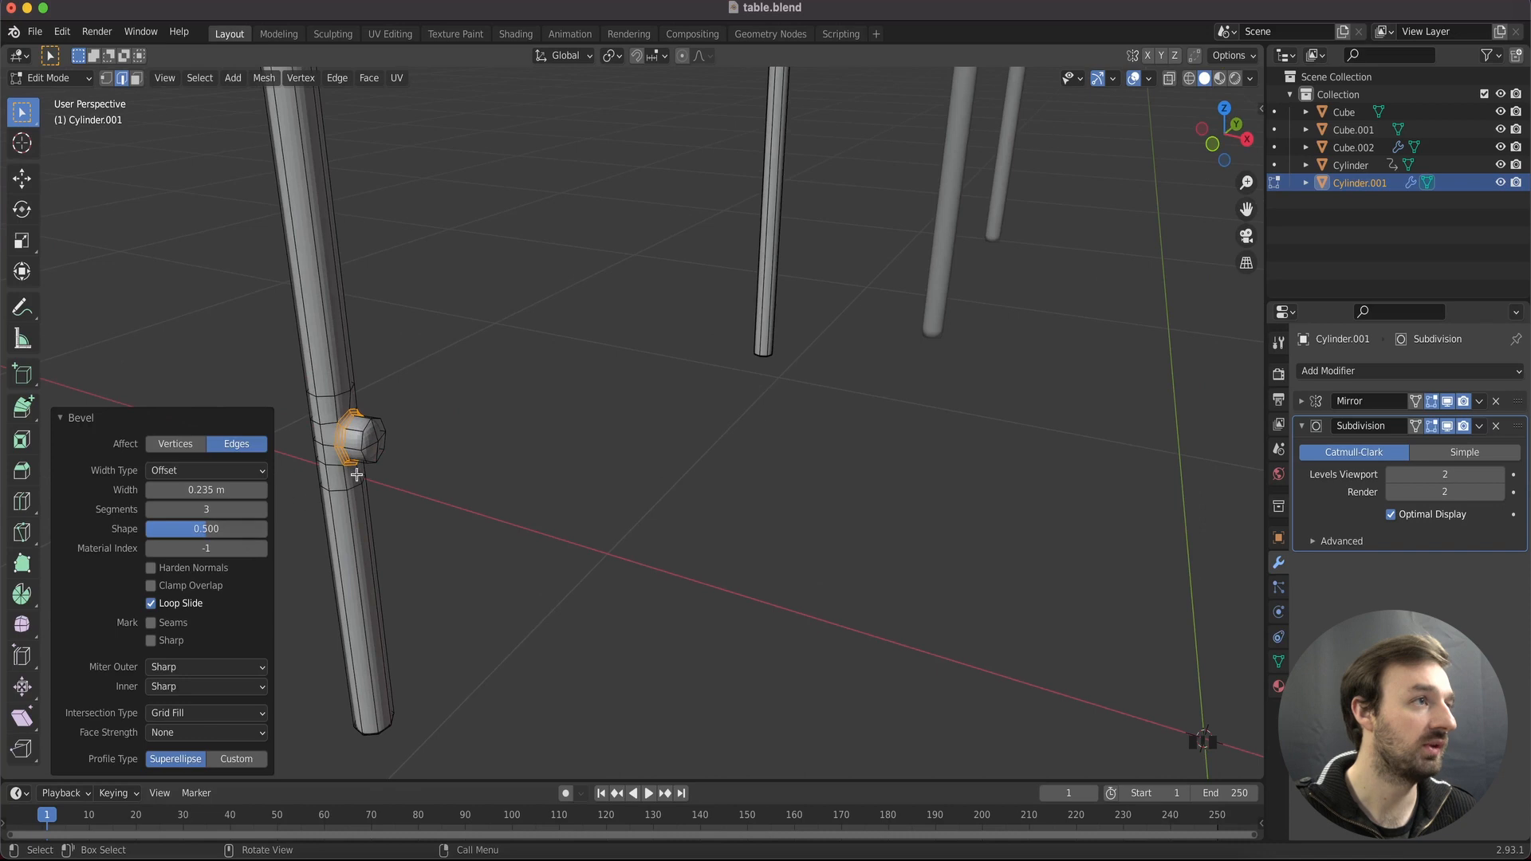
# Check the bevelled stub in object mode and select its end faces in edit mode
pyautogui.press('Tab')
pyautogui.moveTo(420, 434); pyautogui.dragTo(425, 431, button='middle')
pyautogui.press('Tab')
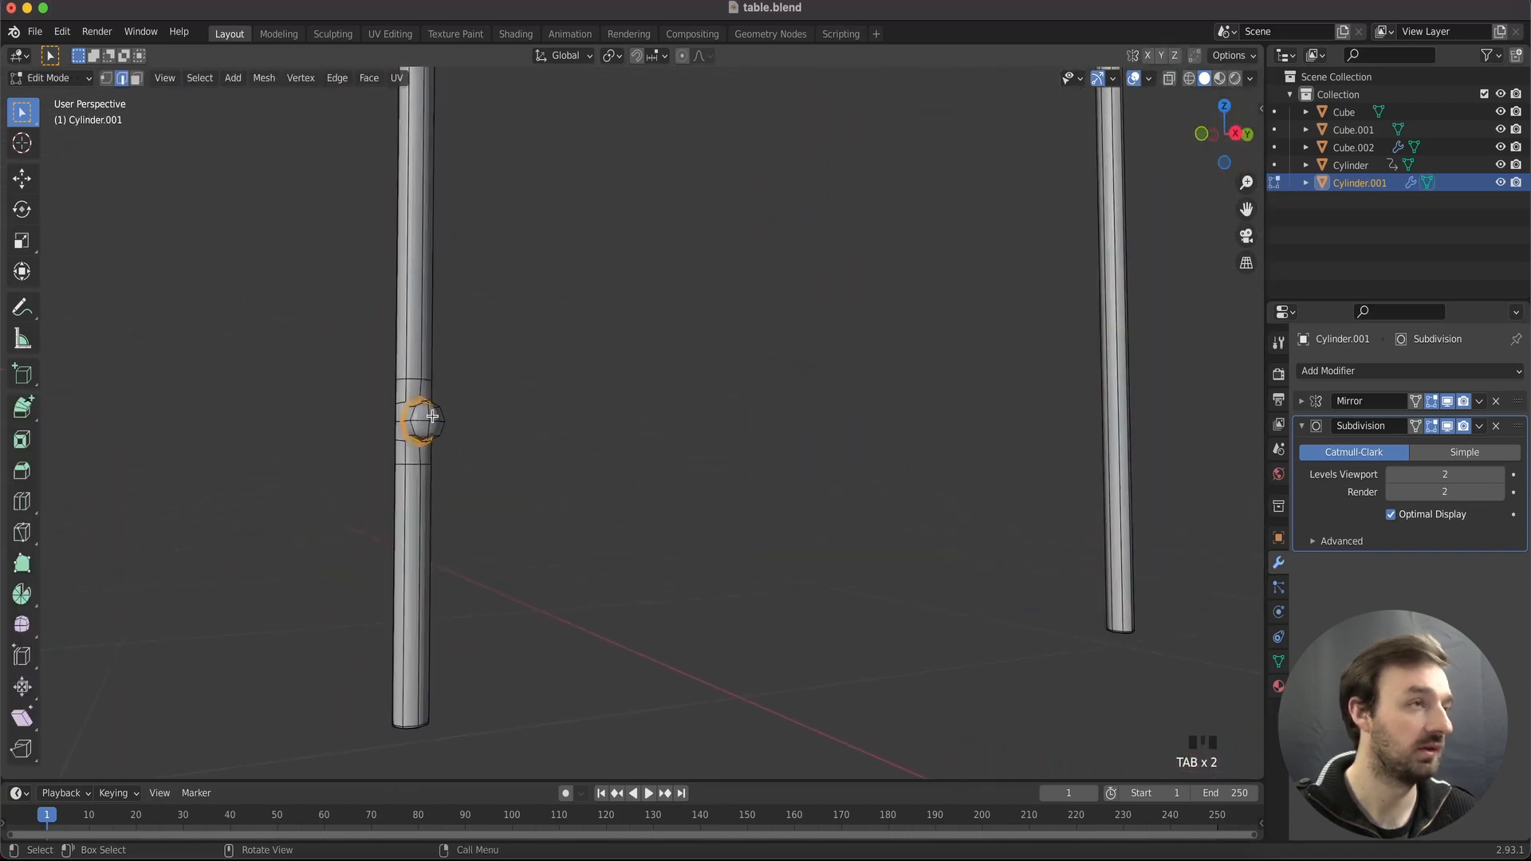
pyautogui.press('3')
pyautogui.moveTo(434, 414); pyautogui.dragTo(623, 455, button='middle')
pyautogui.keyDown('super'); pyautogui.scroll(-1, 623, 456); pyautogui.keyUp('super')
pyautogui.keyDown('super'); pyautogui.scroll(-2, 686, 457); pyautogui.keyUp('super')
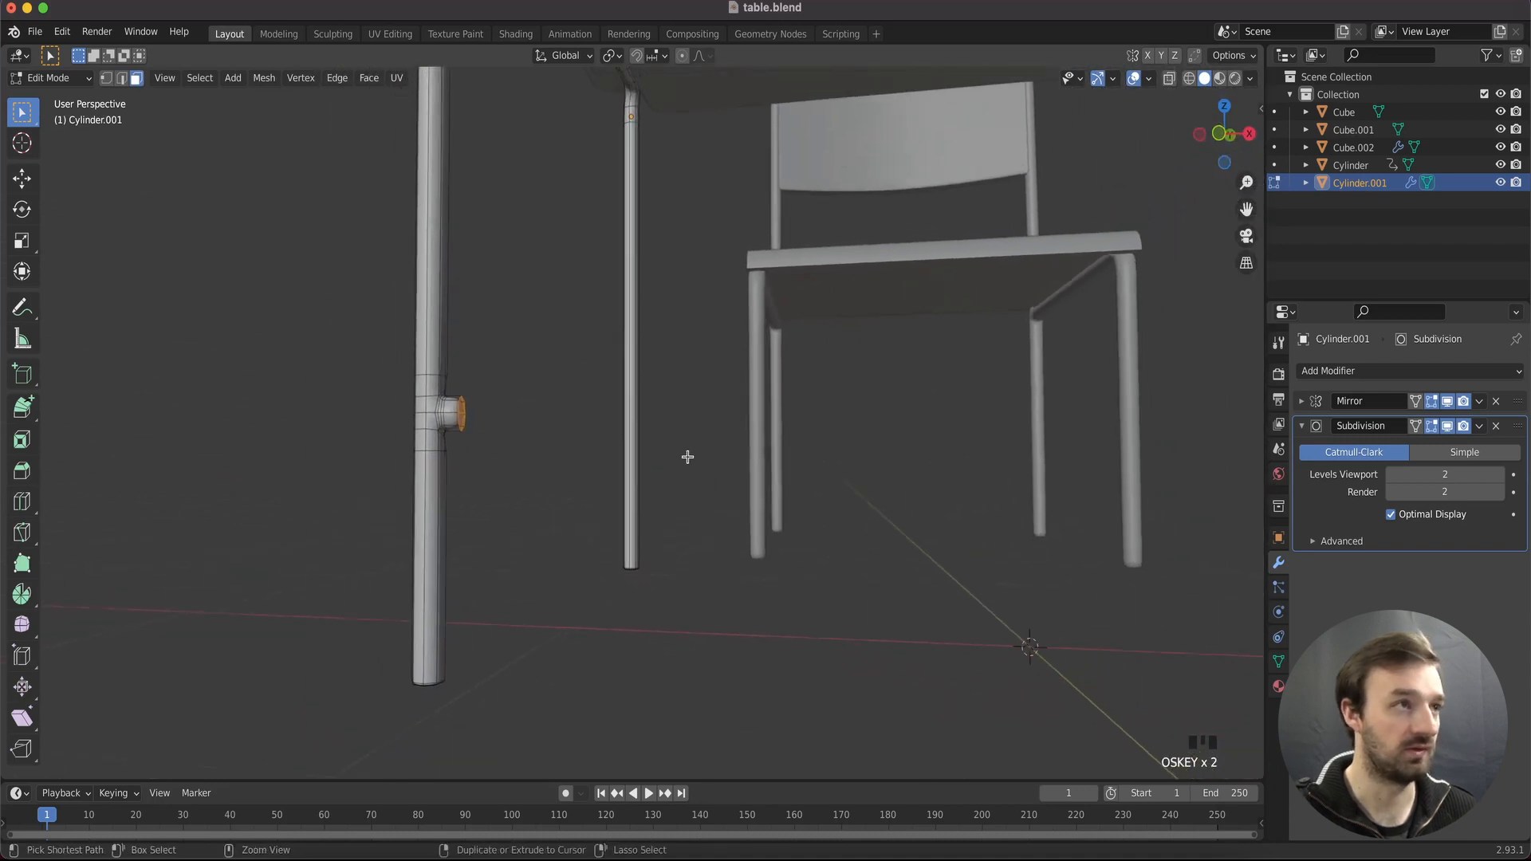
# Try to move the stub's end faces 1.1675 m along the X axis and undo the move
pyautogui.press('g')
pyautogui.press('x')
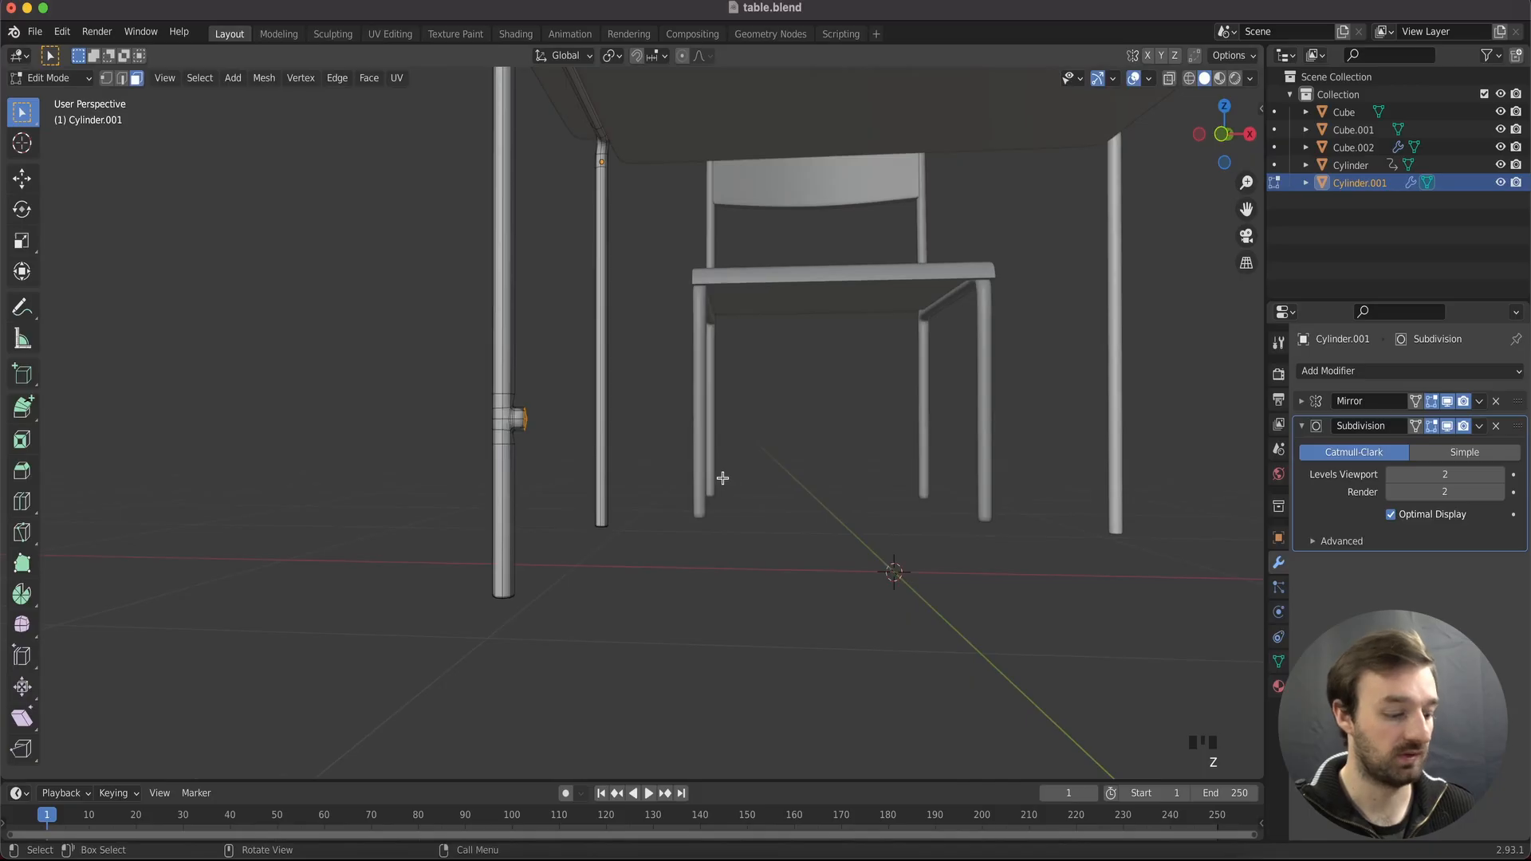
pyautogui.press('g')
pyautogui.press('x')
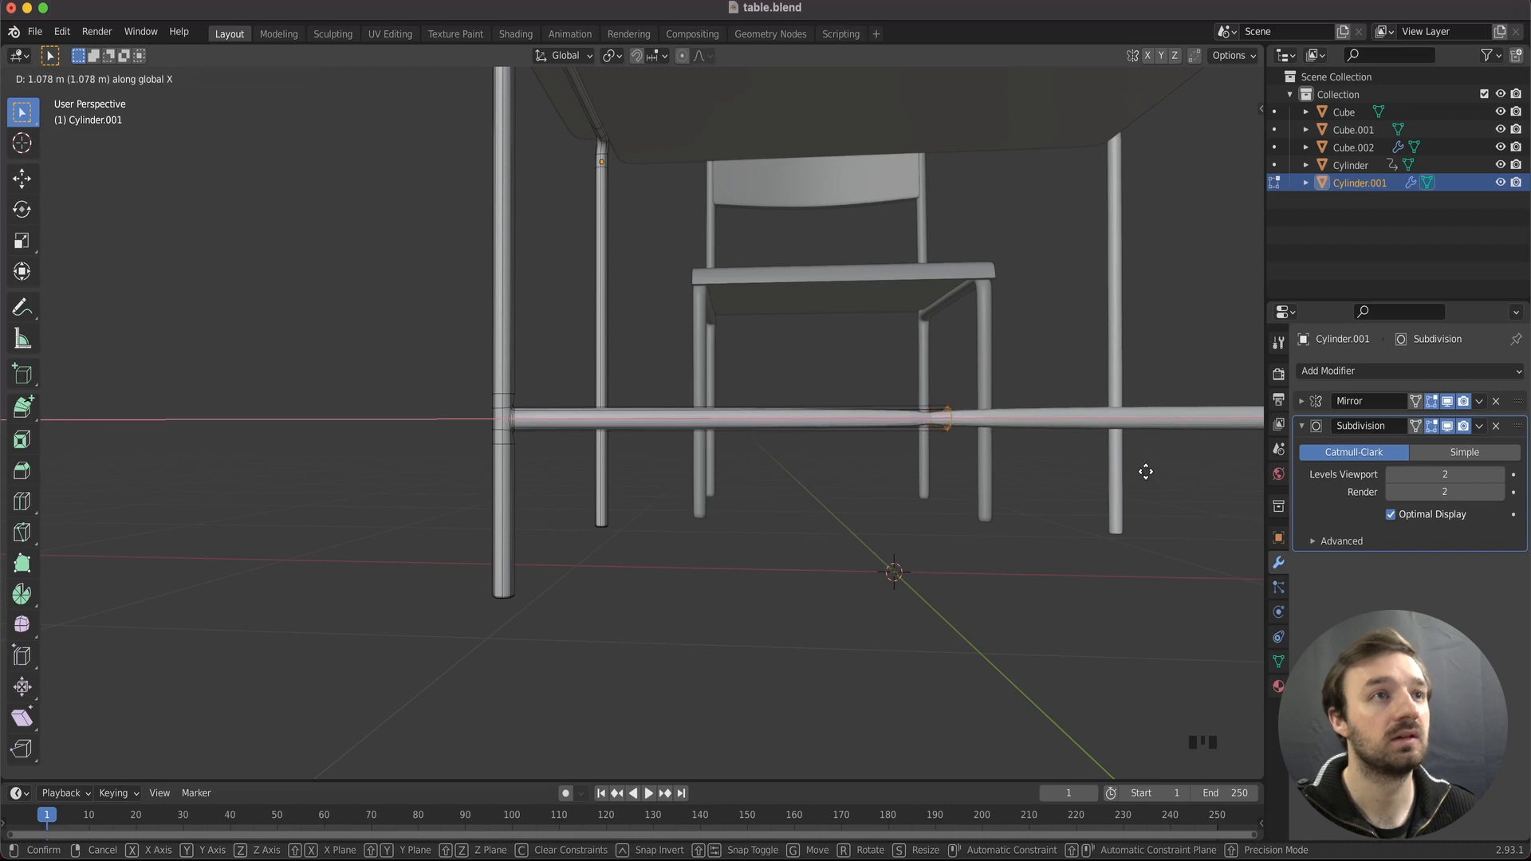
pyautogui.click(1182, 471)
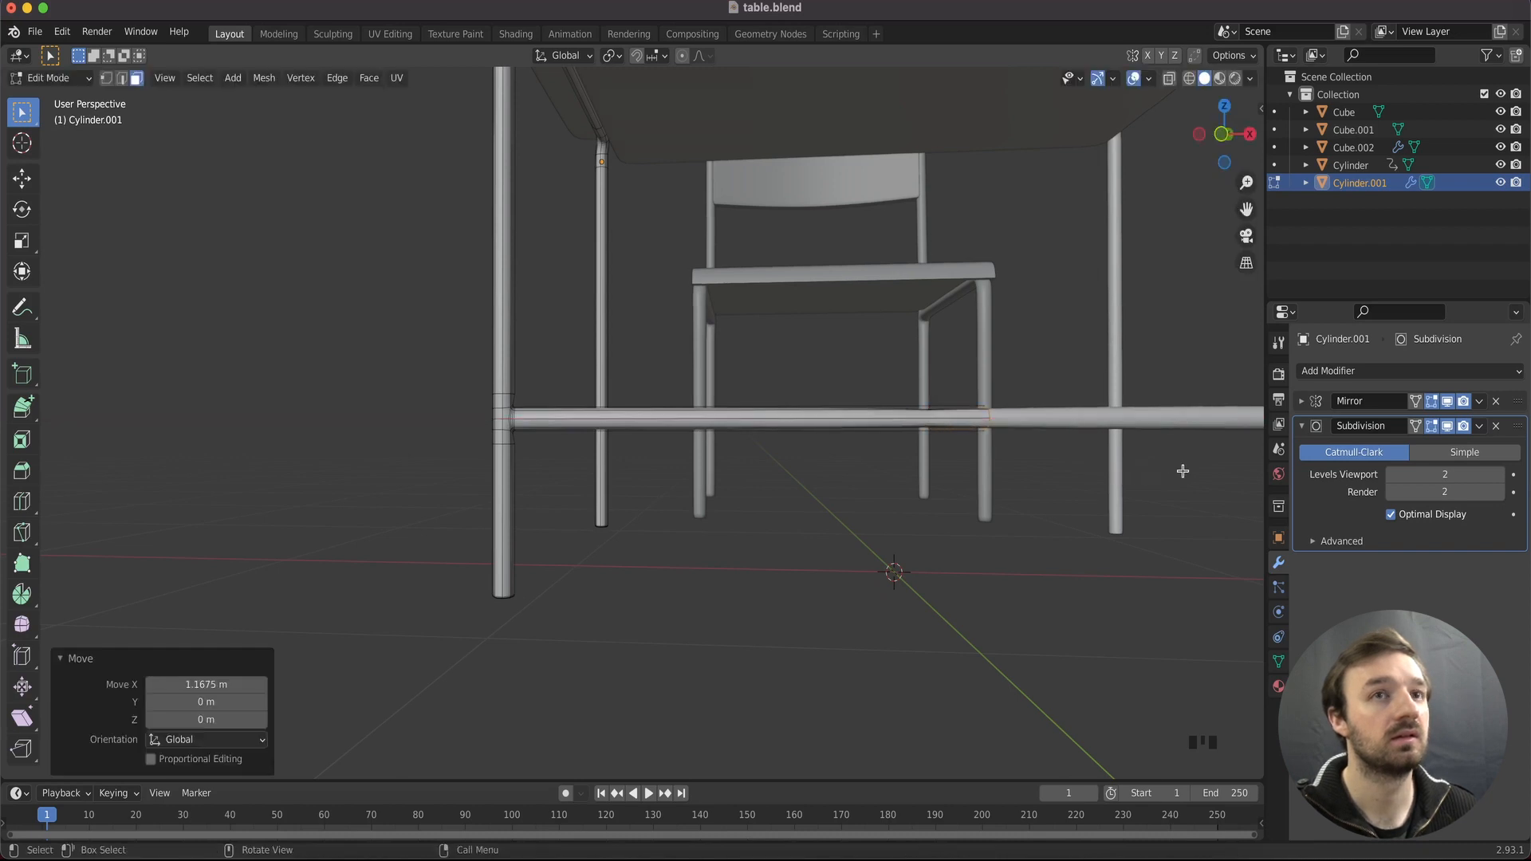
pyautogui.hotkey('ctrl', 'z')
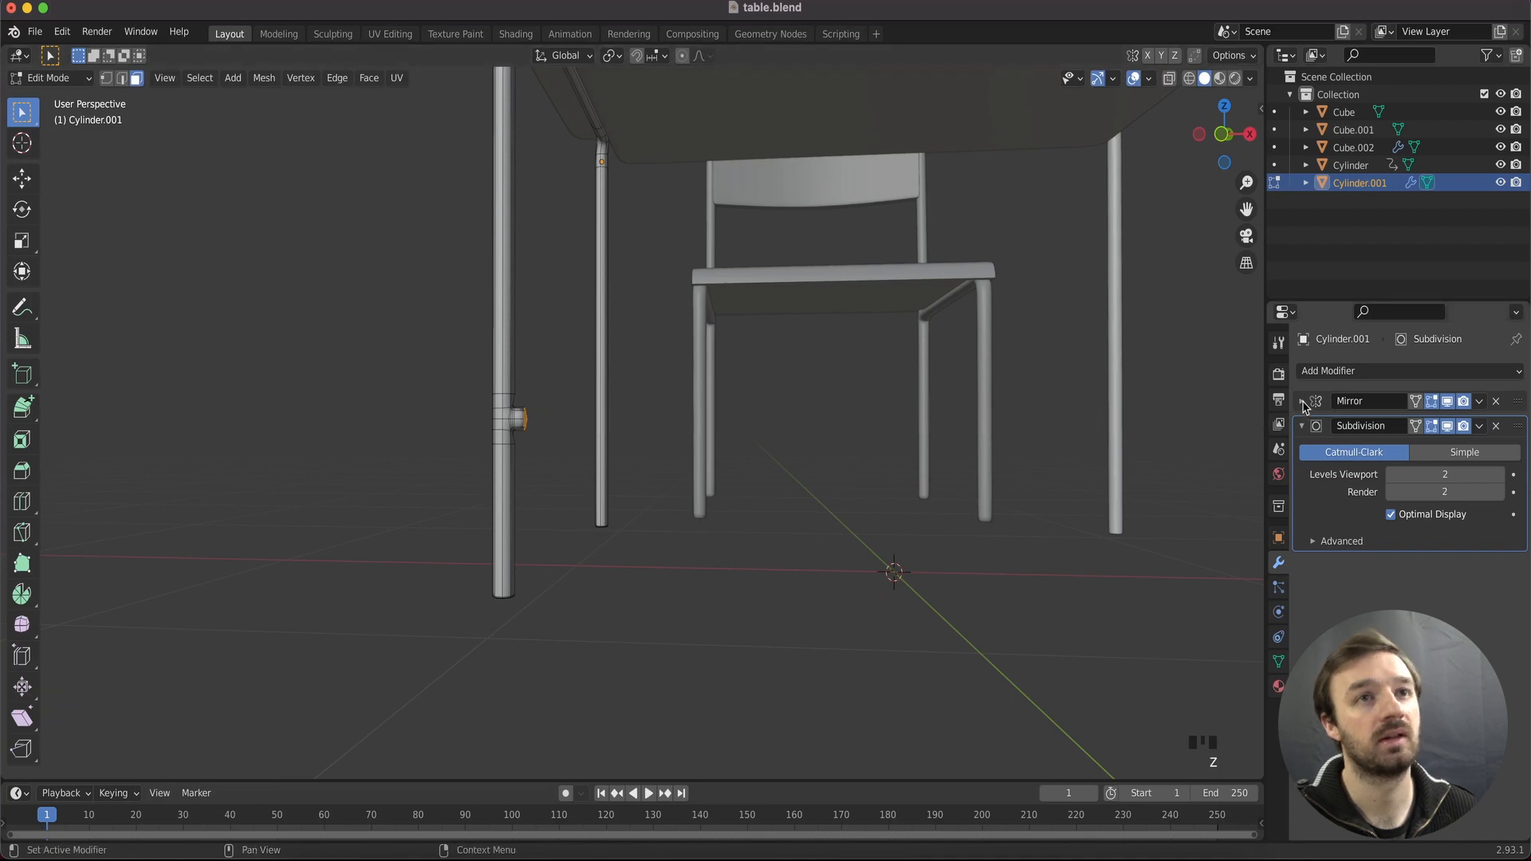
# Enable Clipping on the Mirror modifier and move the stub's end faces along X until the bar meets its mirrored half
pyautogui.click(1303, 401)
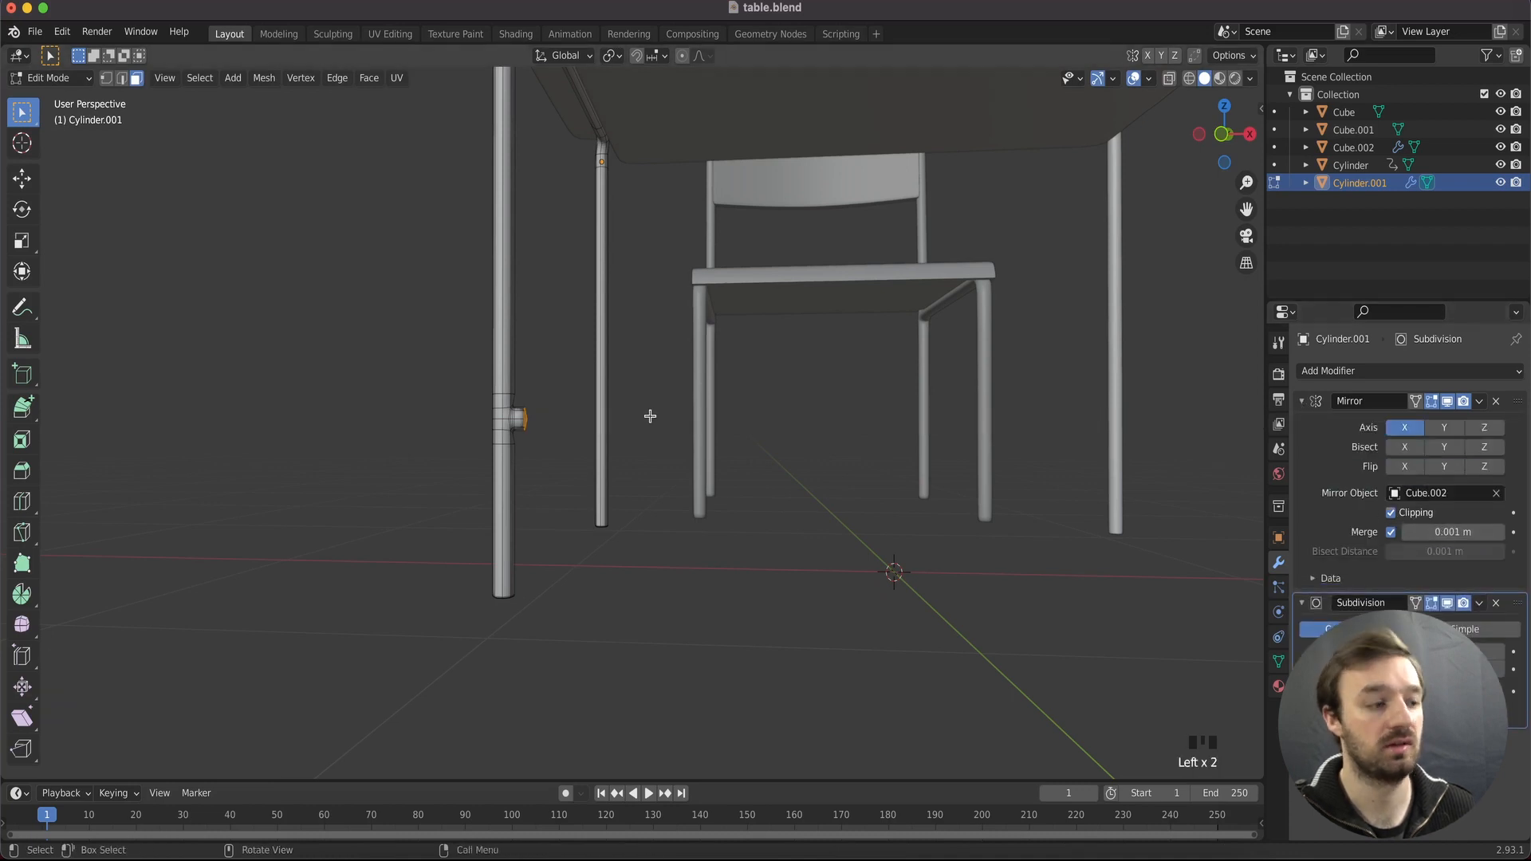
pyautogui.press('g')
pyautogui.press('x')
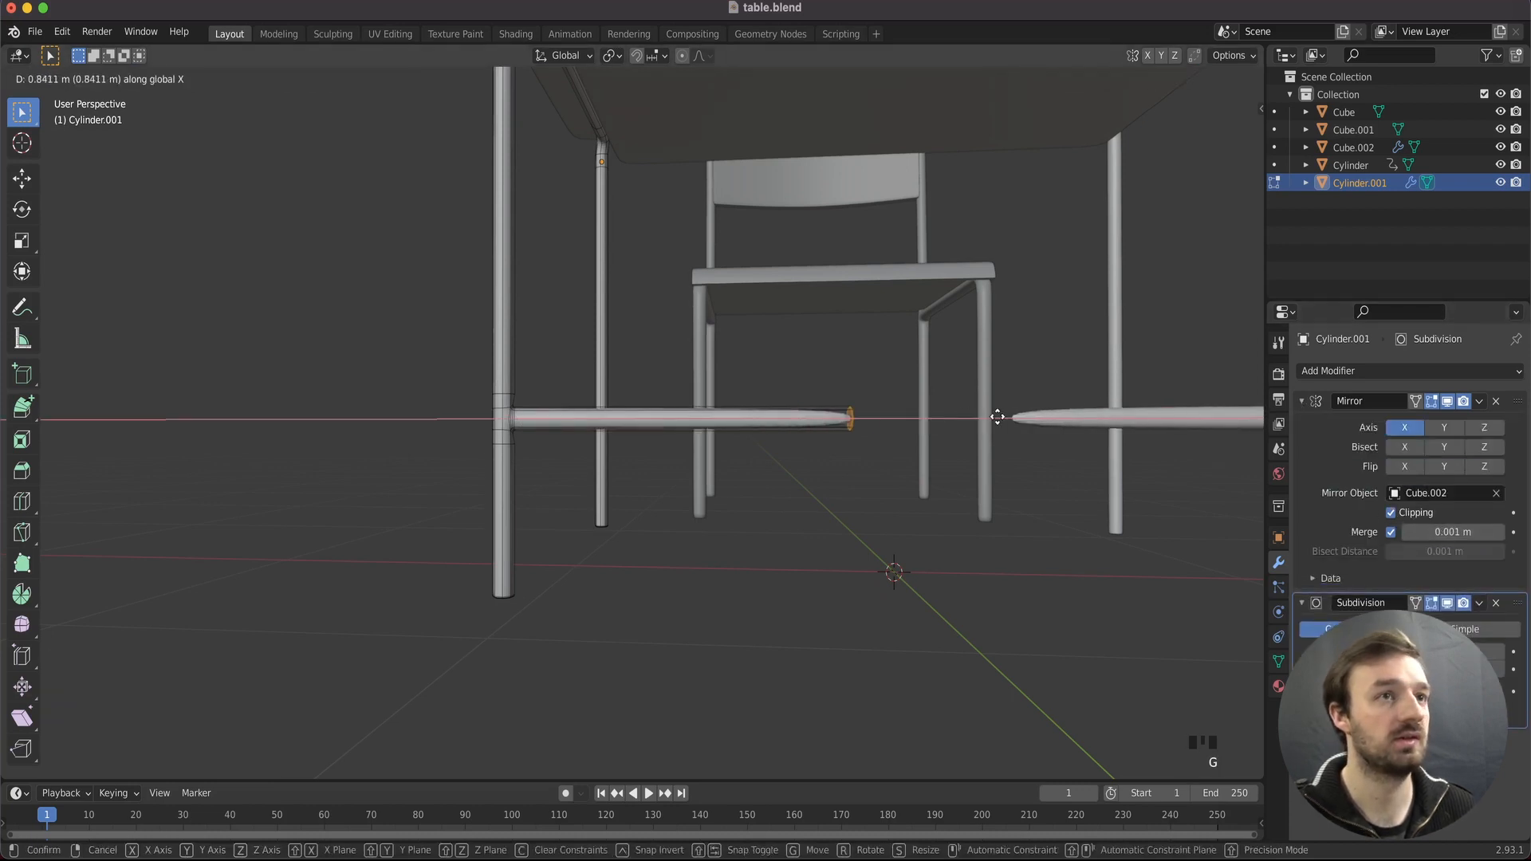
pyautogui.click(1068, 417)
# Display the scene in Material Preview shading and examine the table with its crossbar beside the chair from several sides
pyautogui.moveTo(1068, 417); pyautogui.dragTo(822, 389, button='middle')
pyautogui.press('Tab')
pyautogui.keyDown('ctrl'); pyautogui.scroll(-5, 946, 416); pyautogui.keyUp('ctrl')
pyautogui.press('Tab')
pyautogui.scroll(-5, 929, 408)
pyautogui.click(1220, 80)
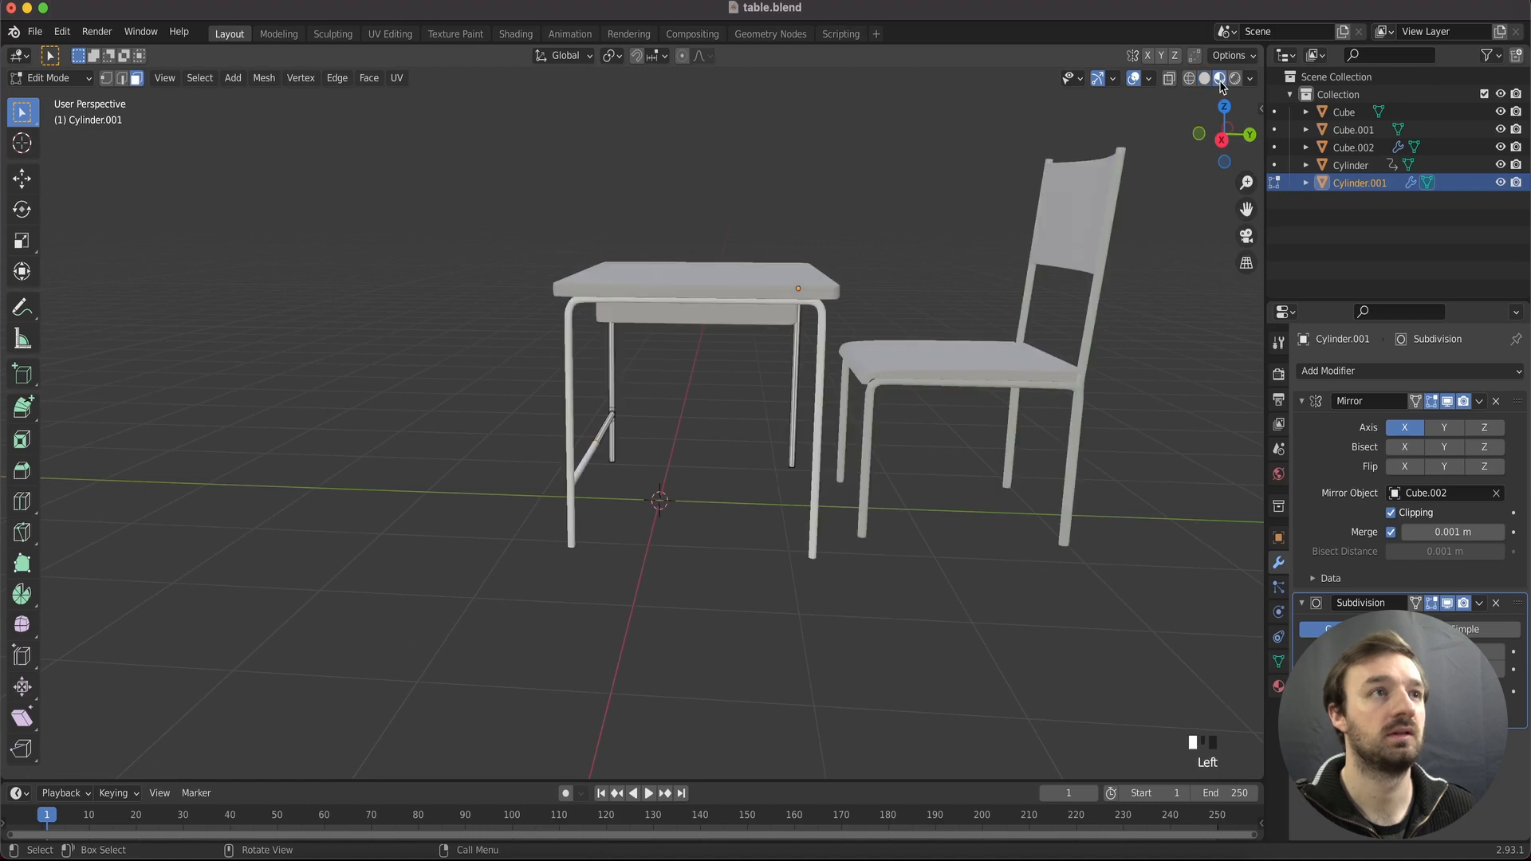
pyautogui.moveTo(798, 298); pyautogui.dragTo(797, 300, button='middle')
pyautogui.keyDown('super'); pyautogui.scroll(3, 586, 298); pyautogui.keyUp('super')
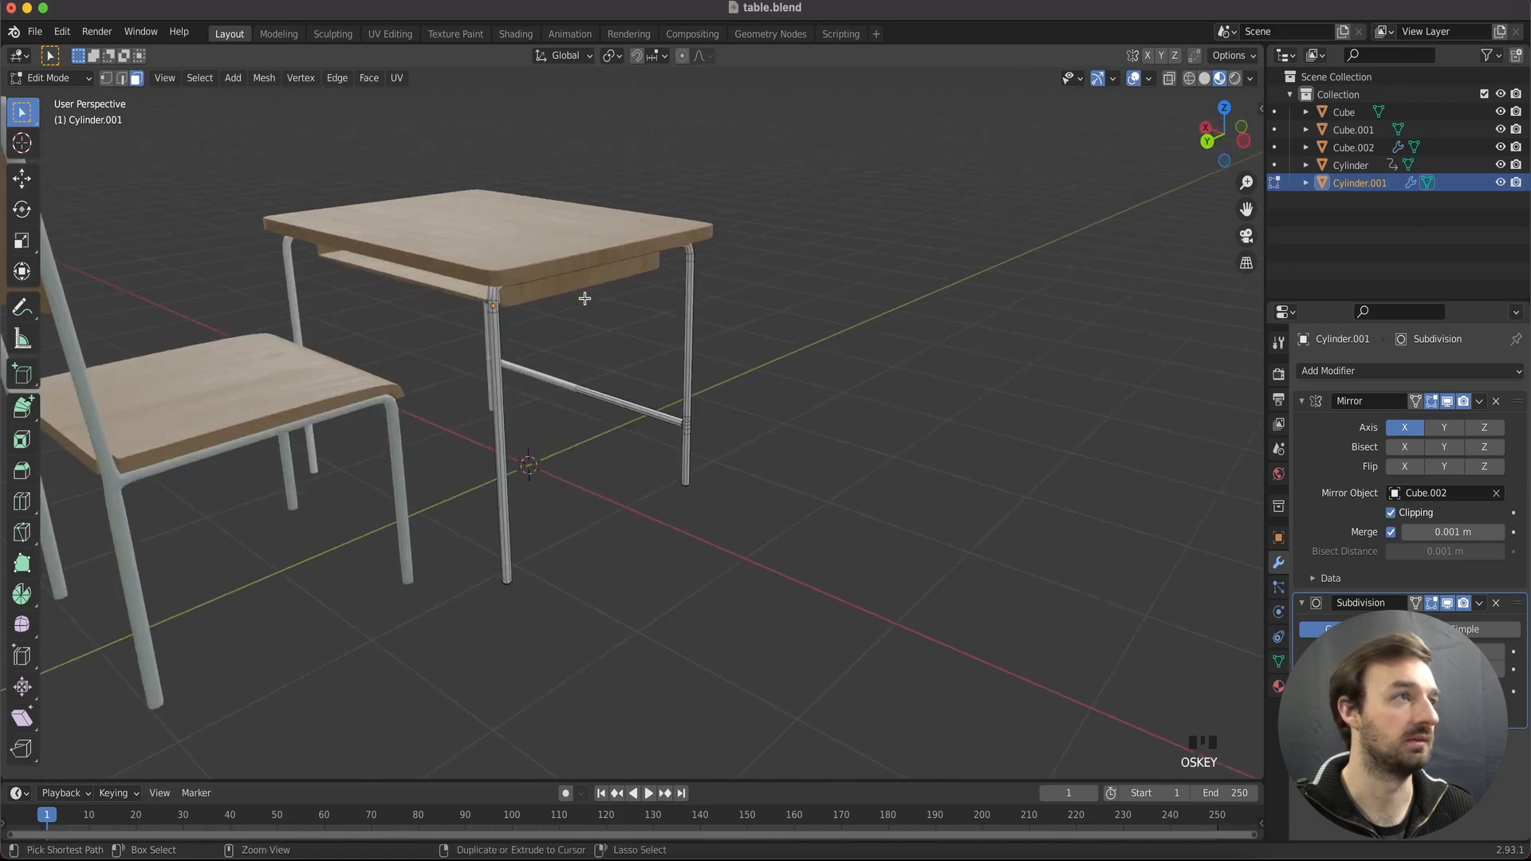
# Switch to the Shading workspace, leave edit mode and assign the chair's existing leg material to the table's legs
pyautogui.keyDown('shift'); pyautogui.hscroll(-3, 586, 298); pyautogui.keyUp('shift')
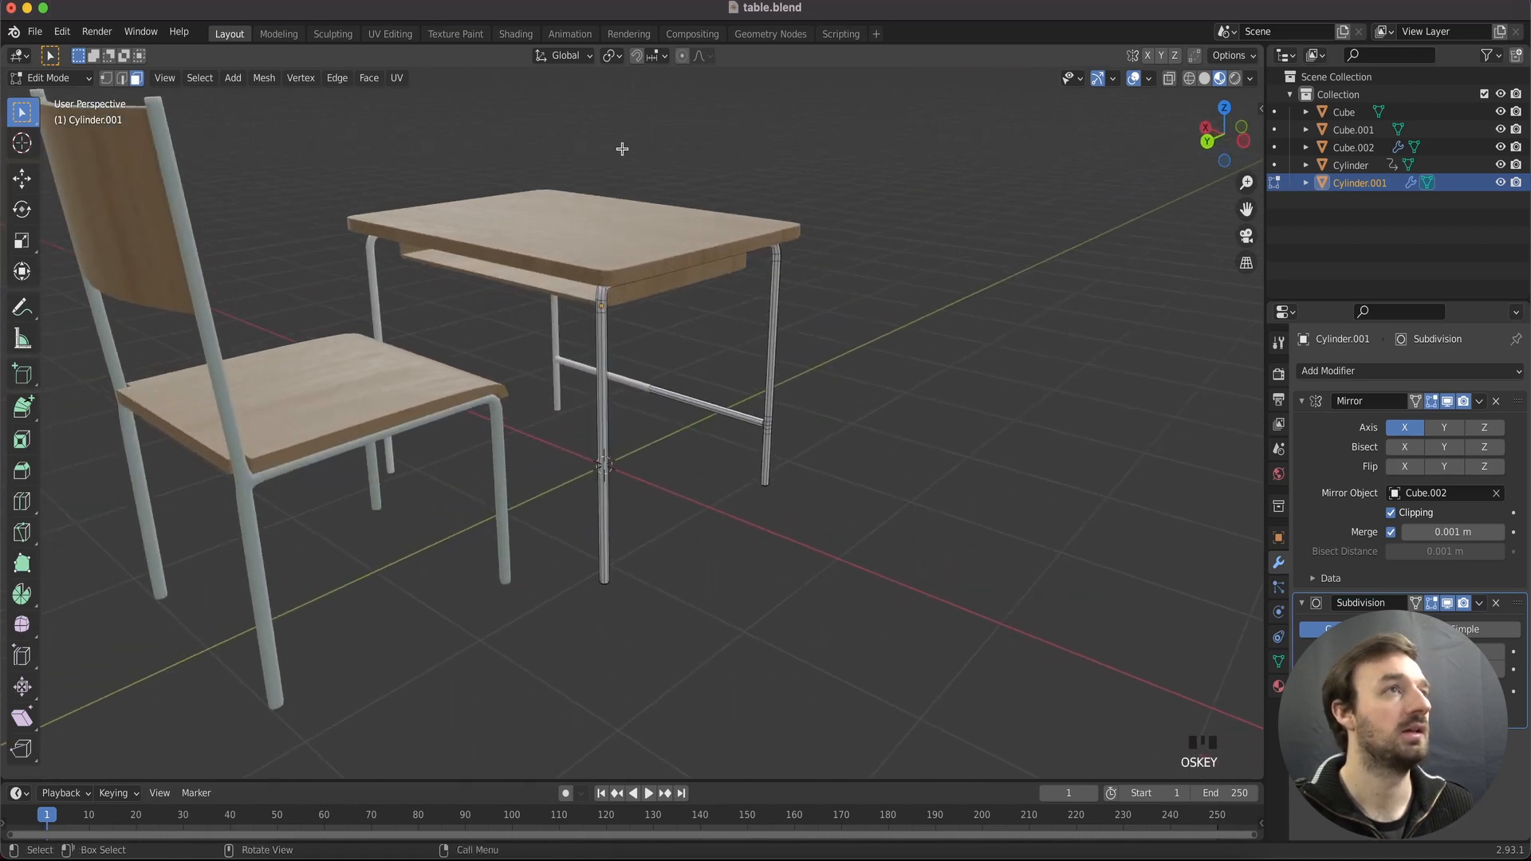
pyautogui.click(515, 33)
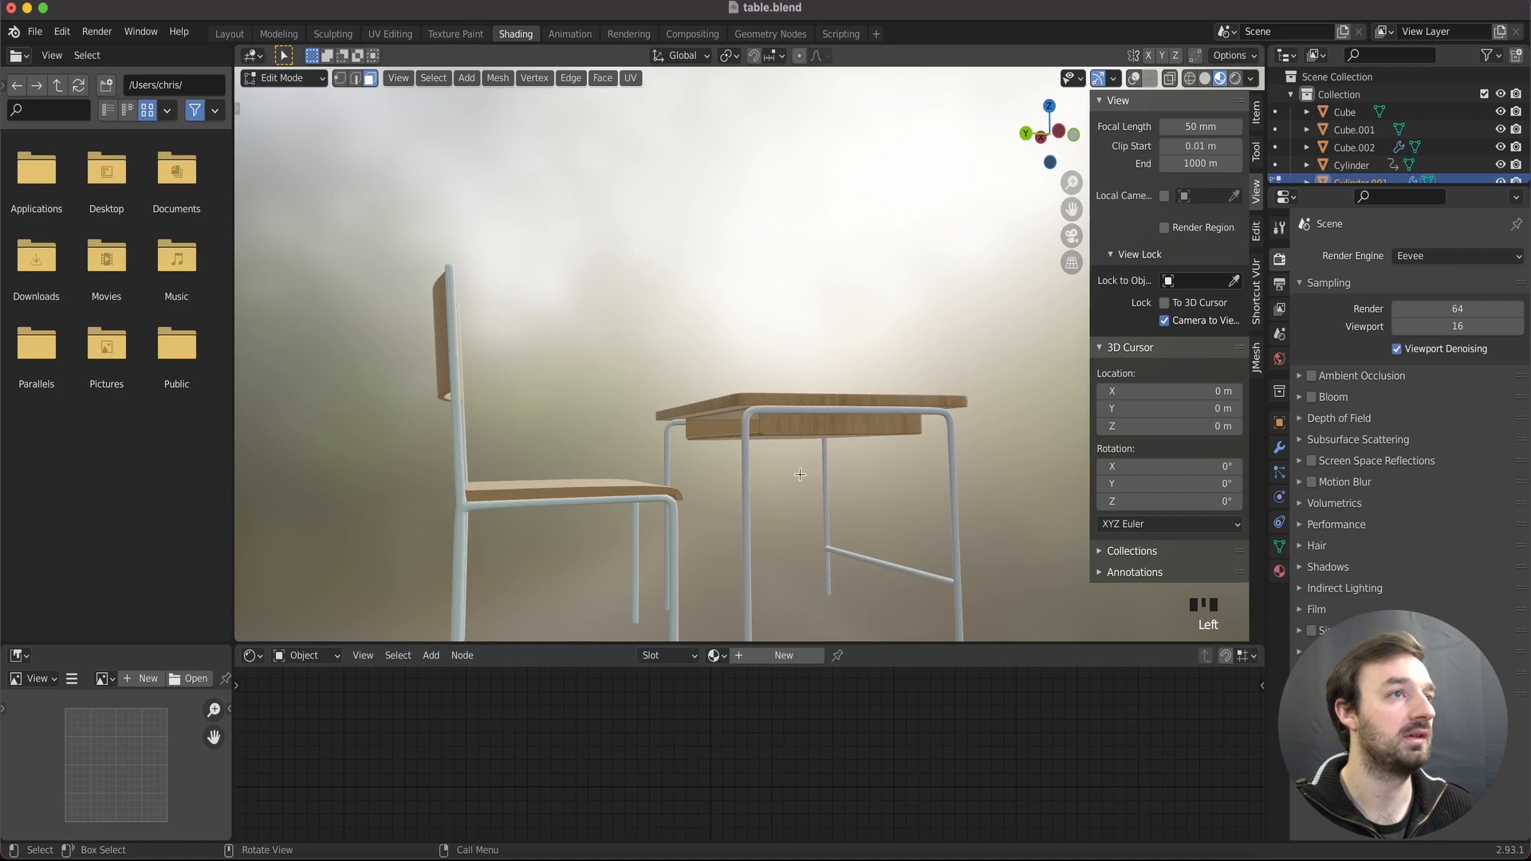
pyautogui.moveTo(729, 481); pyautogui.dragTo(489, 522, button='middle')
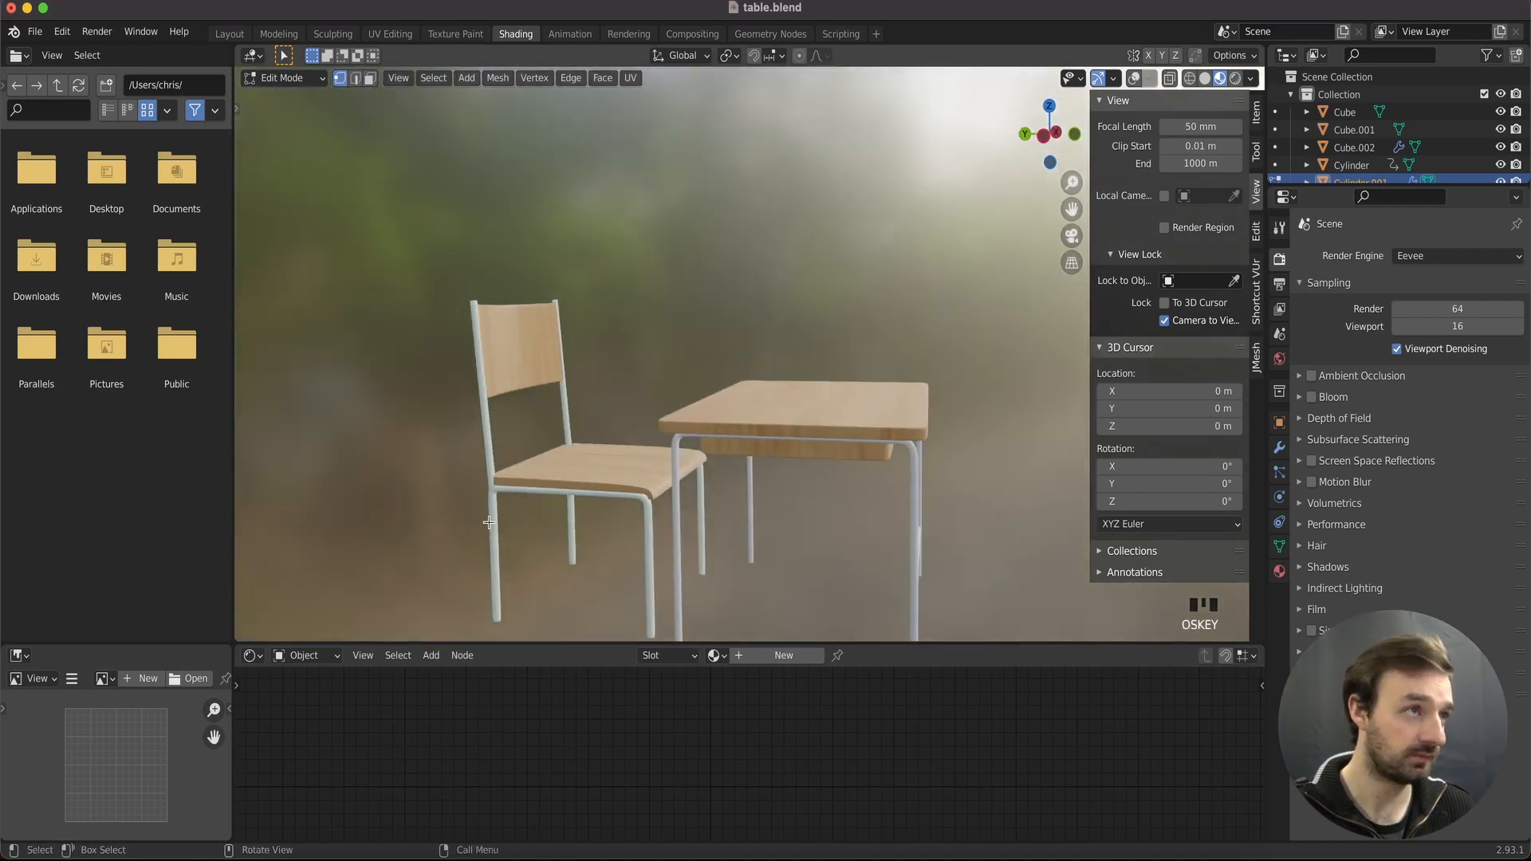
pyautogui.press('Tab')
pyautogui.click(490, 522)
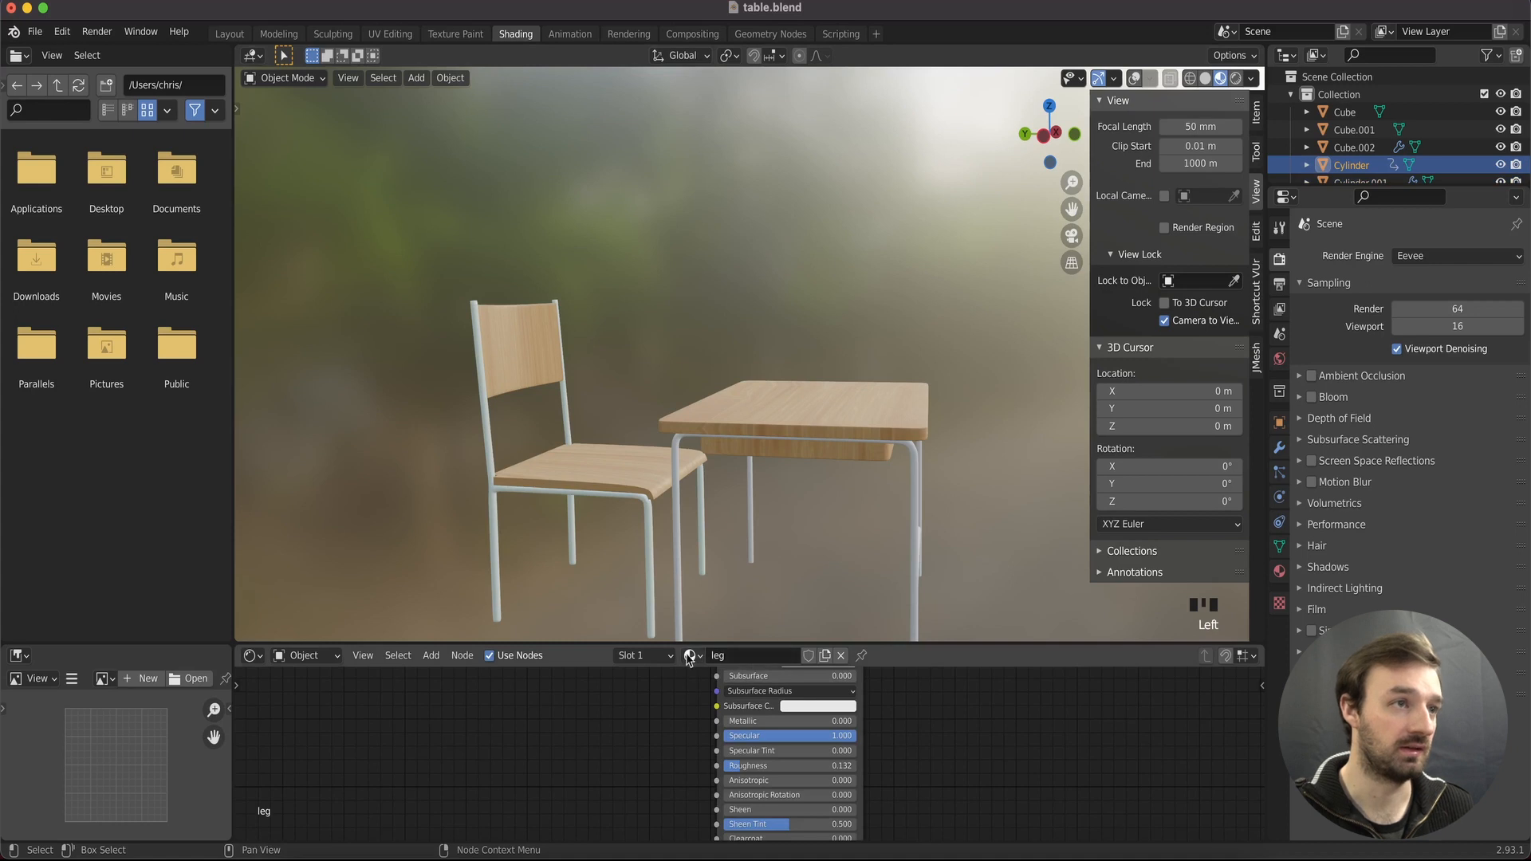
pyautogui.moveTo(689, 658); pyautogui.dragTo(681, 601)
pyautogui.moveTo(680, 601); pyautogui.dragTo(805, 456, button='middle')
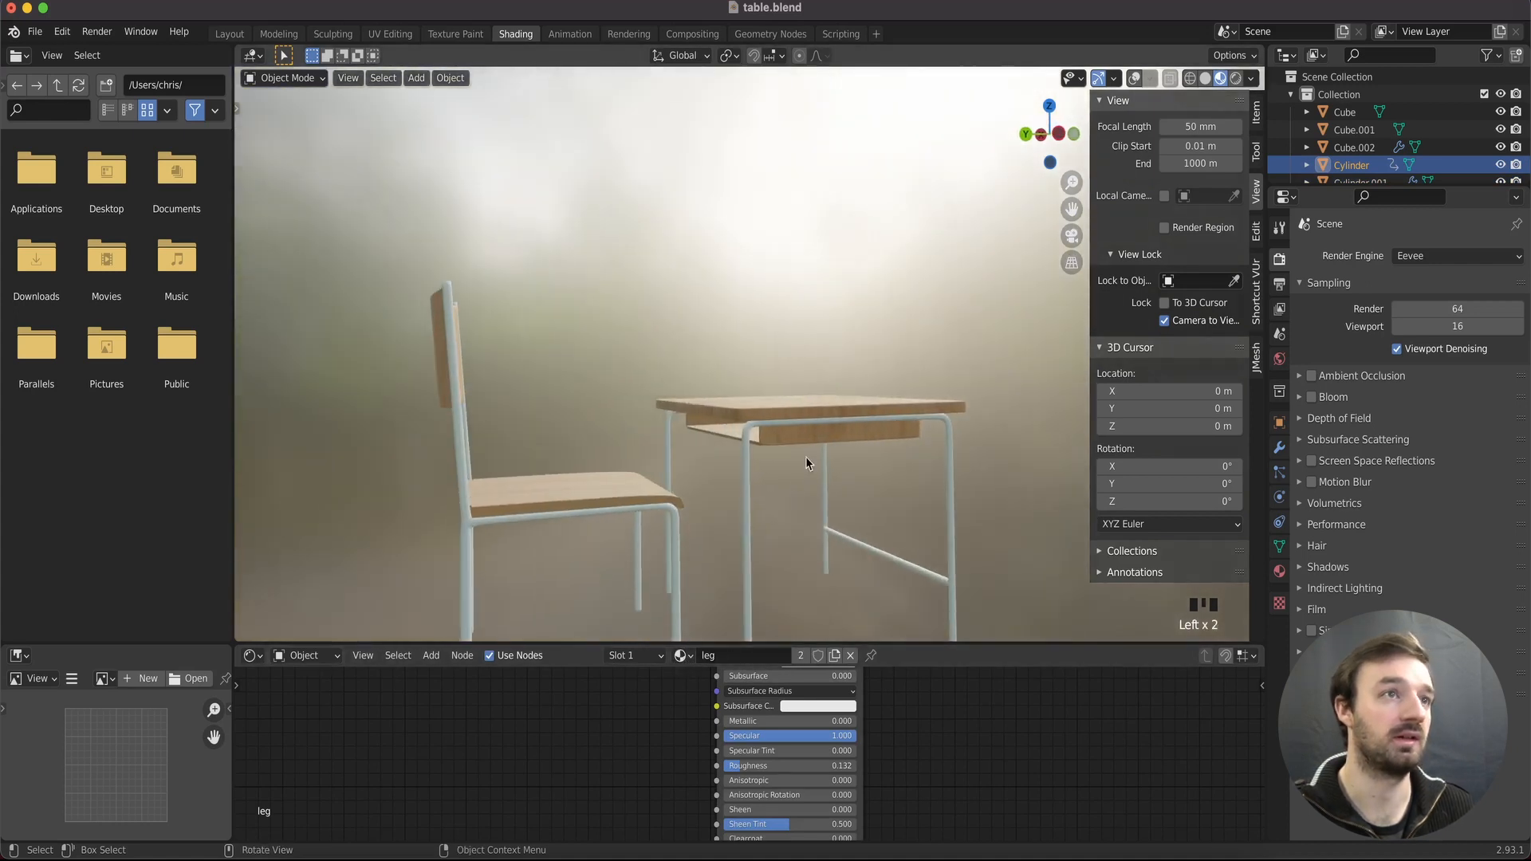
# Examine the table and chair from several sides to compare their leg and wood materials
pyautogui.hscroll(-5, 841, 430)
pyautogui.scroll(-10, 840, 430)
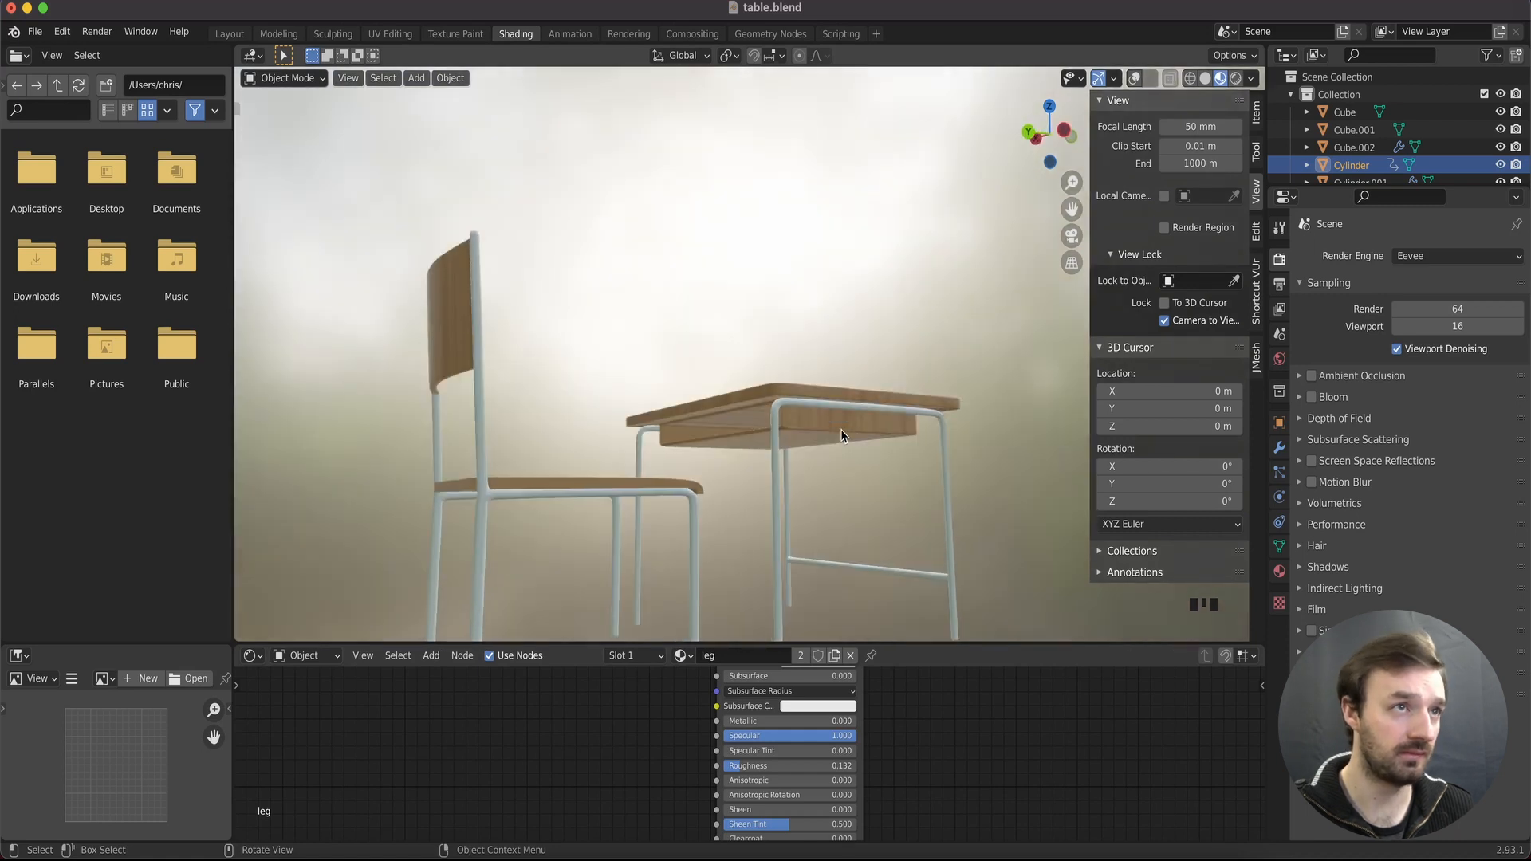
pyautogui.hscroll(5, 840, 431)
pyautogui.scroll(10, 842, 435)
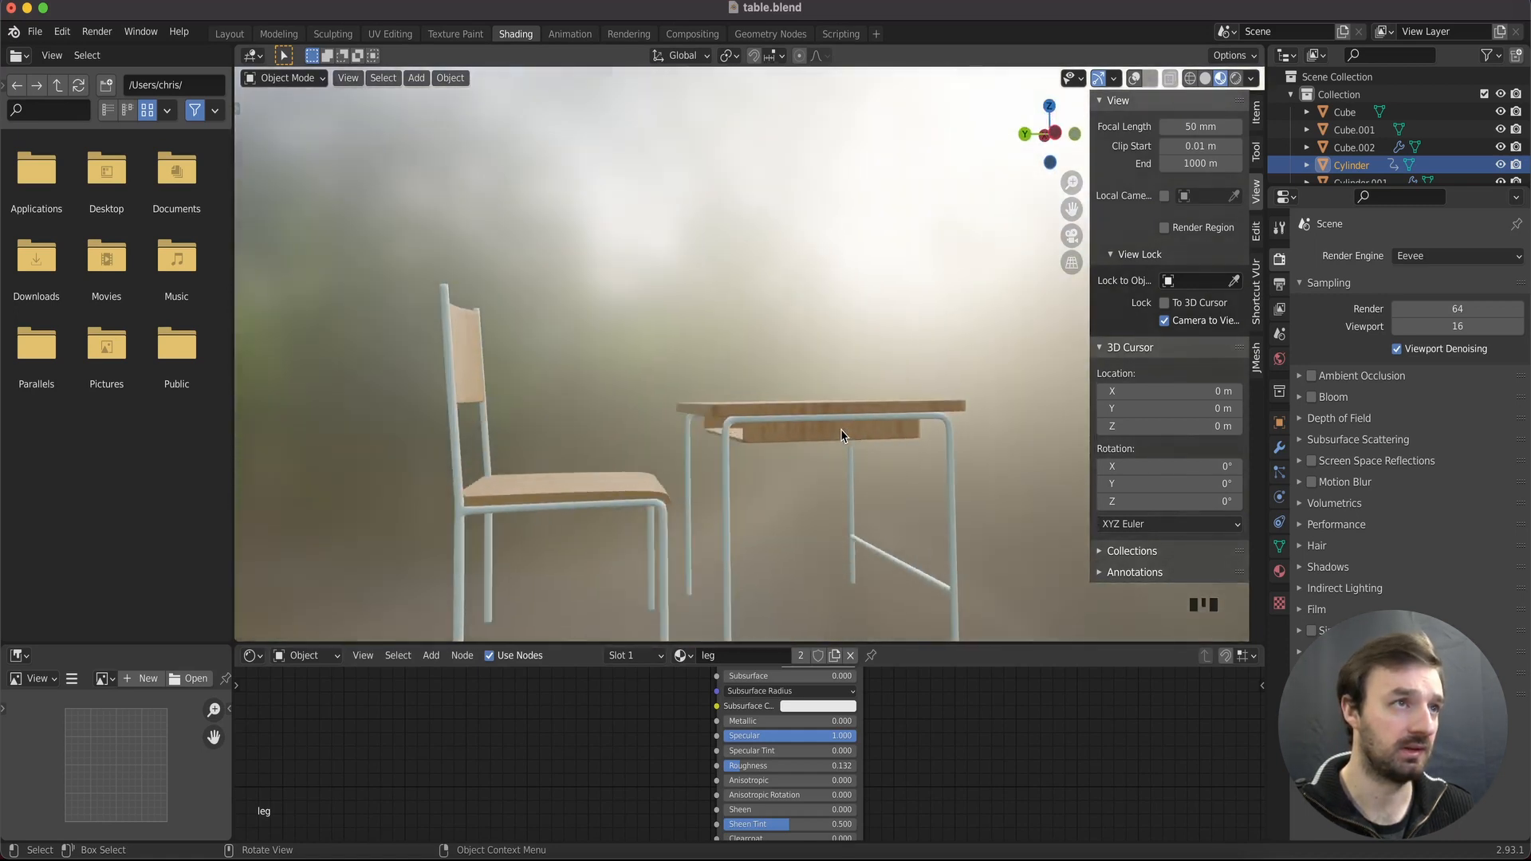
pyautogui.scroll(10, 843, 435)
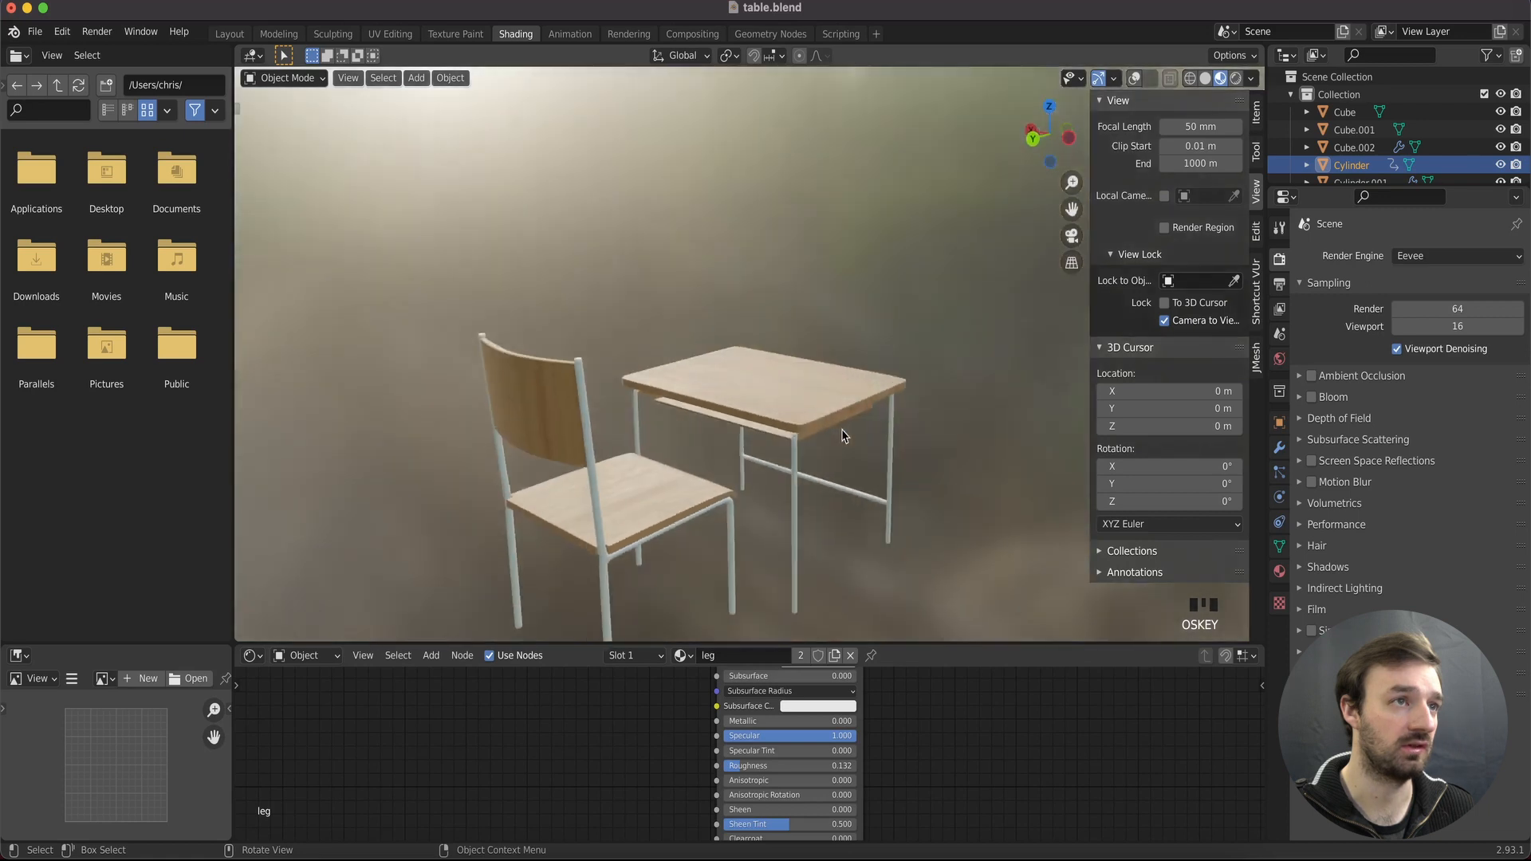
pyautogui.scroll(5, 844, 434)
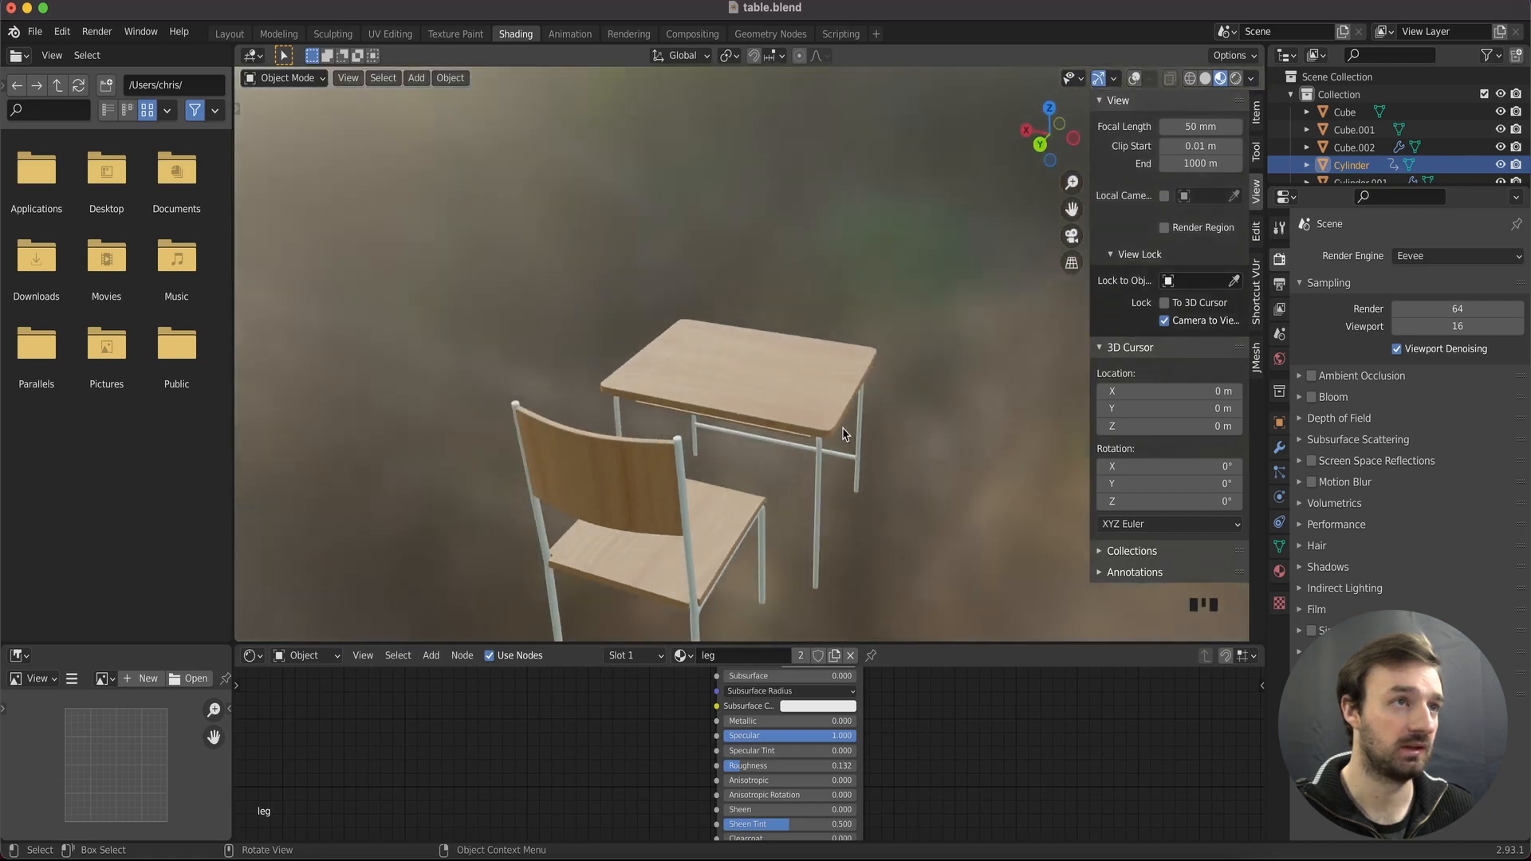
pyautogui.scroll(5, 845, 434)
# Return to the Layout workspace, select the chair's seat, backrest and legs, and join them into one object
pyautogui.click(681, 475)
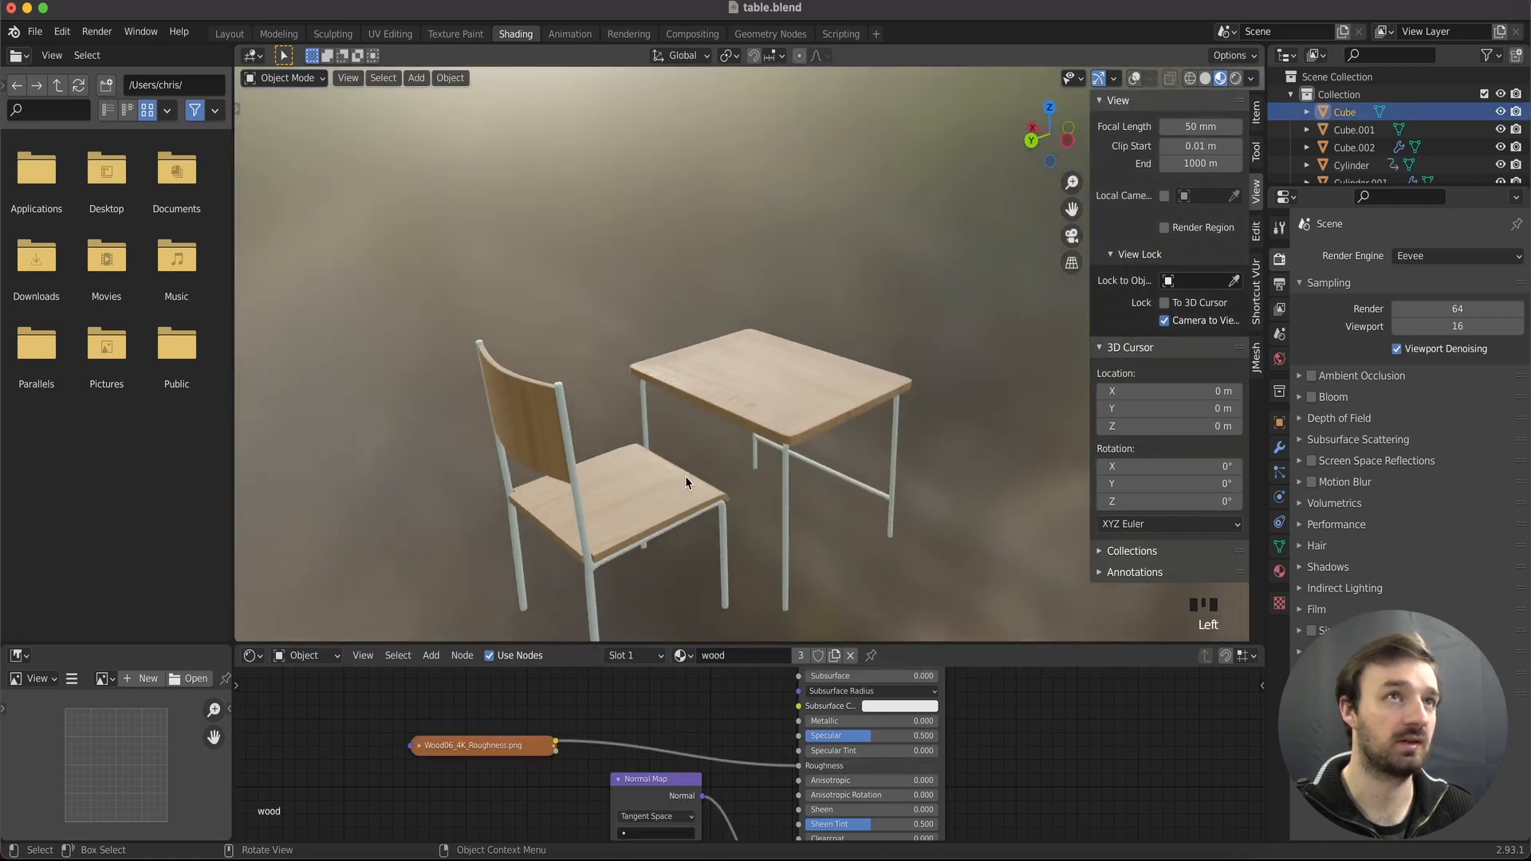
pyautogui.click(229, 33)
pyautogui.scroll(-3, 455, 205)
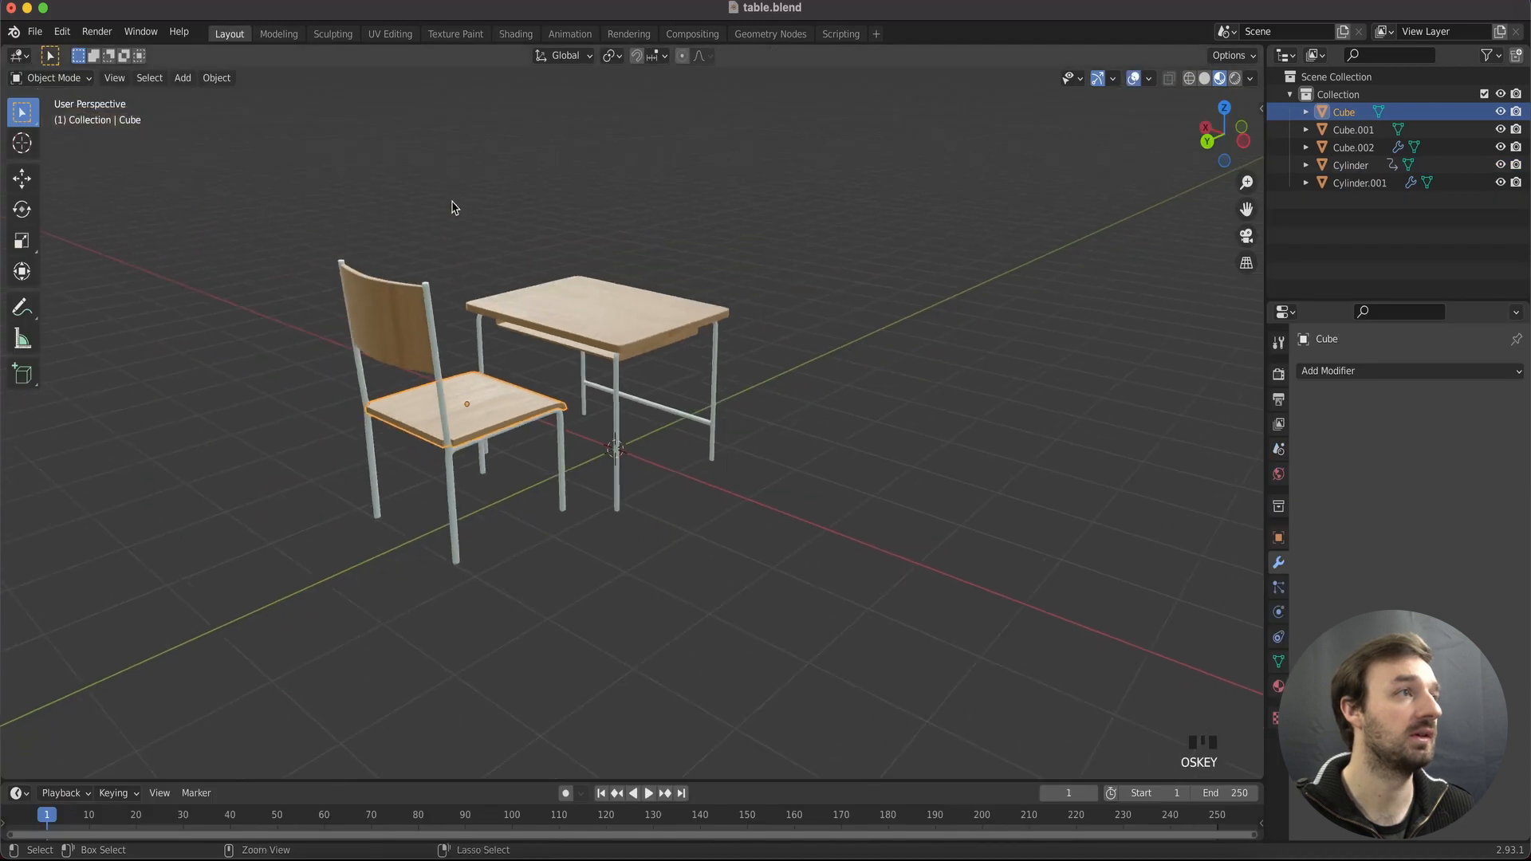
pyautogui.moveTo(321, 287); pyautogui.dragTo(424, 410)
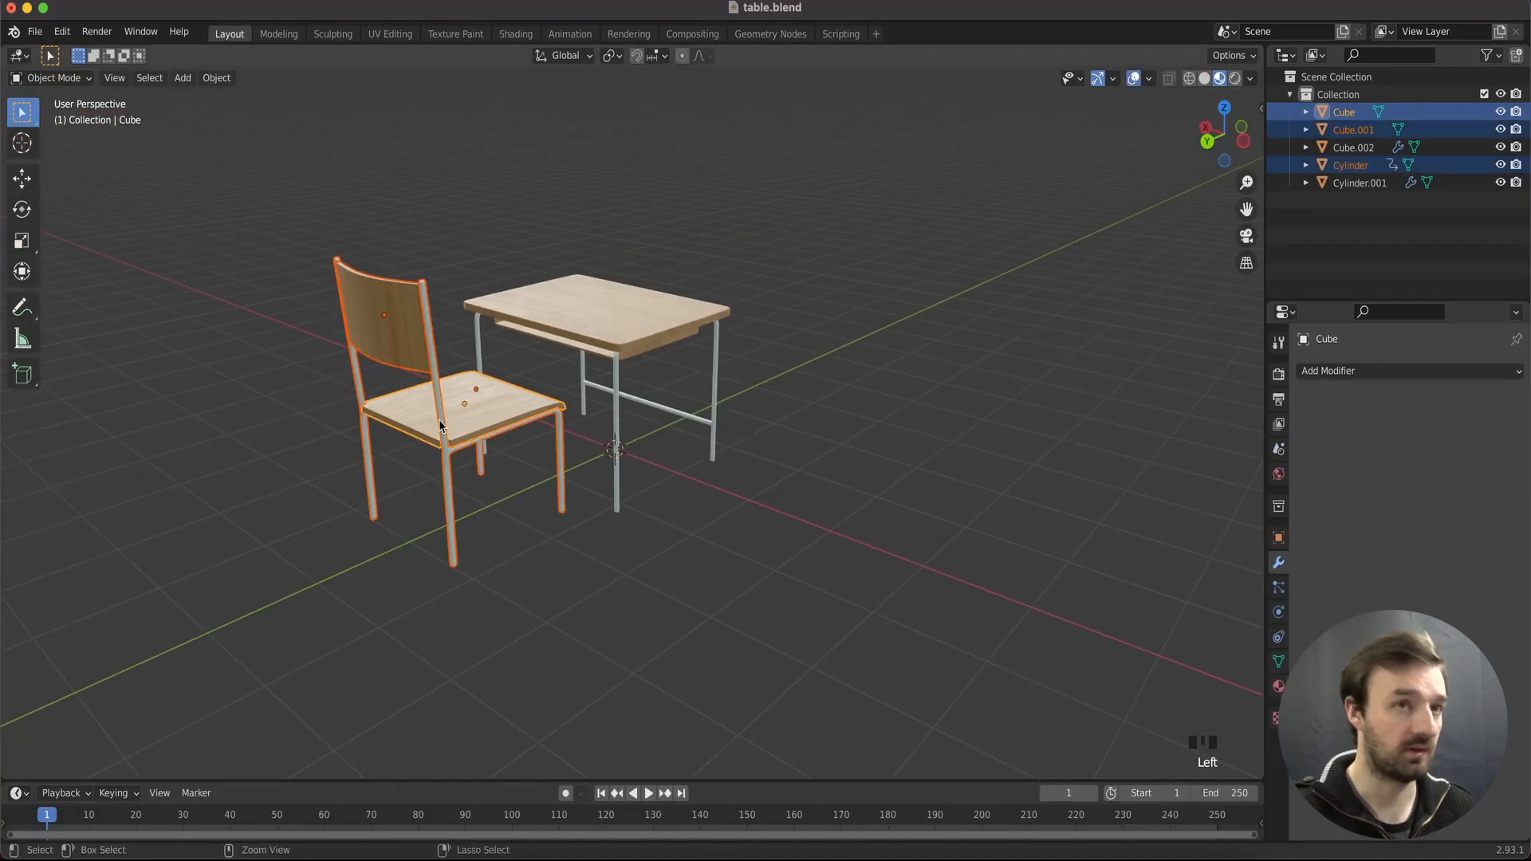
pyautogui.hotkey('ctrl', 'j')
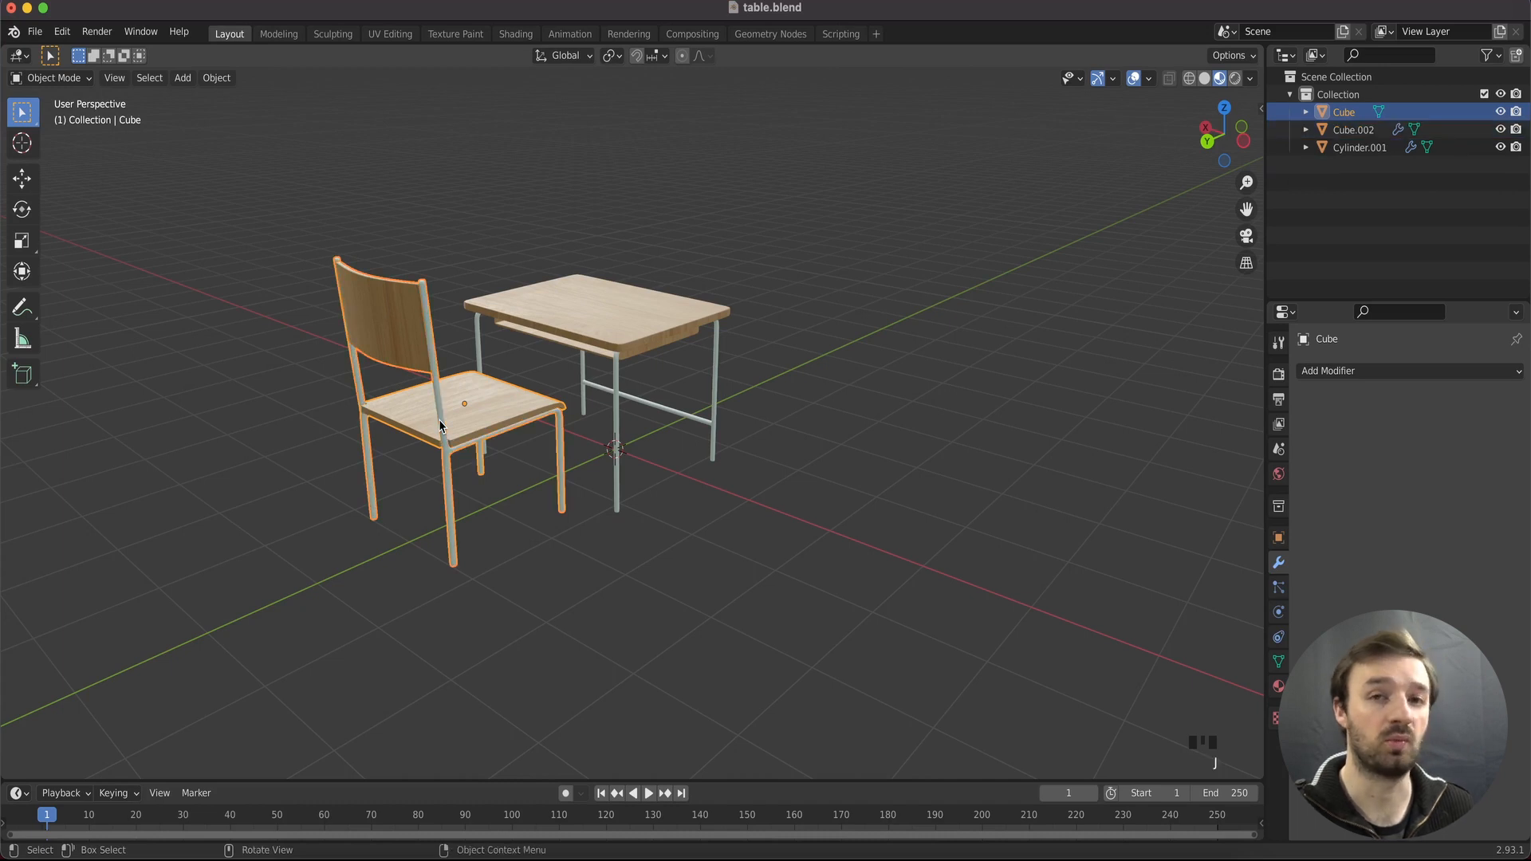
# Move the joined chair -1.278 m along the Y axis so its seat sits partly under the table
pyautogui.scroll(-2, 439, 424)
pyautogui.scroll(2, 439, 419)
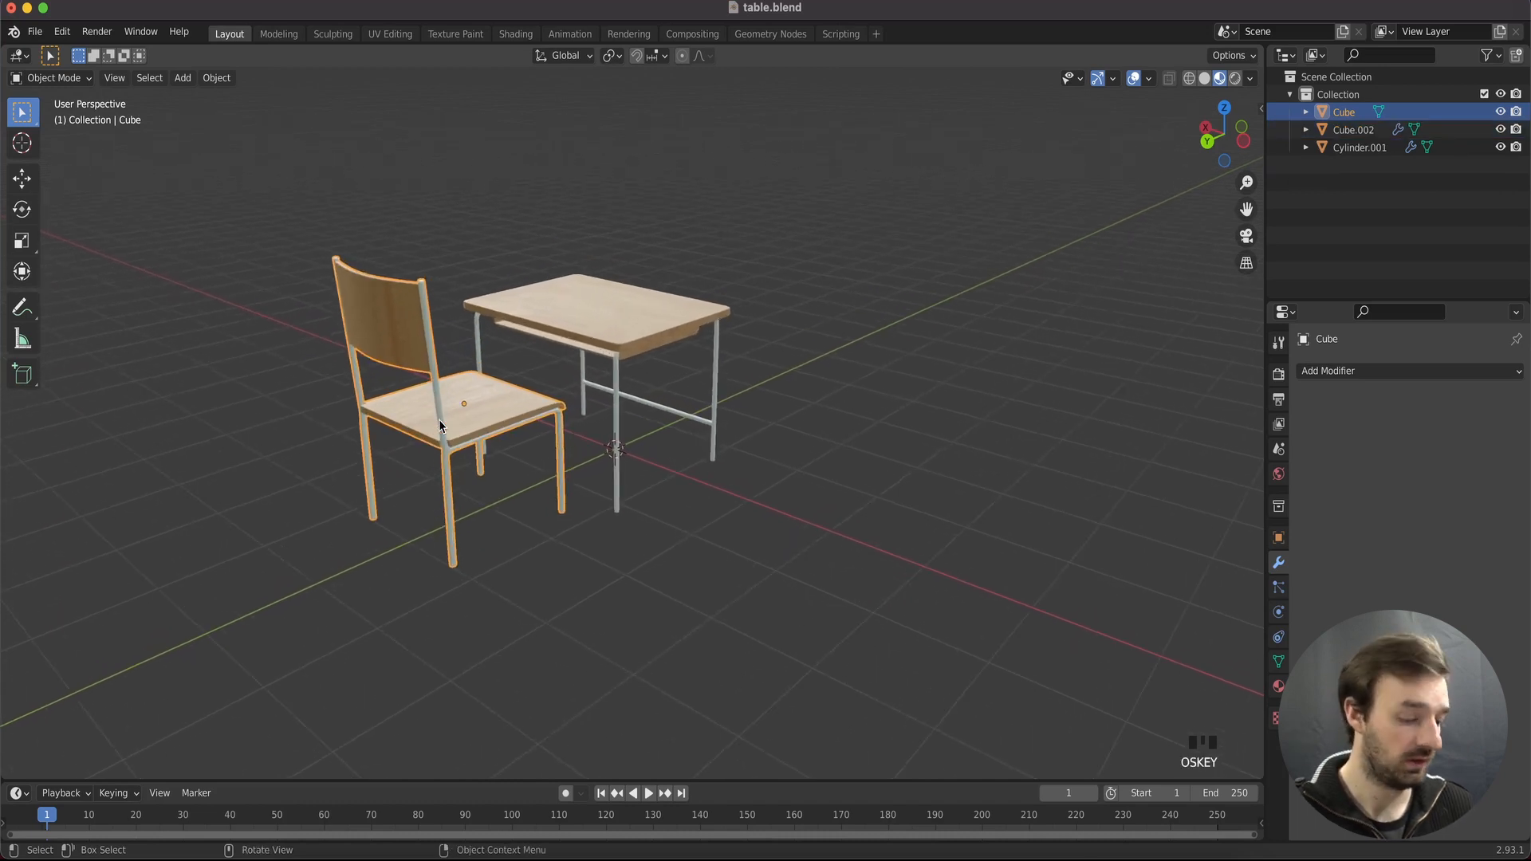
pyautogui.press('g')
pyautogui.press('g')
pyautogui.press('y')
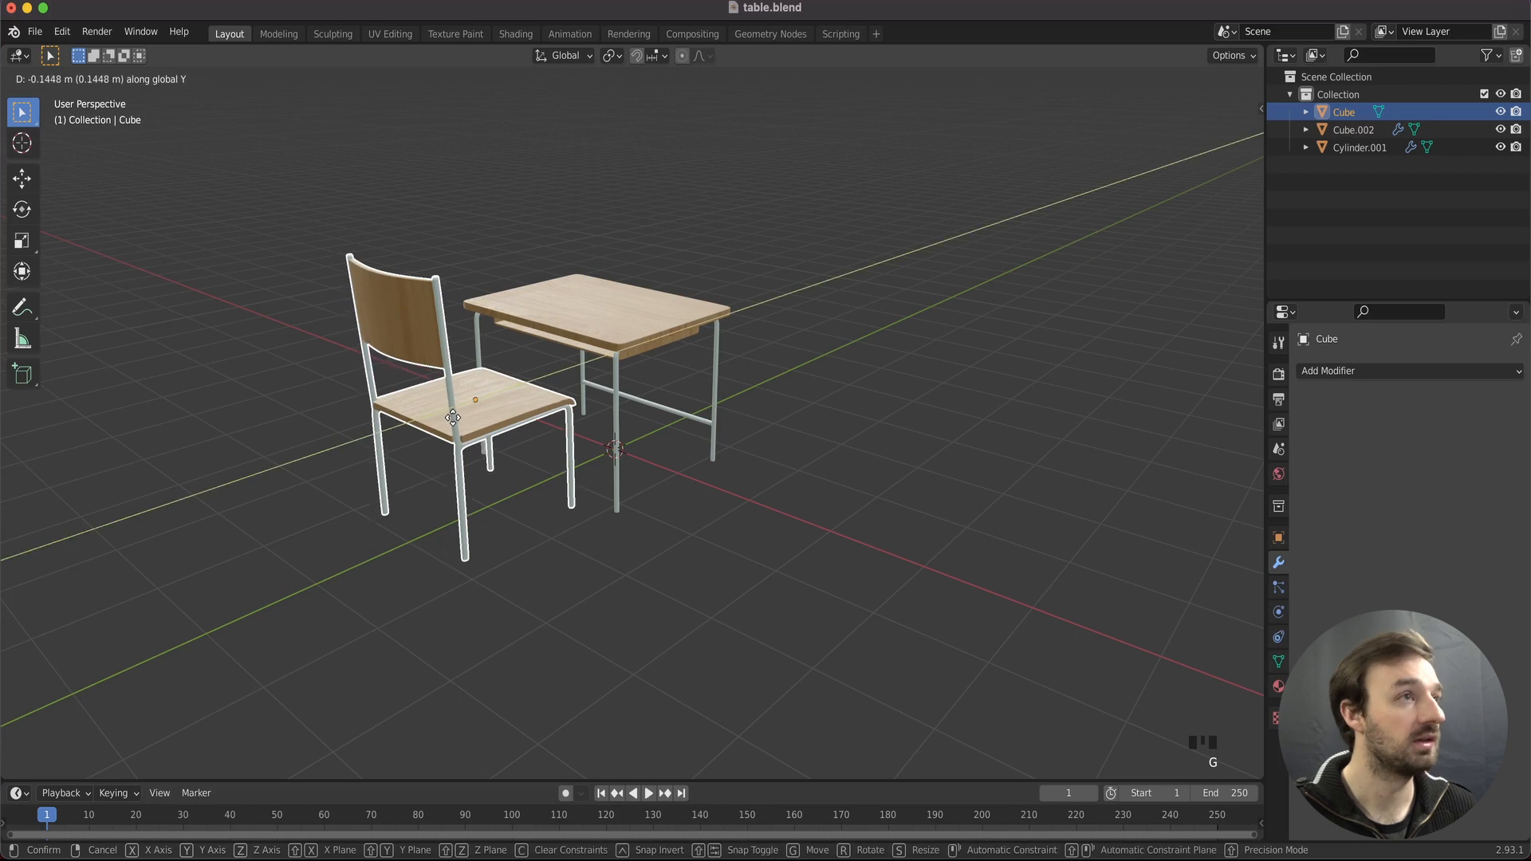
pyautogui.click(536, 409)
# Examine the fit of the chair under the table and the tabletop's wood grain from several sides
pyautogui.scroll(-5, 537, 411)
pyautogui.hscroll(-5, 537, 410)
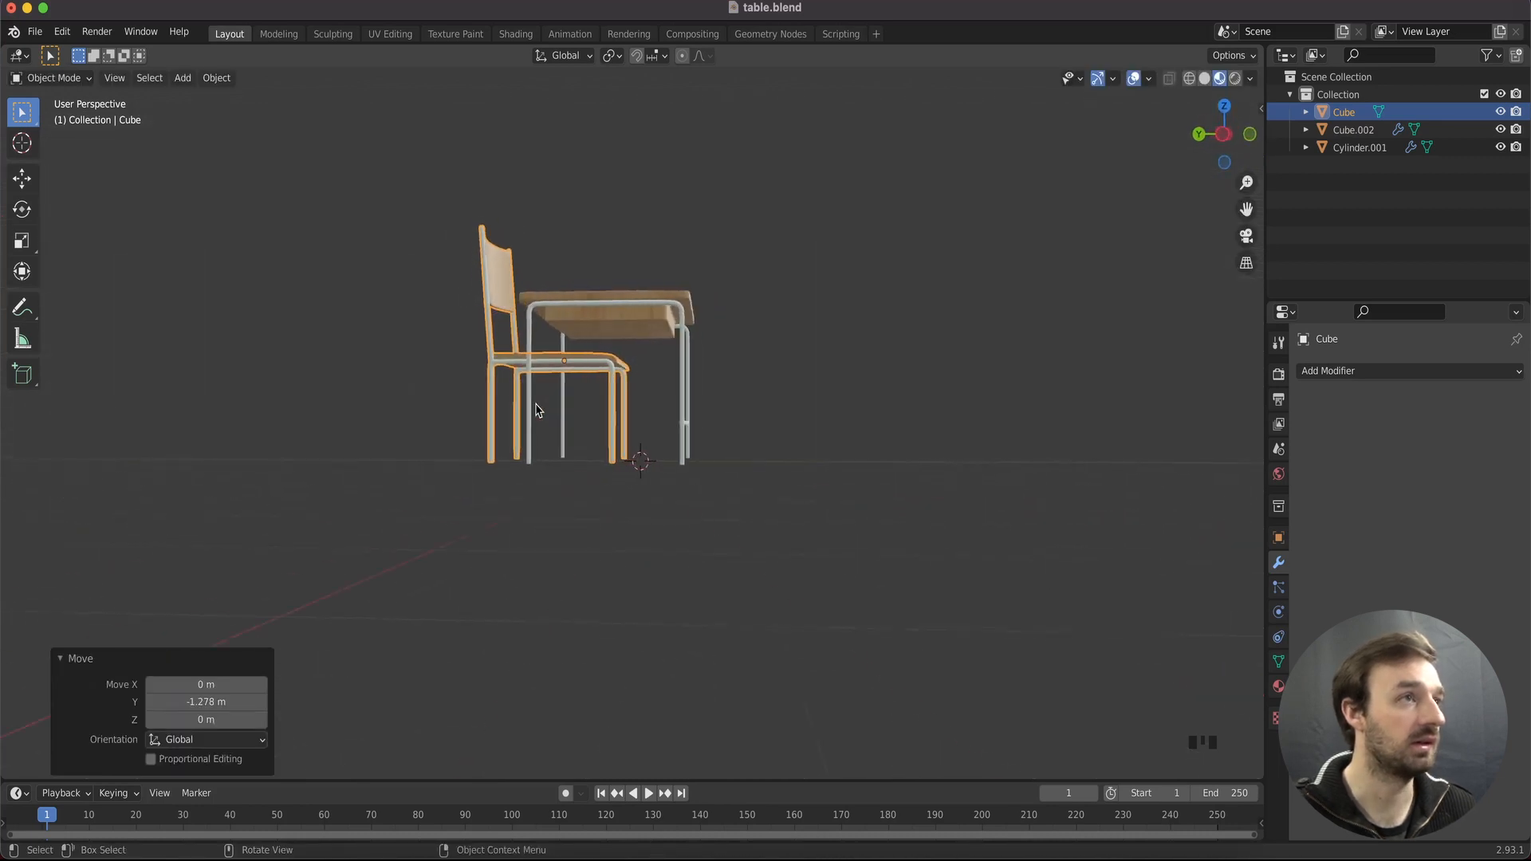
pyautogui.keyDown('super'); pyautogui.scroll(3, 532, 410); pyautogui.keyUp('super')
pyautogui.keyDown('super'); pyautogui.scroll(5, 511, 411); pyautogui.keyUp('super')
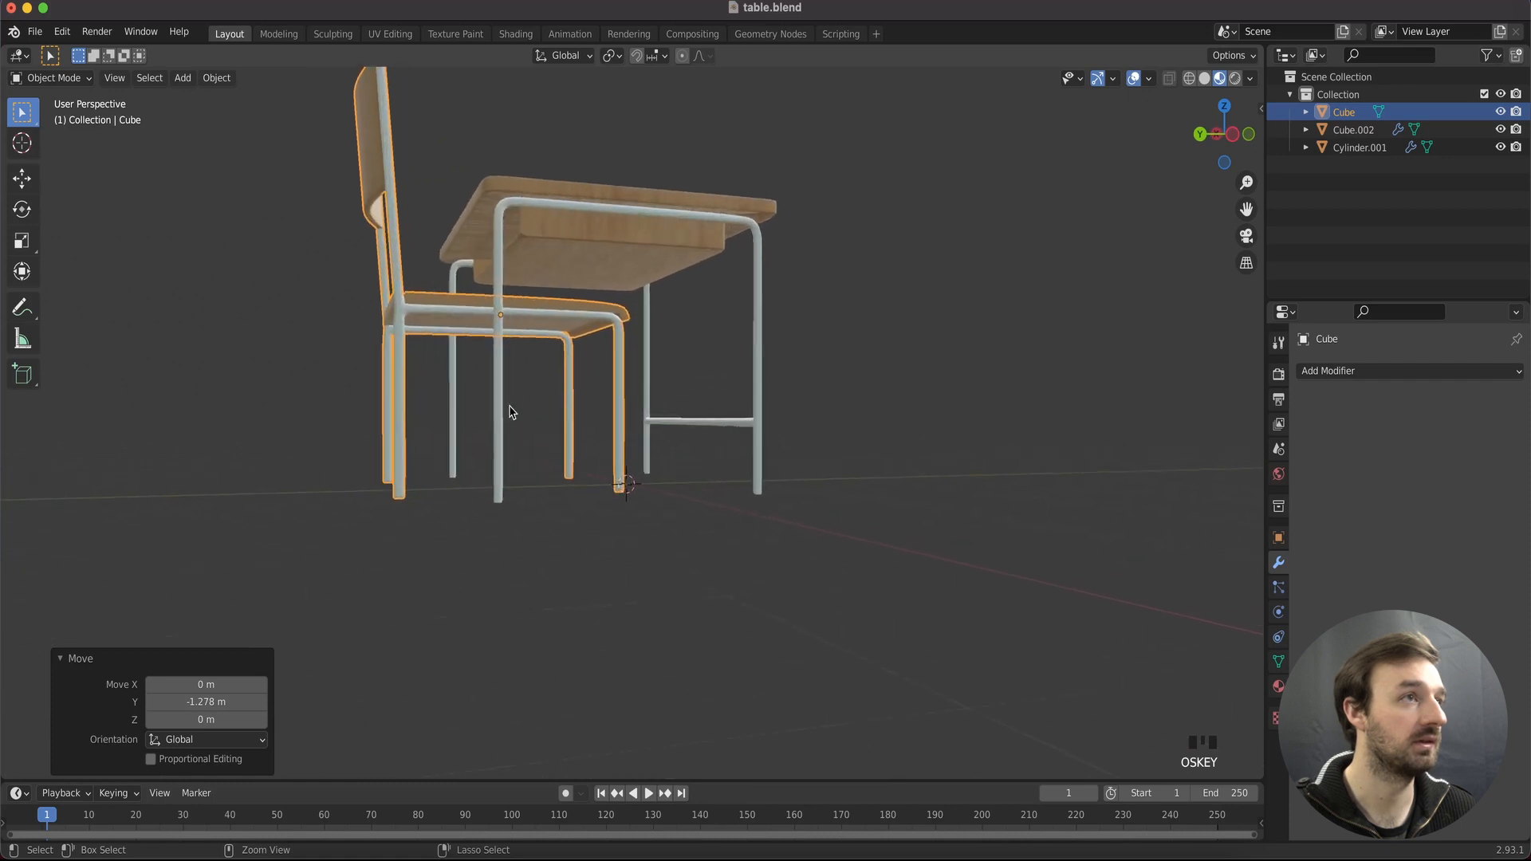
pyautogui.scroll(3, 511, 405)
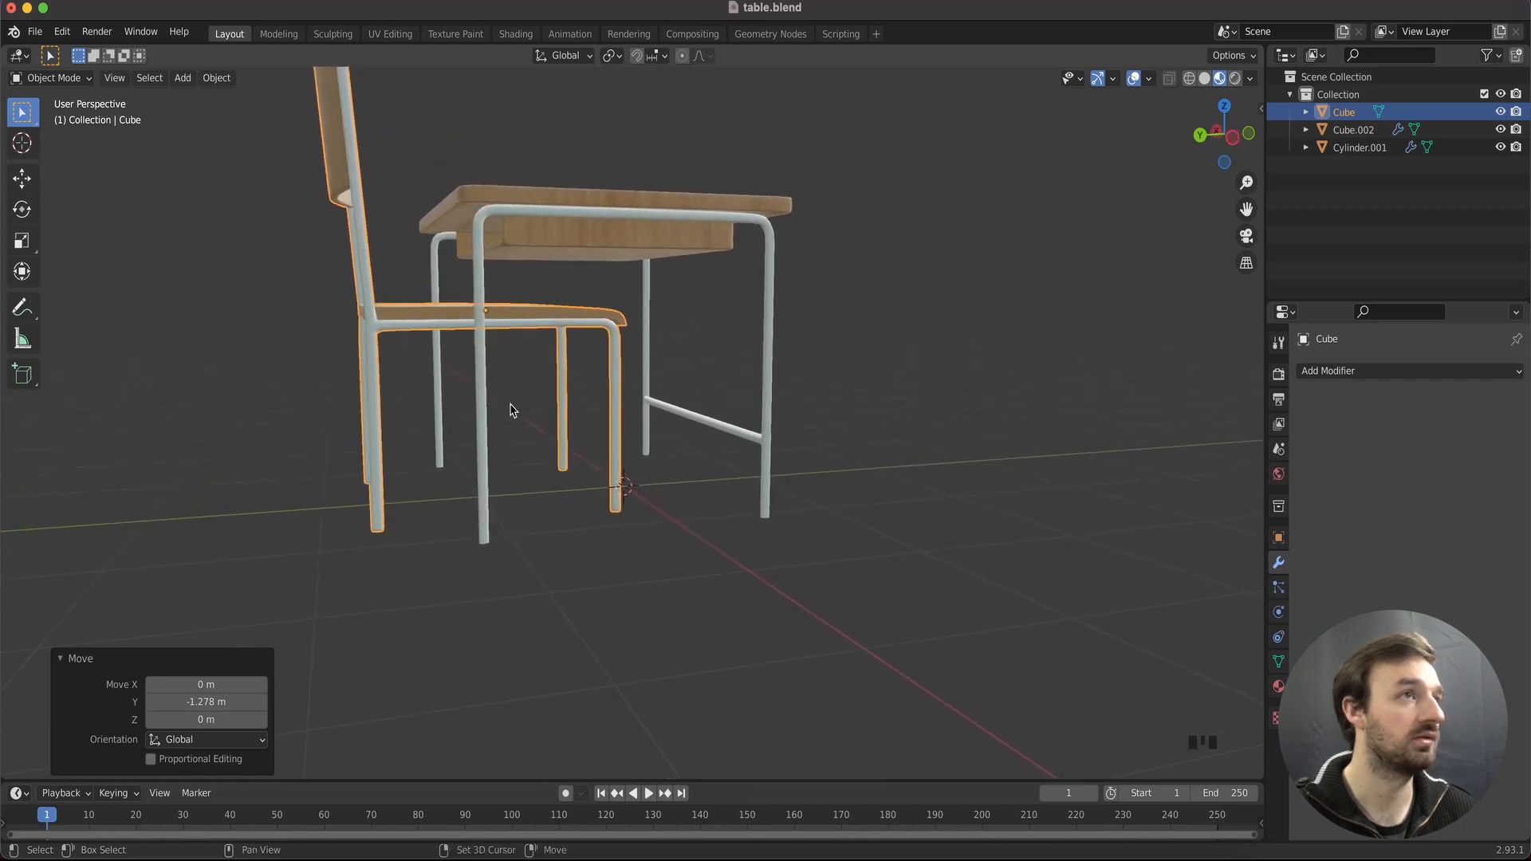
pyautogui.keyDown('super'); pyautogui.scroll(-4, 512, 405); pyautogui.keyUp('super')
pyautogui.hscroll(-2, 512, 405)
pyautogui.hscroll(-5, 512, 405)
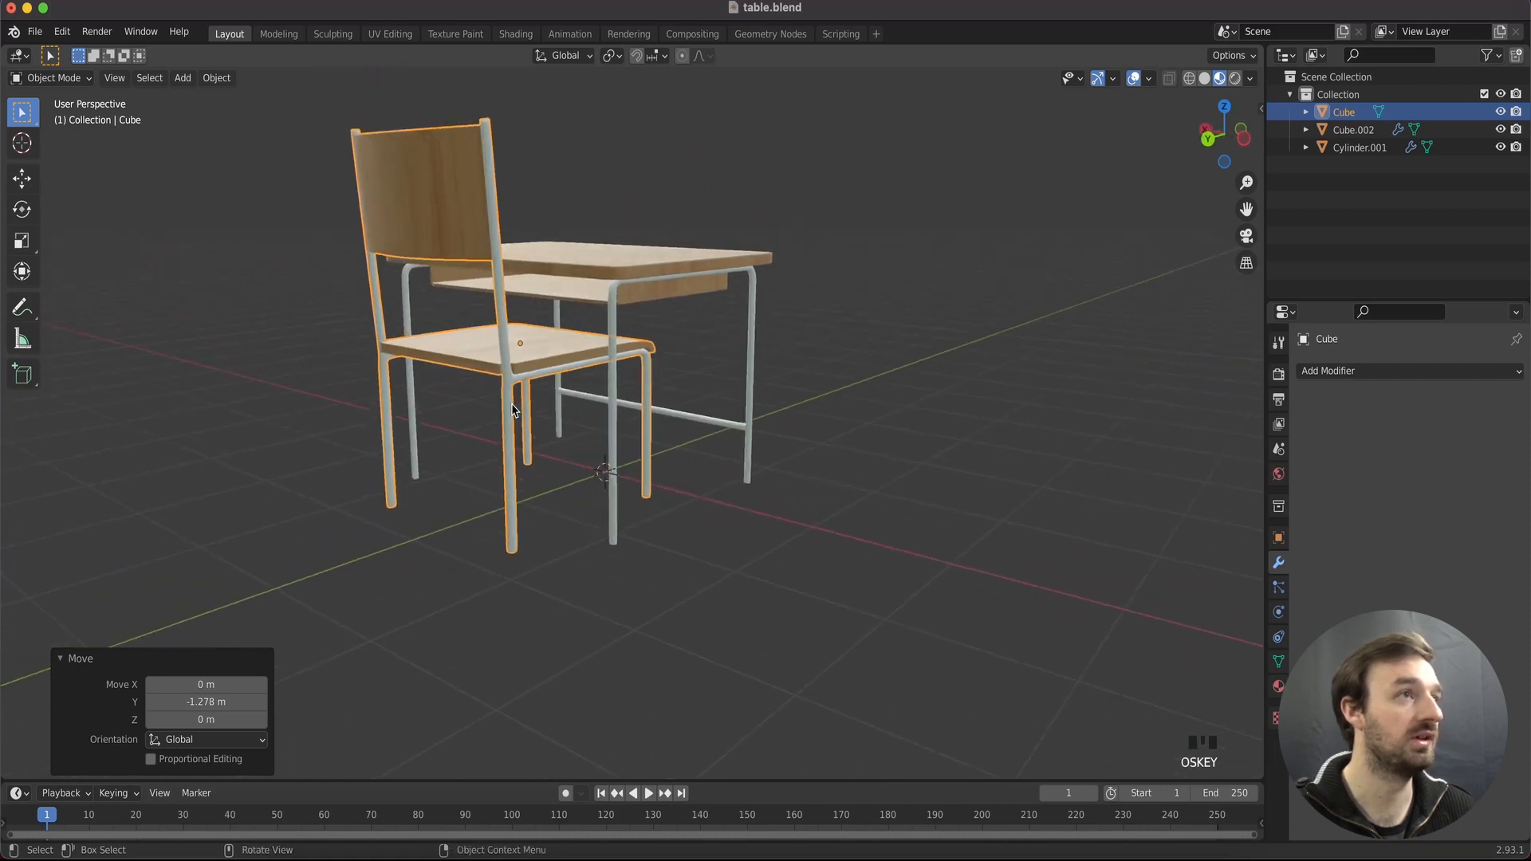
pyautogui.hscroll(-5, 513, 405)
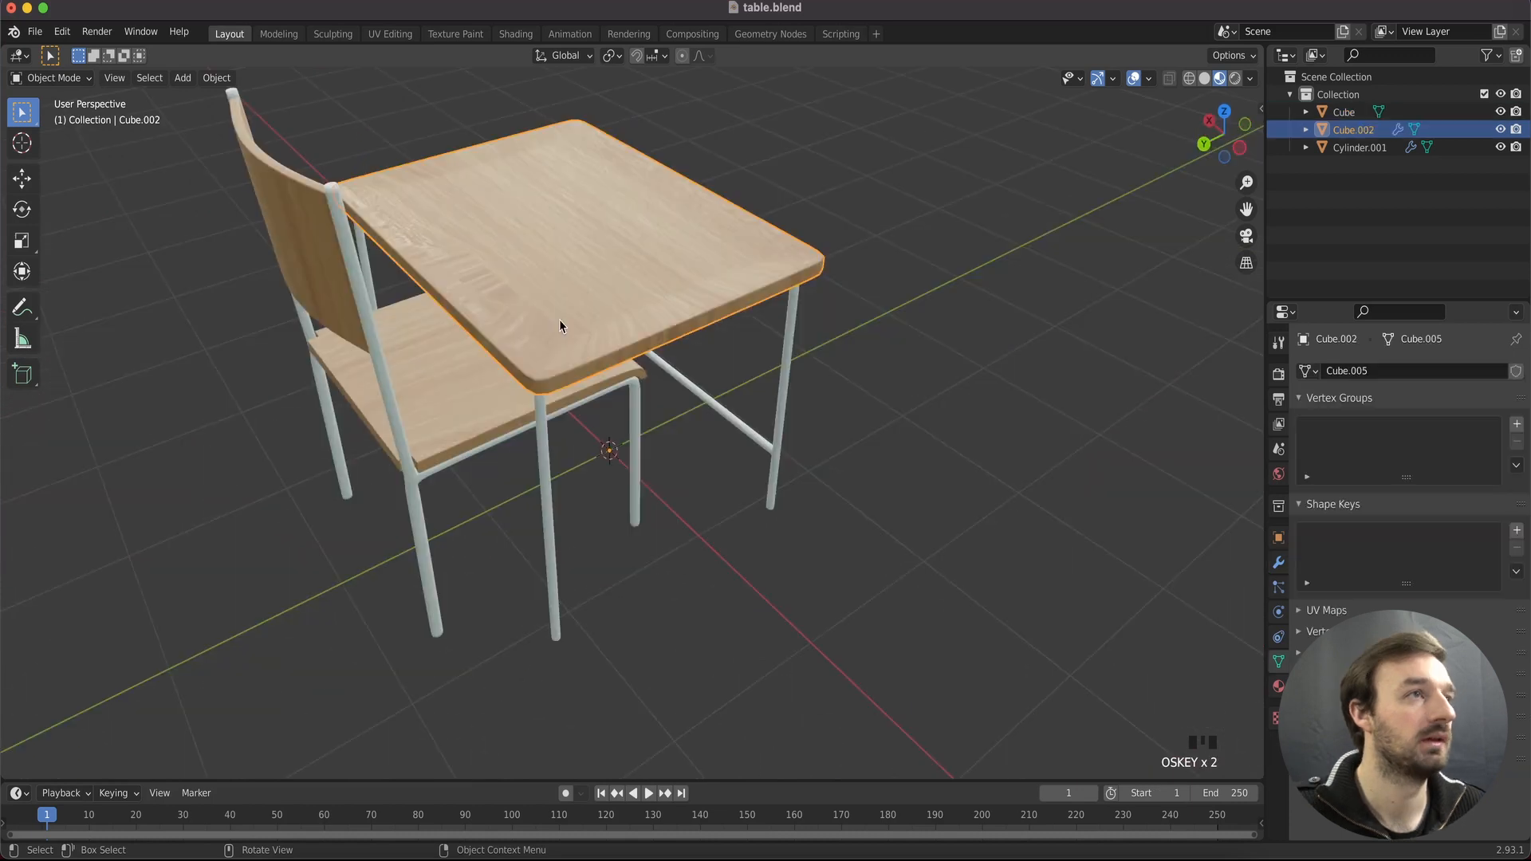
# Enter edit mode on the tabletop with edge selection and select the edges around its lower rim as a continuous path
pyautogui.hscroll(4, 552, 321)
pyautogui.keyDown('shift'); pyautogui.hscroll(-3, 551, 325); pyautogui.keyUp('shift')
pyautogui.keyDown('shift'); pyautogui.hscroll(-2, 551, 327); pyautogui.keyUp('shift')
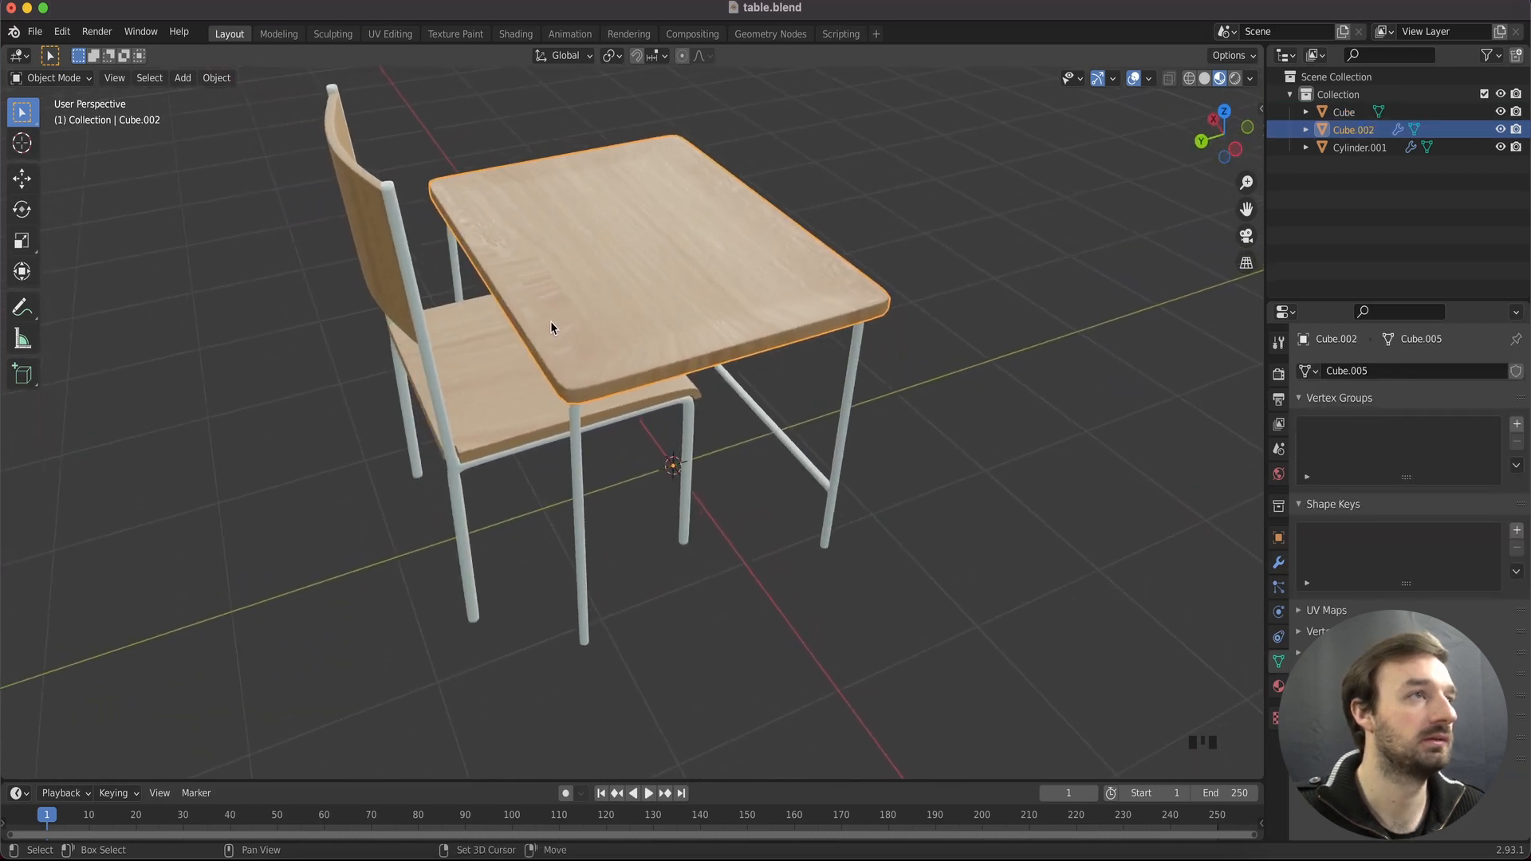
pyautogui.keyDown('shift'); pyautogui.hscroll(-3, 550, 326); pyautogui.keyUp('shift')
pyautogui.press('Tab')
pyautogui.press('2')
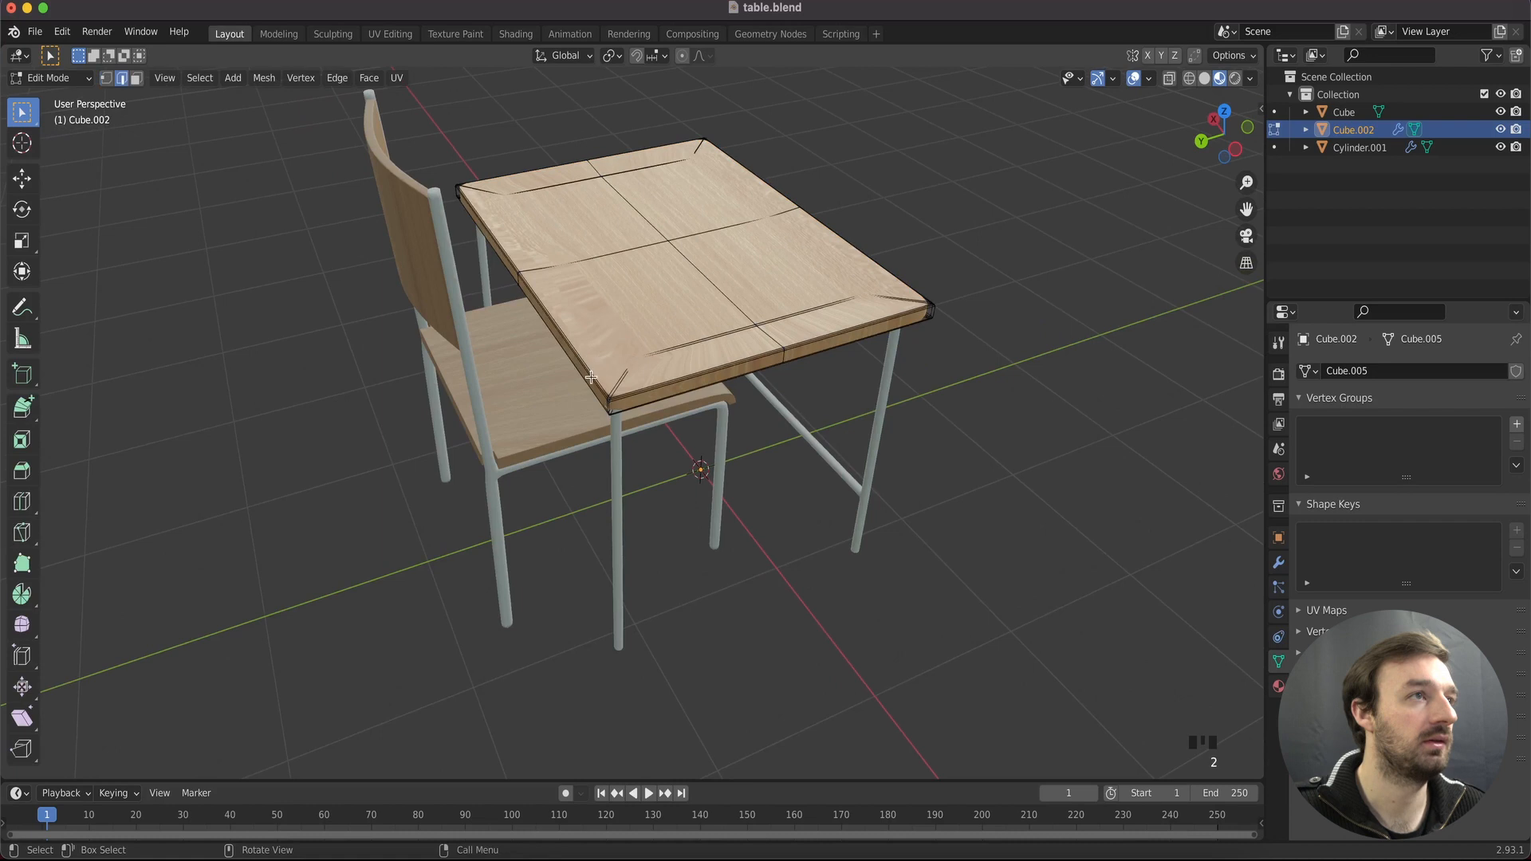
pyautogui.keyDown('ctrl'); pyautogui.keyDown('shift'); pyautogui.click(623, 398); pyautogui.keyUp('shift'); pyautogui.keyUp('ctrl')
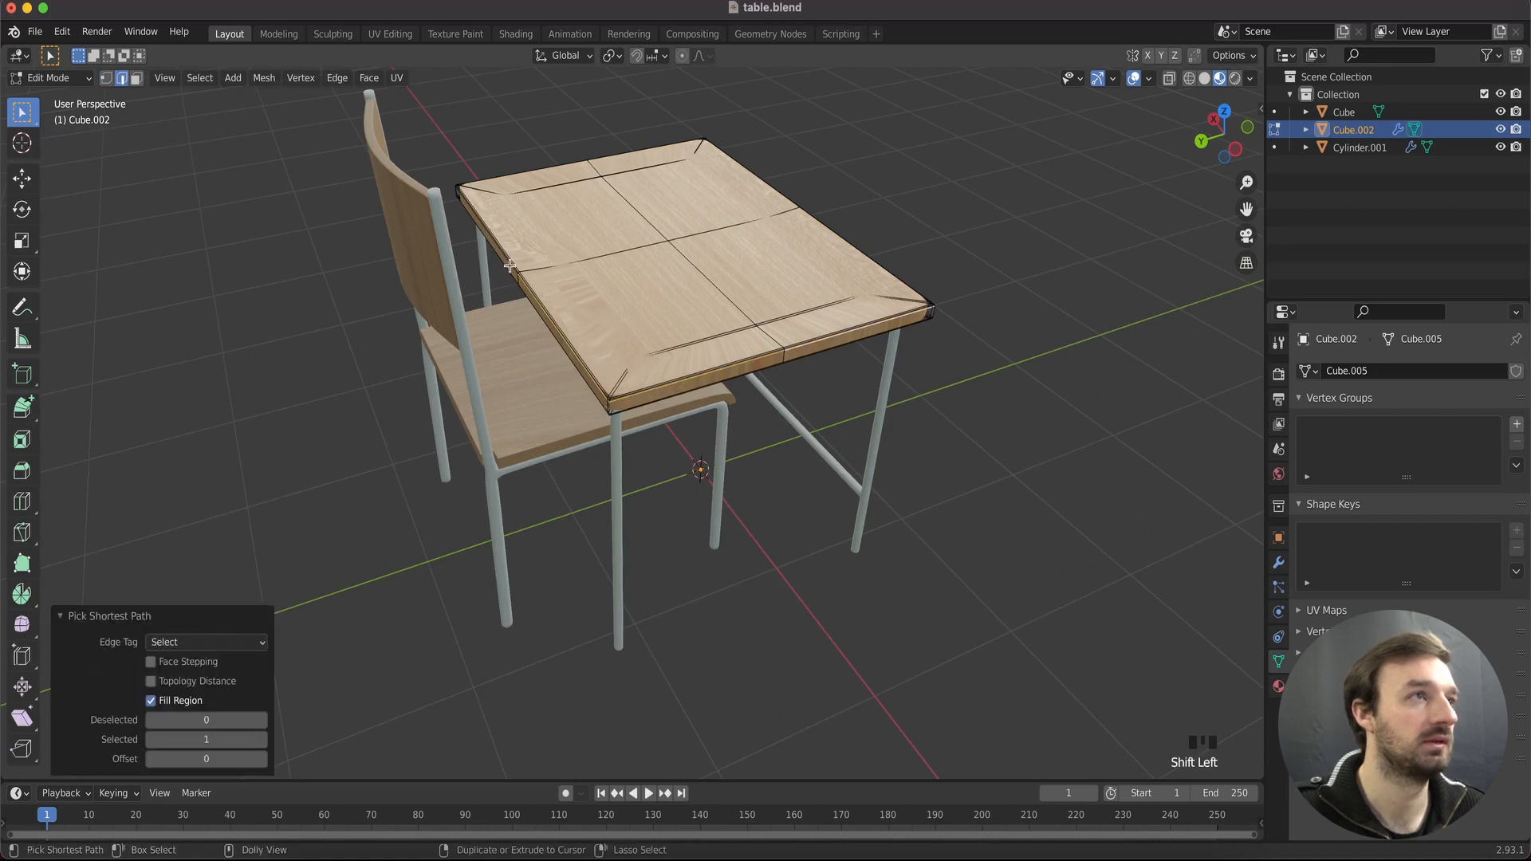
pyautogui.hscroll(4, 711, 286)
pyautogui.hscroll(6, 709, 287)
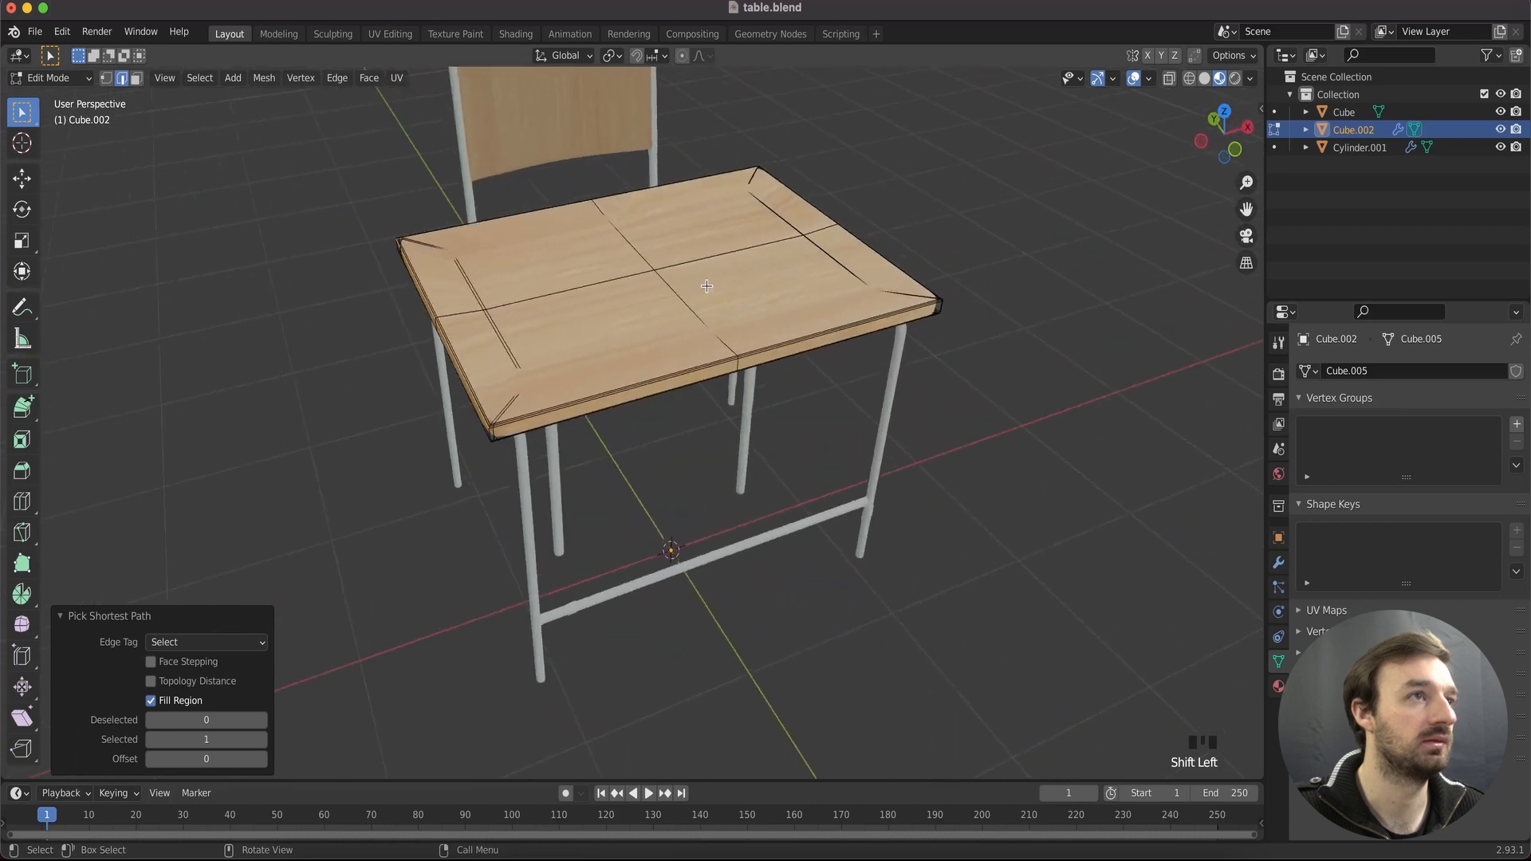
pyautogui.hscroll(8, 526, 411)
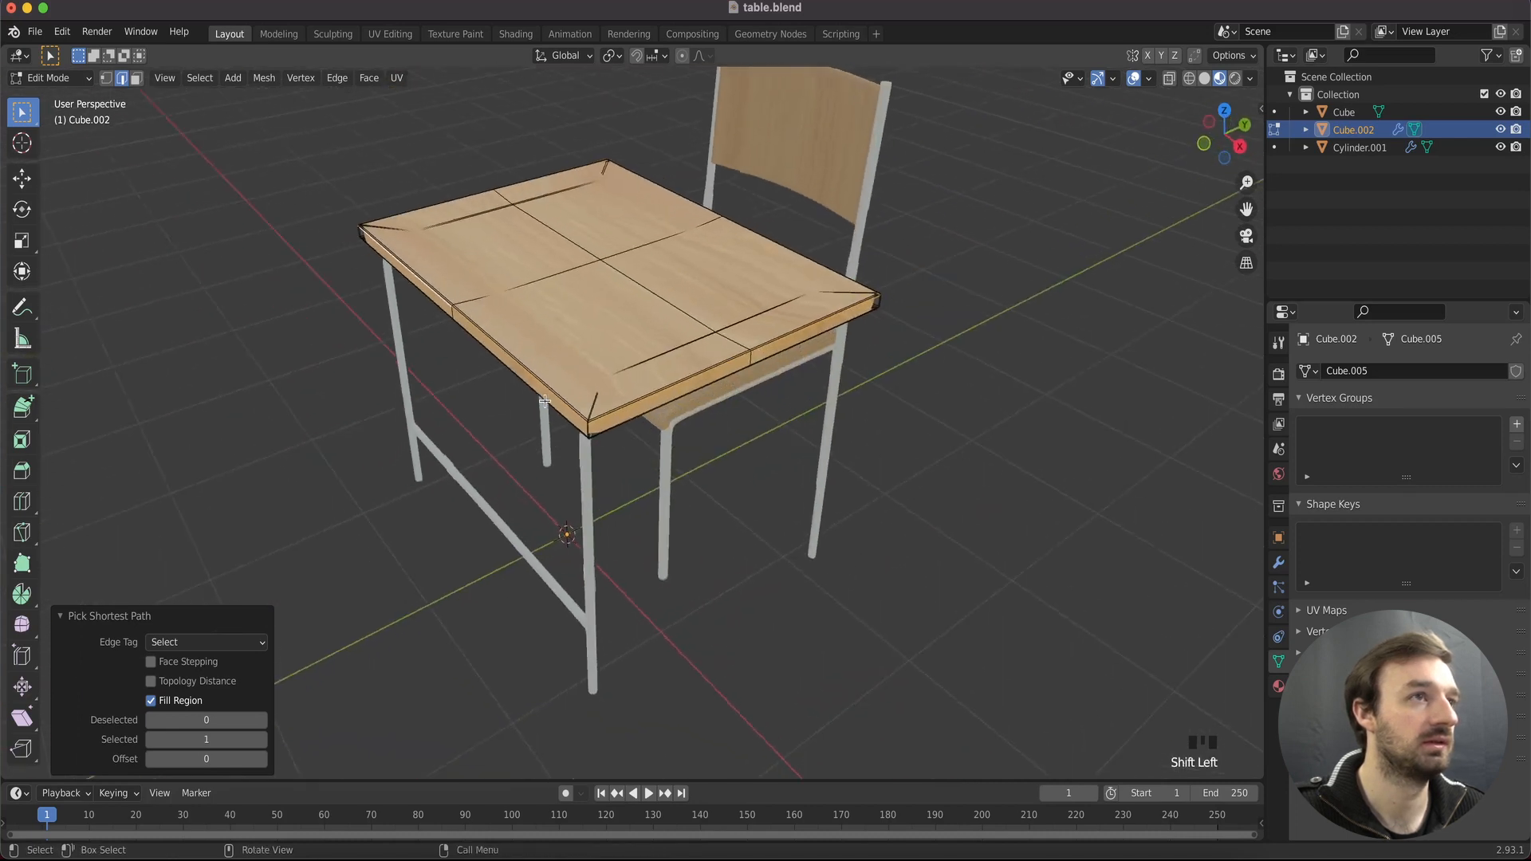
pyautogui.hscroll(2, 548, 400)
pyautogui.press('super')
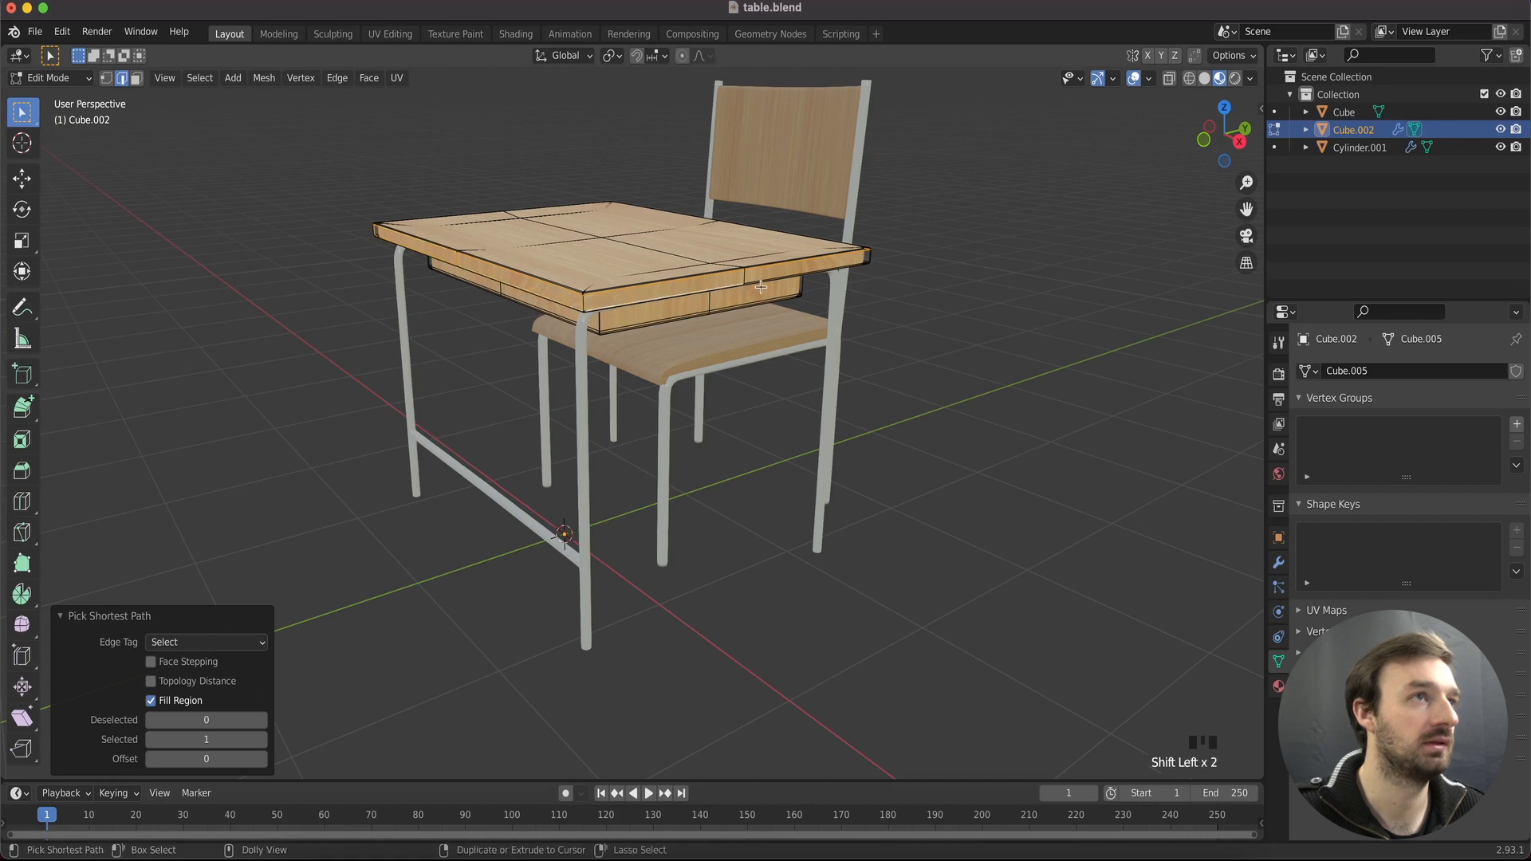
# Try selecting a side face and an upper side edge of the tabletop, and undo back to the rim edge selection
pyautogui.hscroll(-5, 765, 275)
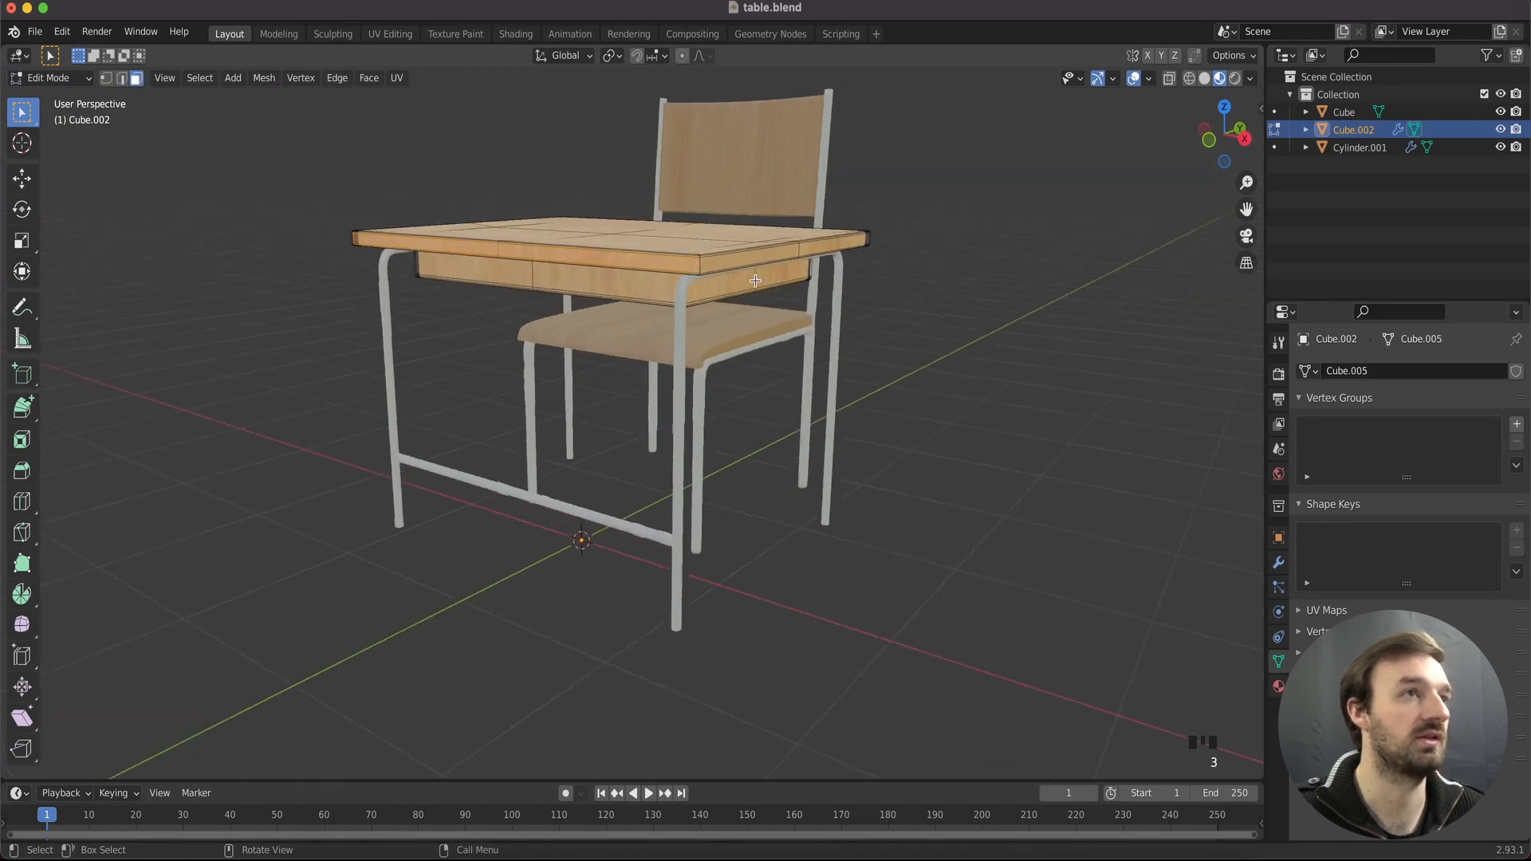
pyautogui.press('3')
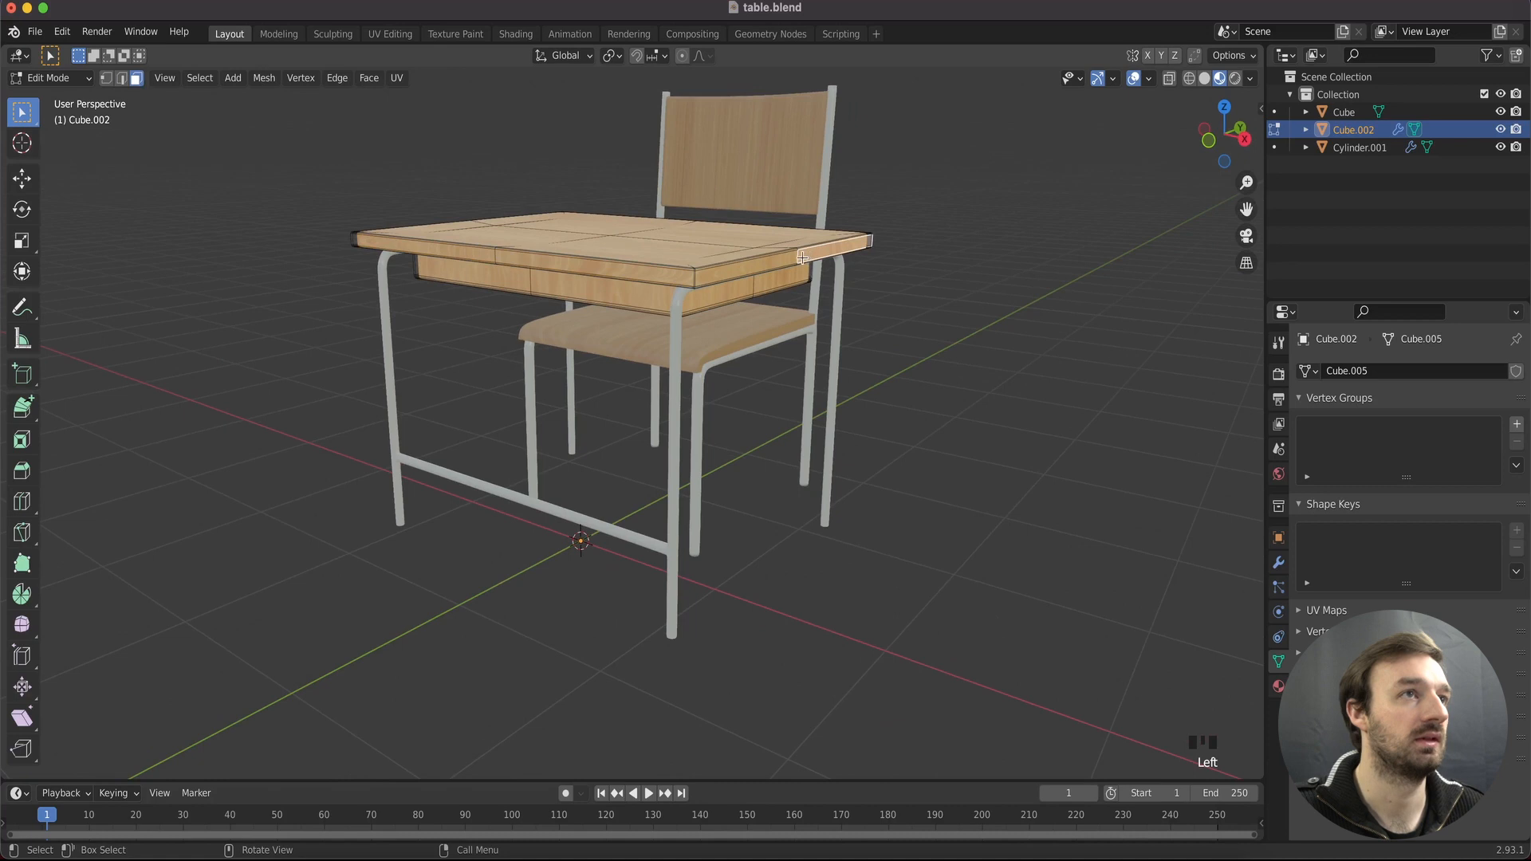
pyautogui.press('2')
pyautogui.click(771, 257)
pyautogui.hscroll(-1, 765, 258)
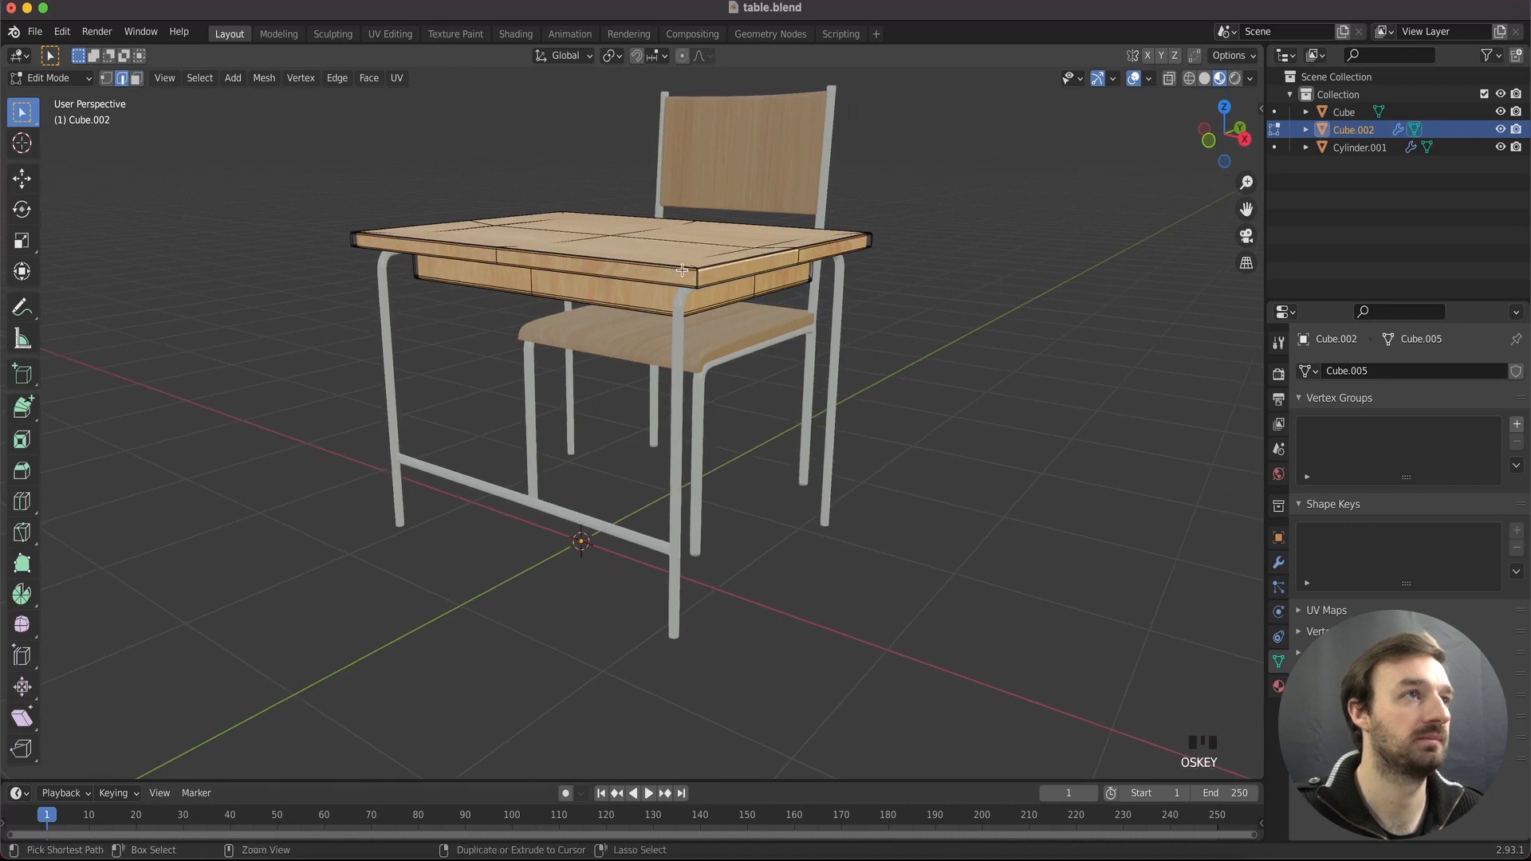
pyautogui.press('3')
pyautogui.press('2')
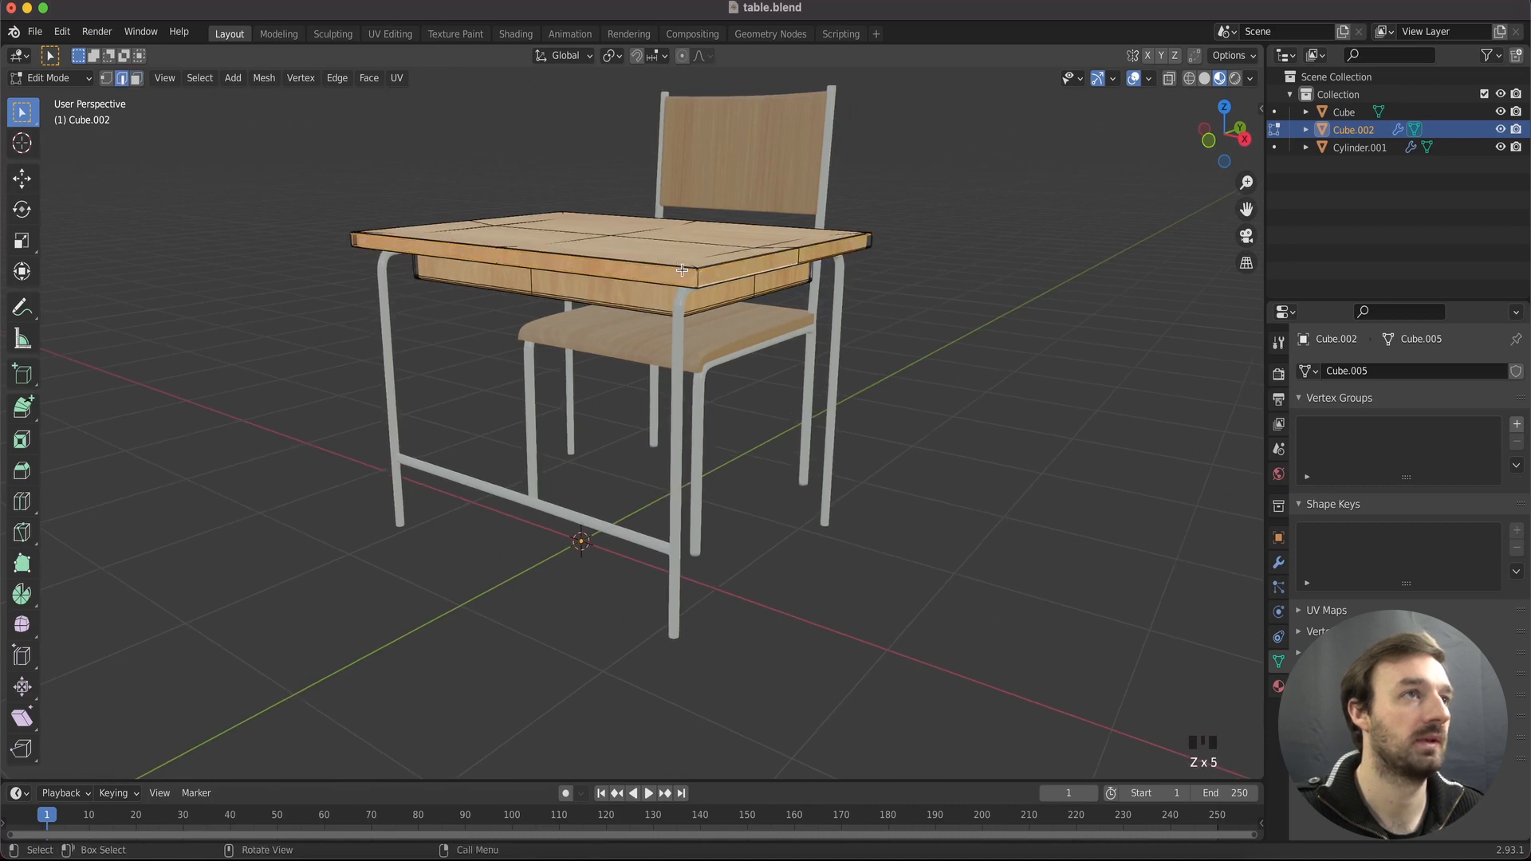
# Extend the path selection along the tabletop's outer rim edges, mark the selected edges as UV seams, and return to object mode
pyautogui.keyDown('ctrl'); pyautogui.keyDown('shift'); pyautogui.click(814, 256); pyautogui.keyUp('shift'); pyautogui.keyUp('ctrl')
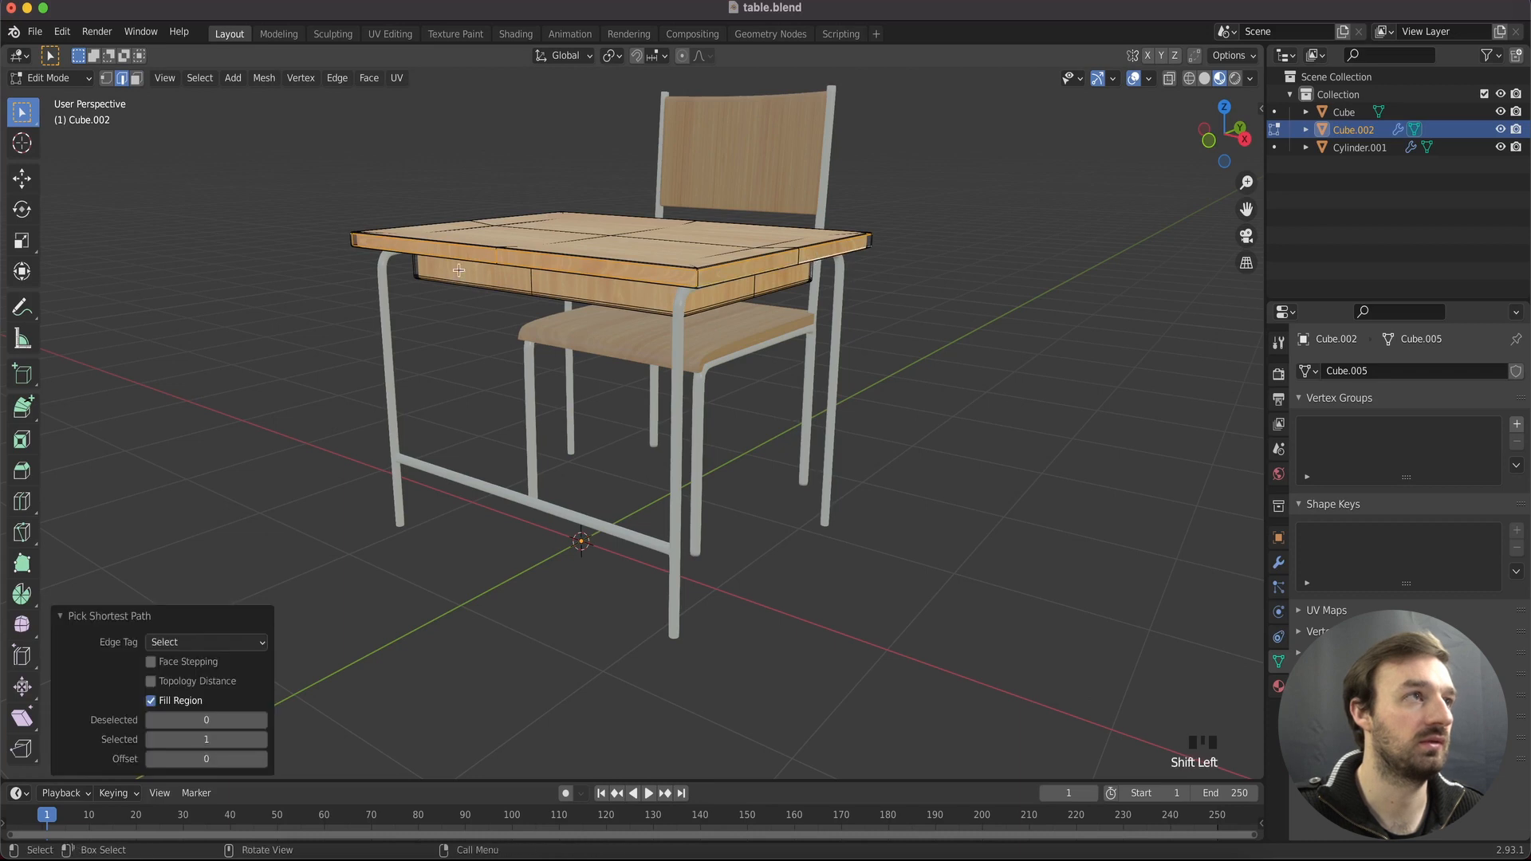
pyautogui.hscroll(-10, 460, 270)
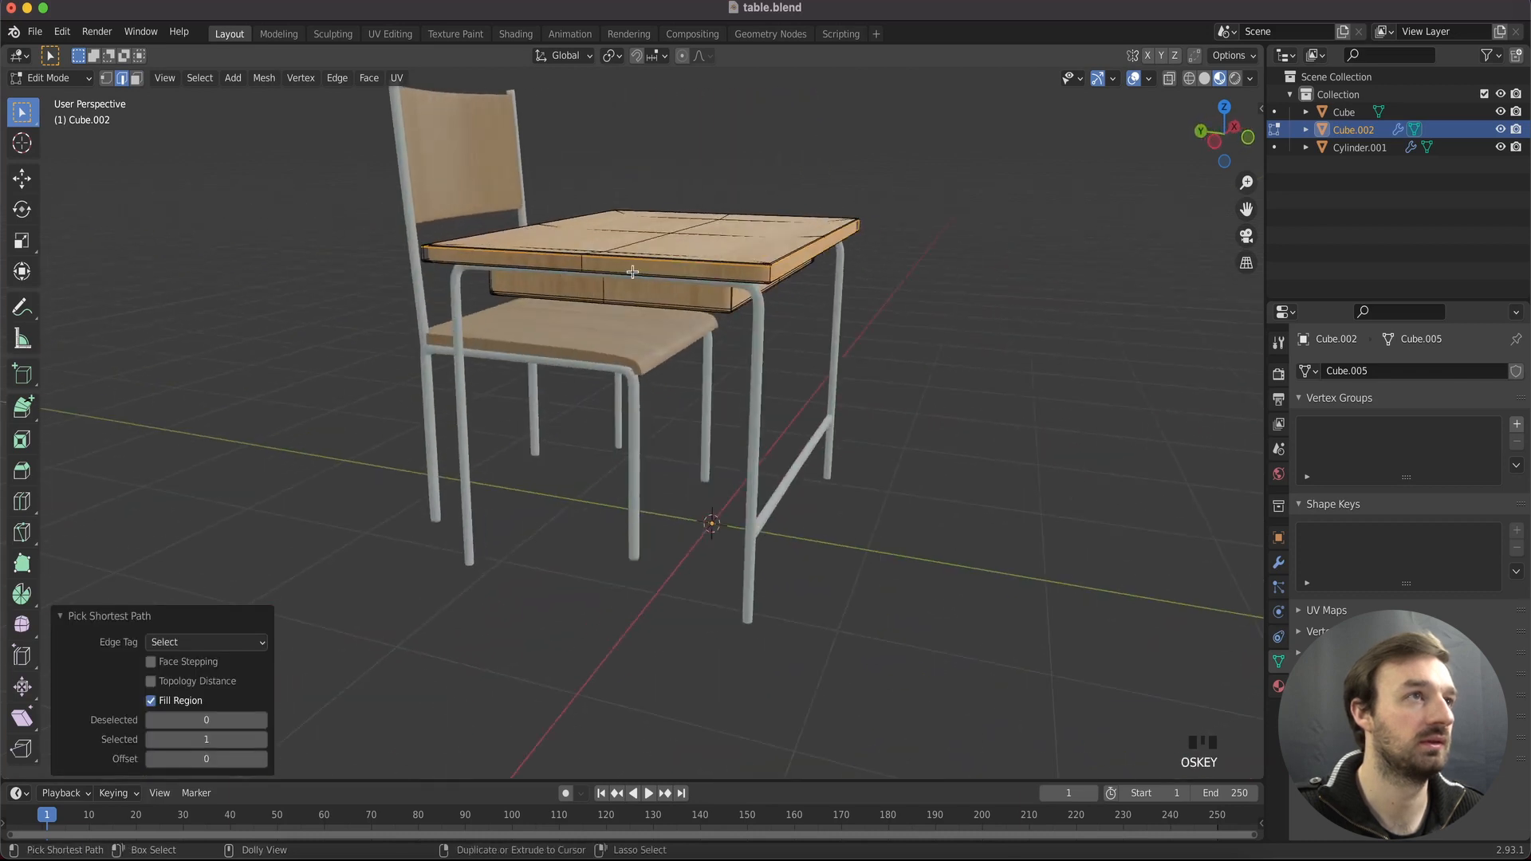
pyautogui.hscroll(-10, 625, 273)
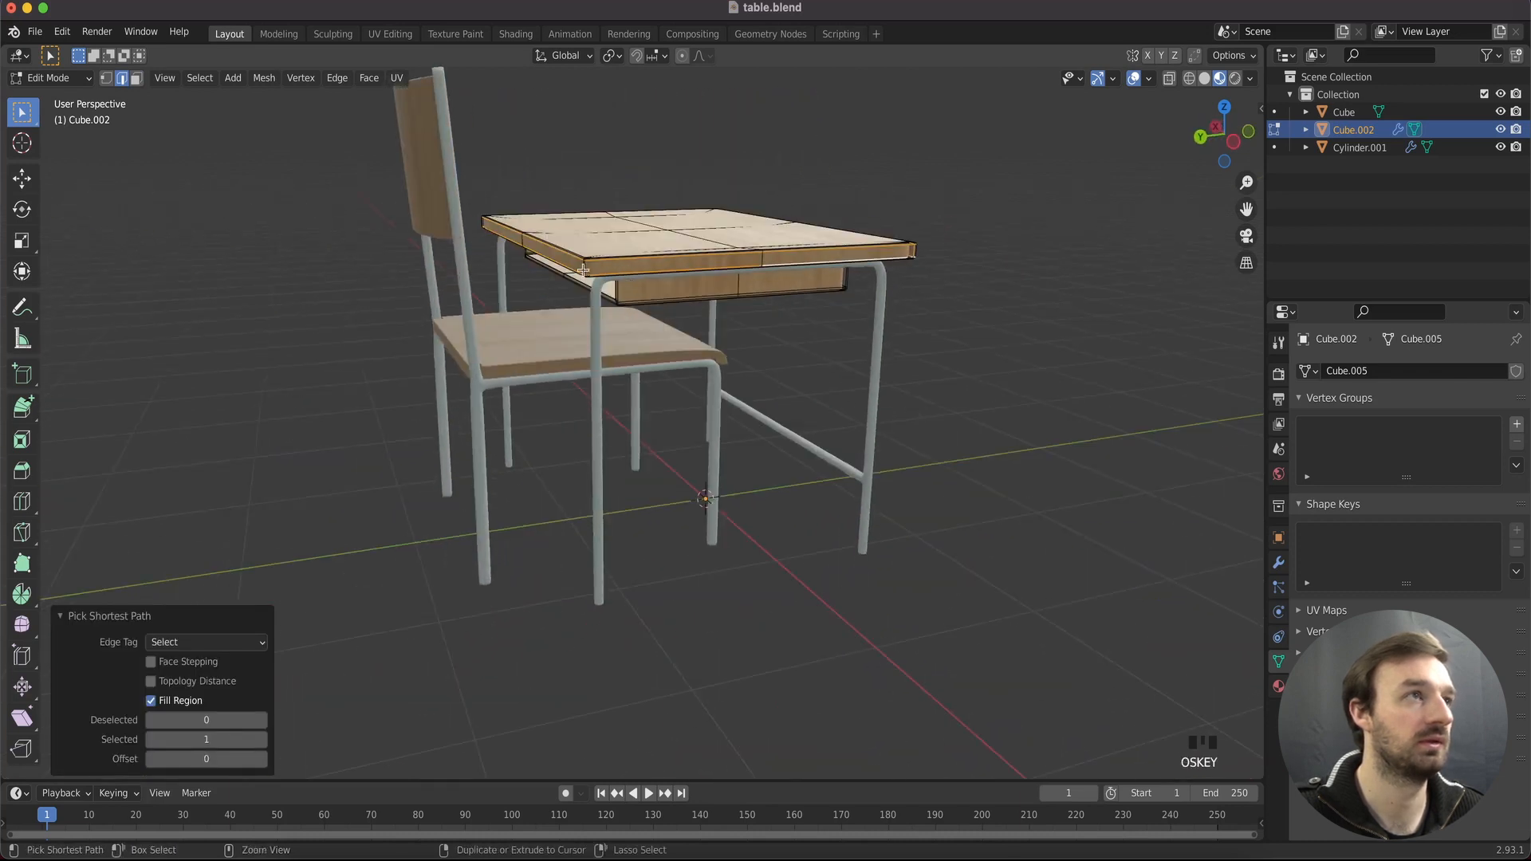
pyautogui.hscroll(-10, 578, 271)
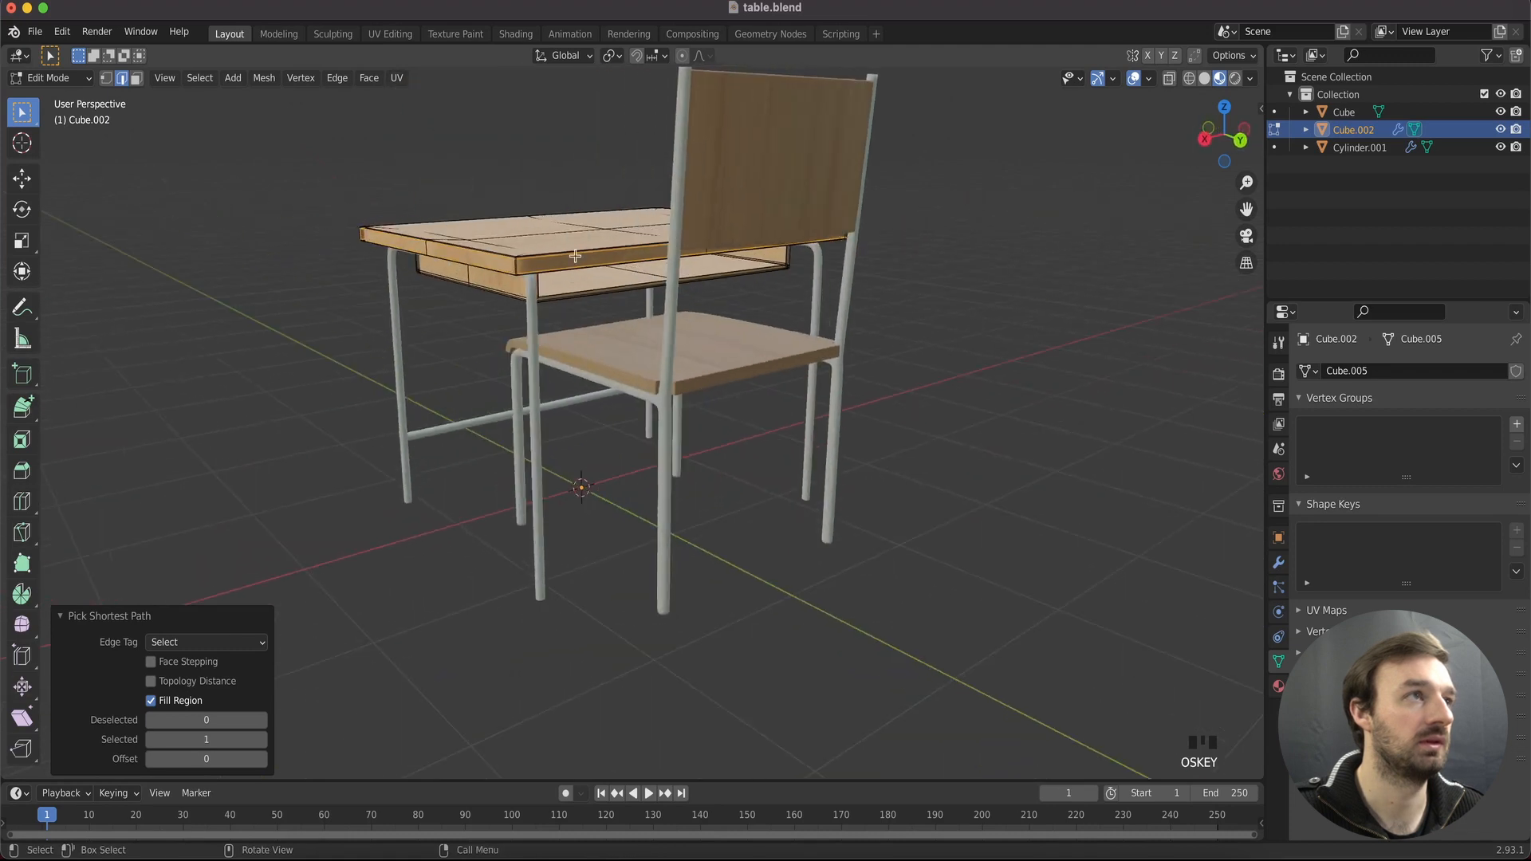
pyautogui.rightClick(577, 261)
pyautogui.moveTo(577, 261)
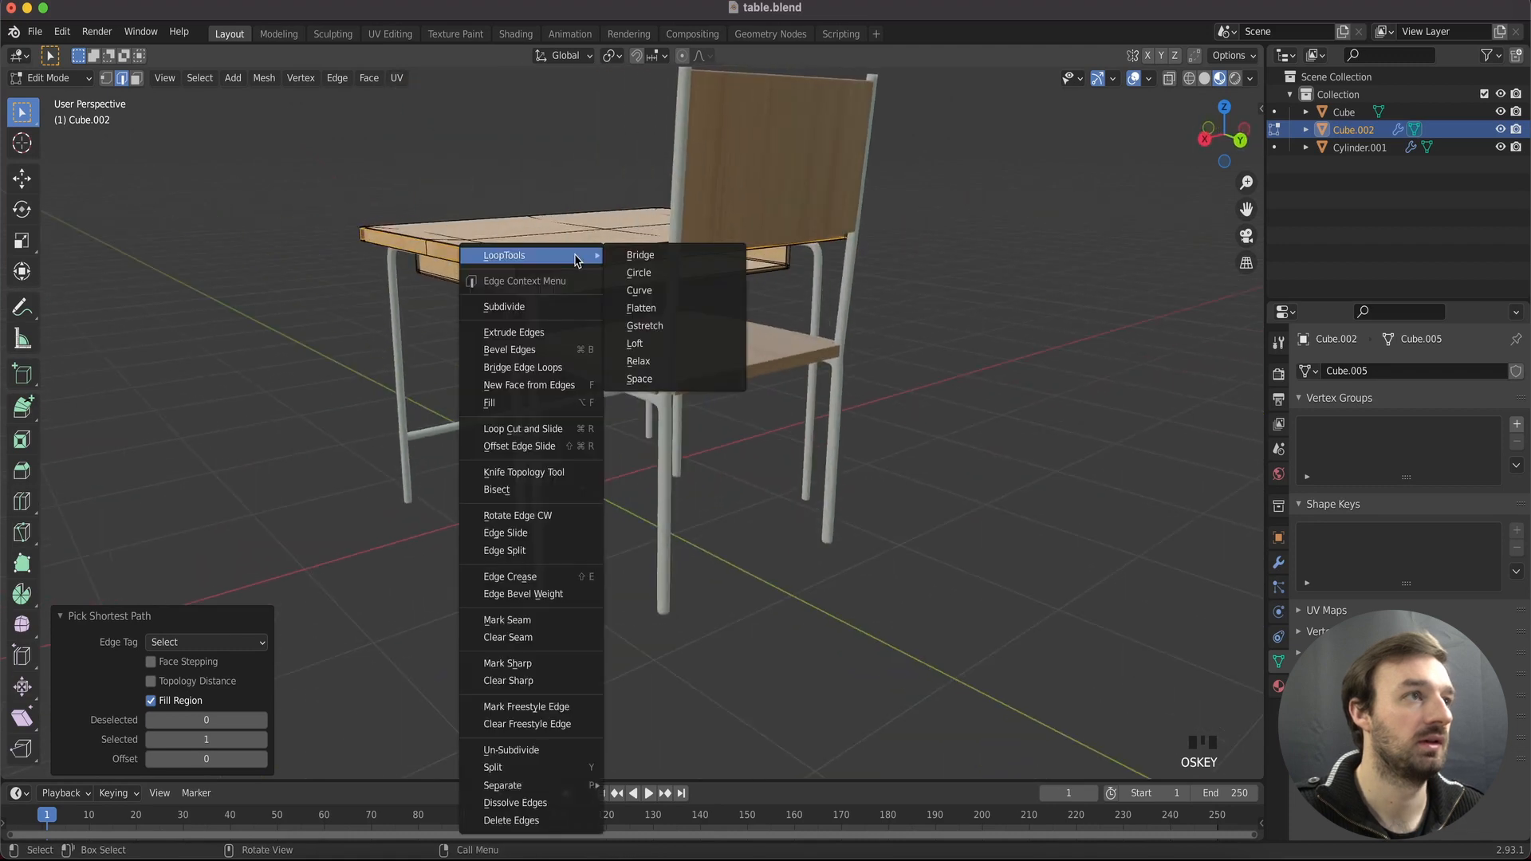
pyautogui.rightClick(528, 617)
pyautogui.scroll(10, 566, 546)
pyautogui.scroll(-10, 566, 542)
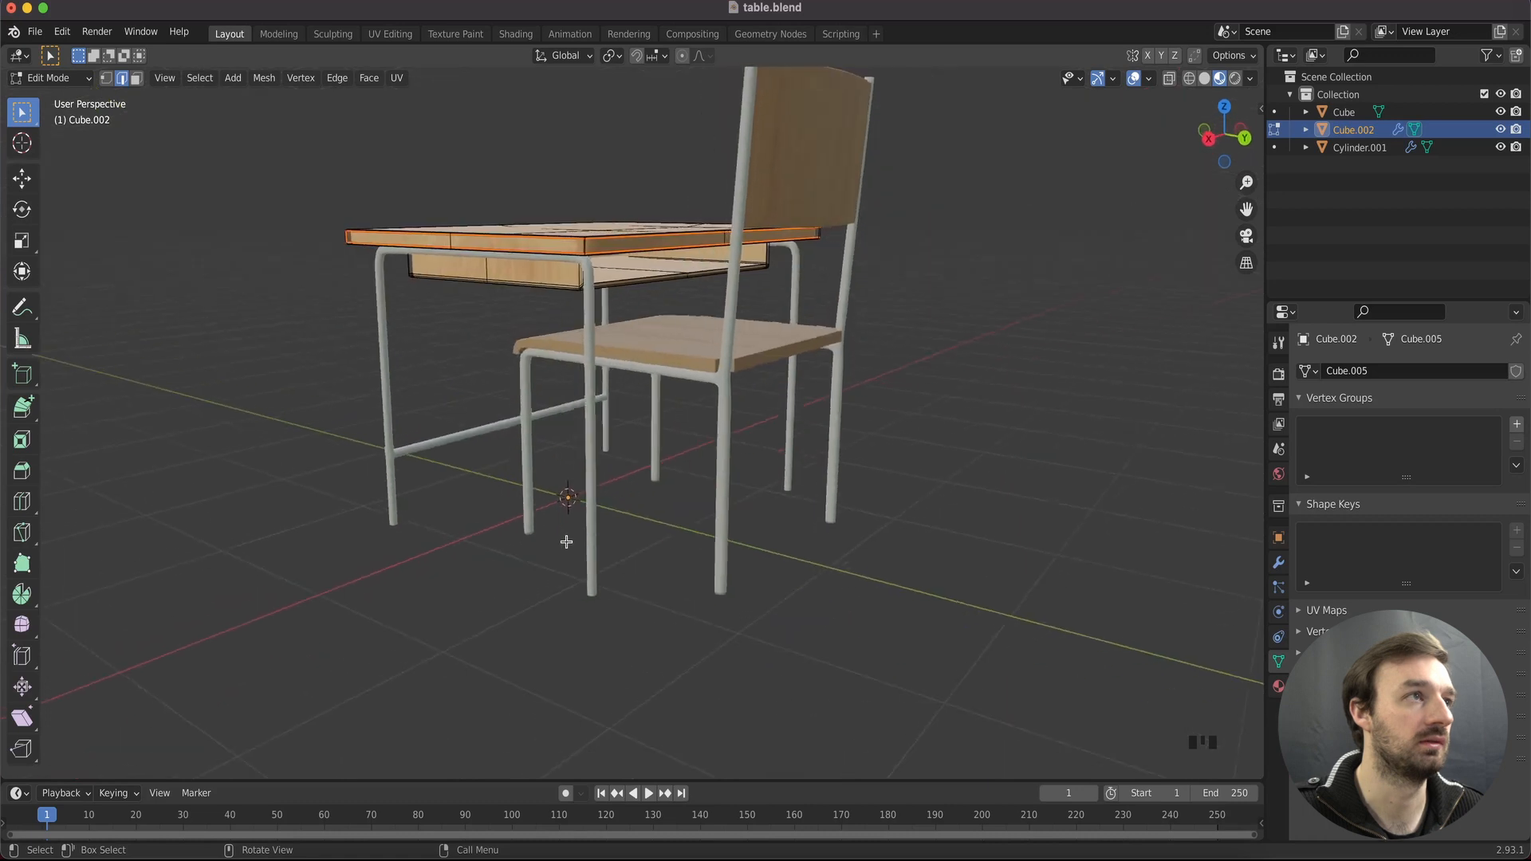
pyautogui.scroll(10, 566, 542)
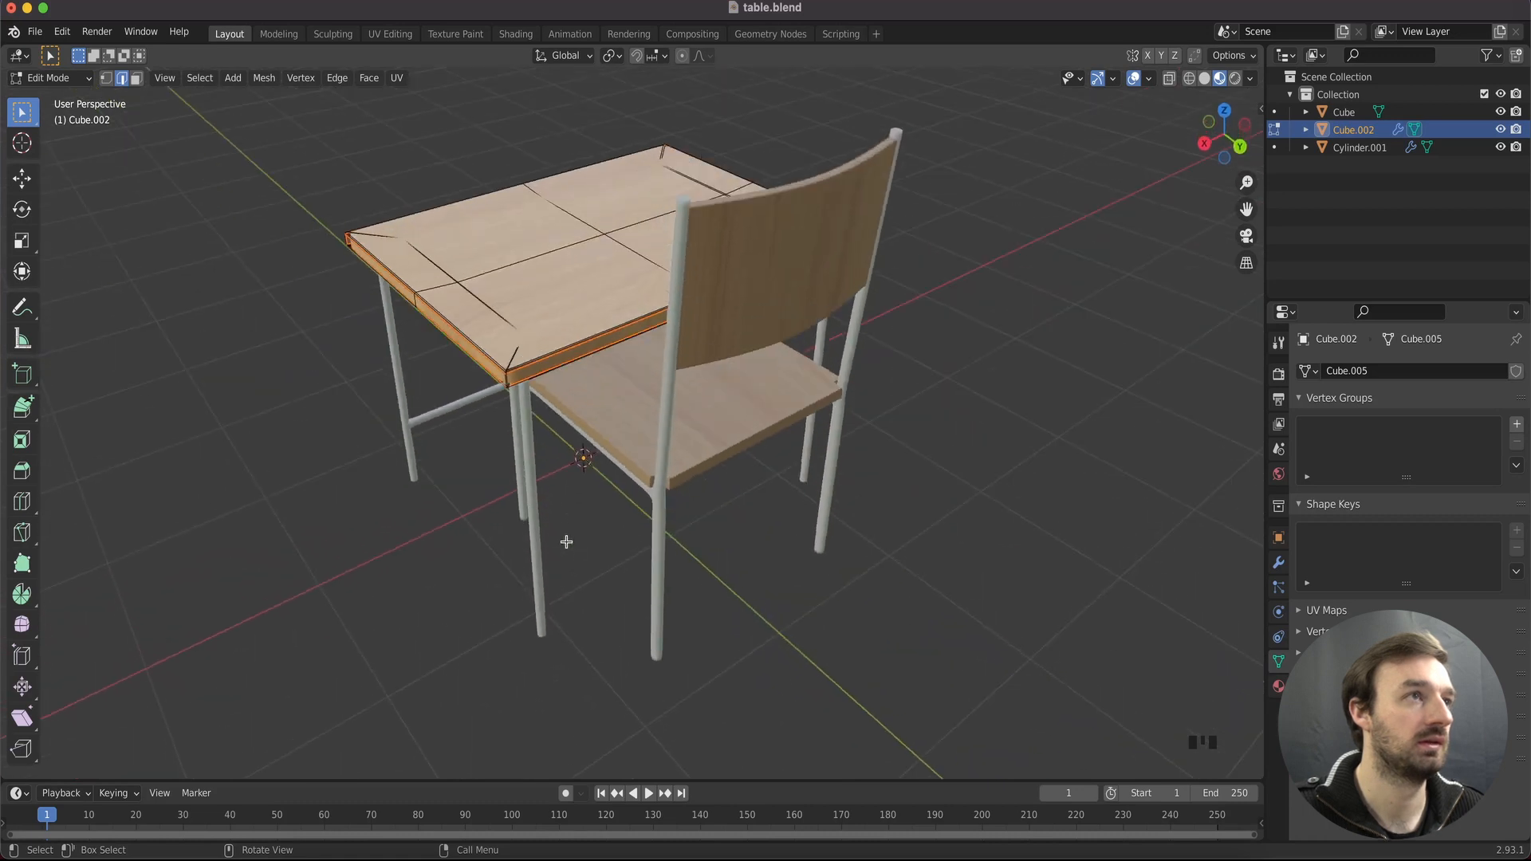
pyautogui.press('Tab')
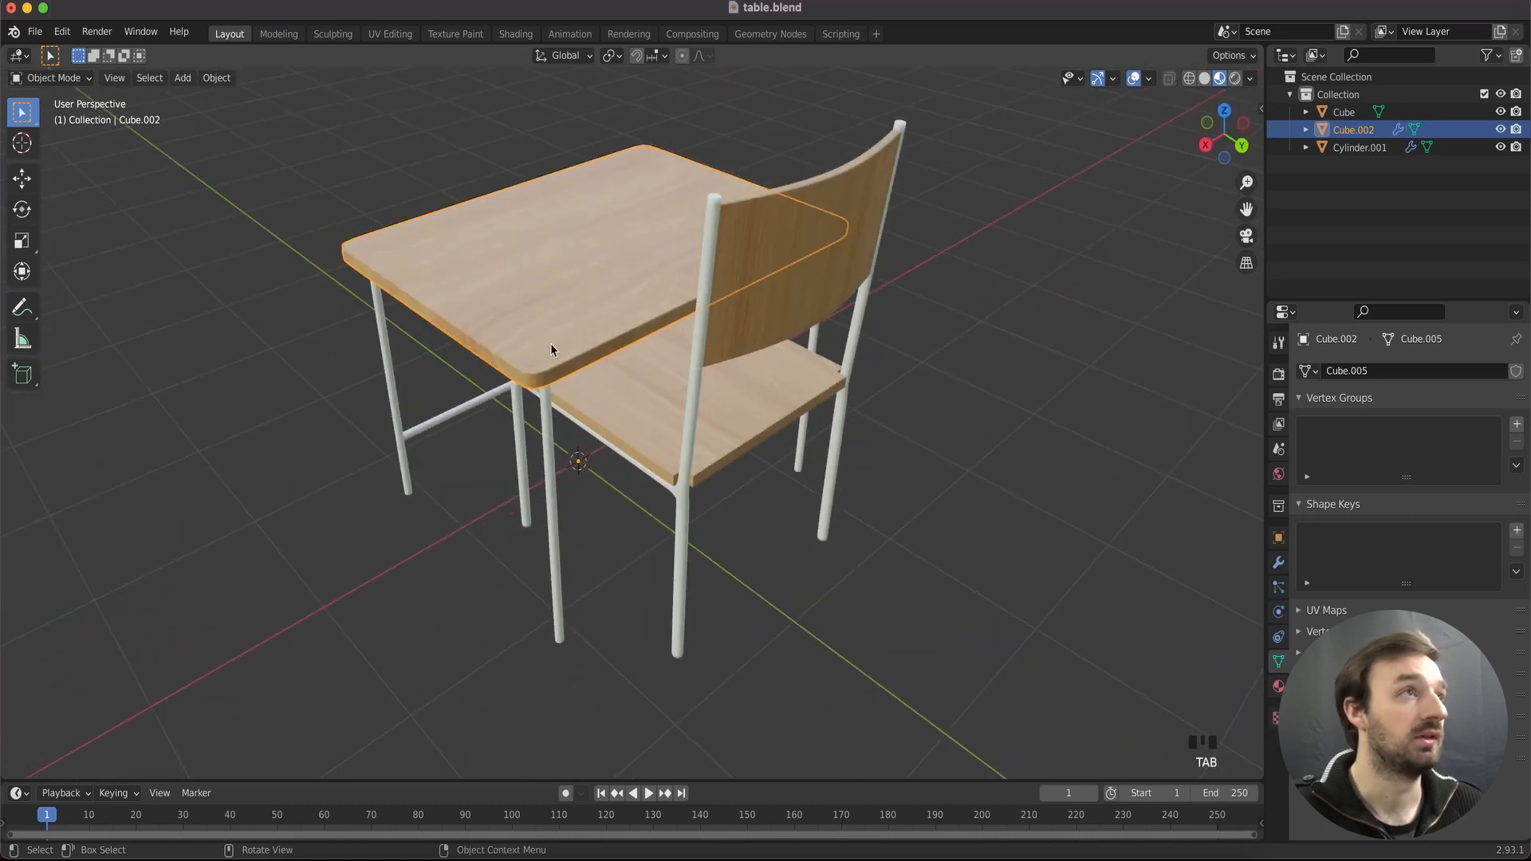
pyautogui.rightClick(528, 228)
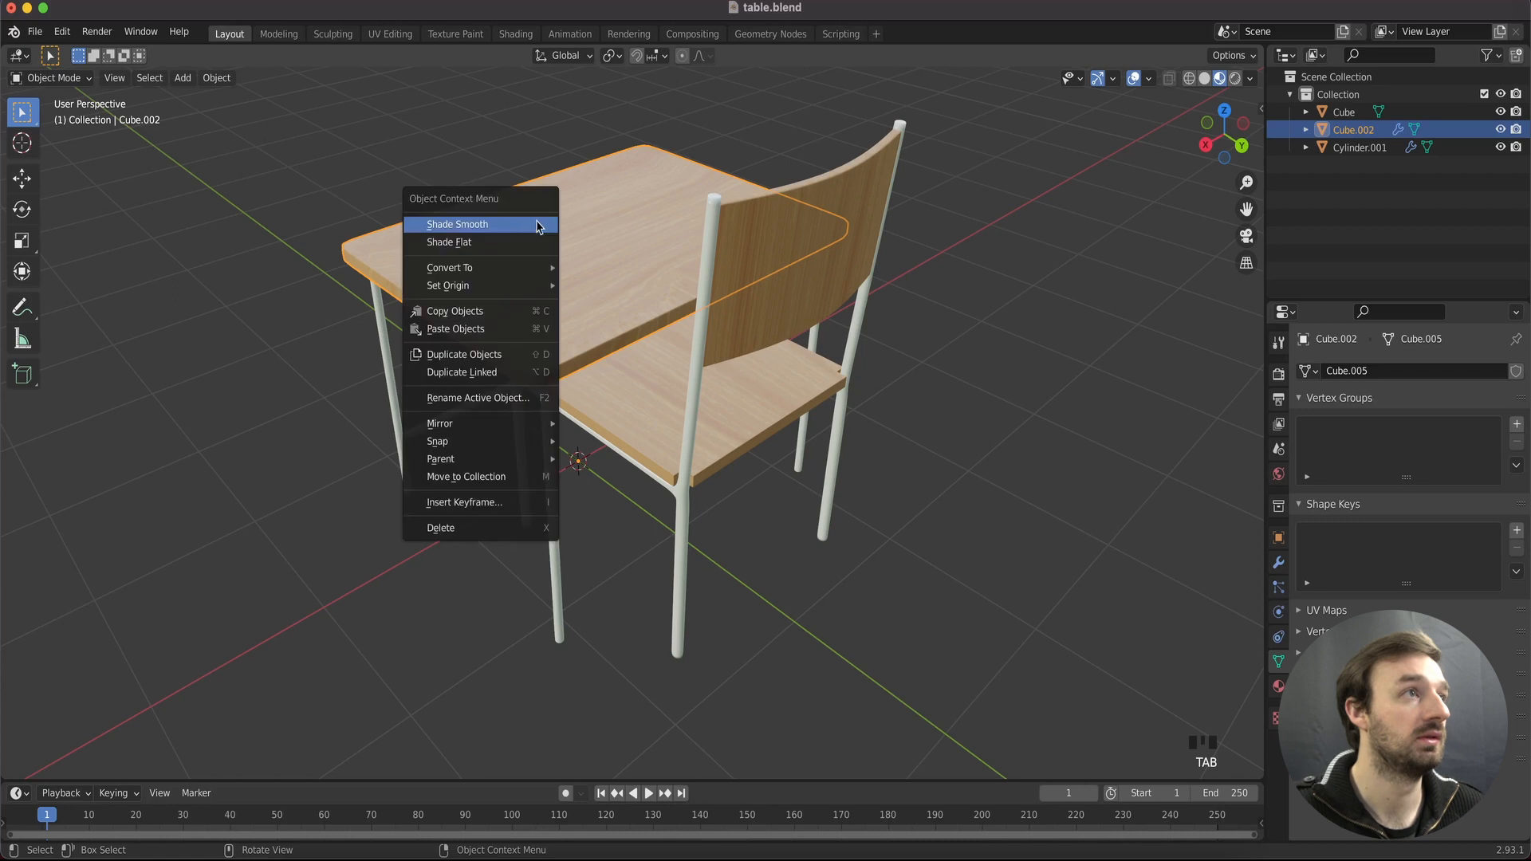
pyautogui.click(632, 187)
pyautogui.press('Tab')
pyautogui.press('Tab')
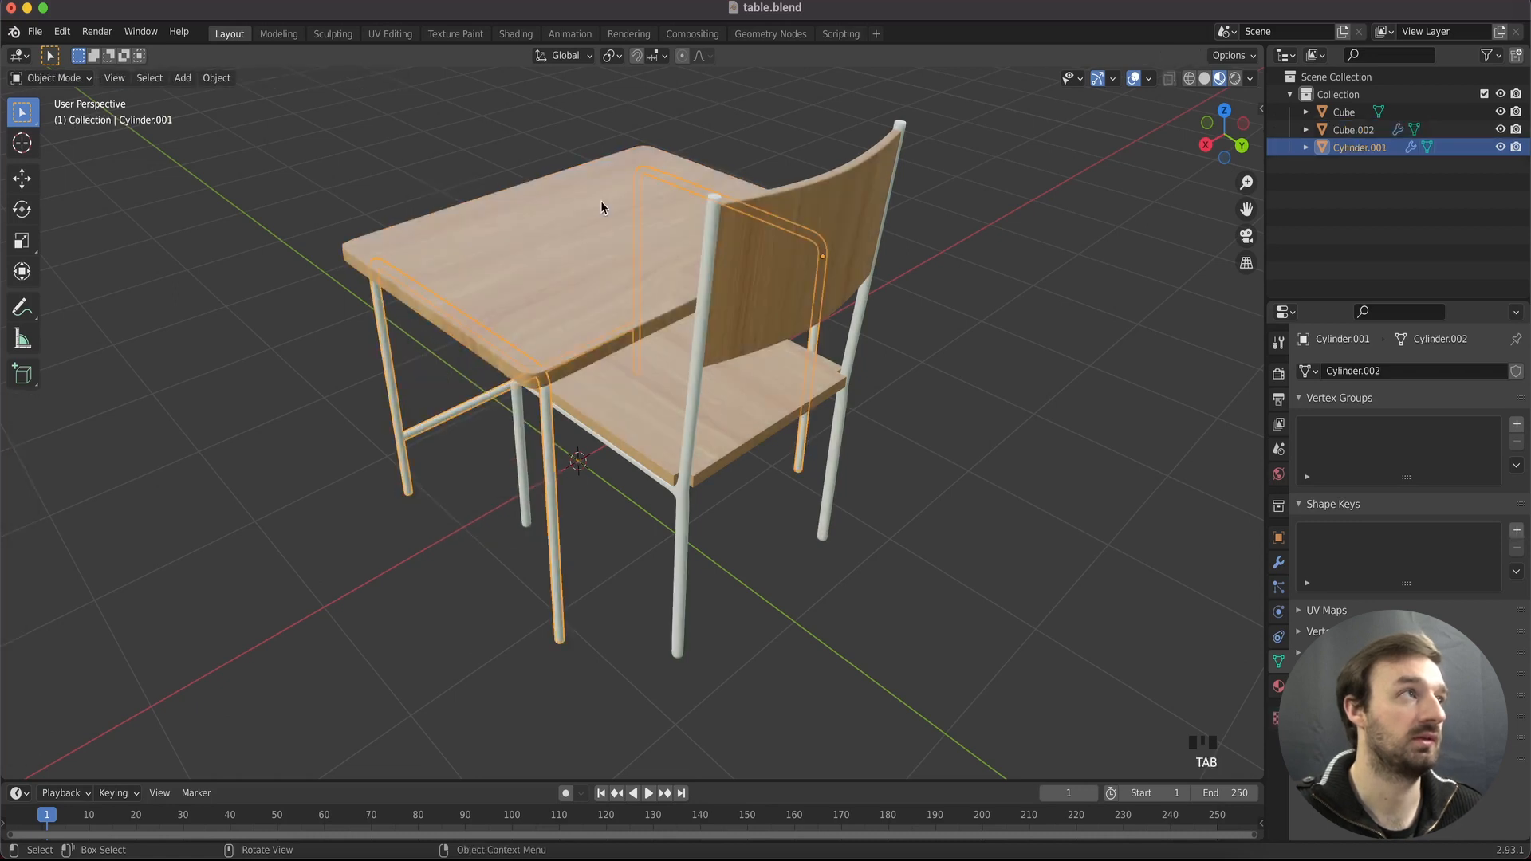
# Unwrap the tabletop's entire mesh with the Angle Based method and return to object mode
pyautogui.click(590, 203)
pyautogui.press('Tab')
pyautogui.press('a')
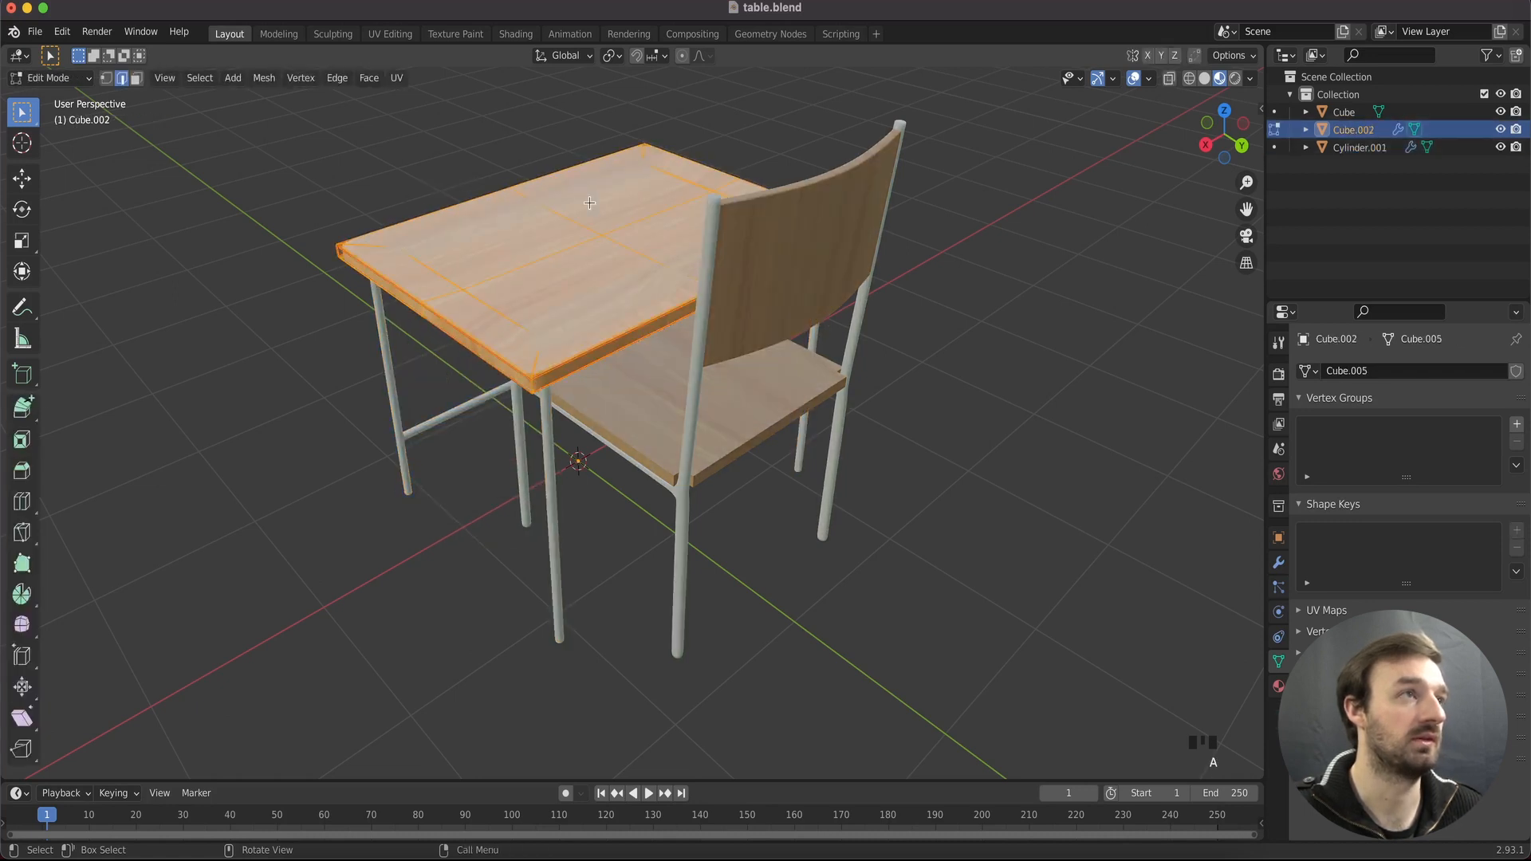
pyautogui.rightClick(590, 203)
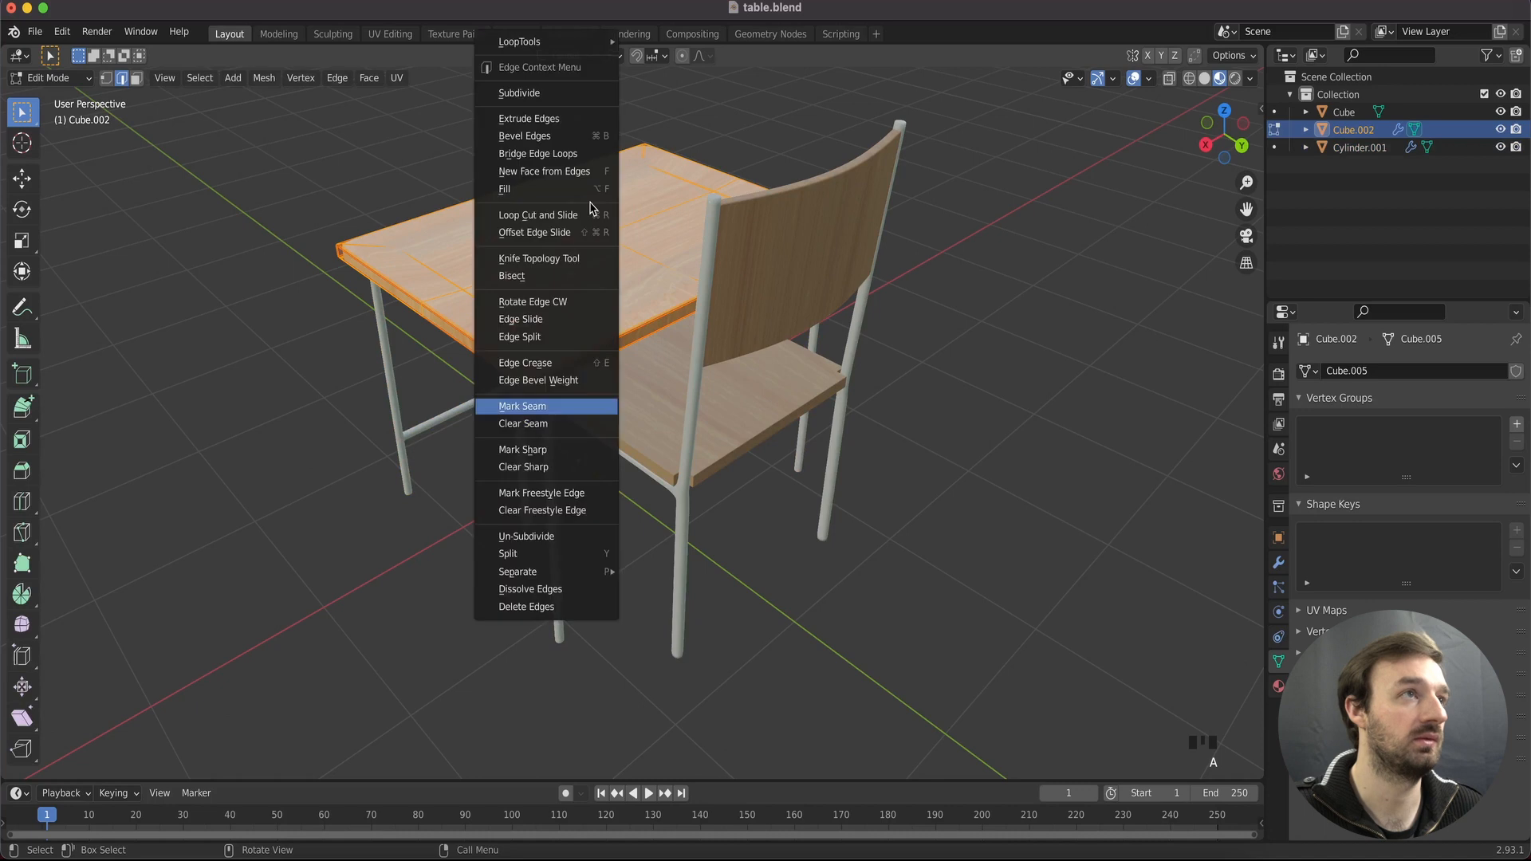
pyautogui.click(396, 78)
pyautogui.click(413, 99)
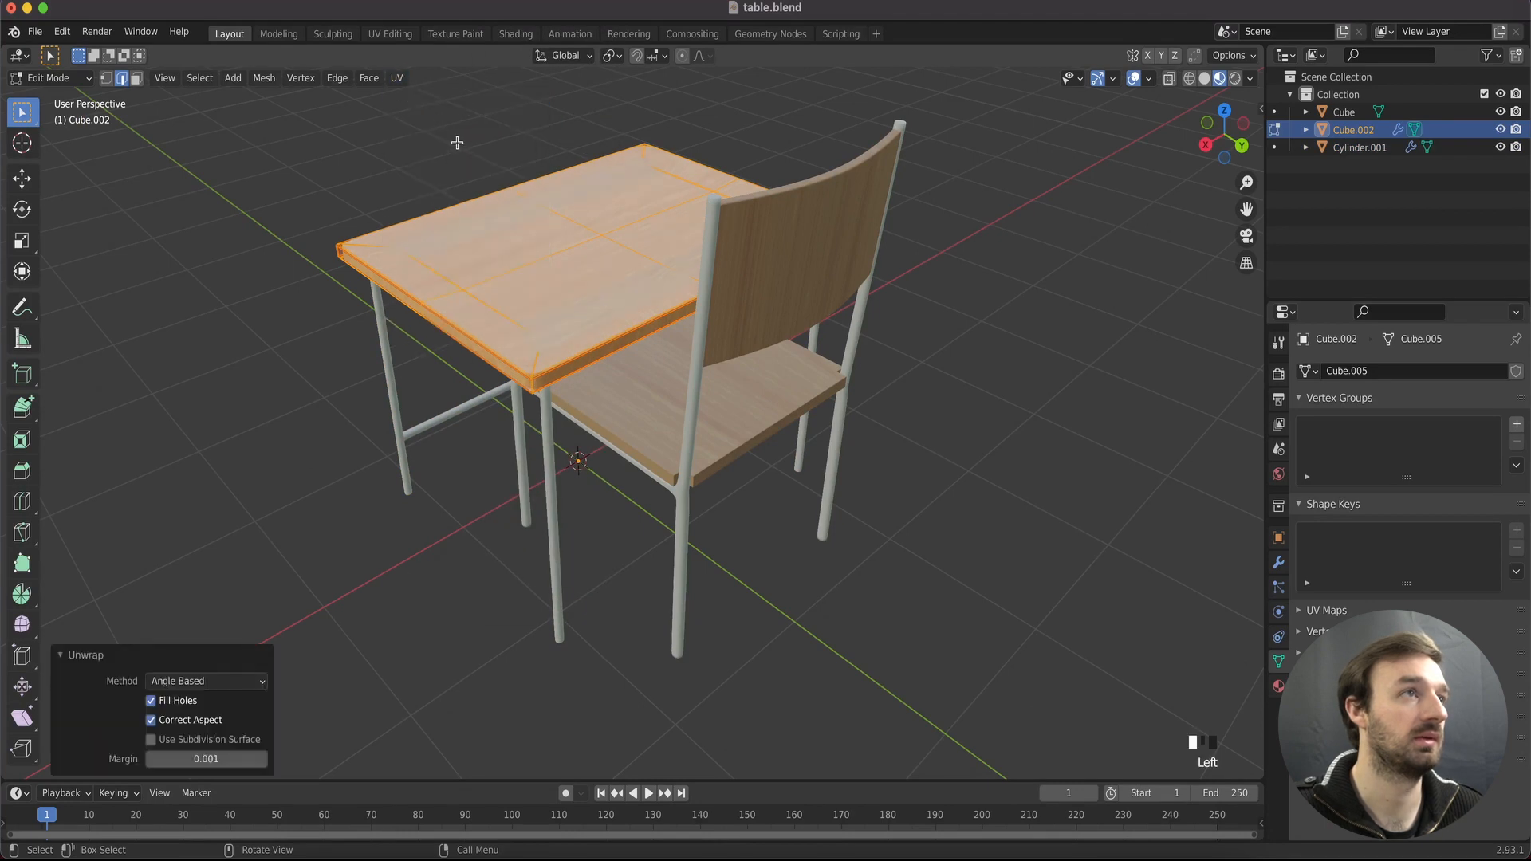
pyautogui.hscroll(-3, 457, 142)
pyautogui.press('Tab')
# Examine the wood grain on the tabletop's upper surface, underside and edges, and the overall look of the table and chair
pyautogui.scroll(10, 460, 148)
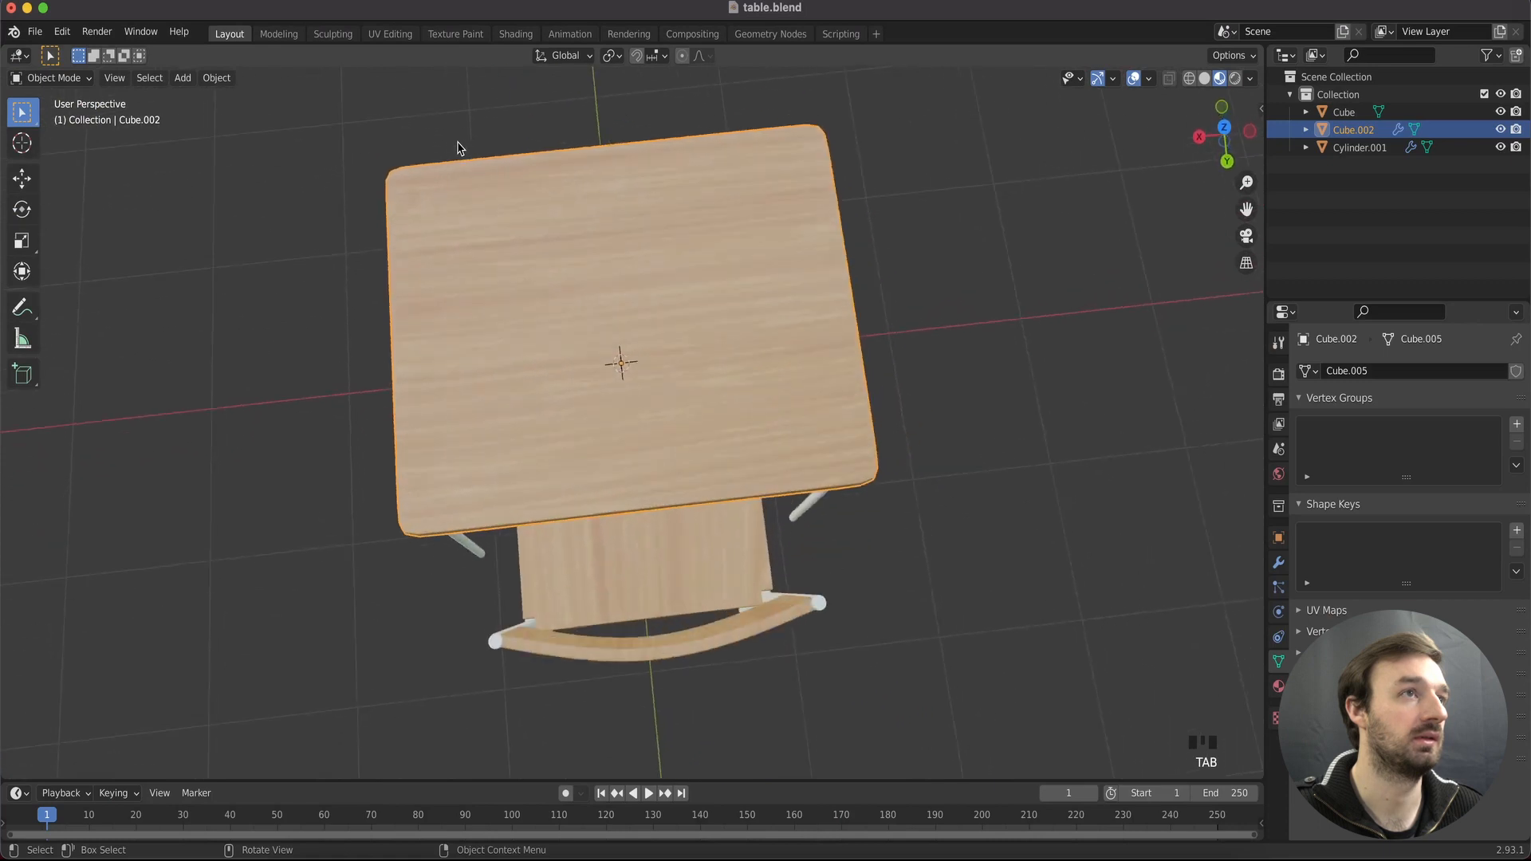
pyautogui.hscroll(-8, 457, 147)
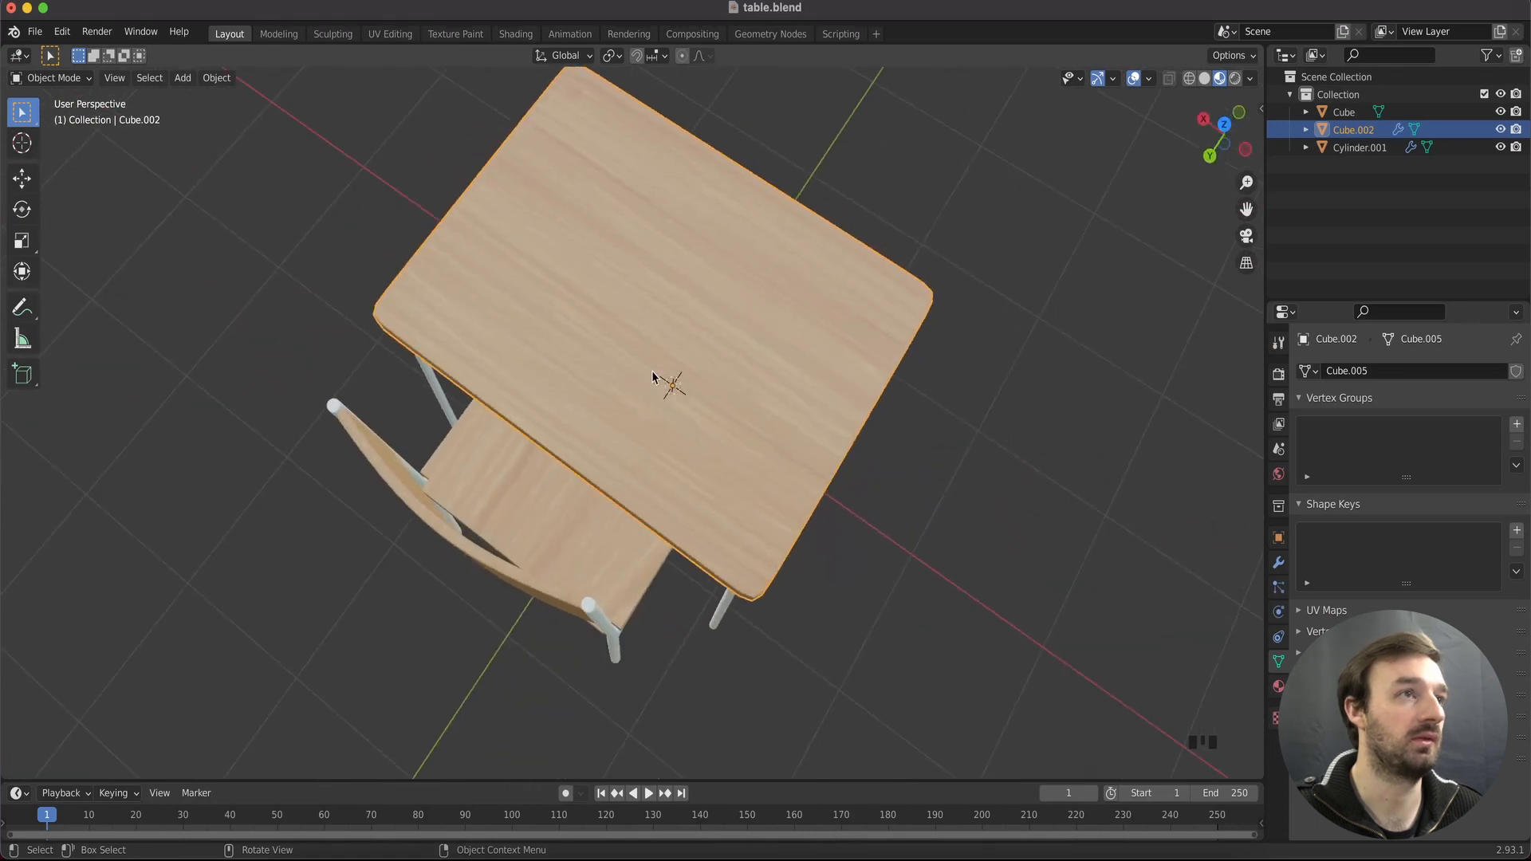
pyautogui.hscroll(-4, 653, 376)
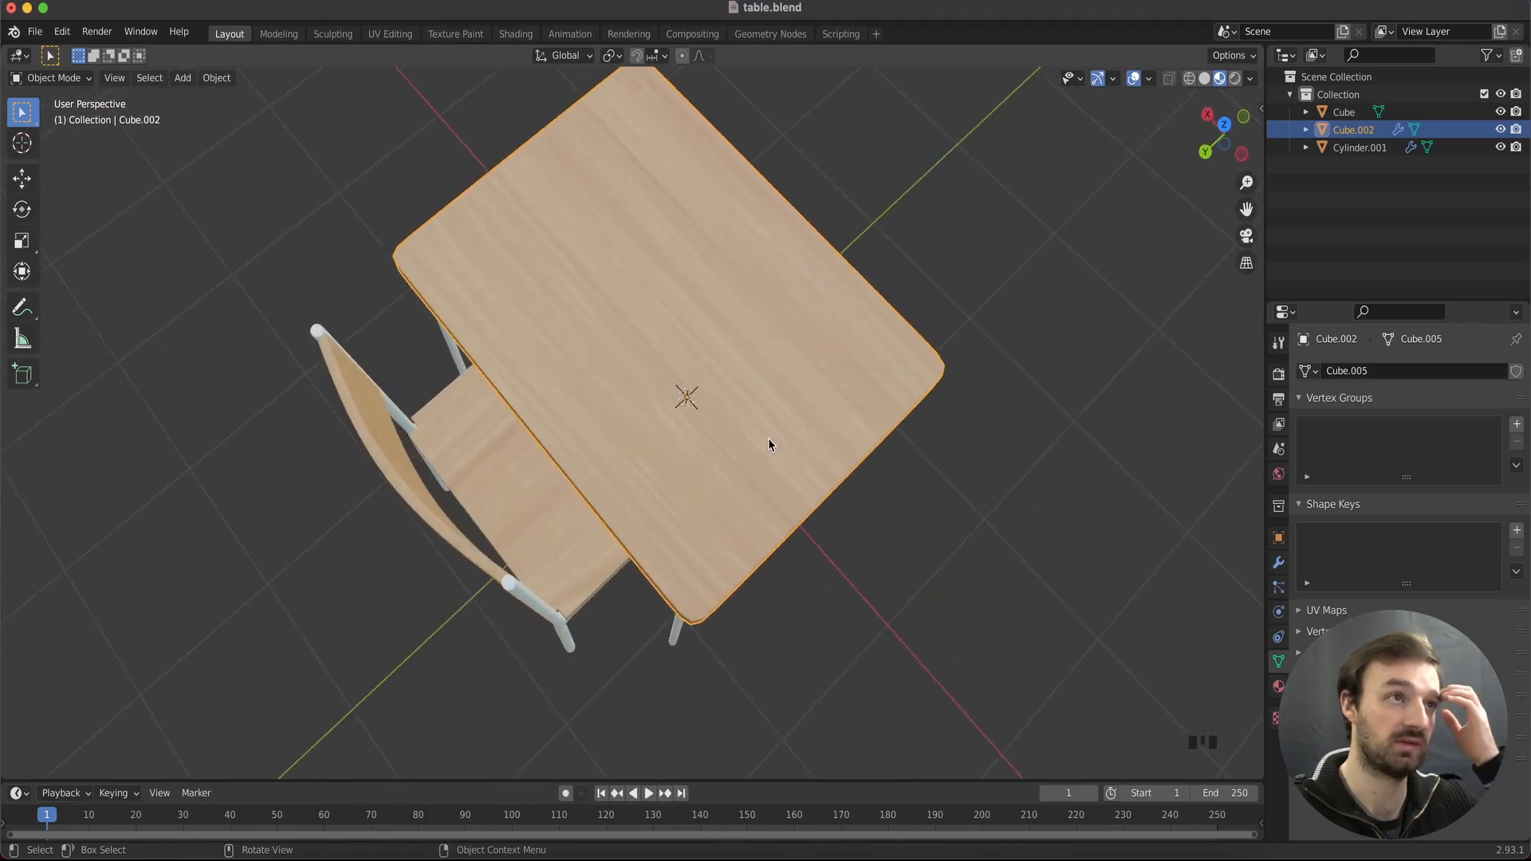
pyautogui.scroll(-10, 768, 444)
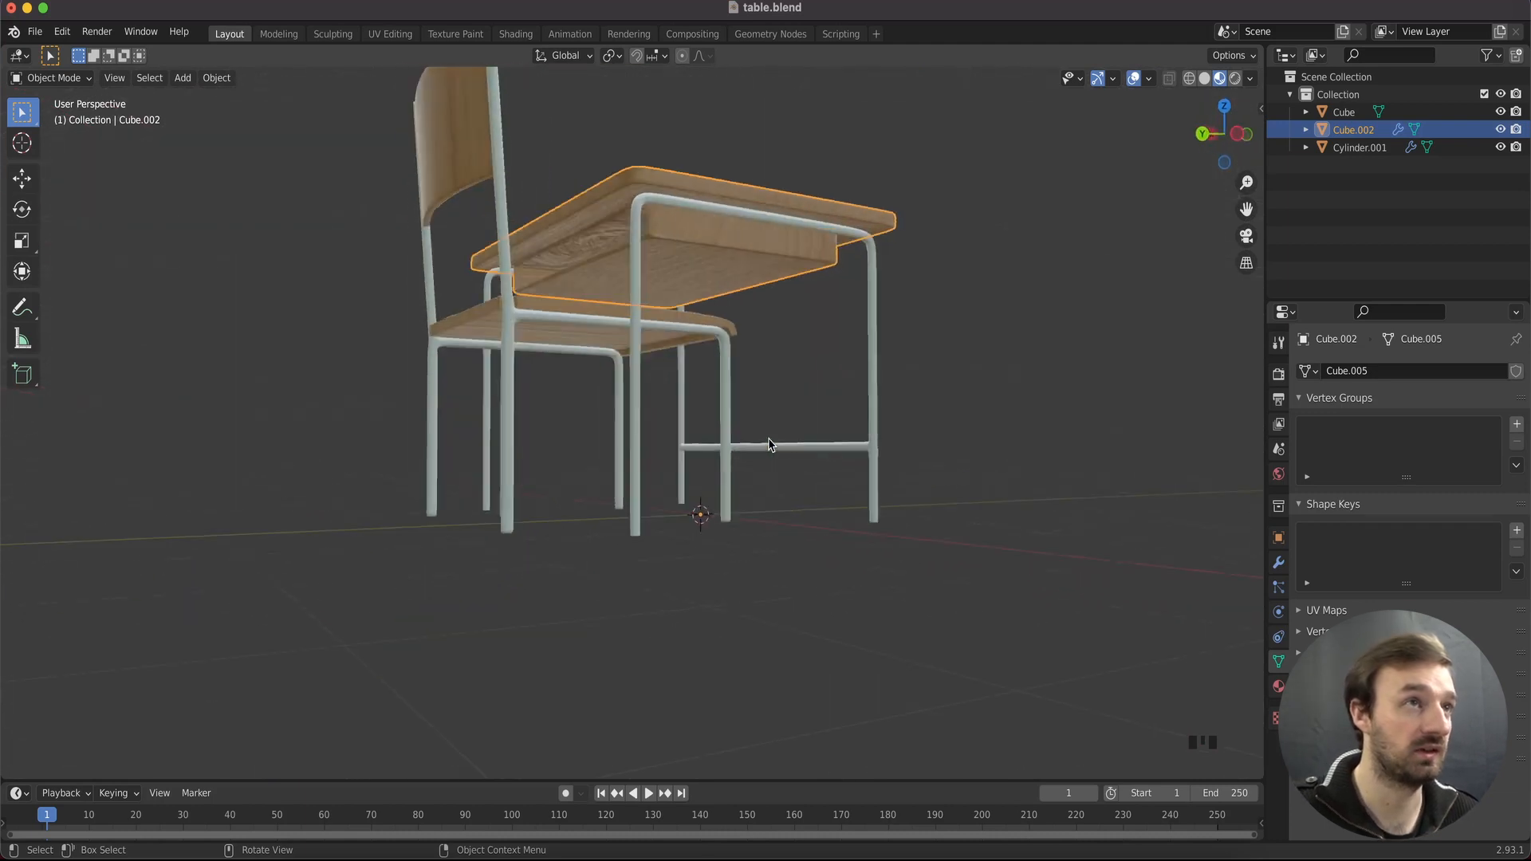
pyautogui.hscroll(-10, 769, 444)
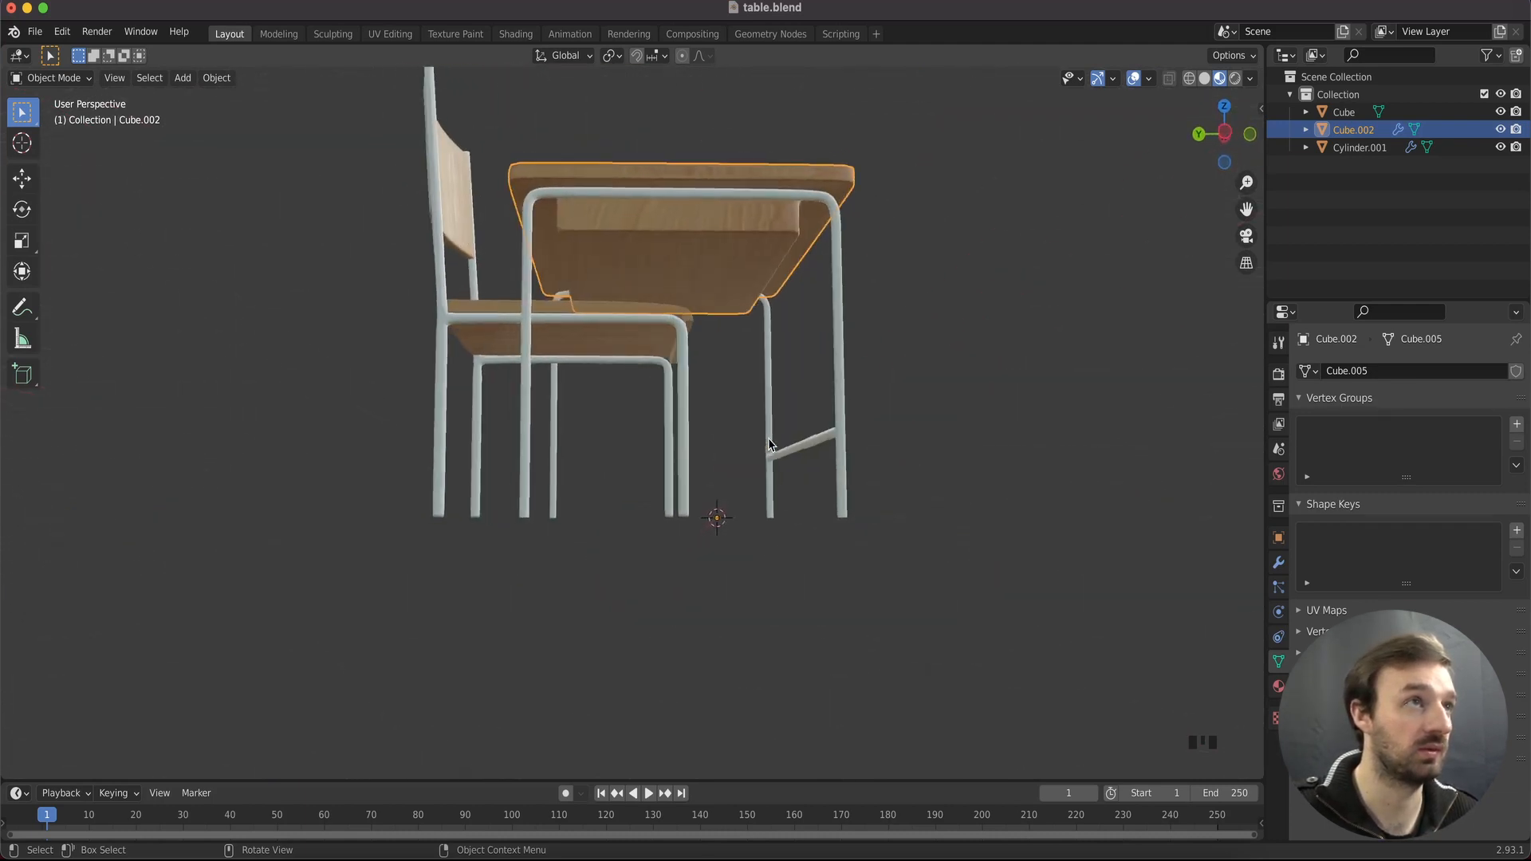
pyautogui.scroll(10, 770, 444)
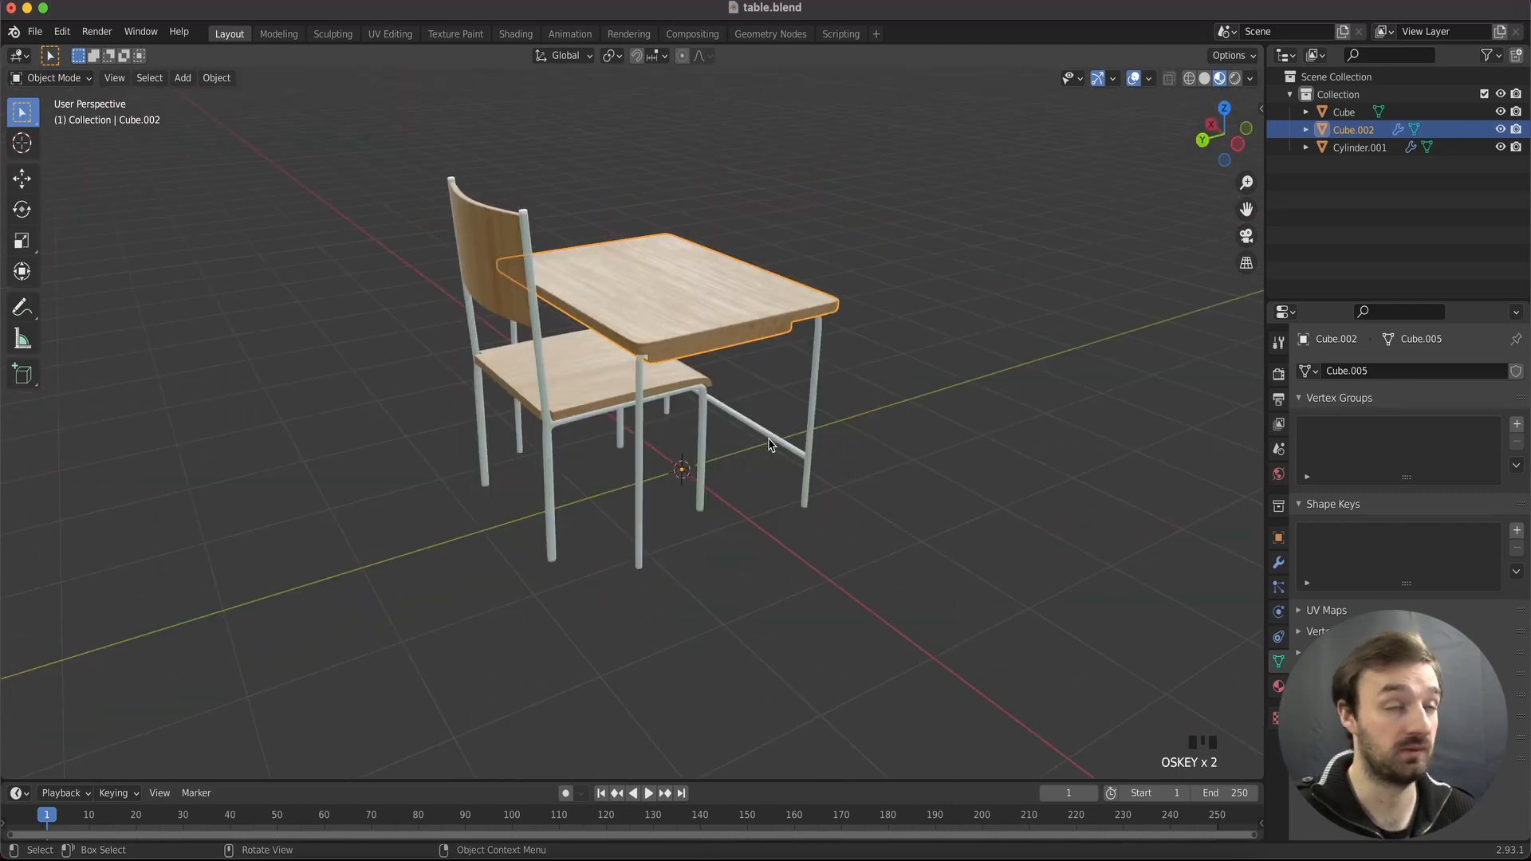
pyautogui.hscroll(-5, 769, 444)
pyautogui.hscroll(-2, 769, 444)
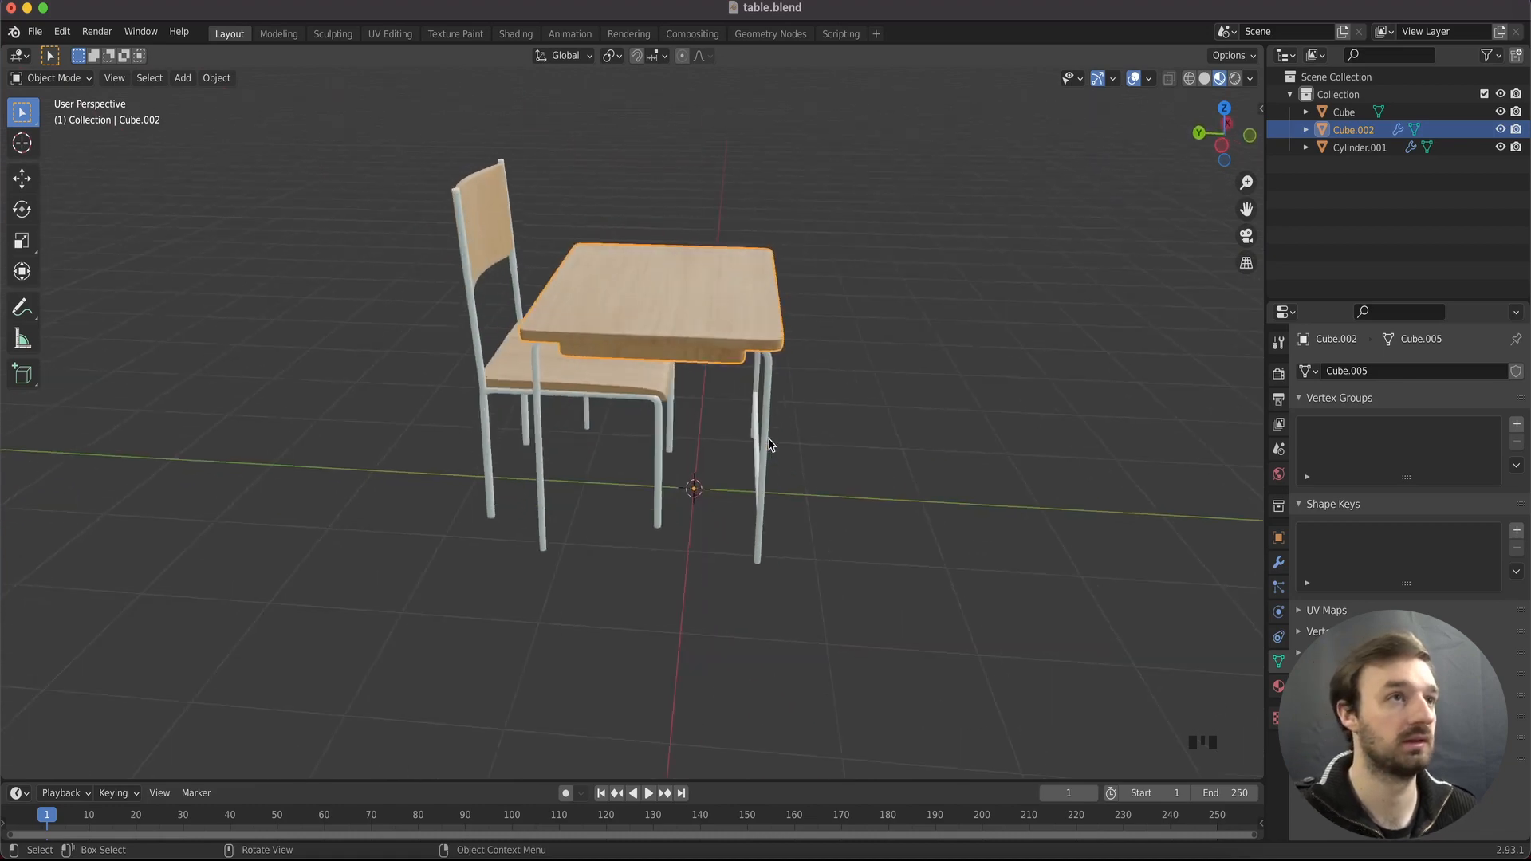